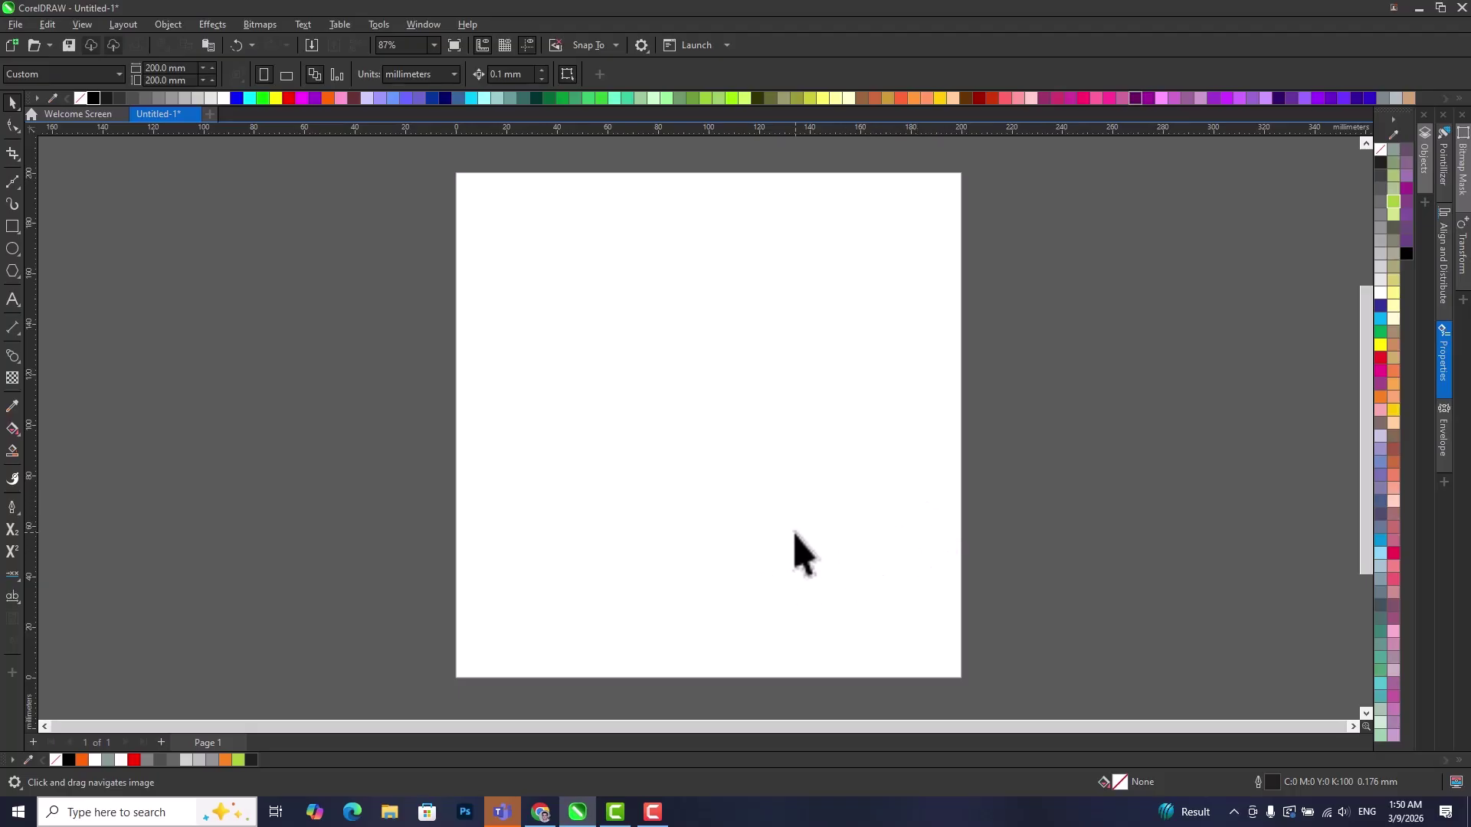
Draw a circle about 141 mm in diameter and centre it on the page.
click(12, 248)
mouse_move(607, 317)
mouse_down()
mouse_move(930, 658)
mouse_move(964, 668)
mouse_up()
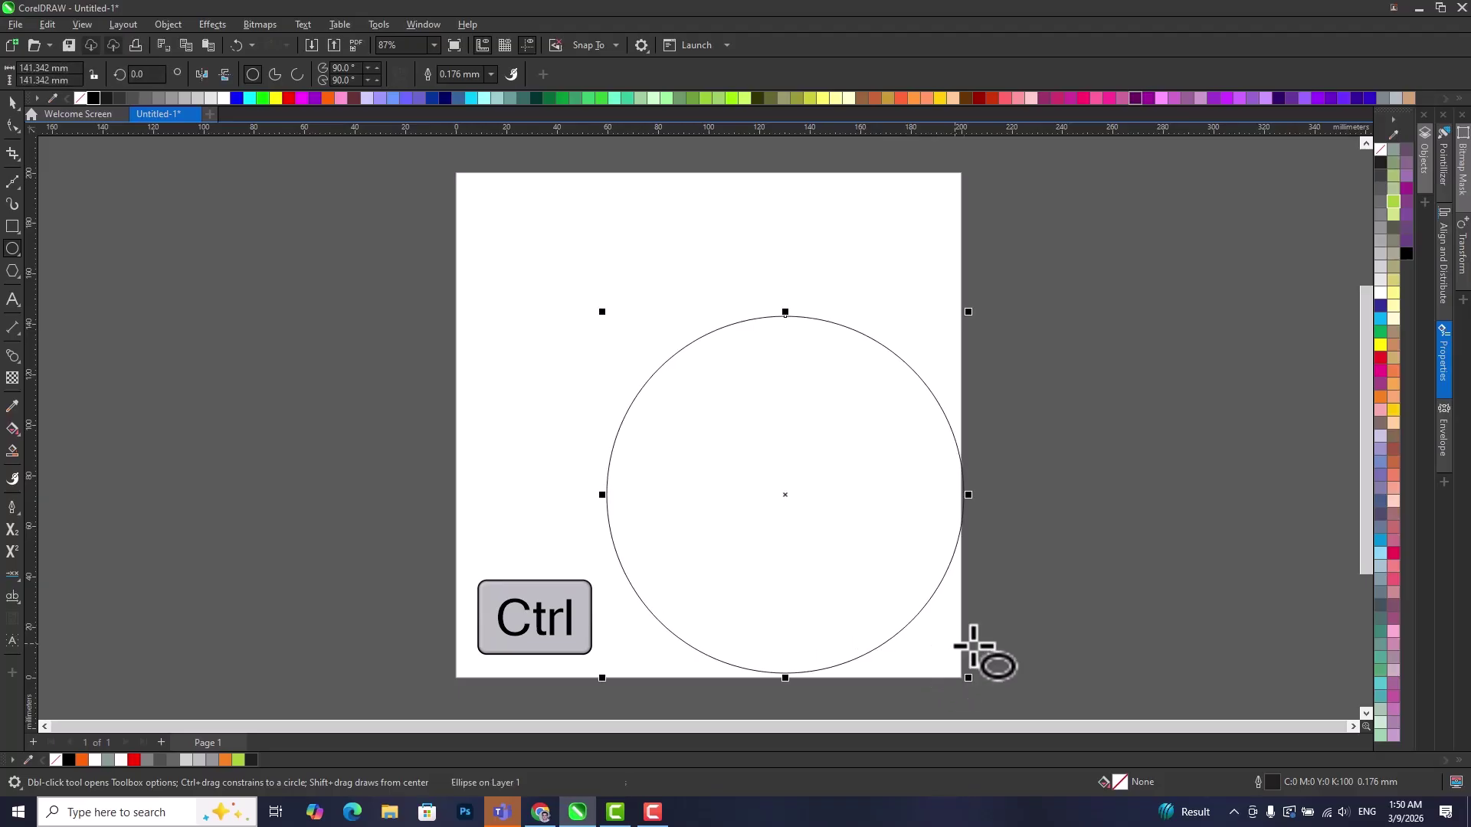
click(15, 106)
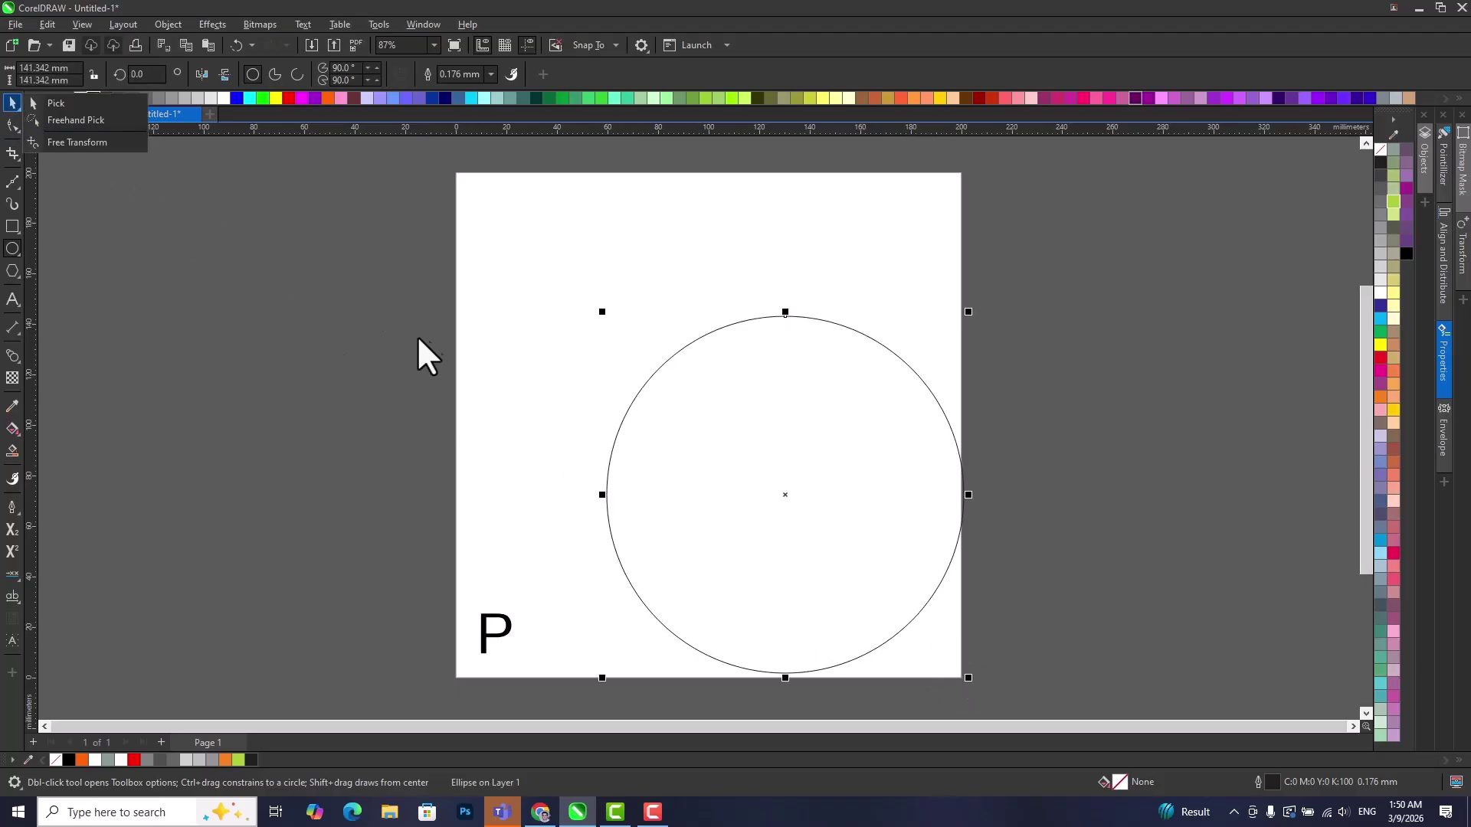
key(p)
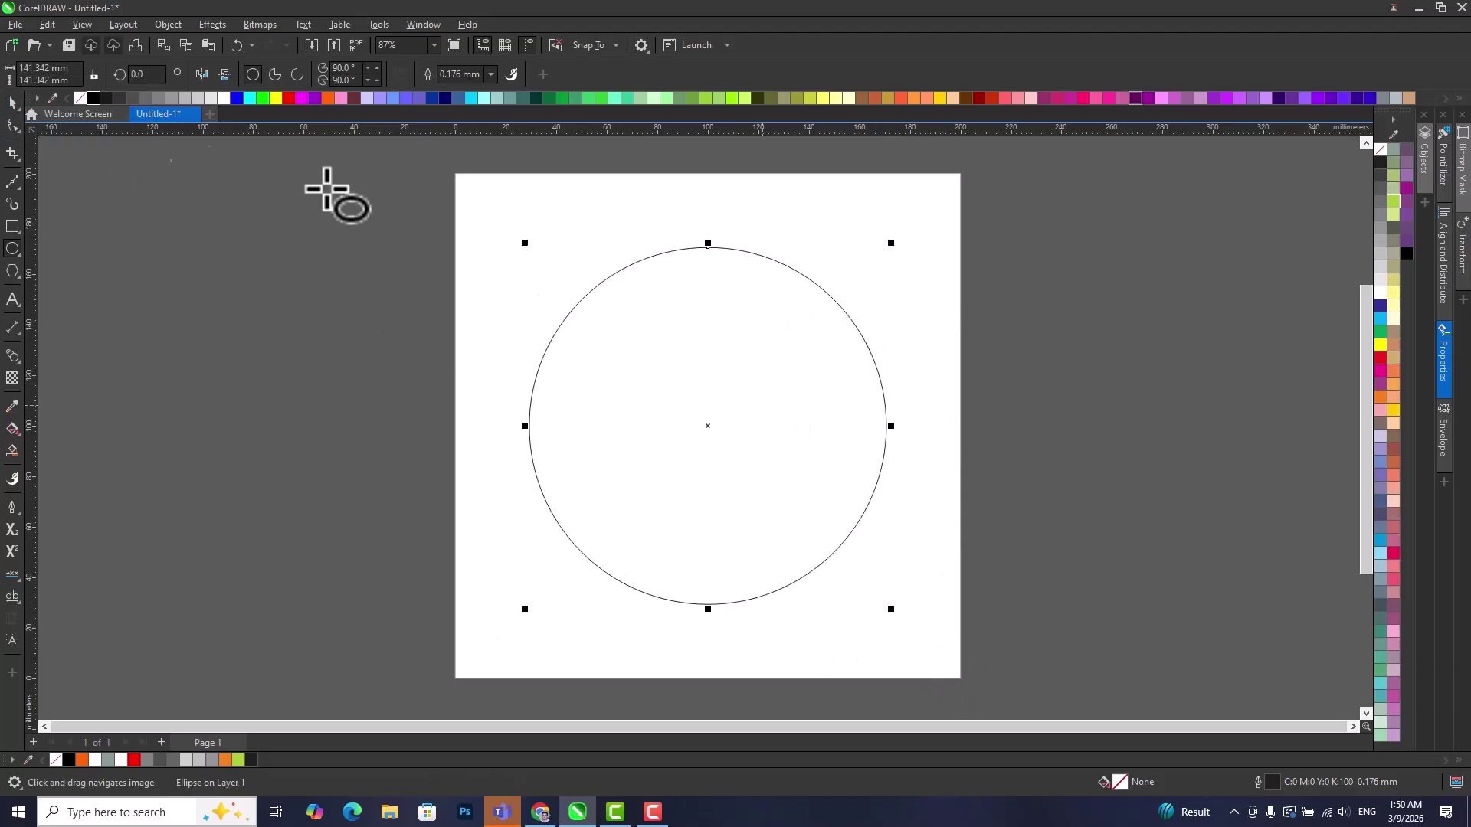
Enlarge the circle from its centre to about 162 mm in diameter and deselect it.
click(14, 104)
drag(891, 243, 927, 218)
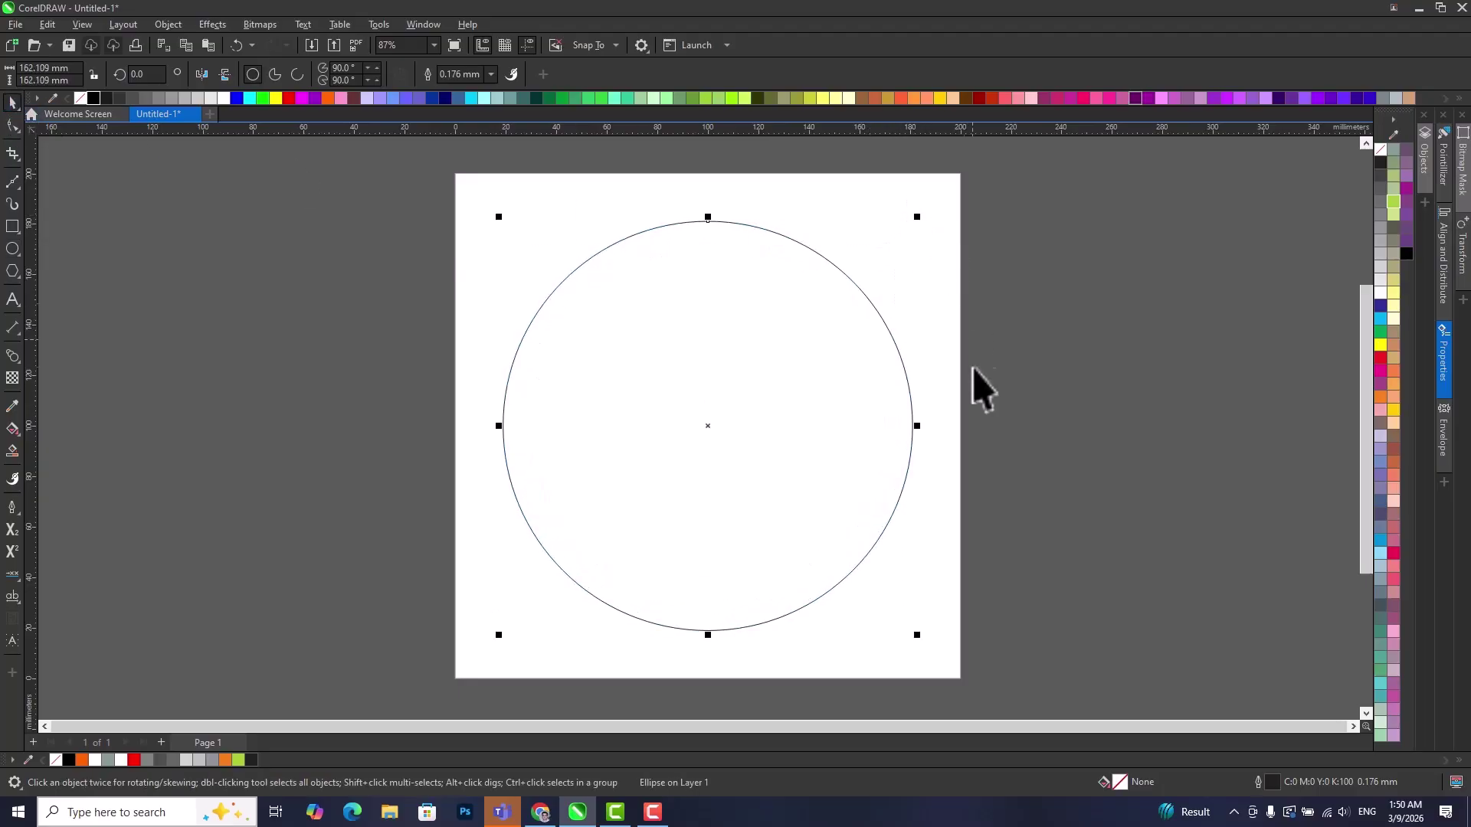
click(409, 484)
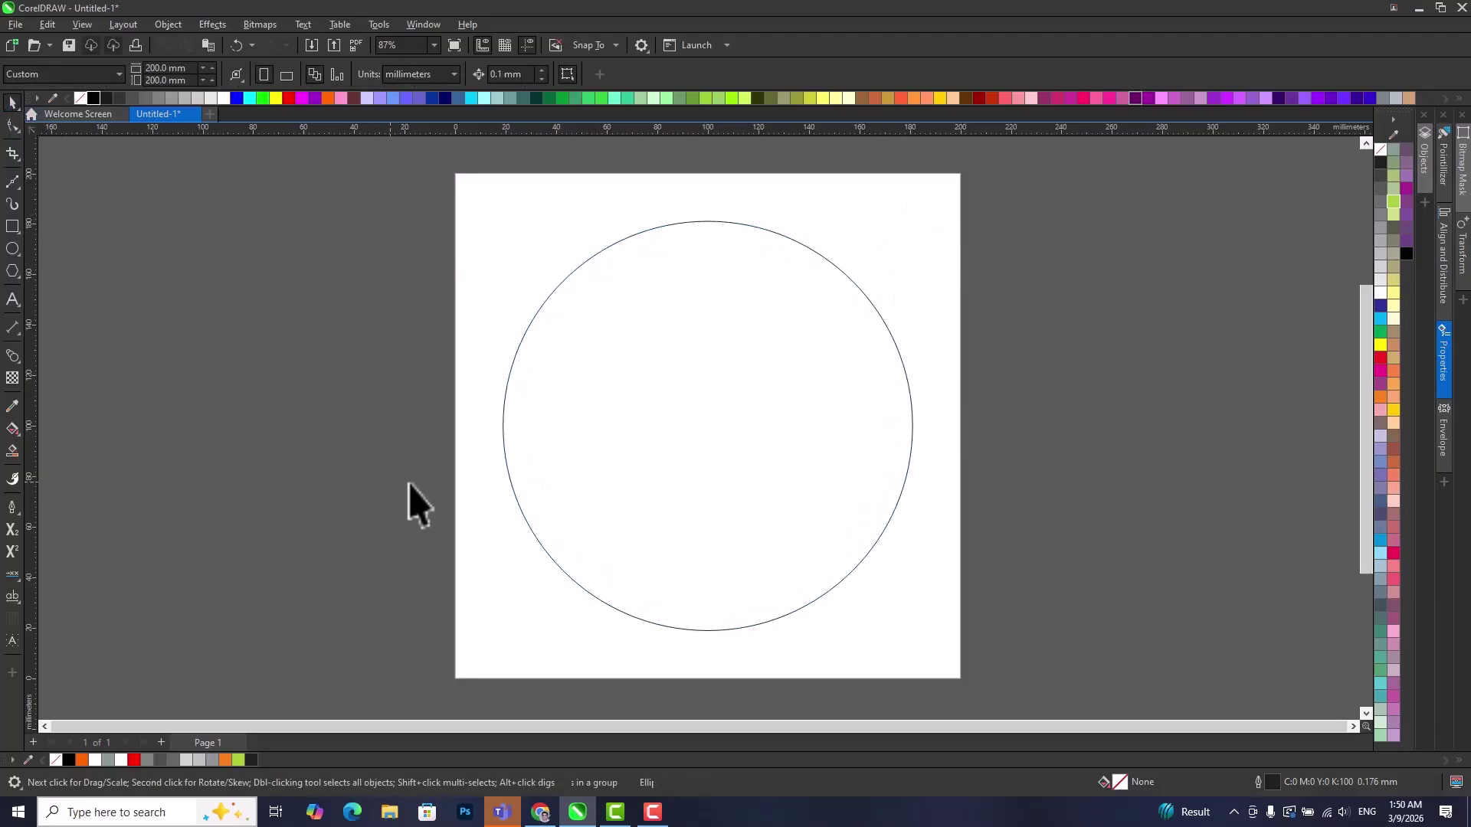
Draw a closed three-node leaf outline with Bézier curves, starting and ending on the circle's left edge and extending outward.
click(12, 181)
scroll(479, 378, up, 5)
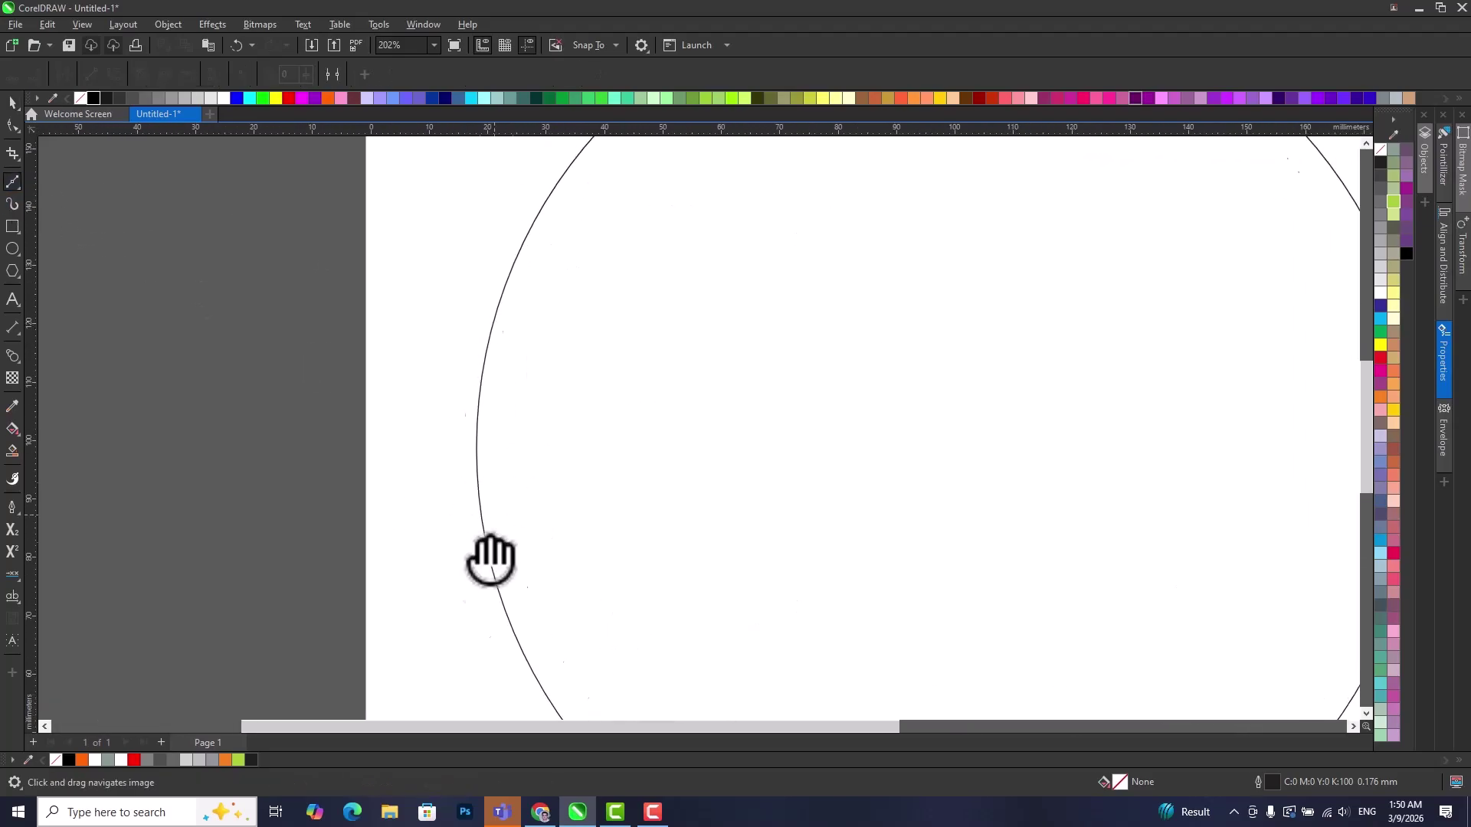
scroll(466, 512, up, 1)
click(466, 511)
drag(404, 483, 390, 446)
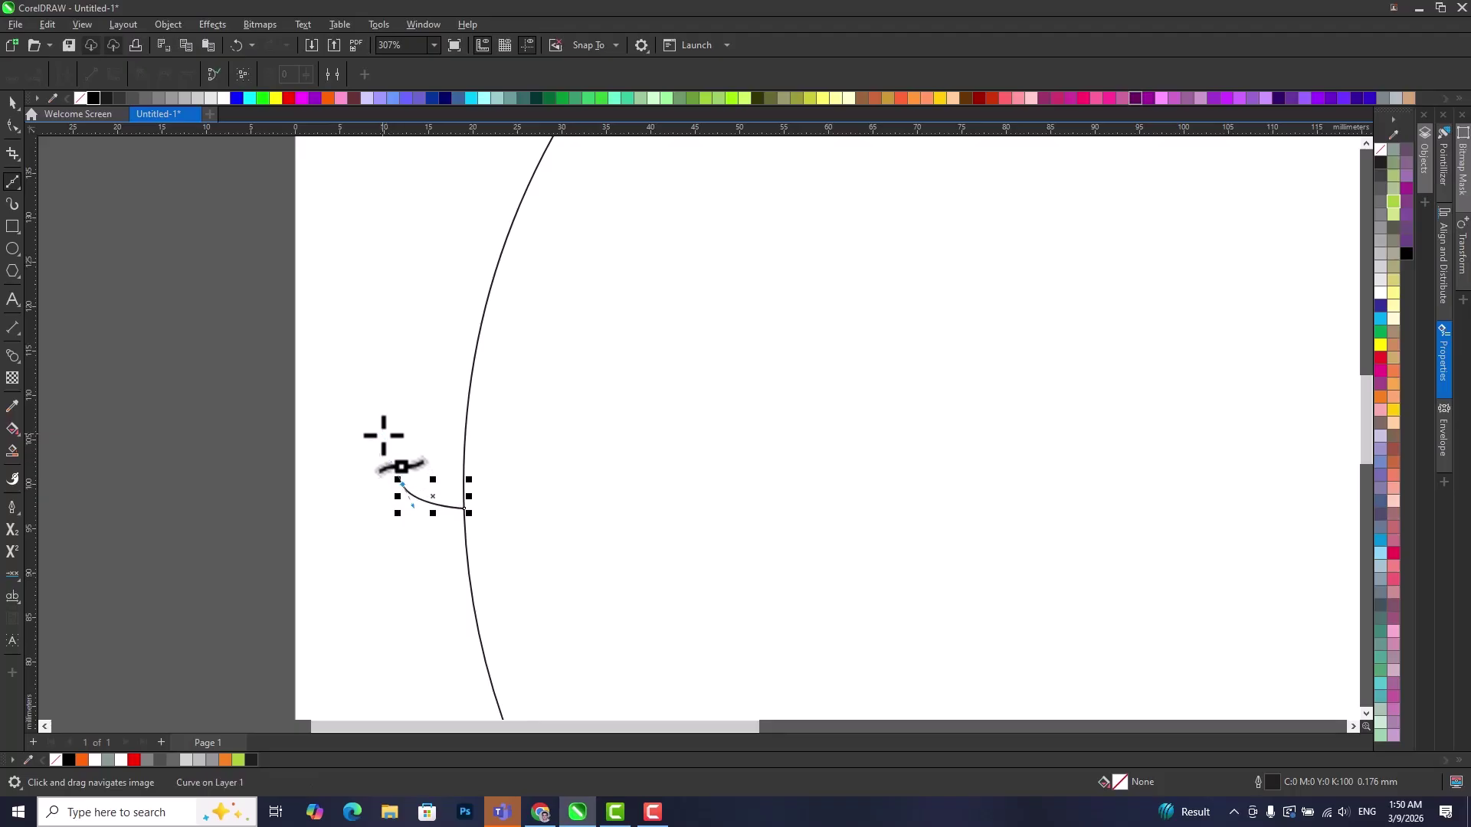
click(373, 436)
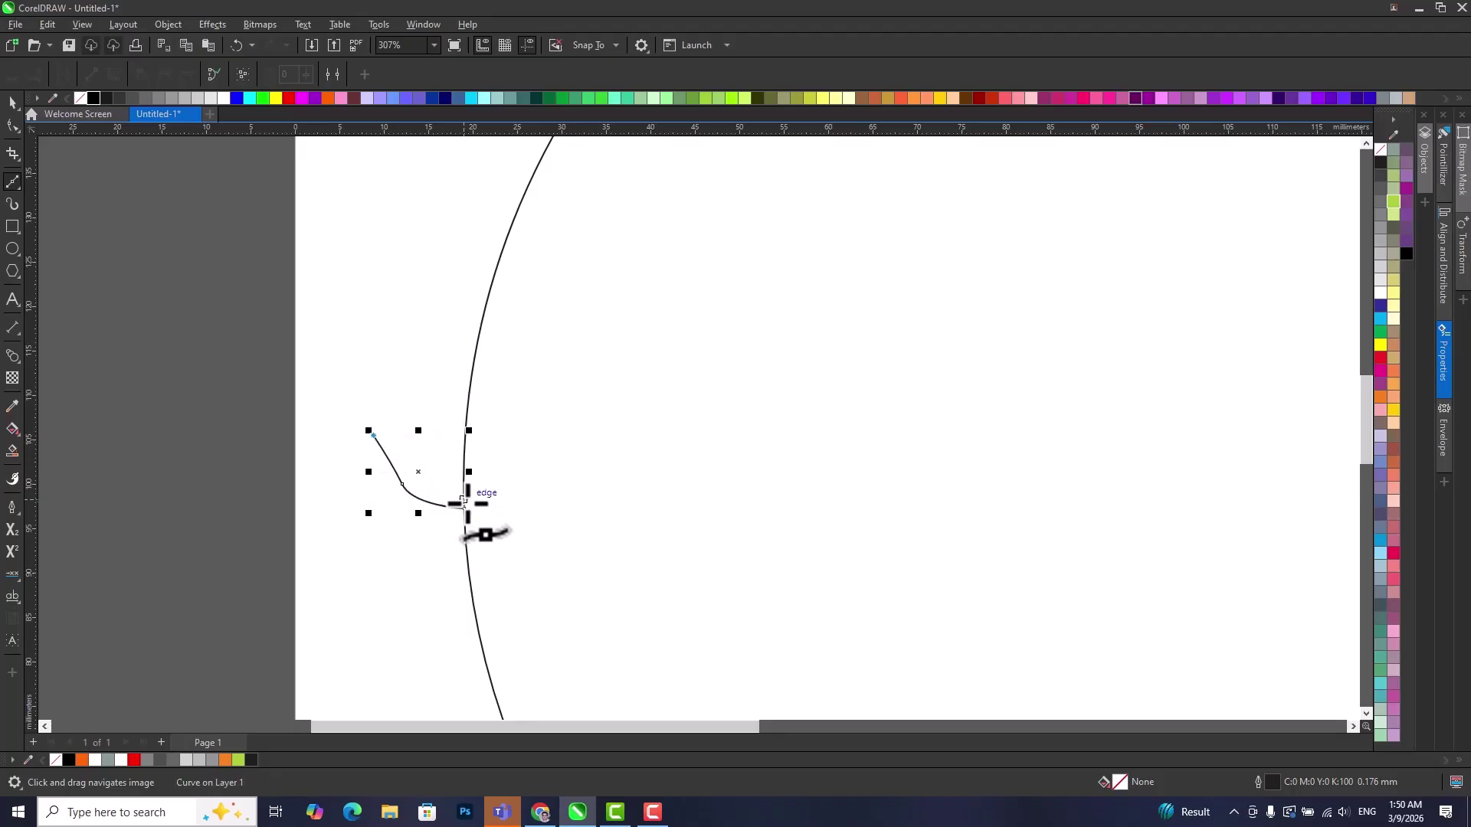
drag(465, 509, 463, 445)
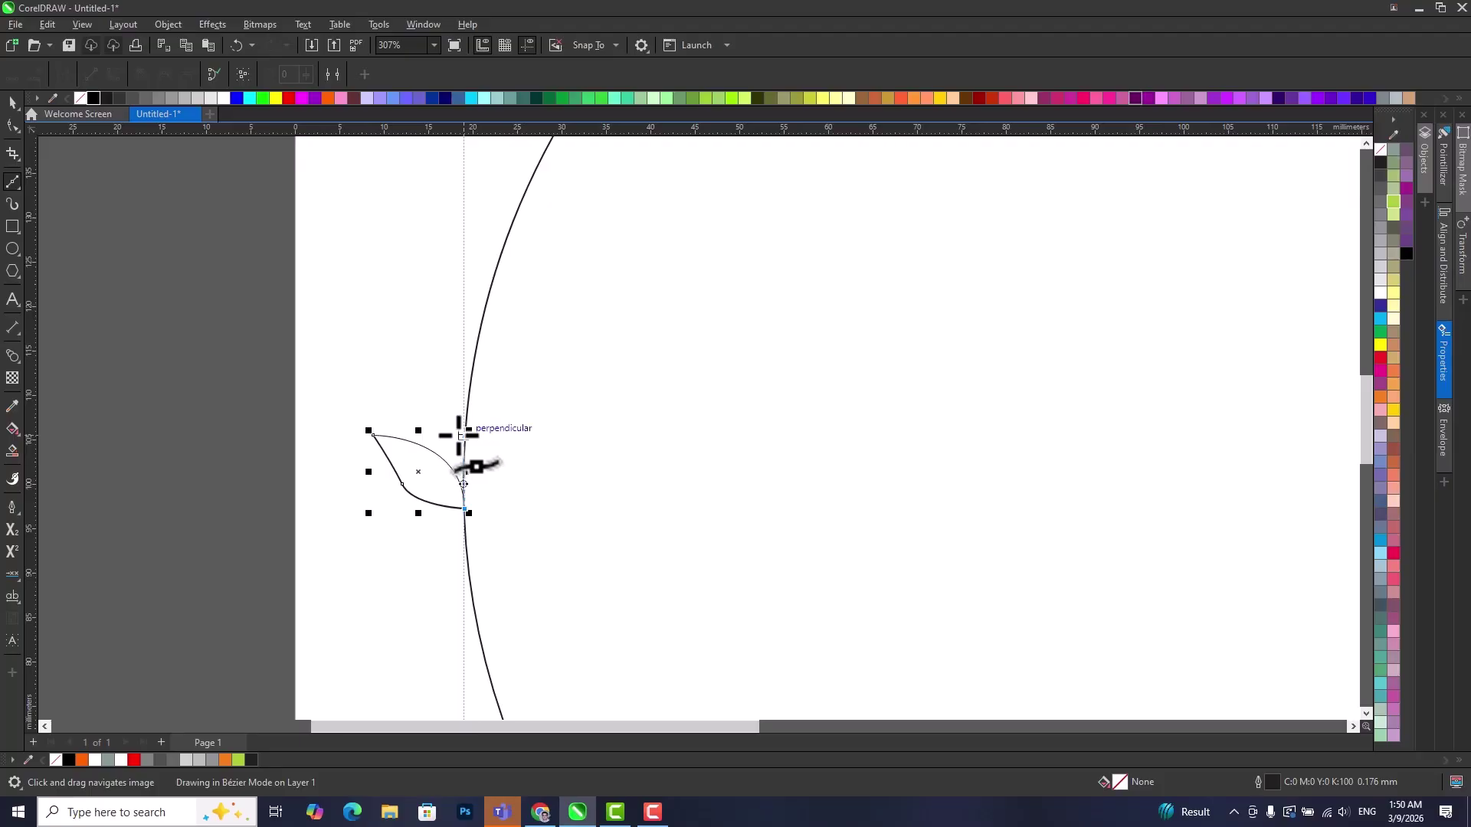
Reshape the leaf's lower outer edge into a smooth S-curve by adjusting its middle node and the segment toward the tip.
click(13, 127)
scroll(417, 513, up, 1)
scroll(406, 497, up, 1)
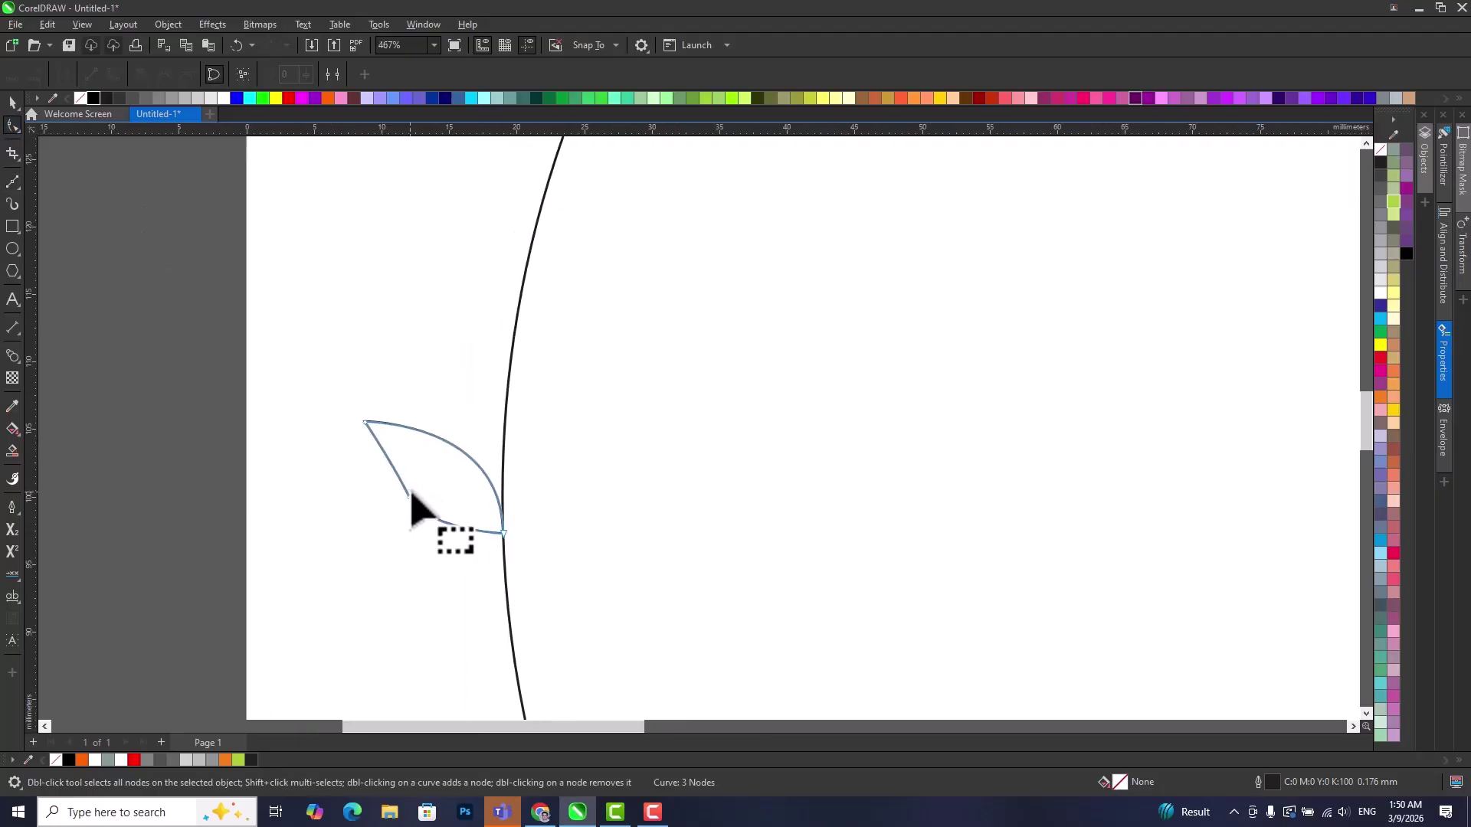
drag(394, 486, 418, 488)
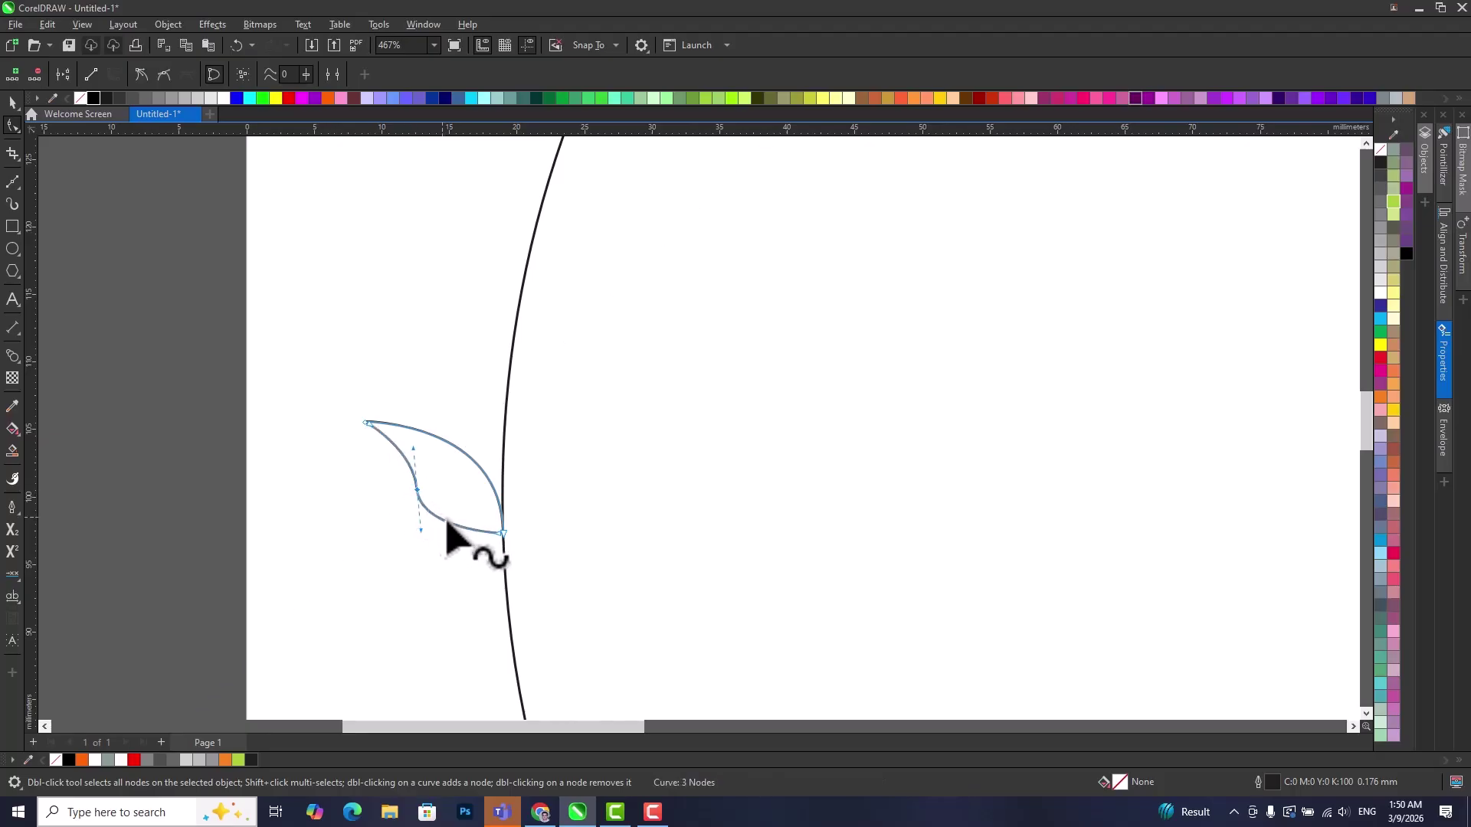
Place a horizontally mirrored copy of the leaf inside the circle's edge and weld the two leaves into one shape.
click(11, 99)
scroll(398, 398, down, 3)
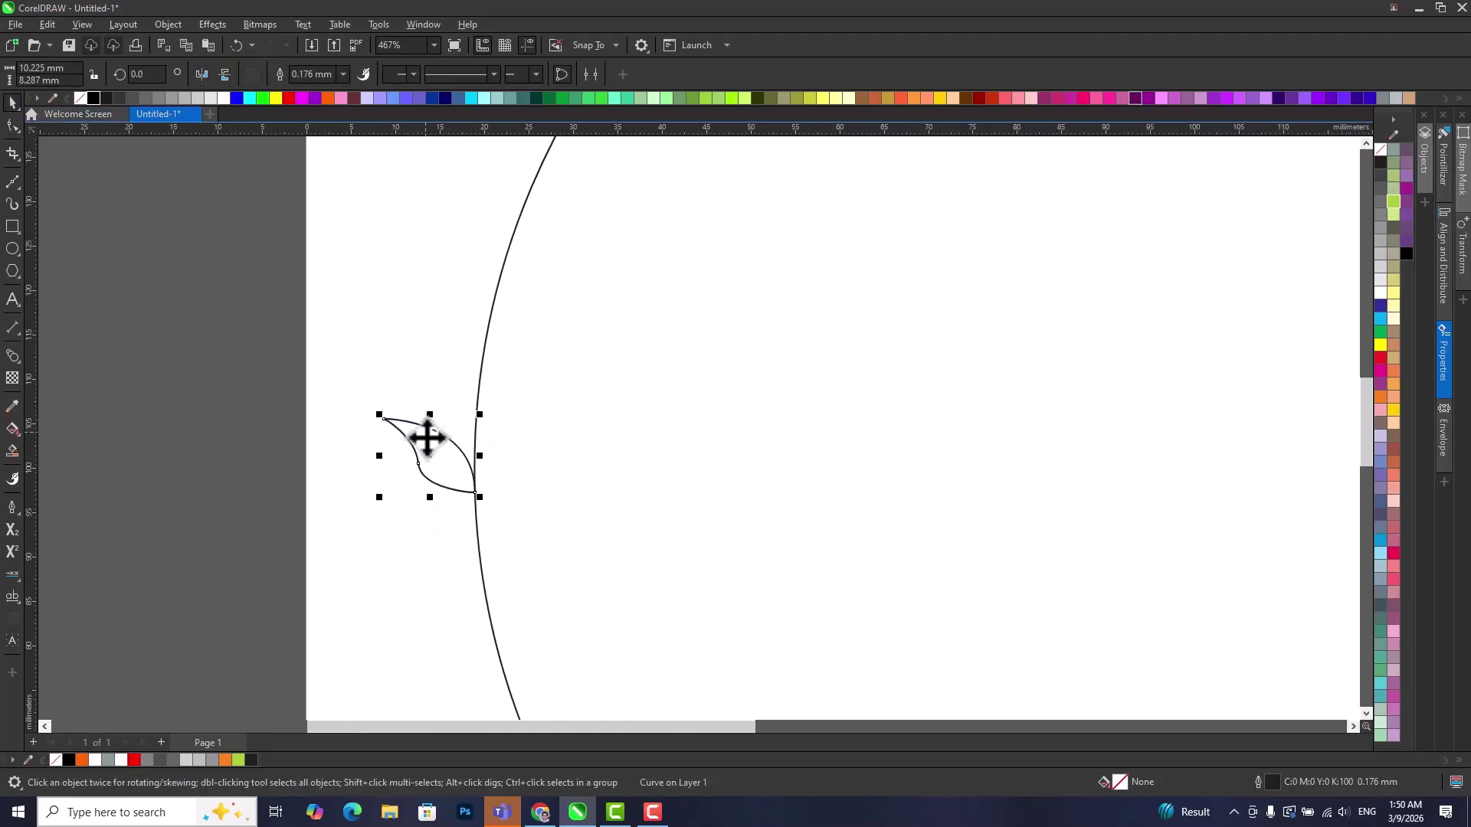
scroll(398, 428, up, 2)
drag(397, 445, 518, 464)
scroll(523, 477, up, 3)
shift+click(420, 455)
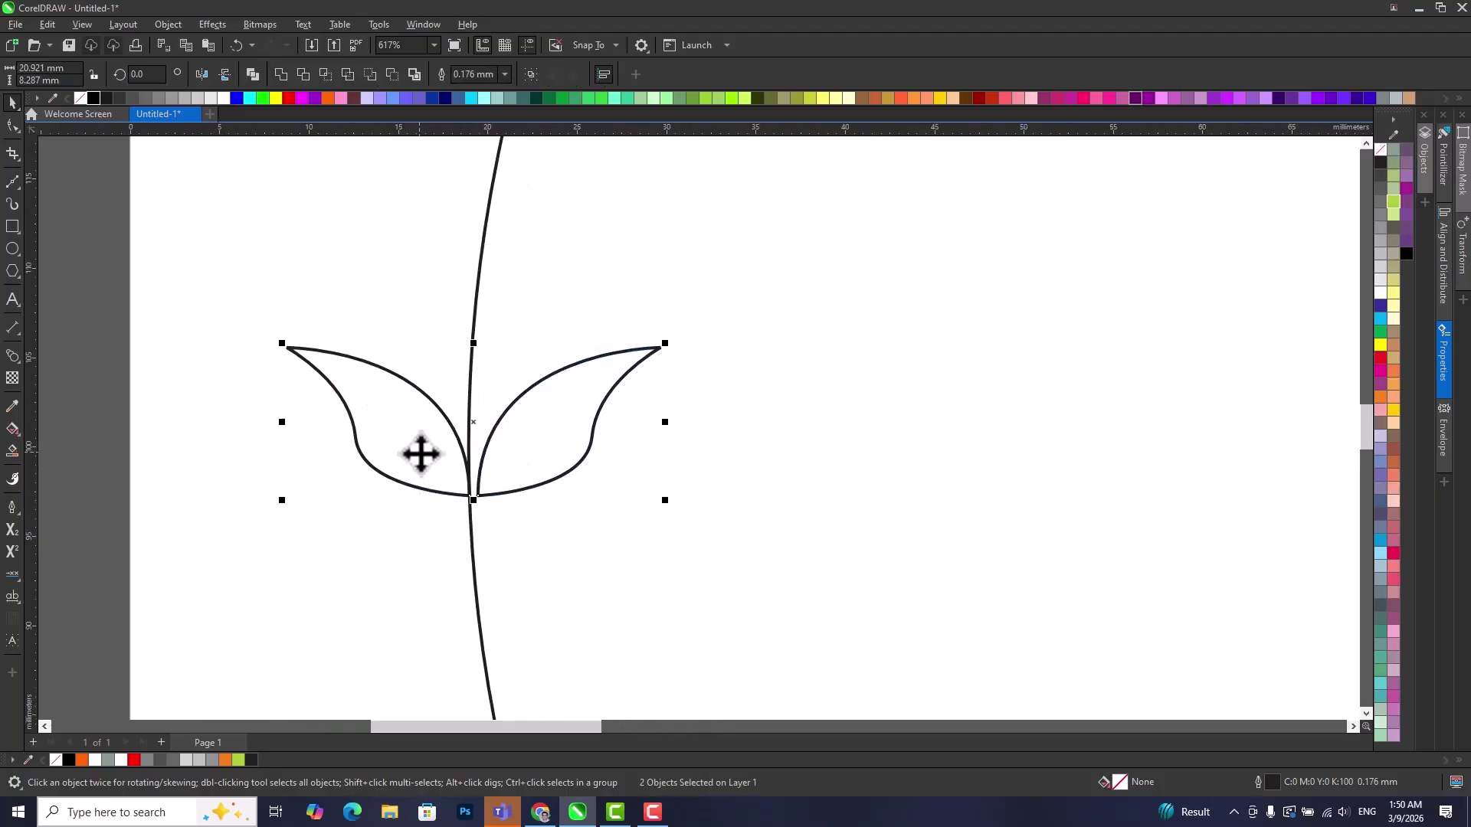
click(280, 74)
Move the leaf pair to the circle's lower left and place a smaller copy rotated to about 319° at its upper left.
scroll(462, 357, down, 3)
scroll(465, 395, down, 3)
drag(487, 395, 660, 563)
drag(650, 679, 565, 223)
click(559, 233)
click(534, 230)
Rotate the lower leaf pair to about 43.6° and position its base on the circle's lower-left edge.
scroll(577, 311, down, 1)
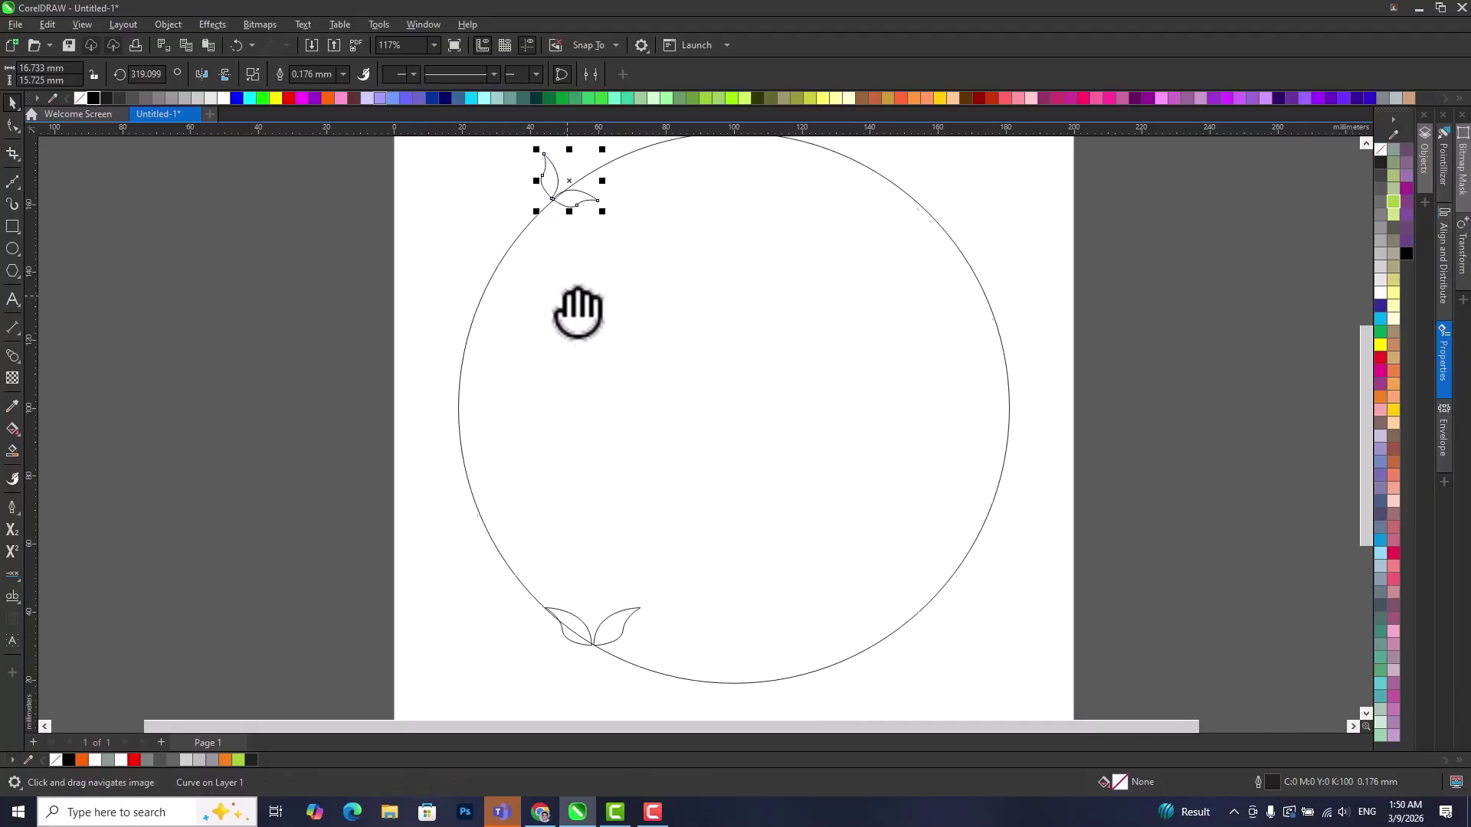
click(622, 624)
click(623, 624)
drag(652, 601, 617, 541)
mouse_move(609, 614)
mouse_down()
mouse_move(631, 664)
mouse_move(618, 626)
mouse_up()
Blend the lower leaf pair into the upper leaf pair and assign the circle as the blend's new path.
scroll(617, 626, down, 1)
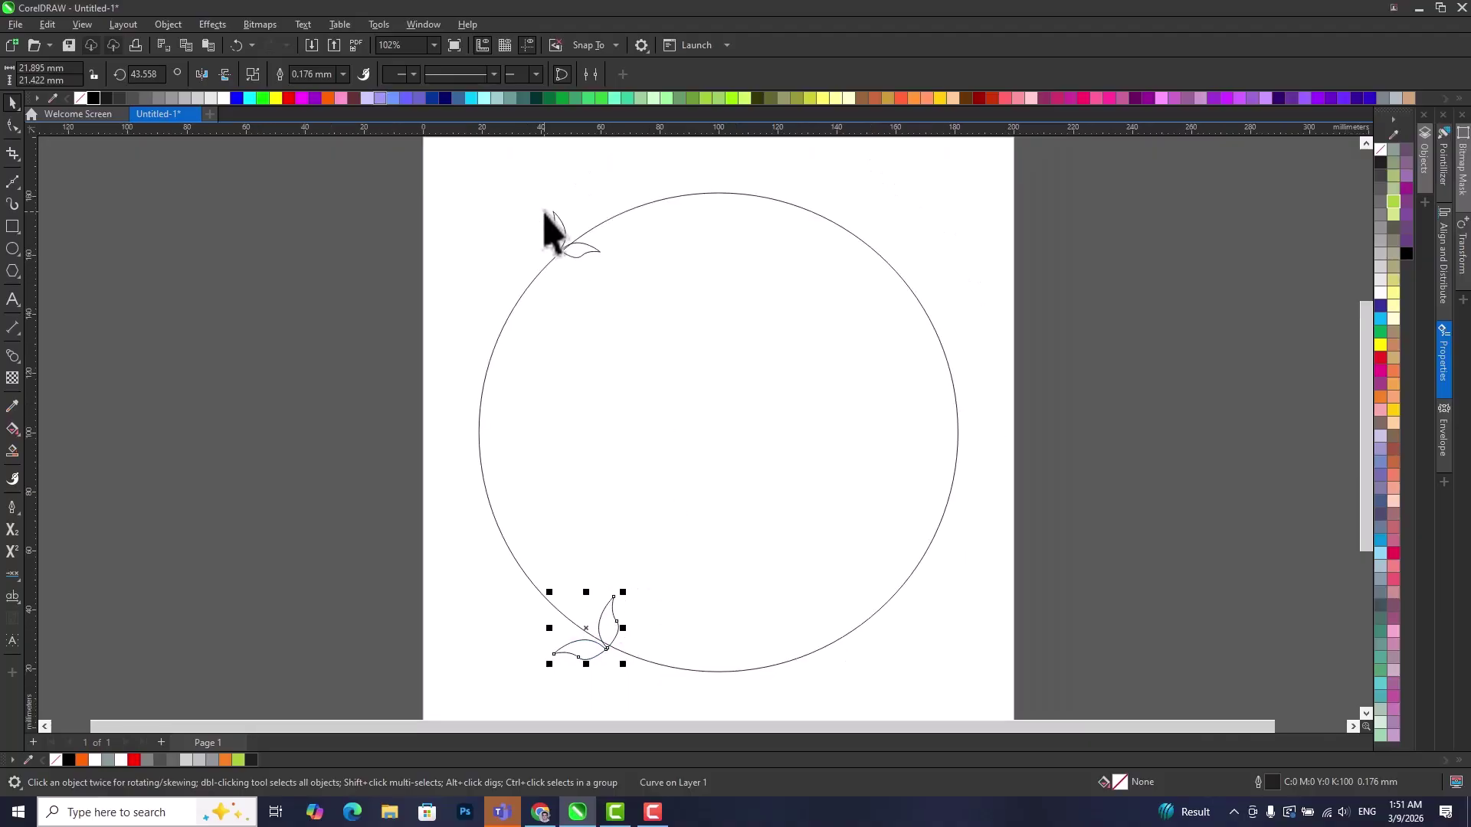
click(613, 627)
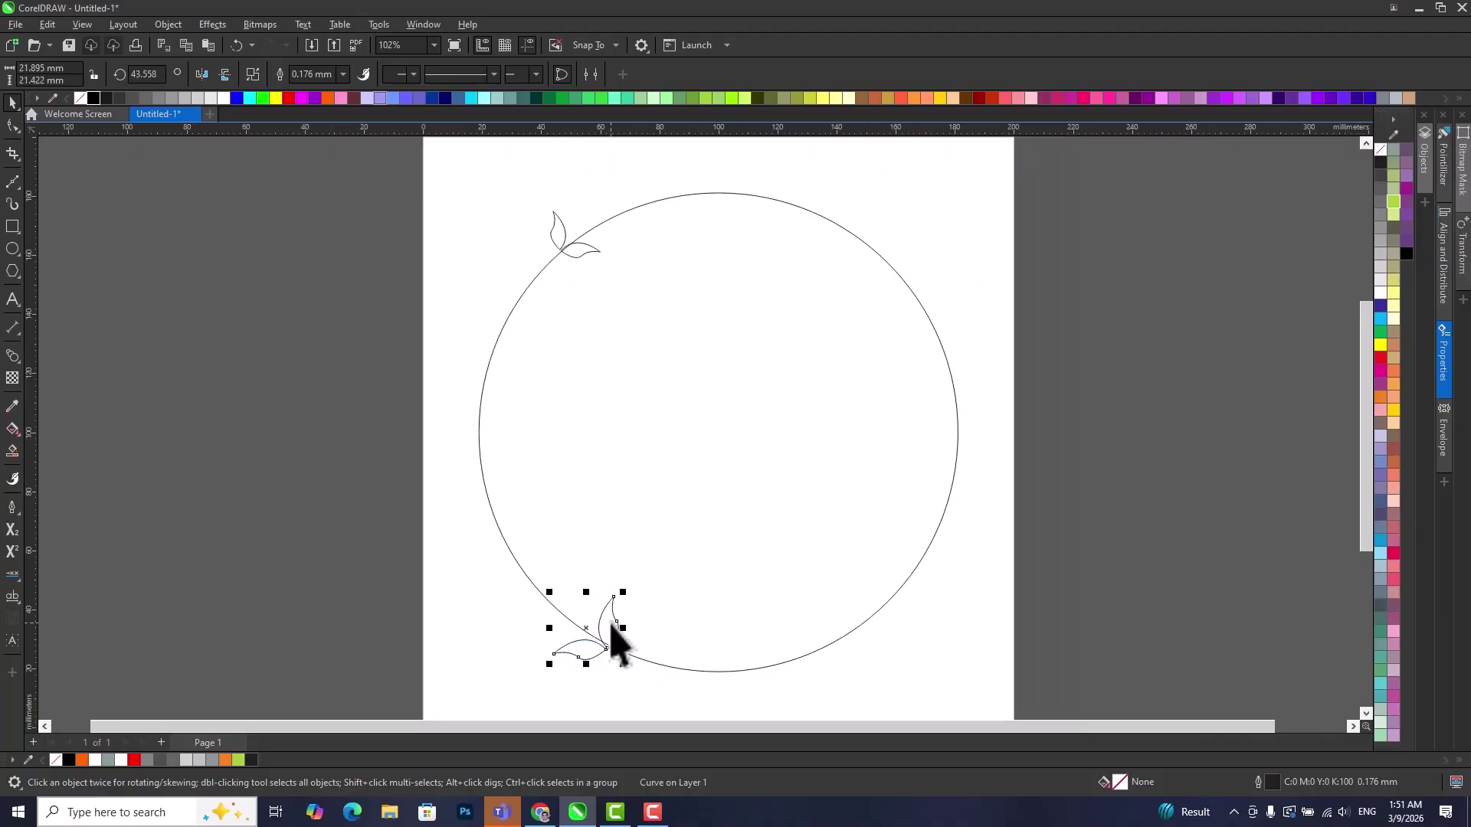
click(10, 360)
click(58, 387)
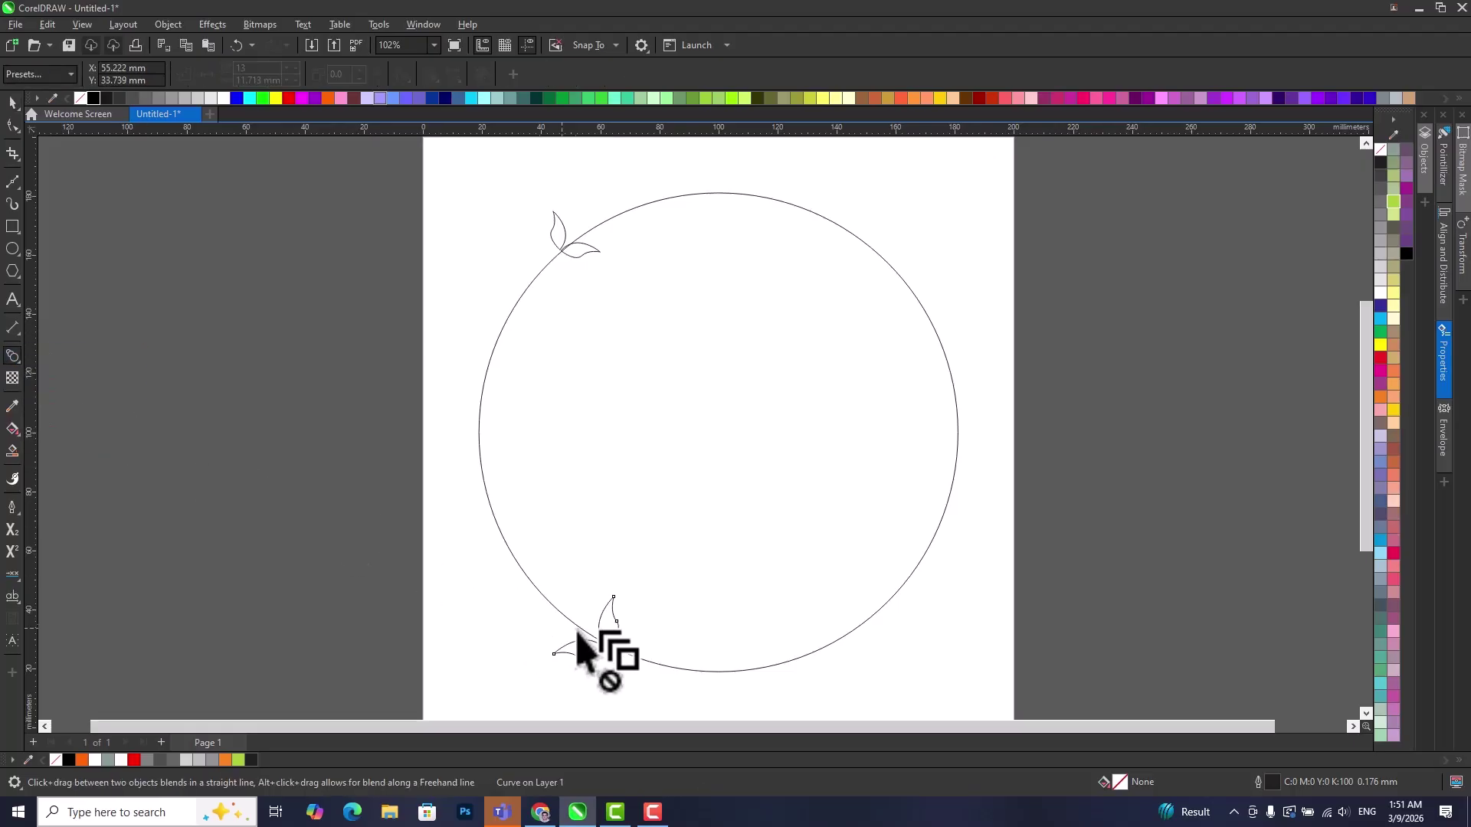
drag(602, 610, 559, 239)
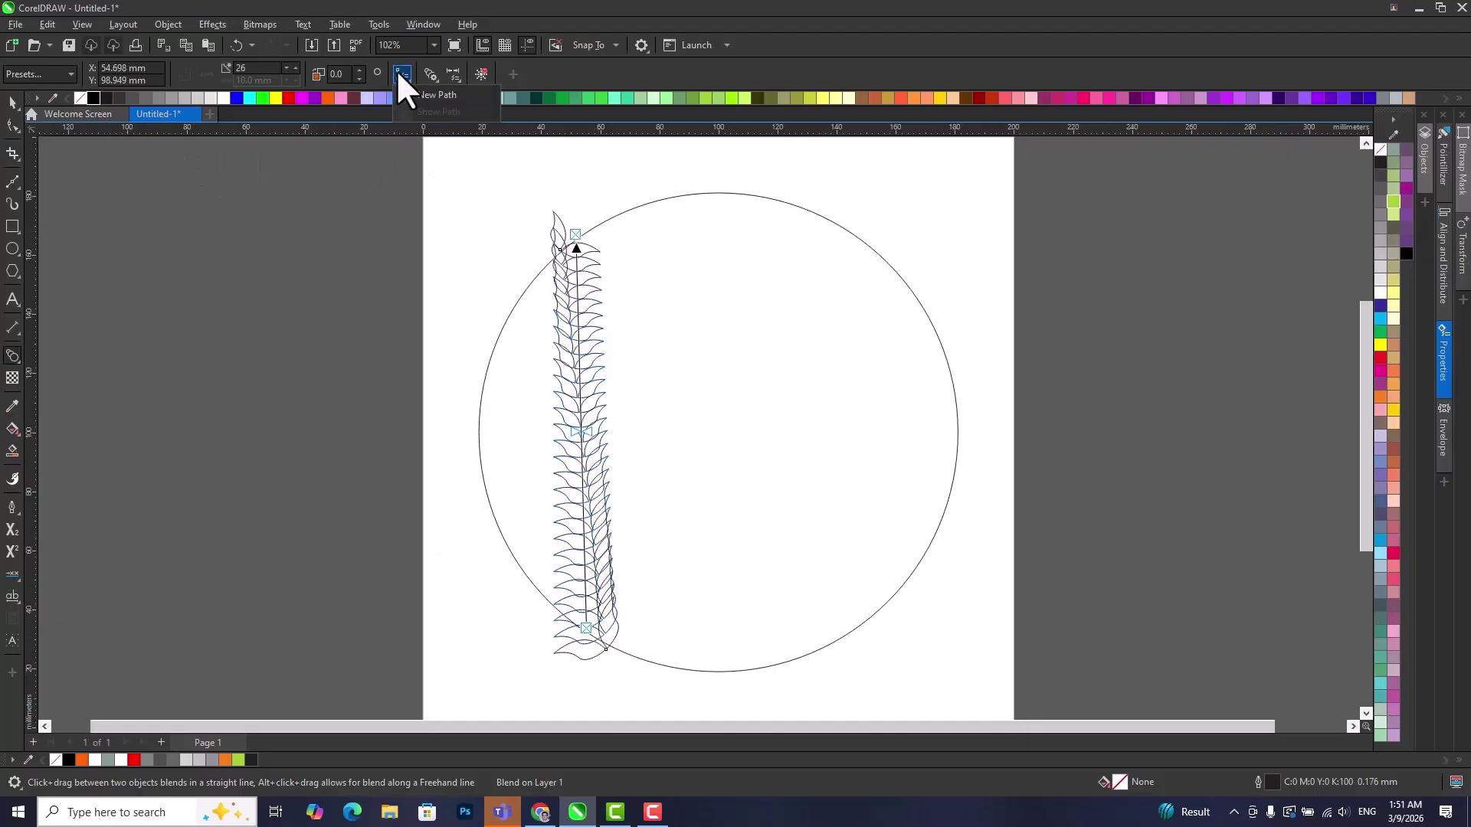
click(427, 94)
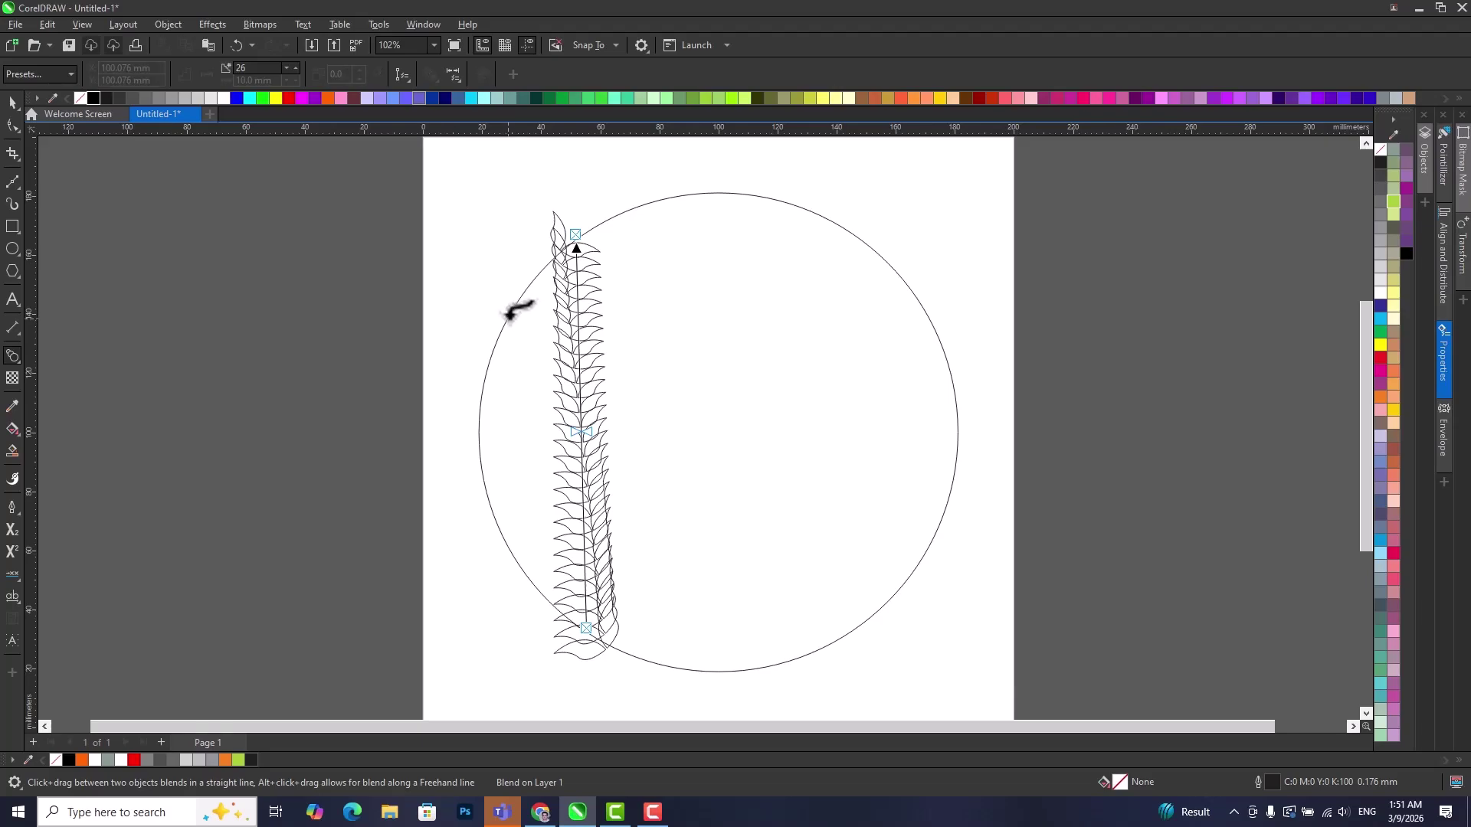
click(509, 314)
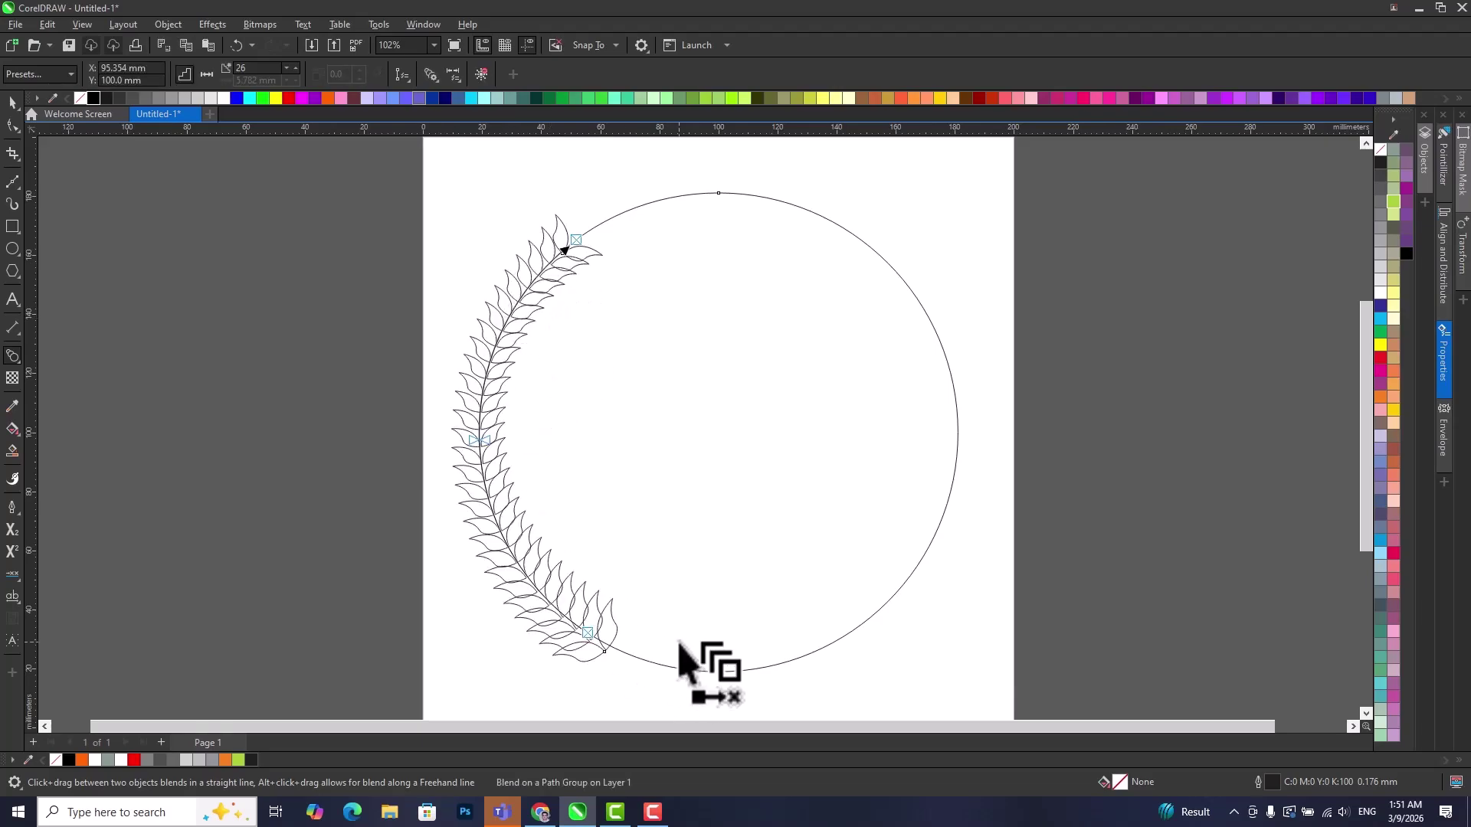
Reduce the number of blend steps to 16.
click(286, 70)
click(287, 70)
click(286, 70)
click(287, 70)
click(286, 69)
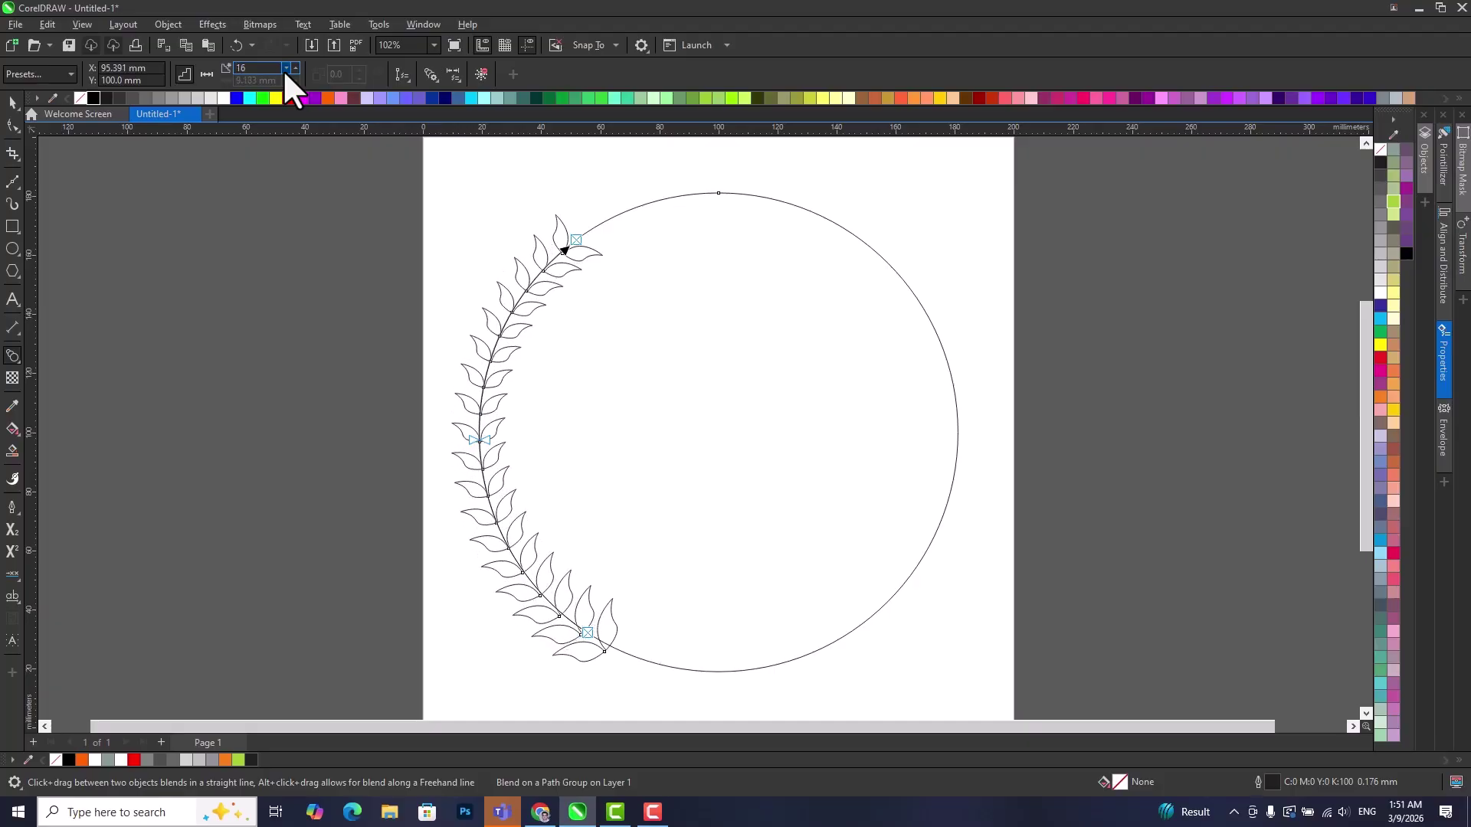
Try the Rotate all objects option on the leaf blend and undo it.
click(430, 74)
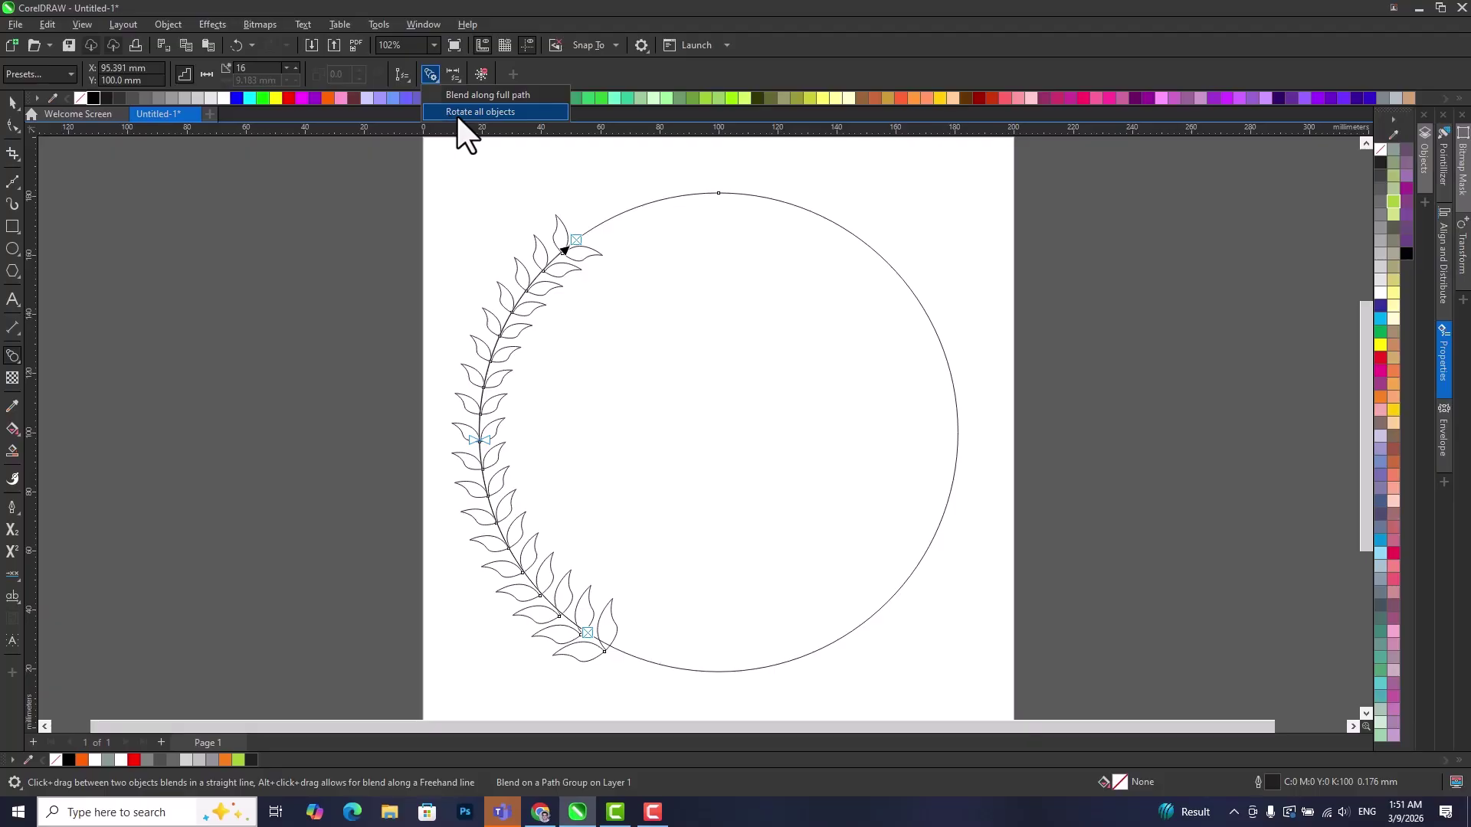
click(484, 113)
key(ctrl+z)
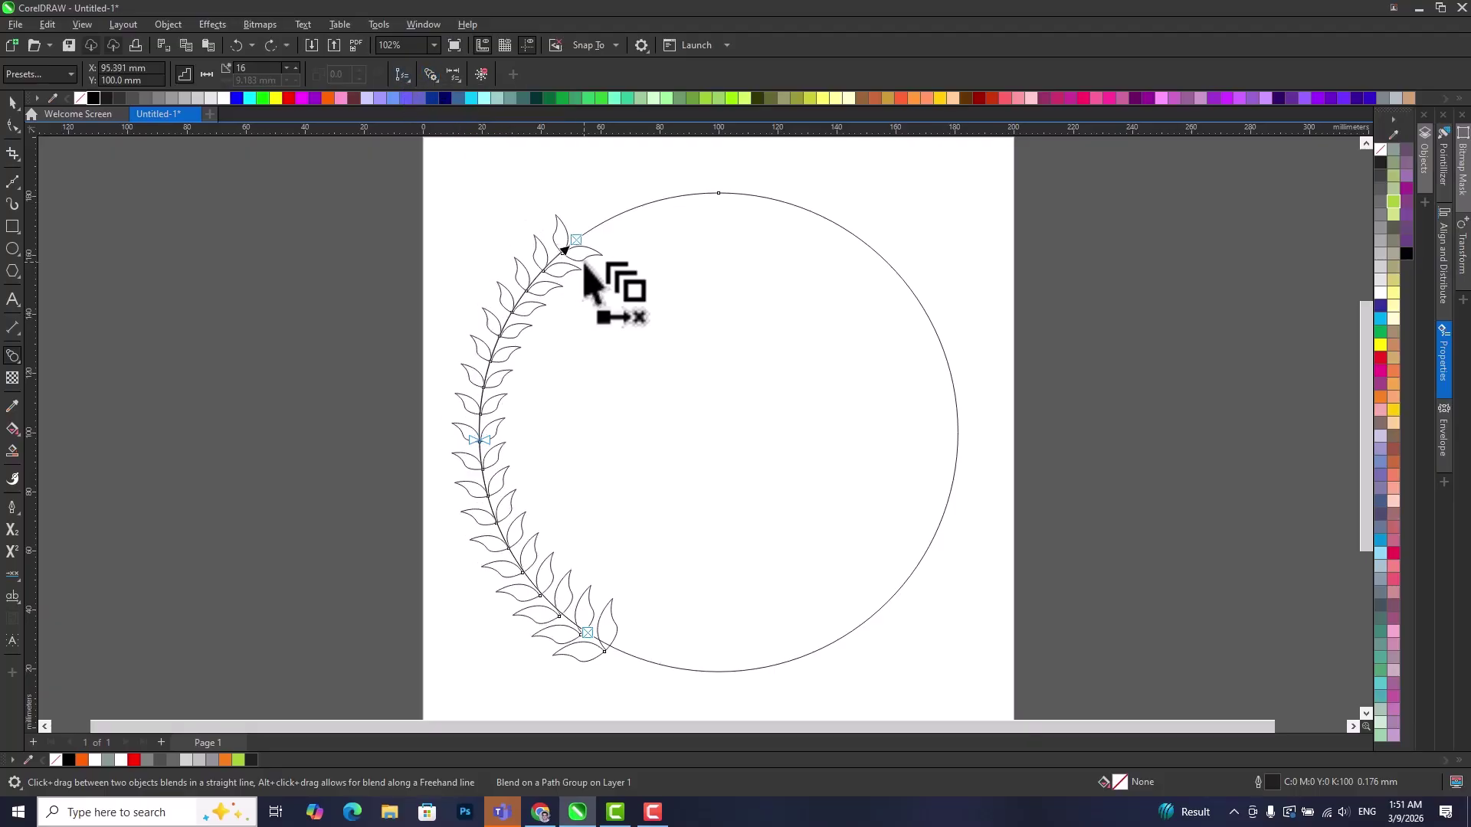
Try blending the leaves along the full circle path and undo it.
click(402, 75)
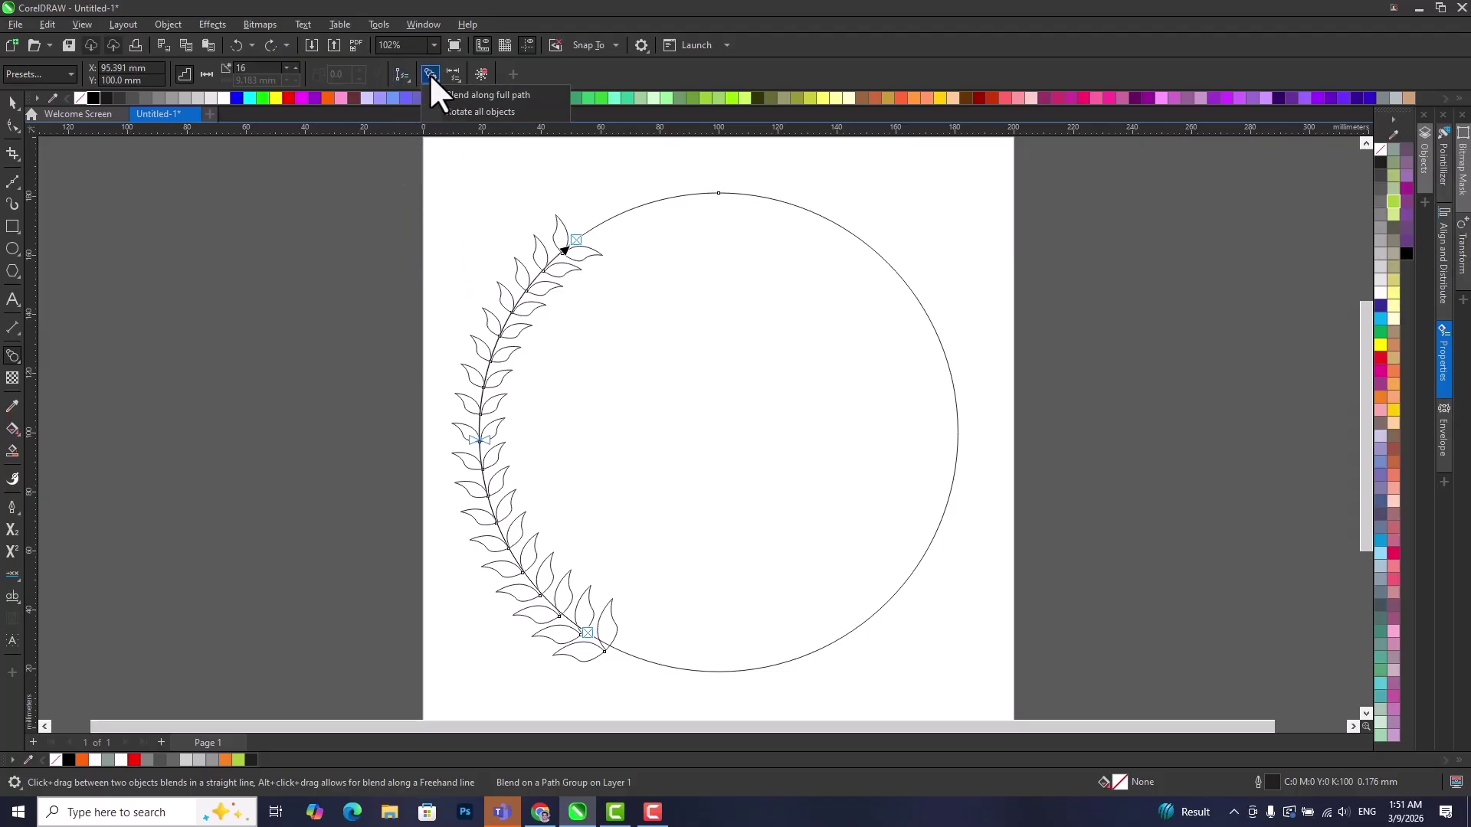
click(449, 95)
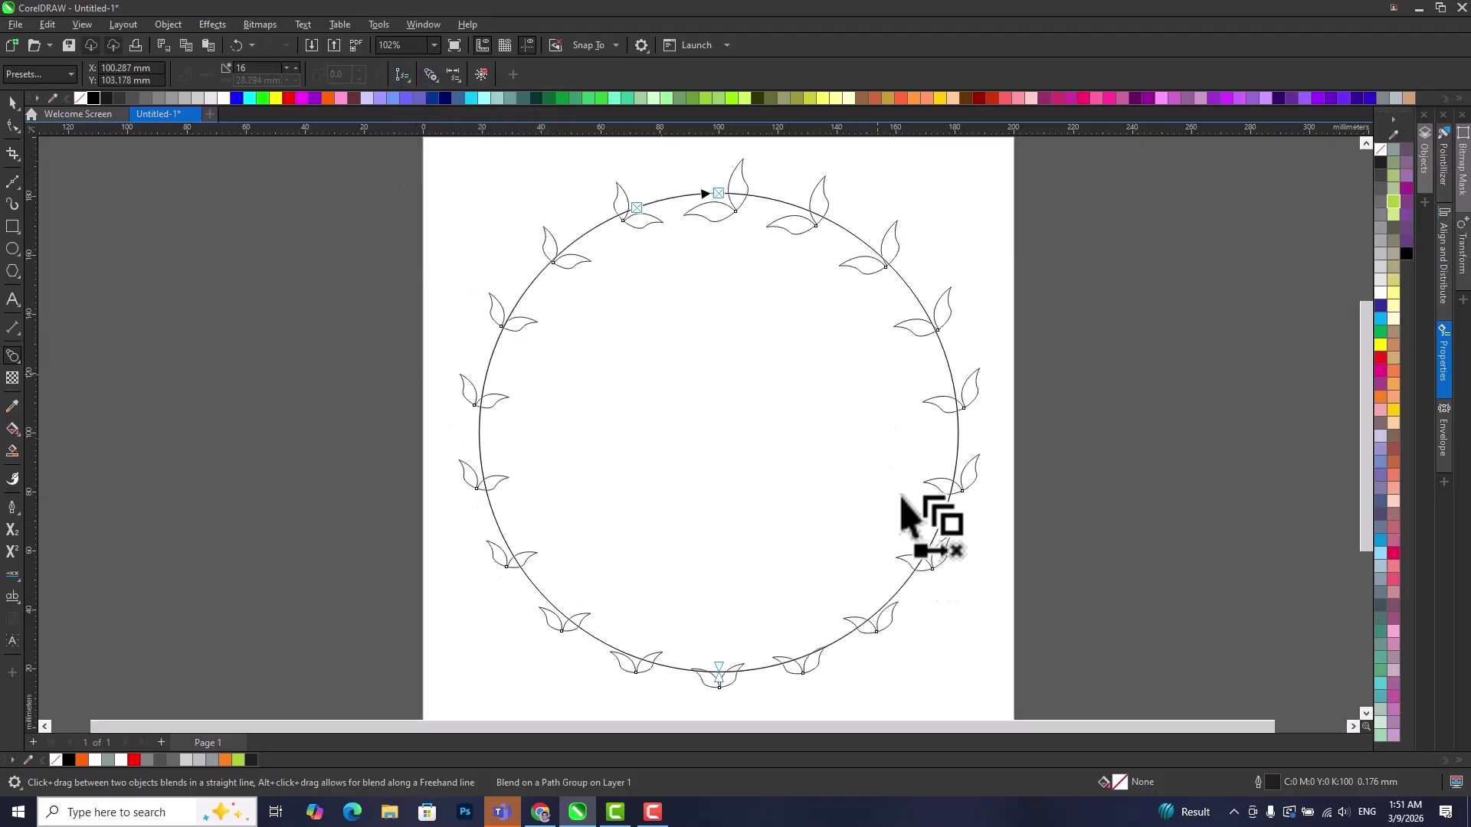
key(ctrl+z)
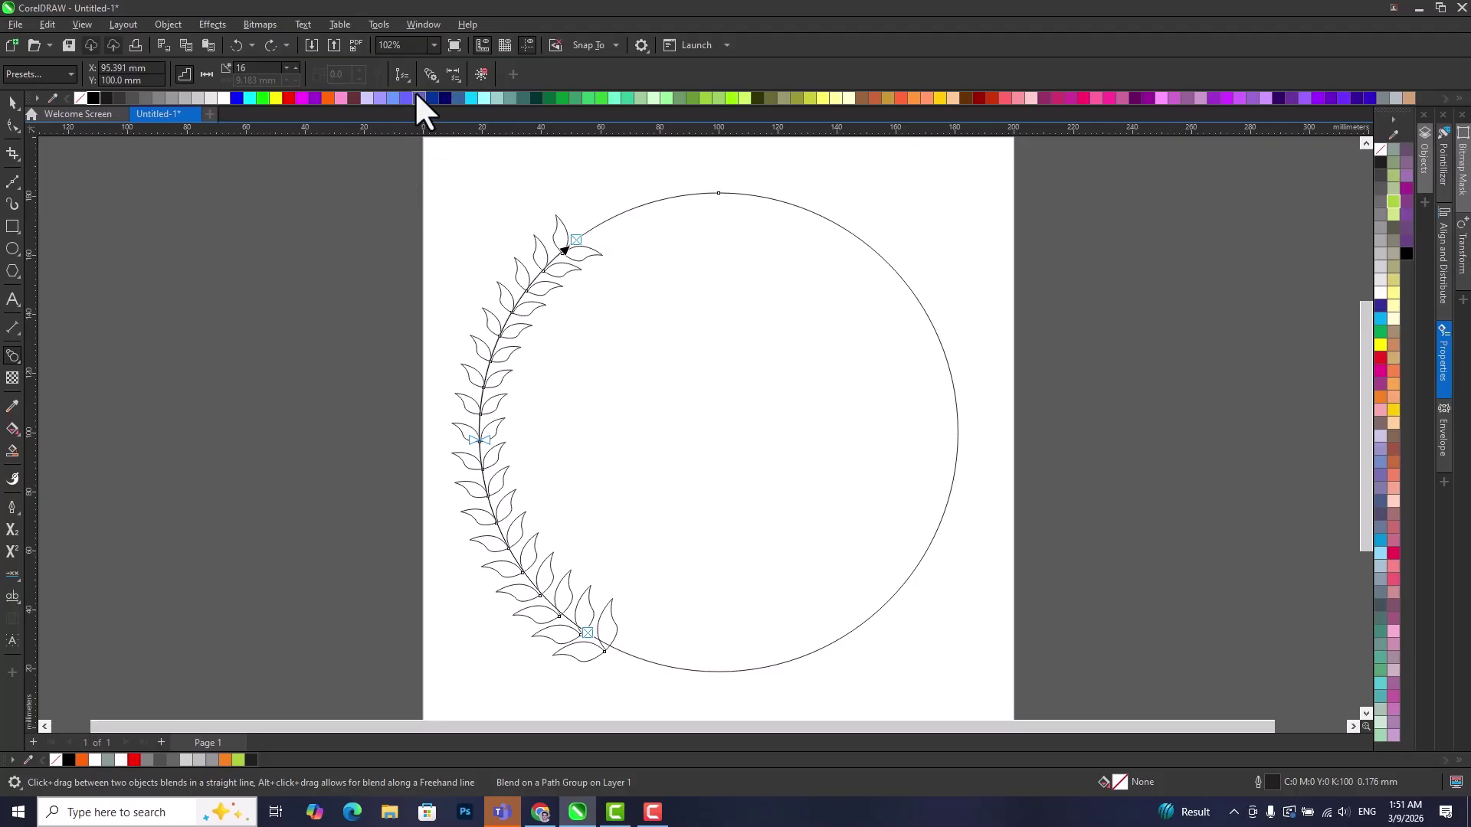
click(455, 76)
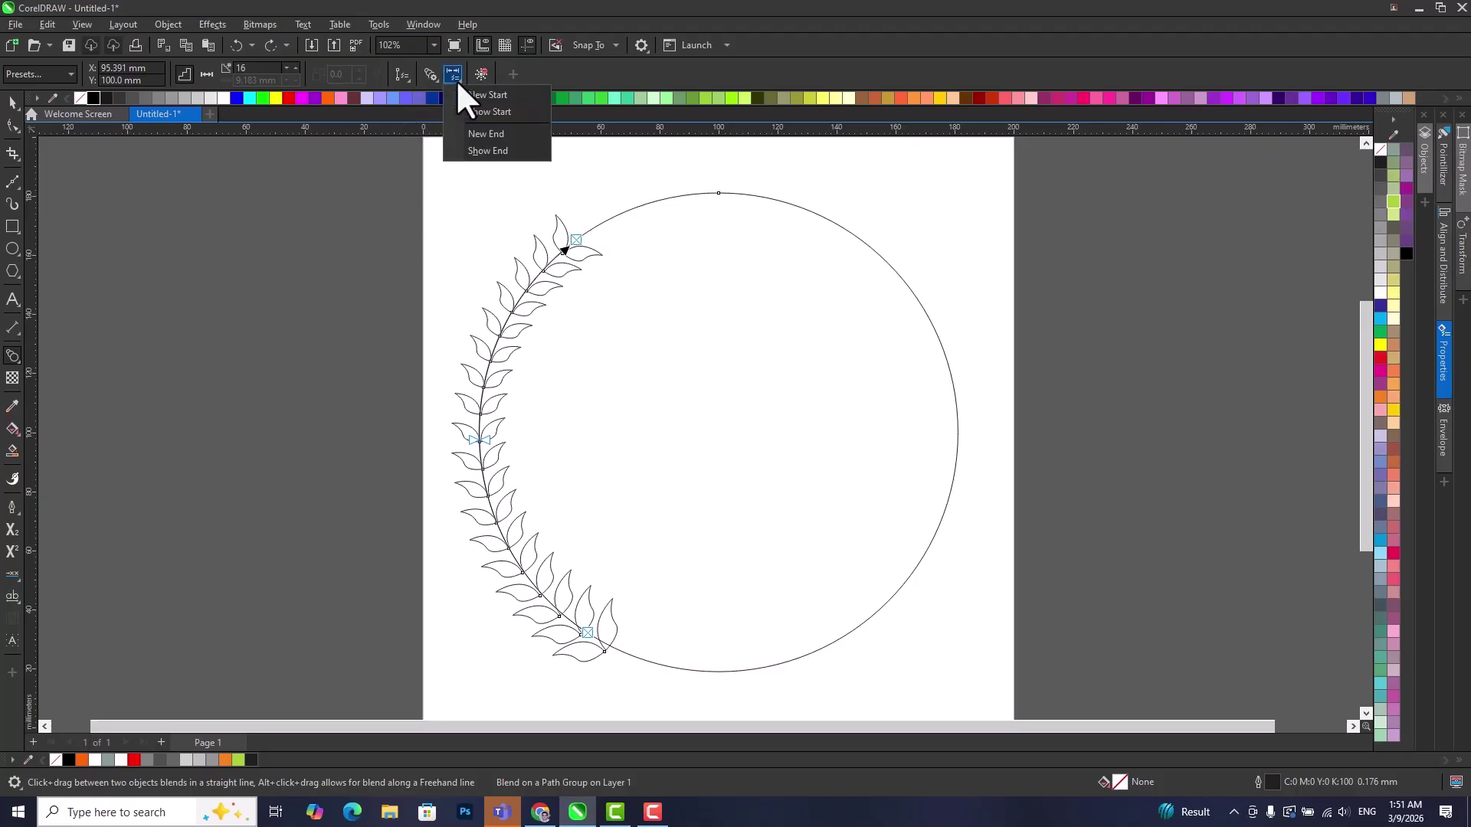
click(456, 168)
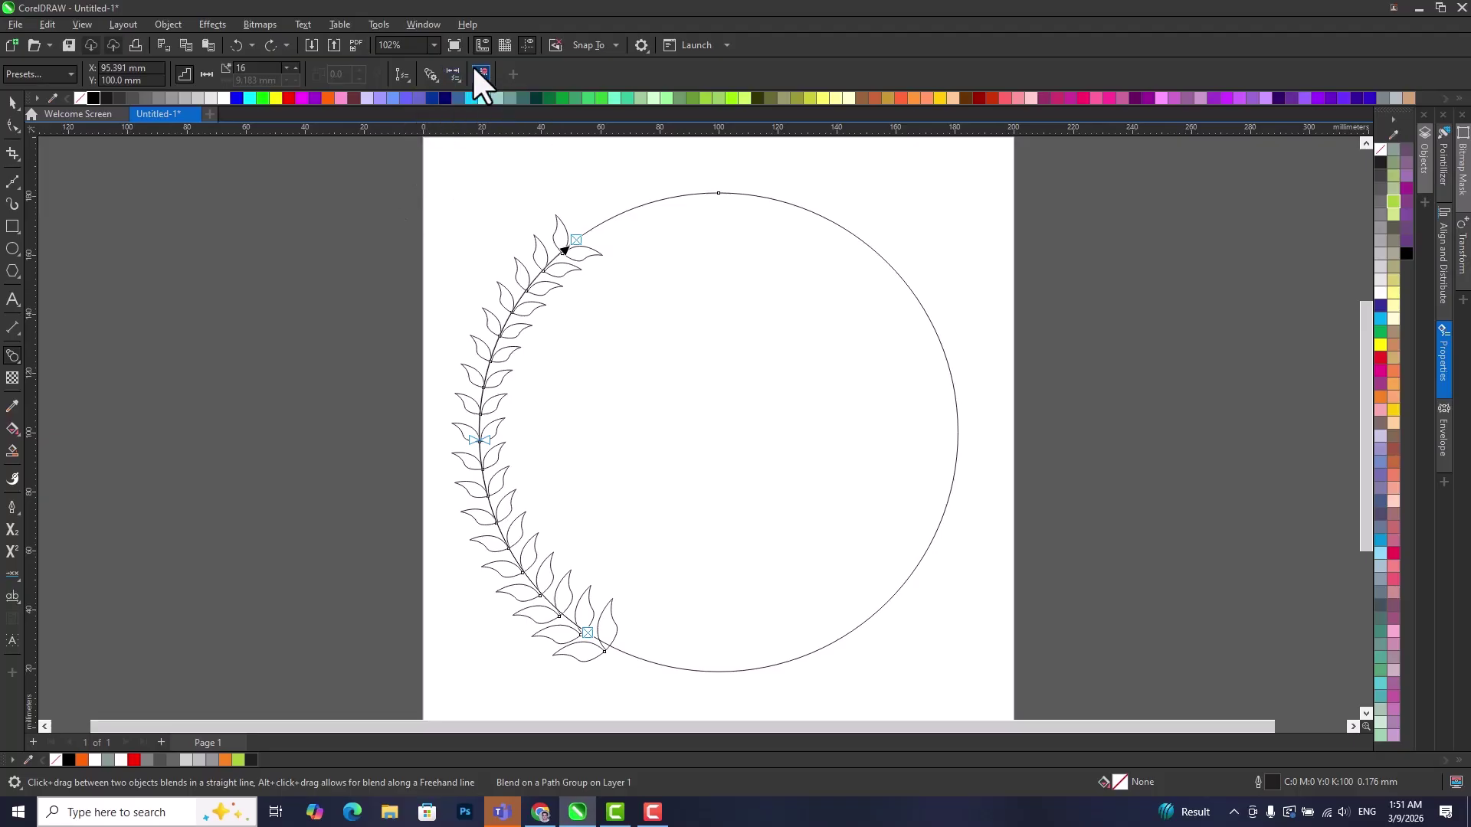
click(453, 74)
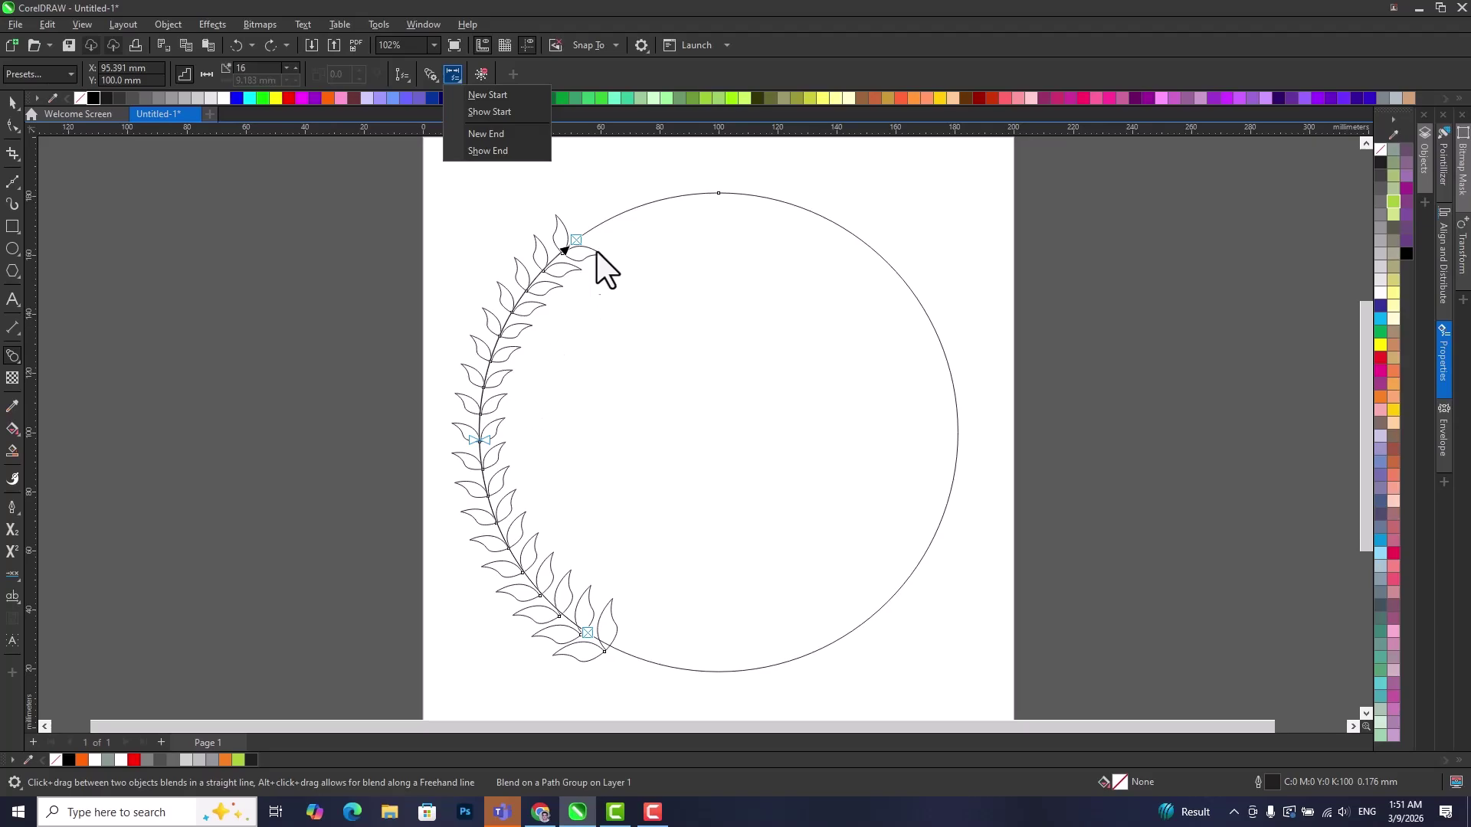
Select only the upper control leaf pair of the blend and scale it from its centre to 60%, about 10 × 9.4 mm.
click(11, 102)
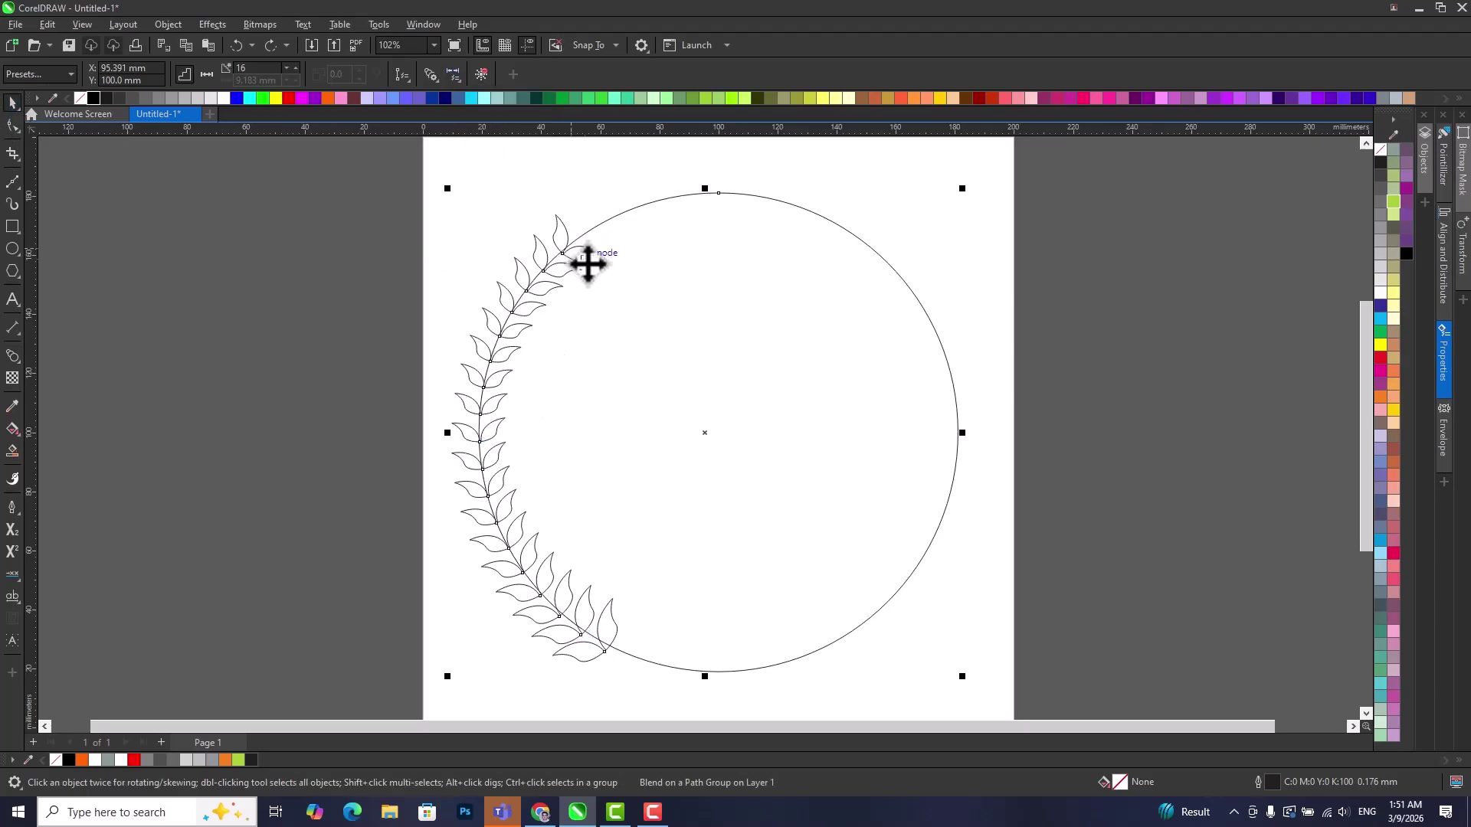
click(557, 218)
key(F10)
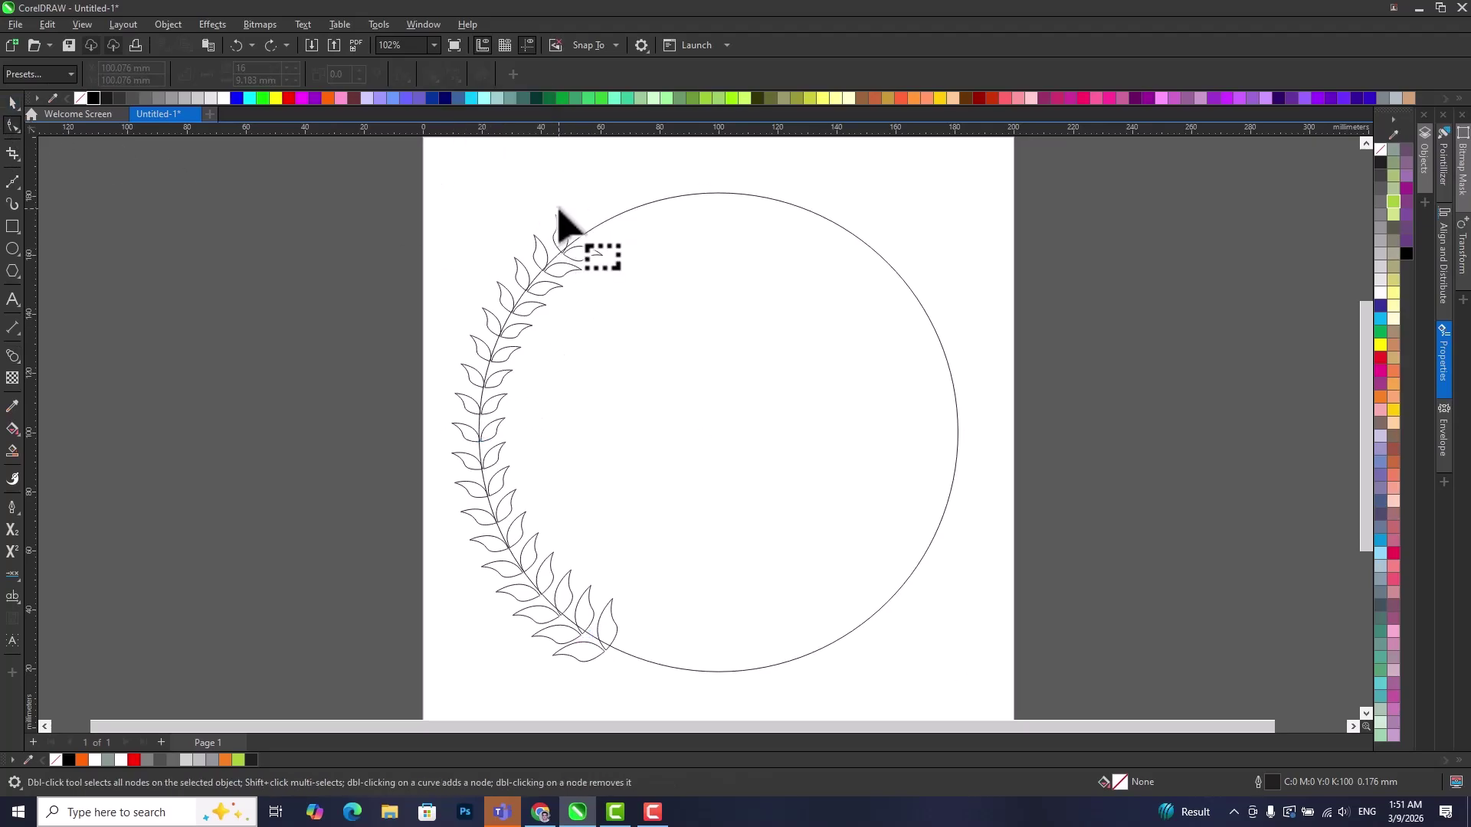
click(558, 230)
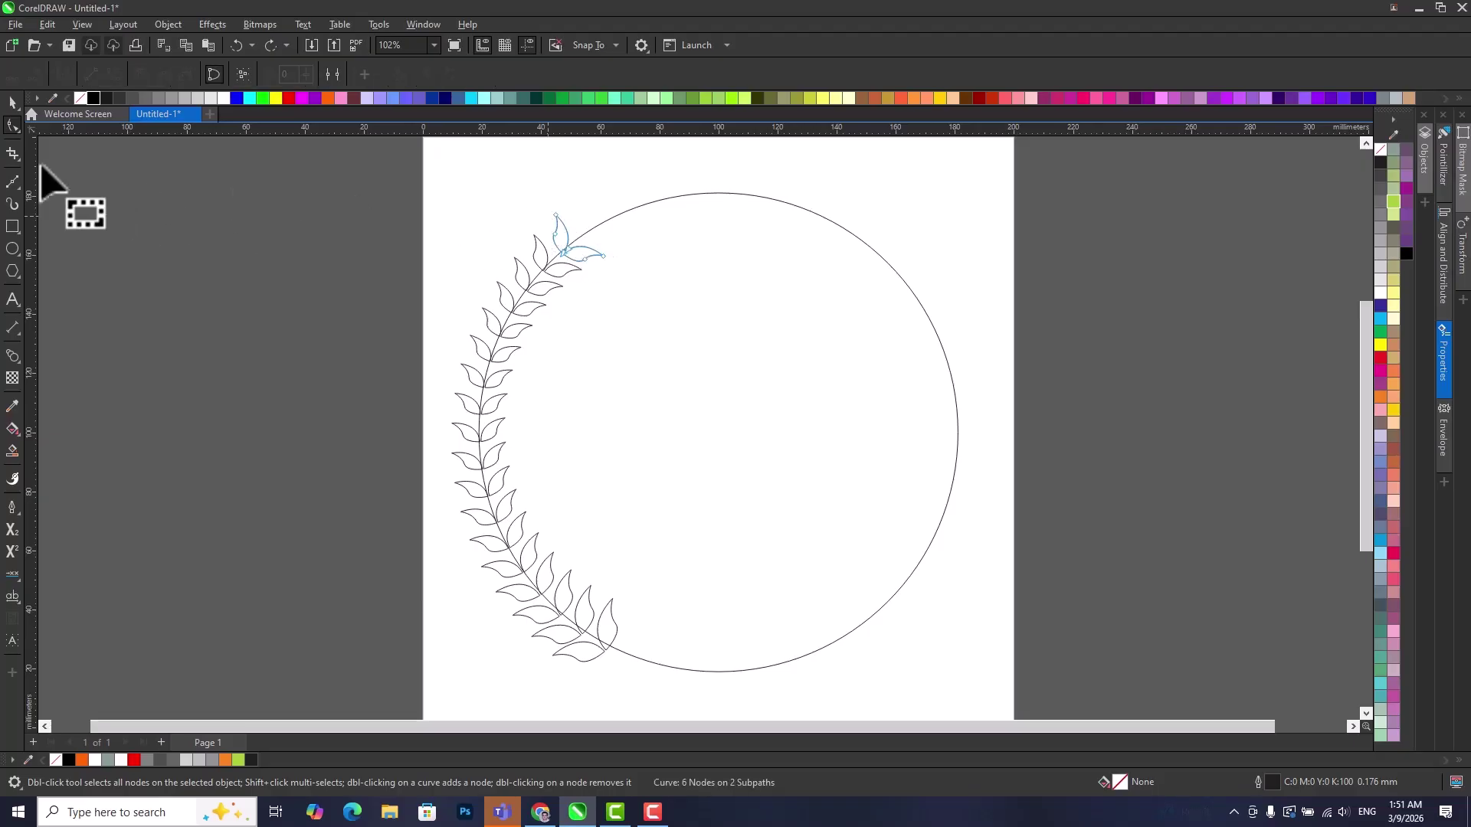
click(12, 102)
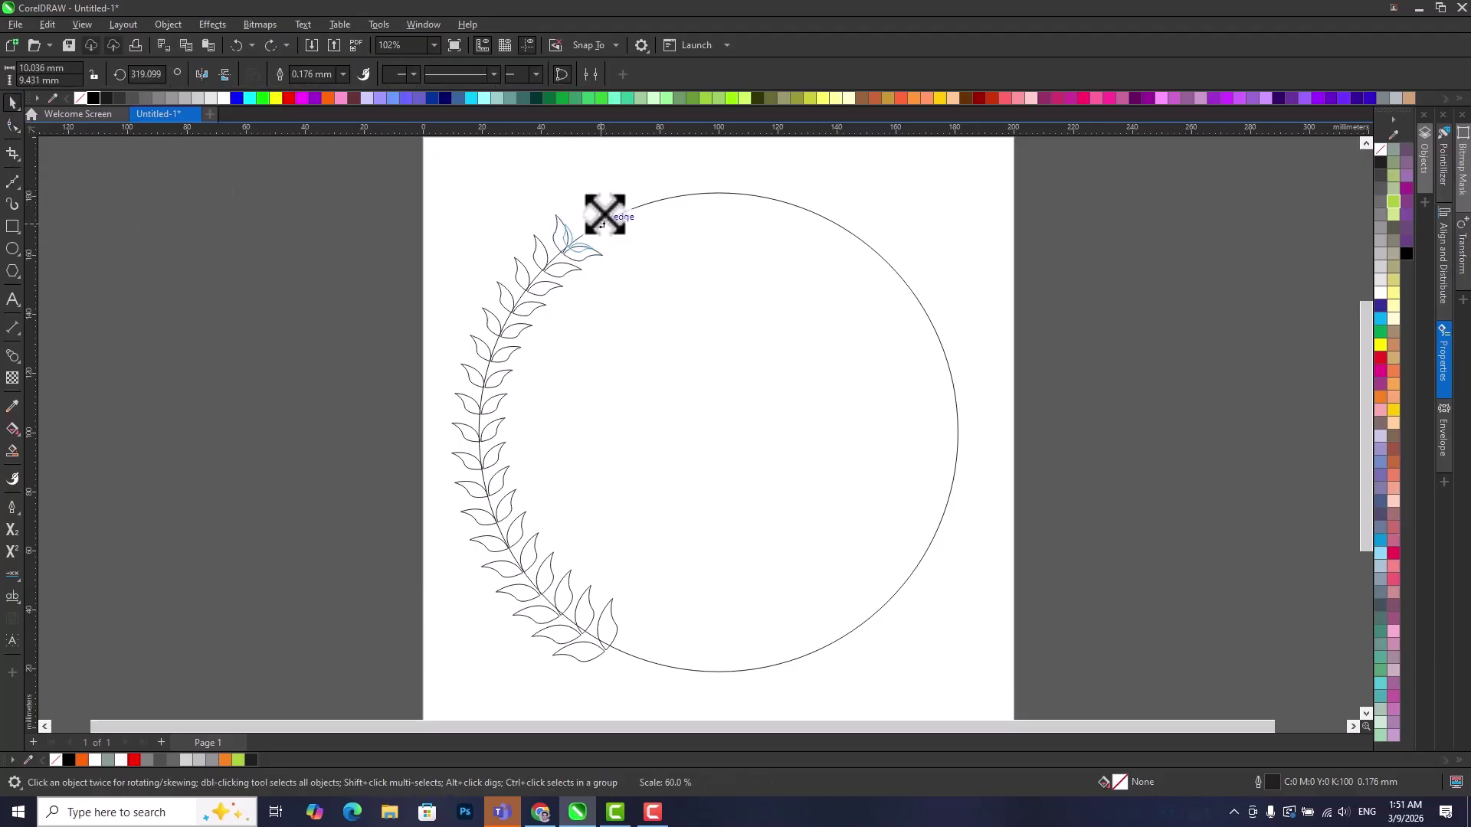
drag(607, 209, 596, 222)
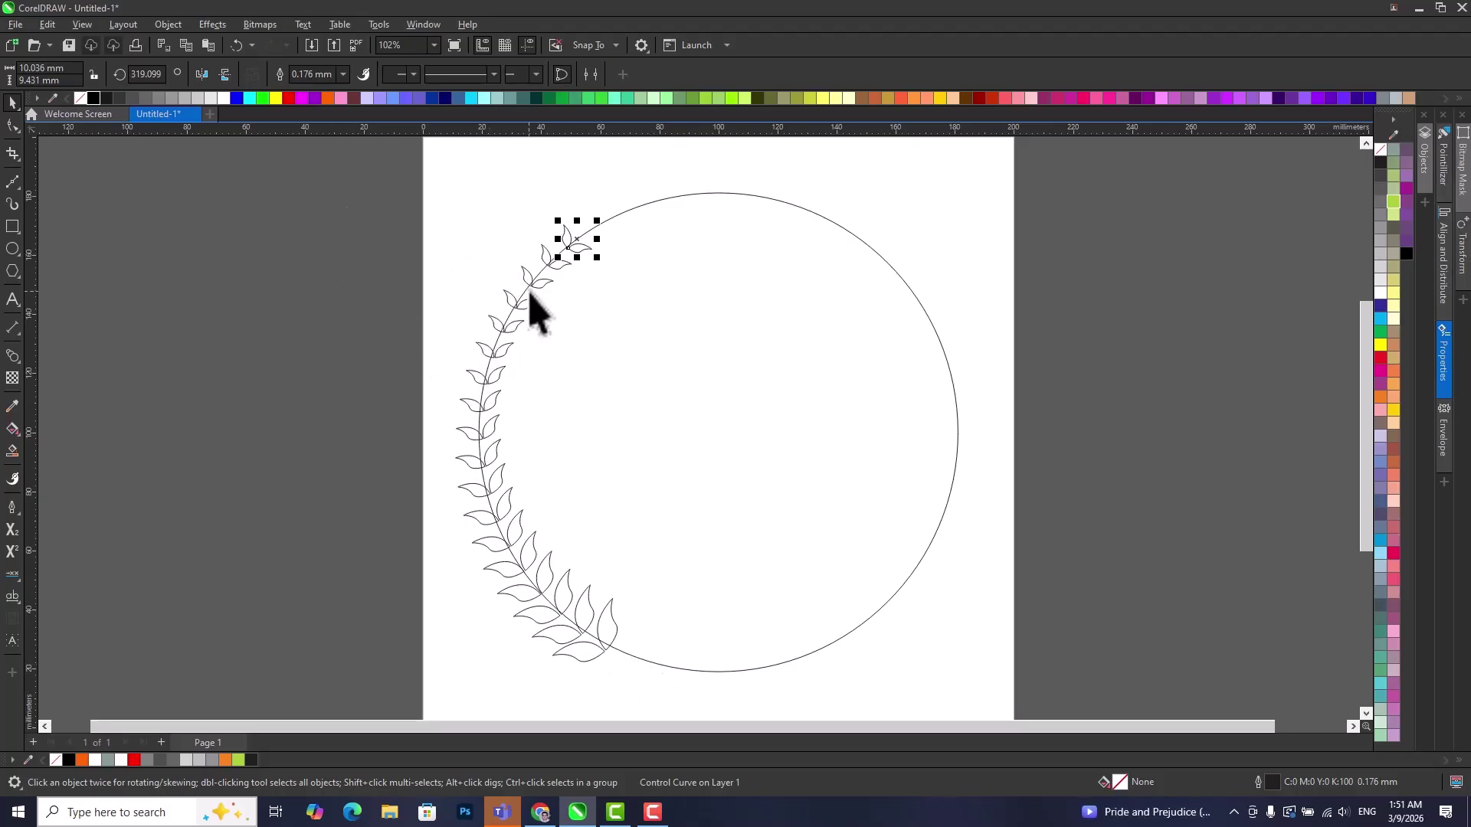
click(431, 300)
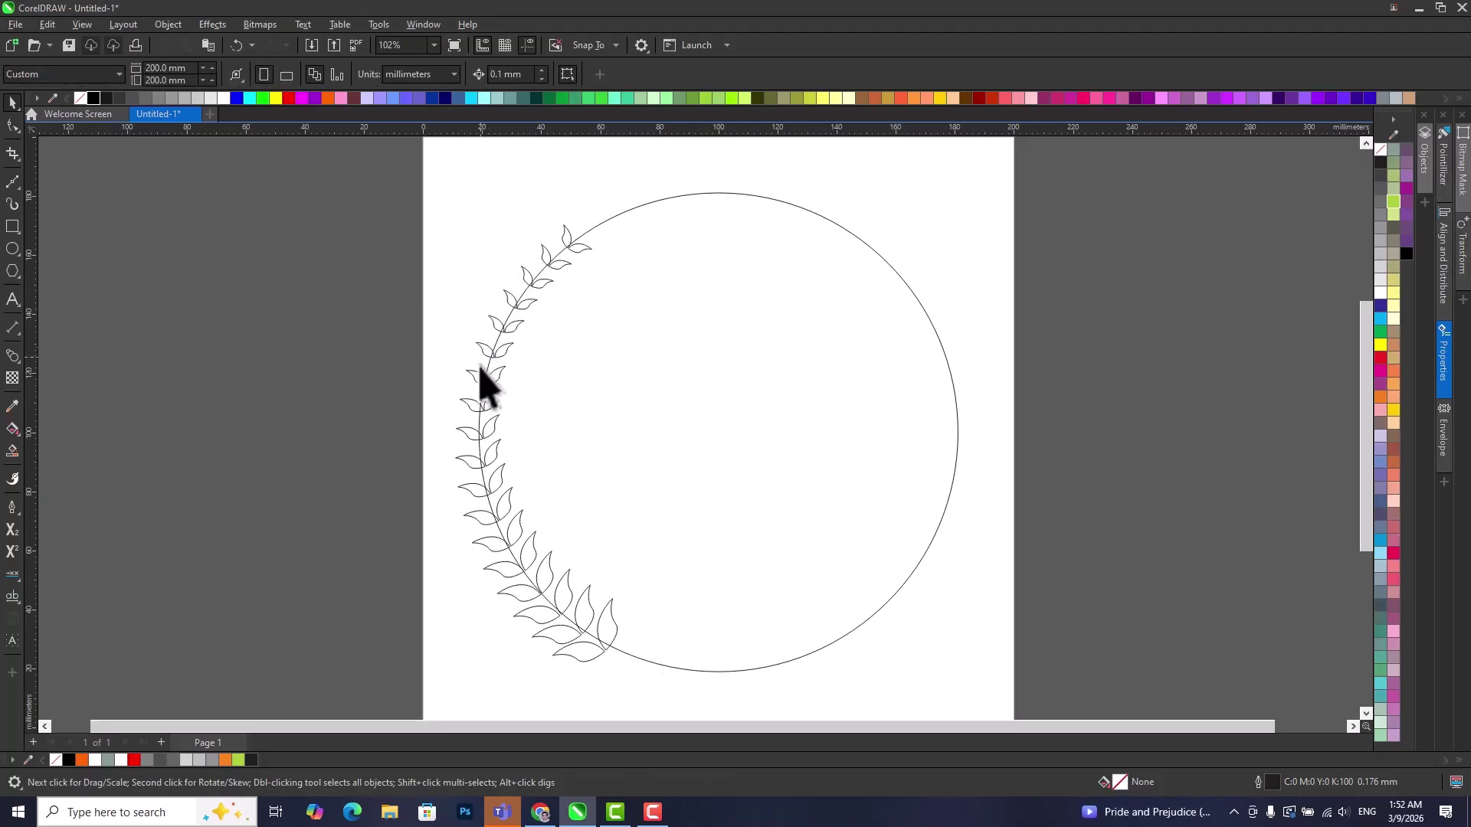
Try shifting the acceleration slider of the leaf blend in both directions and undo it.
click(474, 379)
key(ctrl+b)
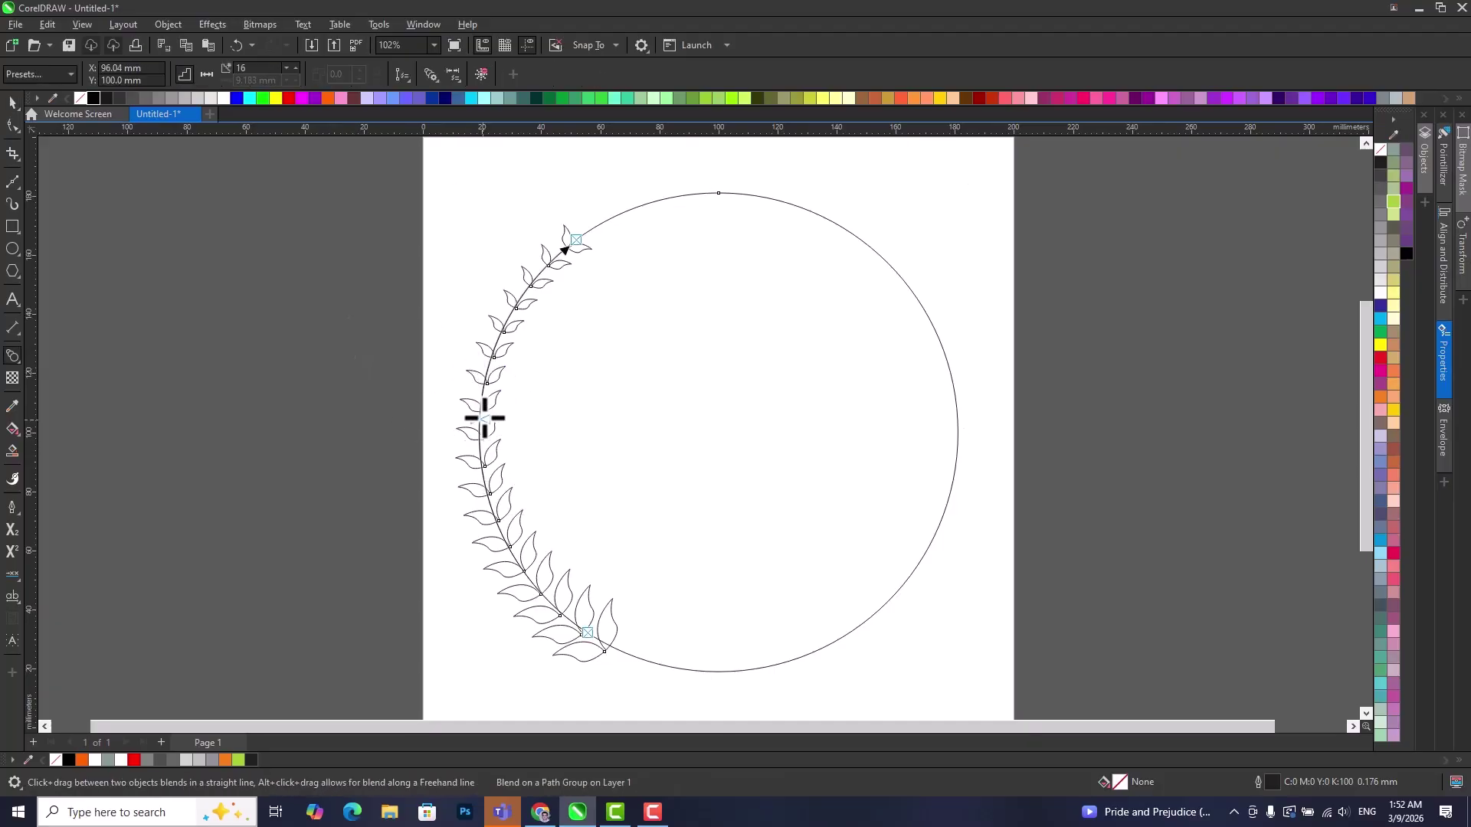
drag(484, 419, 483, 411)
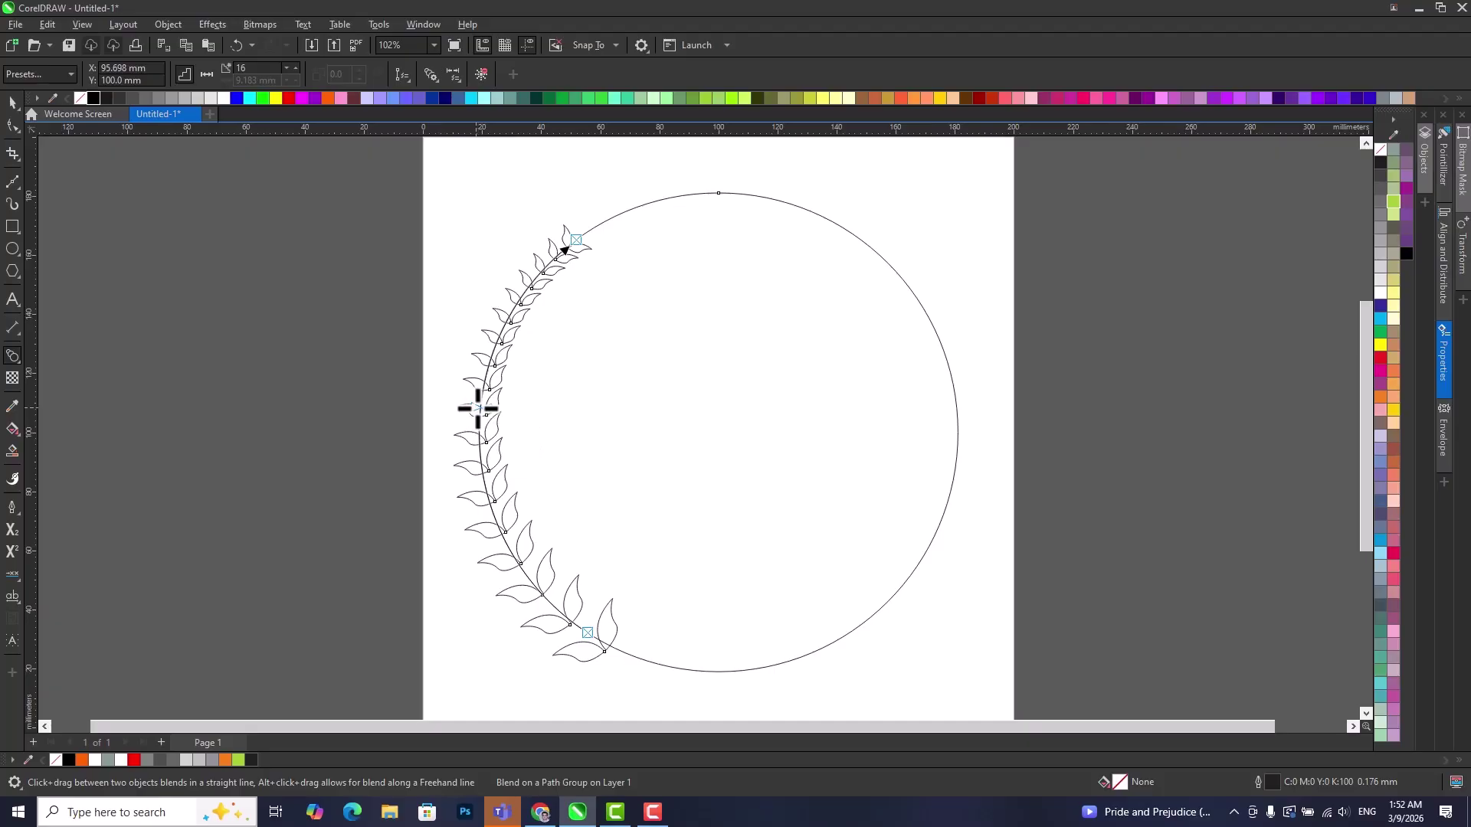
drag(480, 478, 480, 483)
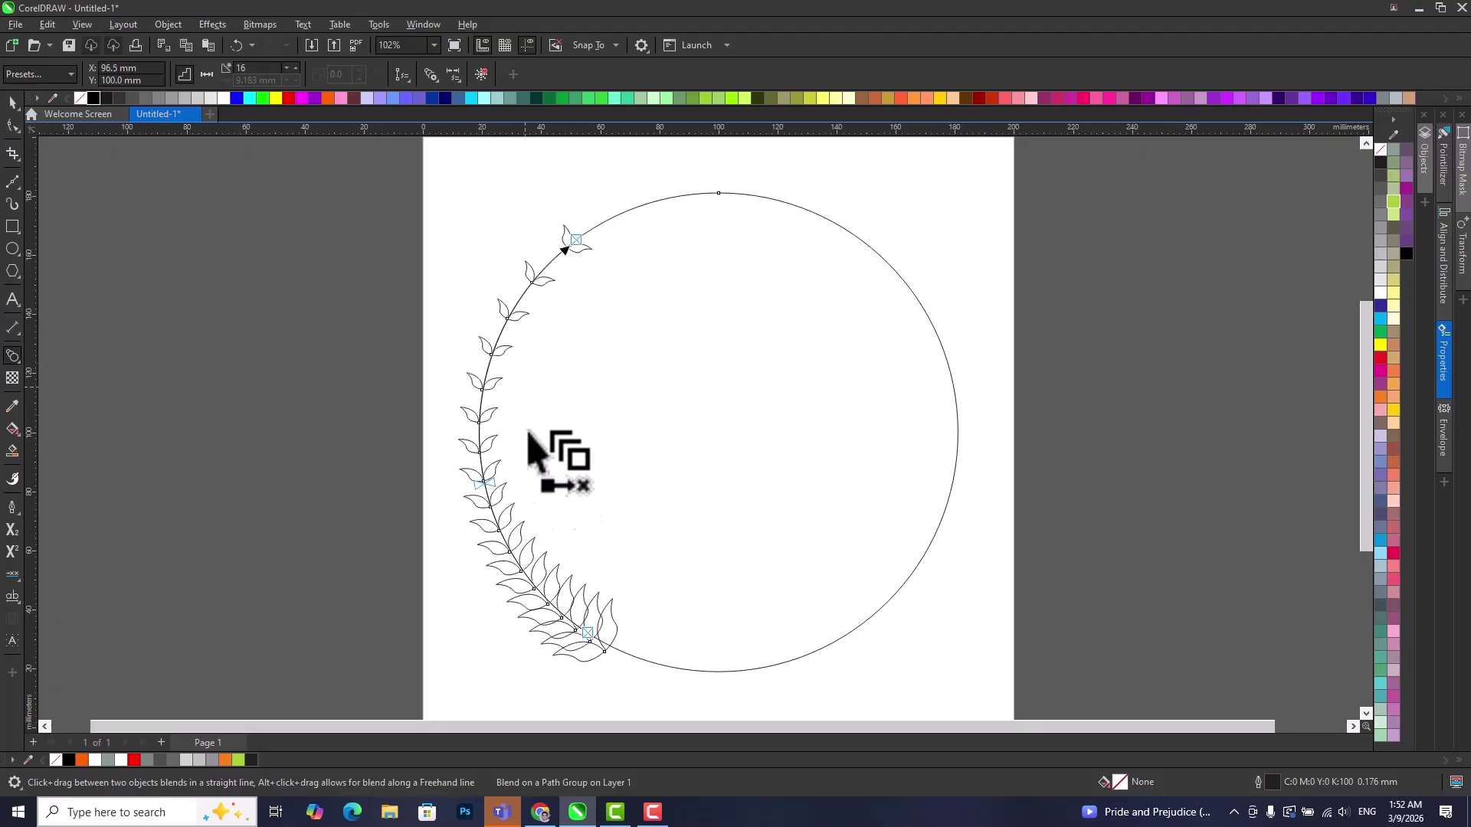
key(ctrl+z)
key(ctrl+z)
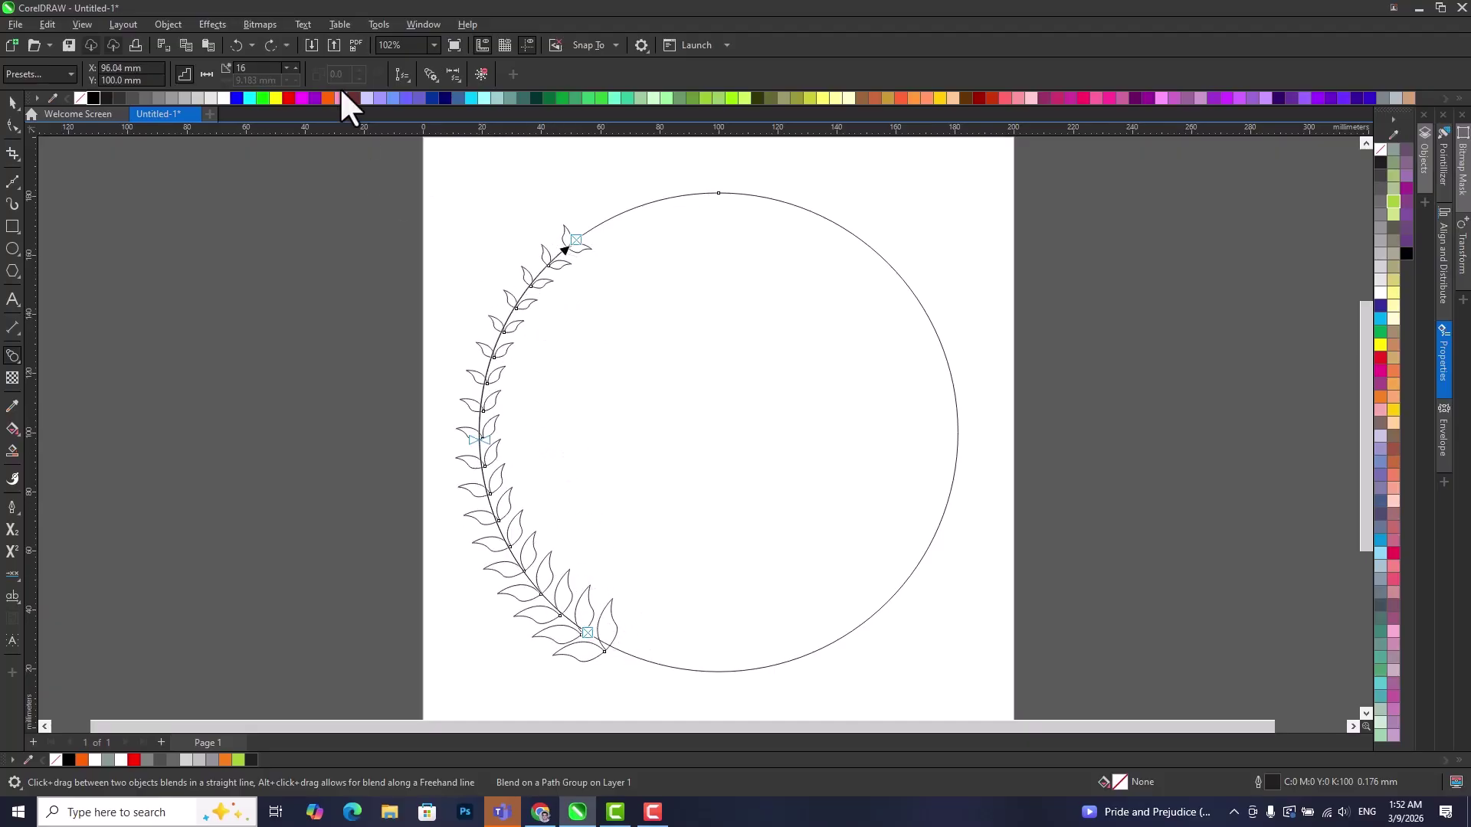
Rotate all objects of the leaf blend to follow the circle and reduce the number of blend steps to 12.
click(430, 75)
click(455, 111)
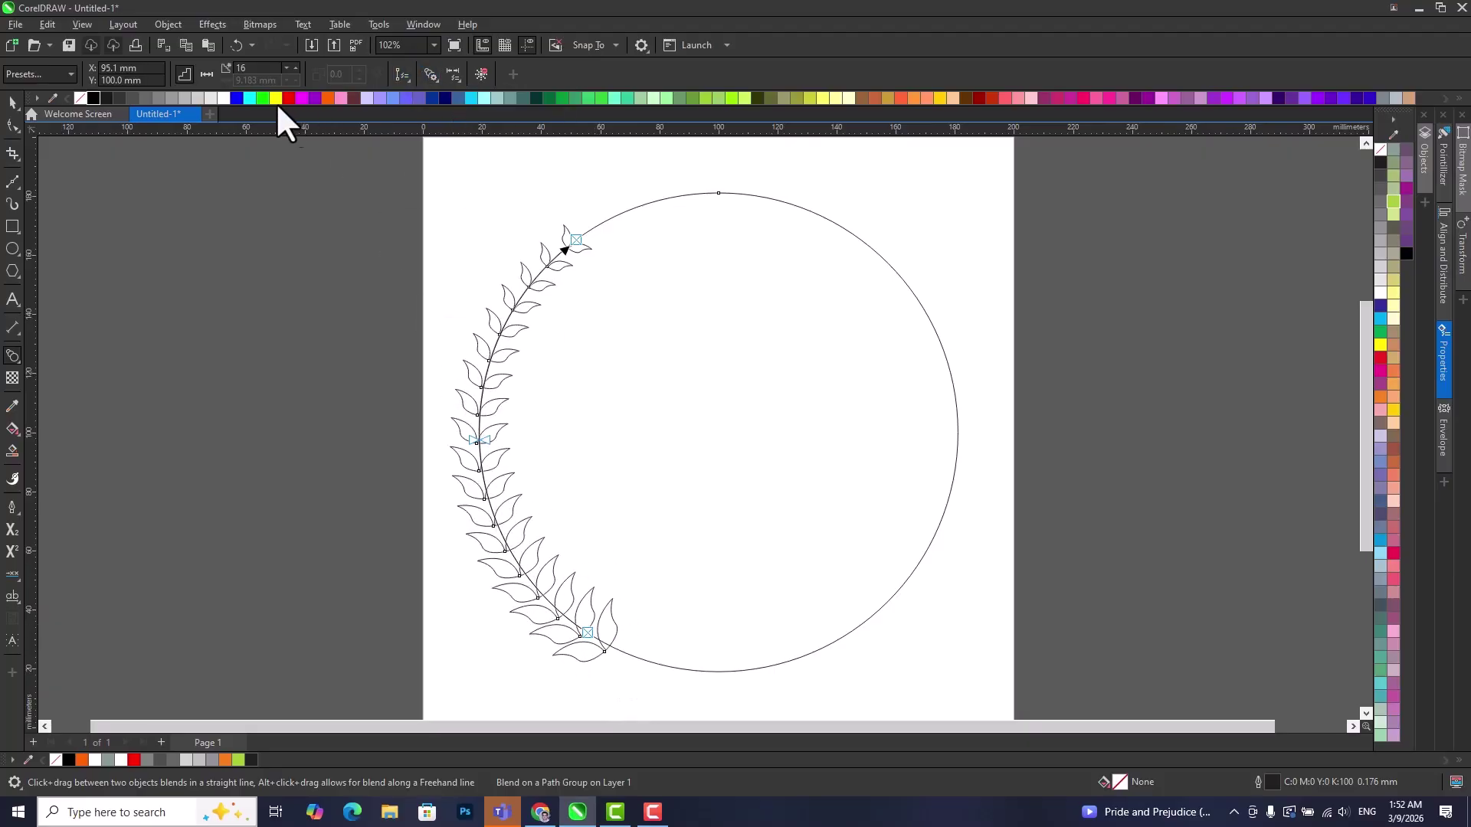
click(286, 67)
click(286, 67)
click(286, 68)
click(286, 67)
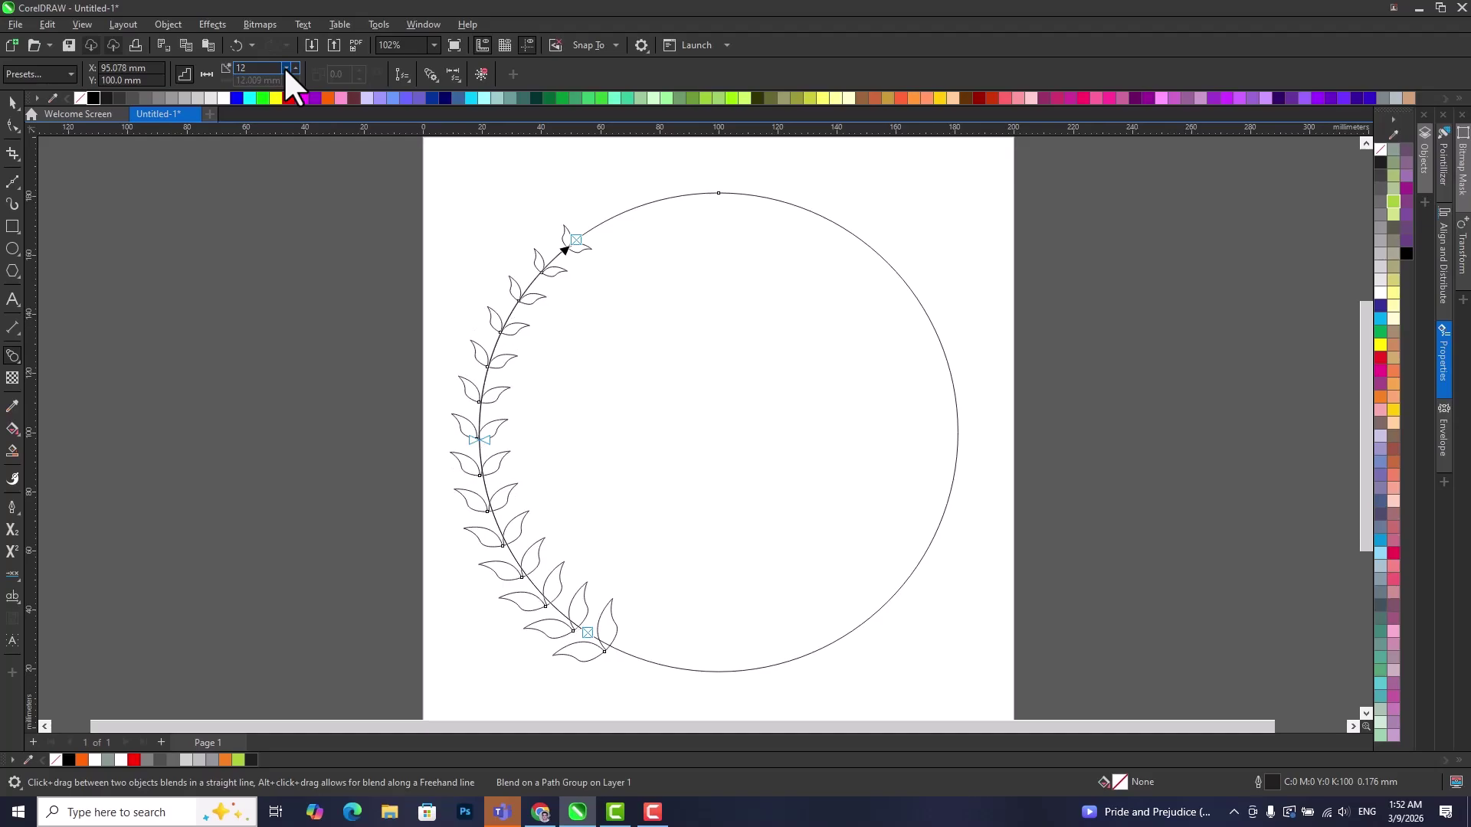
click(10, 103)
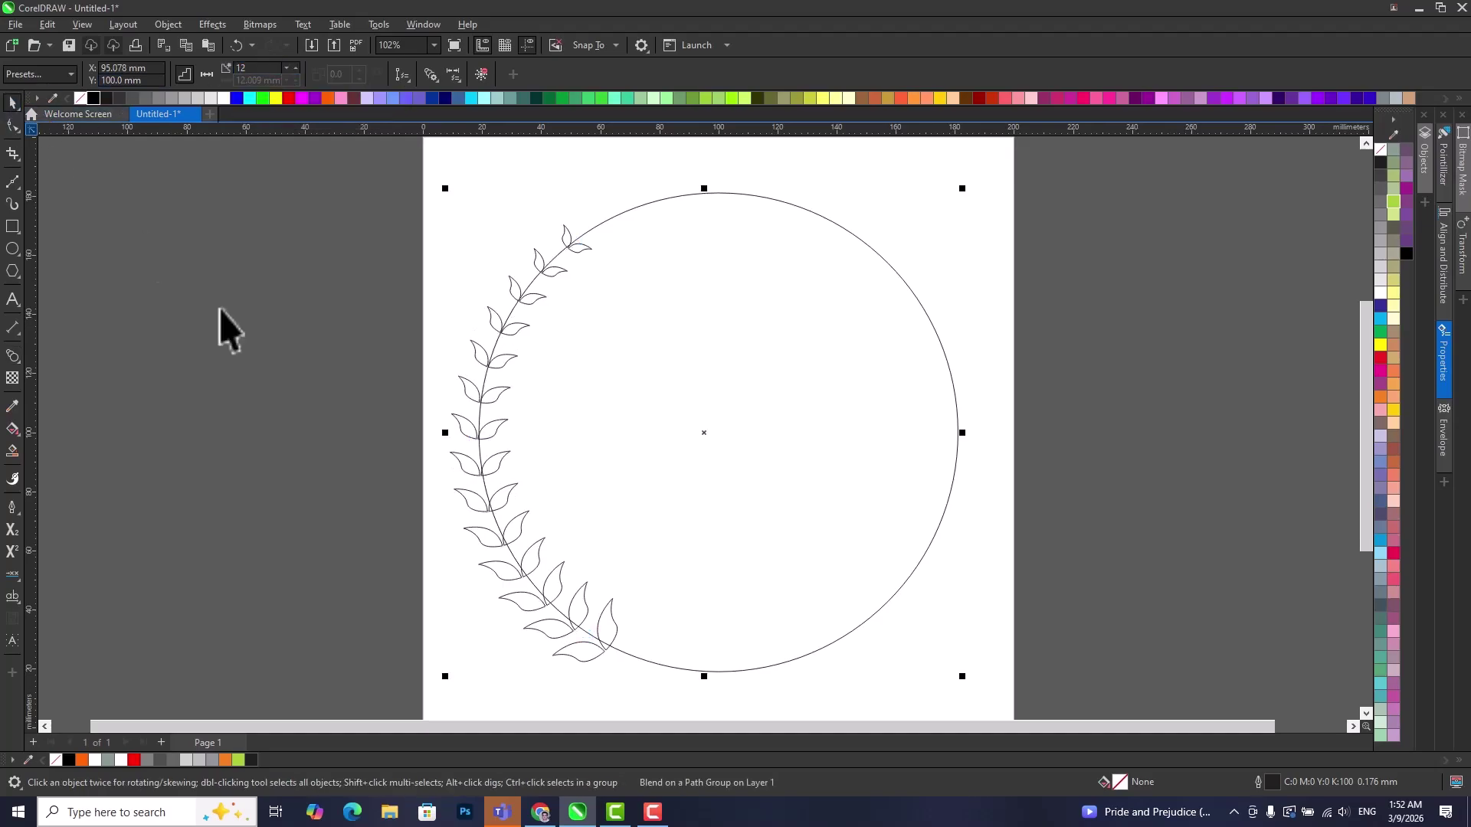
click(336, 475)
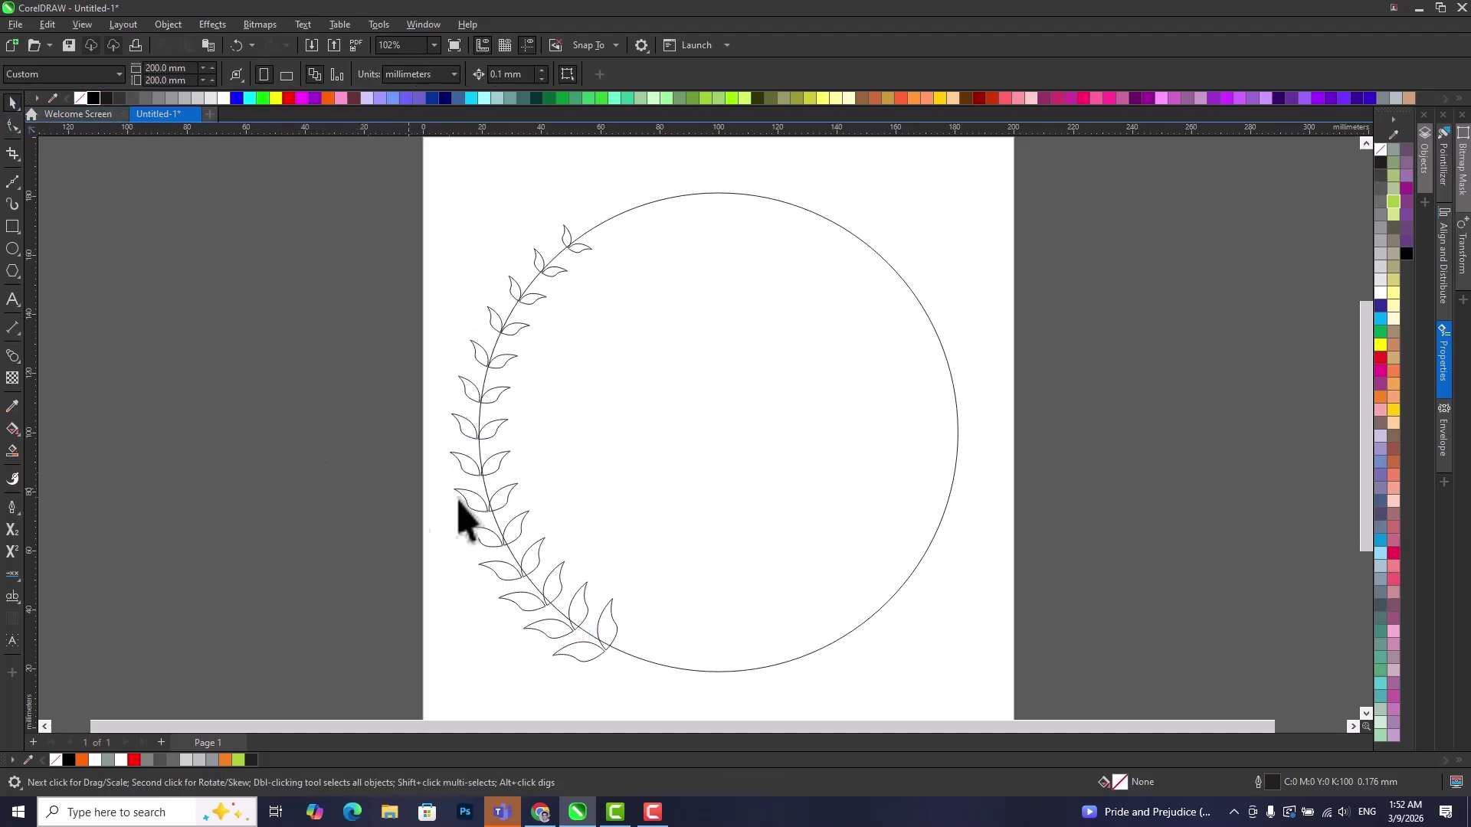
Fill the lower control leaf pair with light green (C40 M0 Y100 K0) and the upper control pair with red (C0 M100 Y100 K0).
click(615, 624)
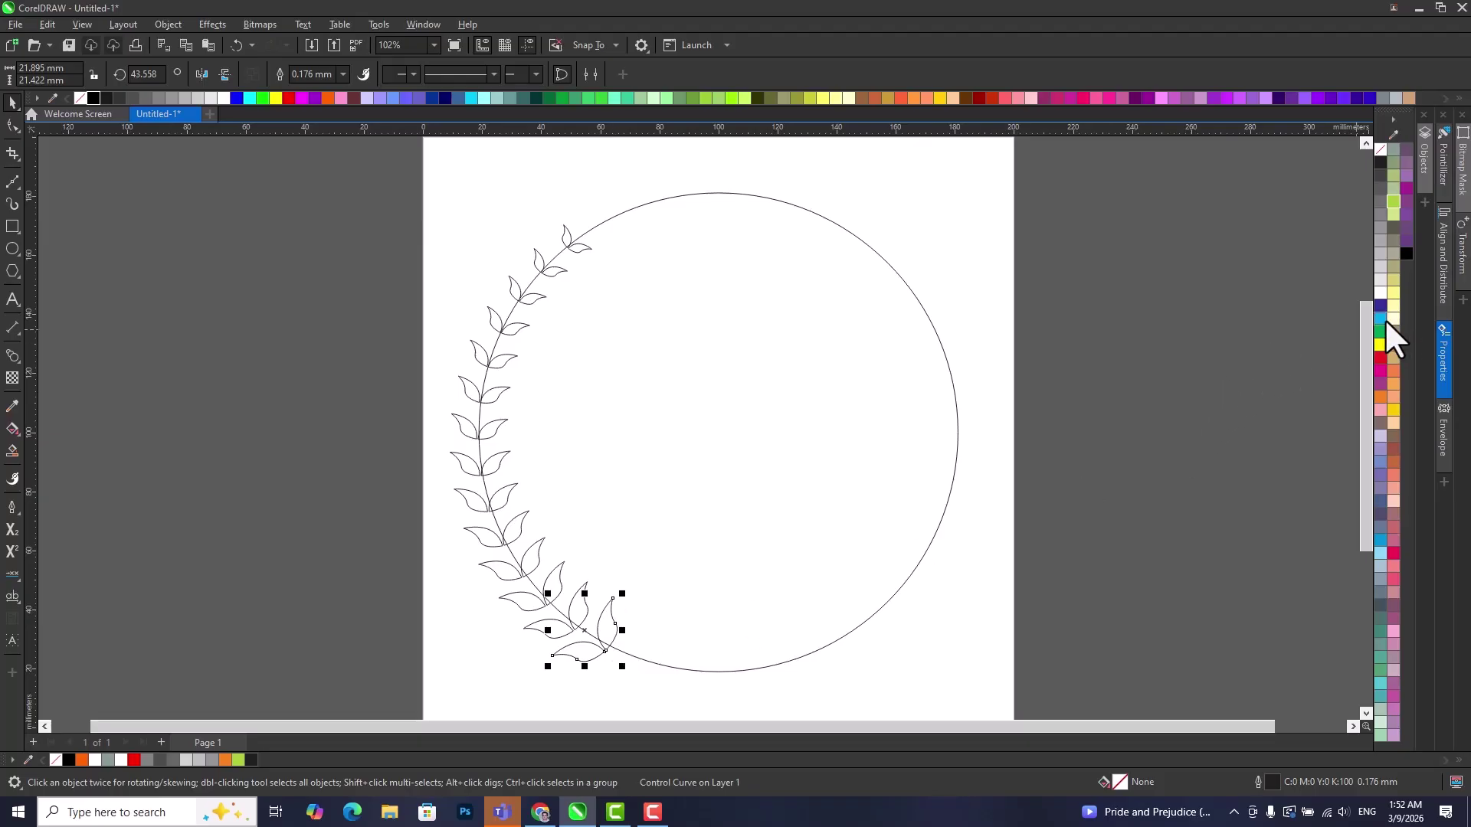
click(1390, 201)
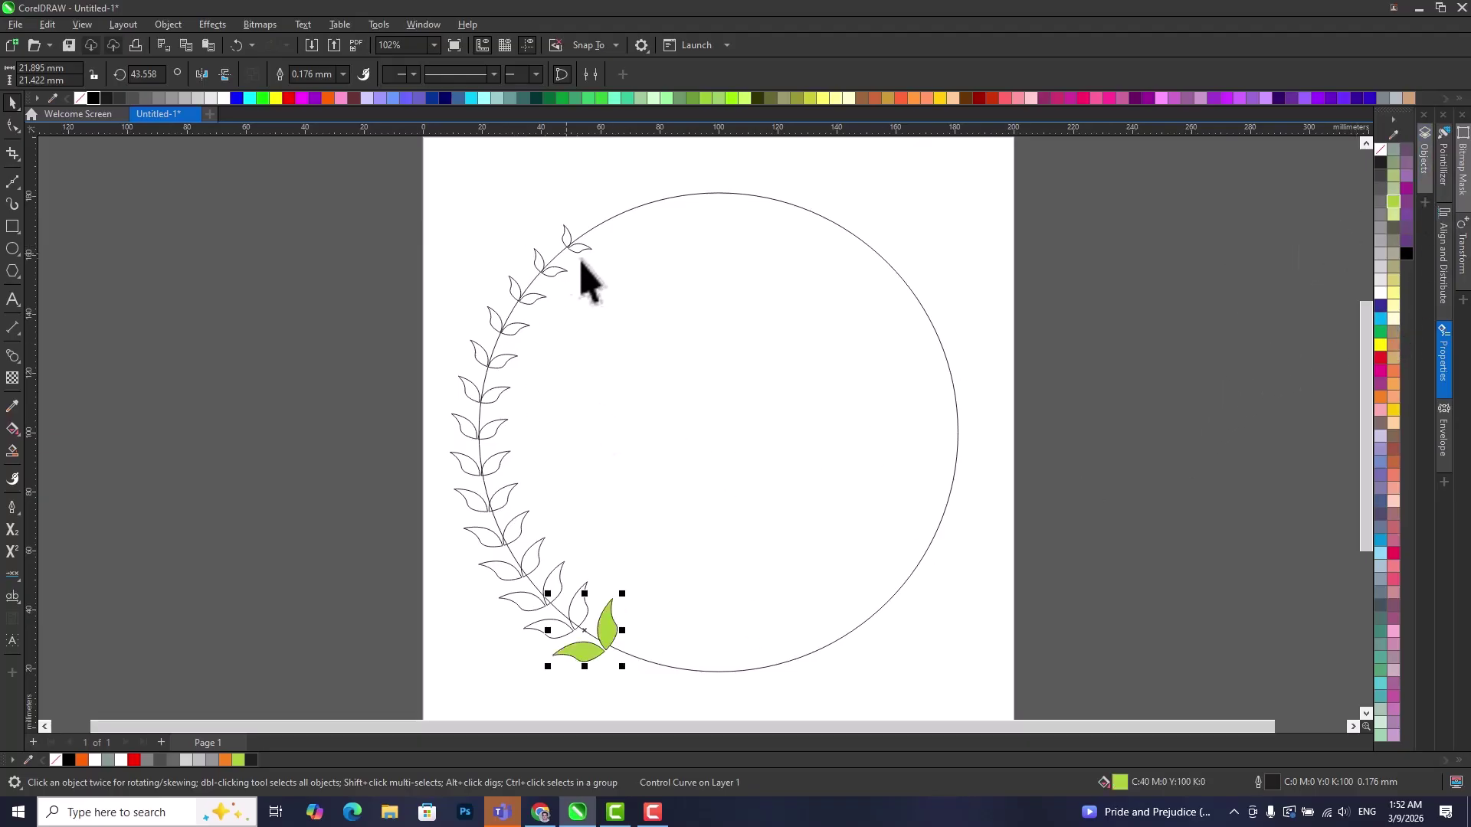
click(1393, 200)
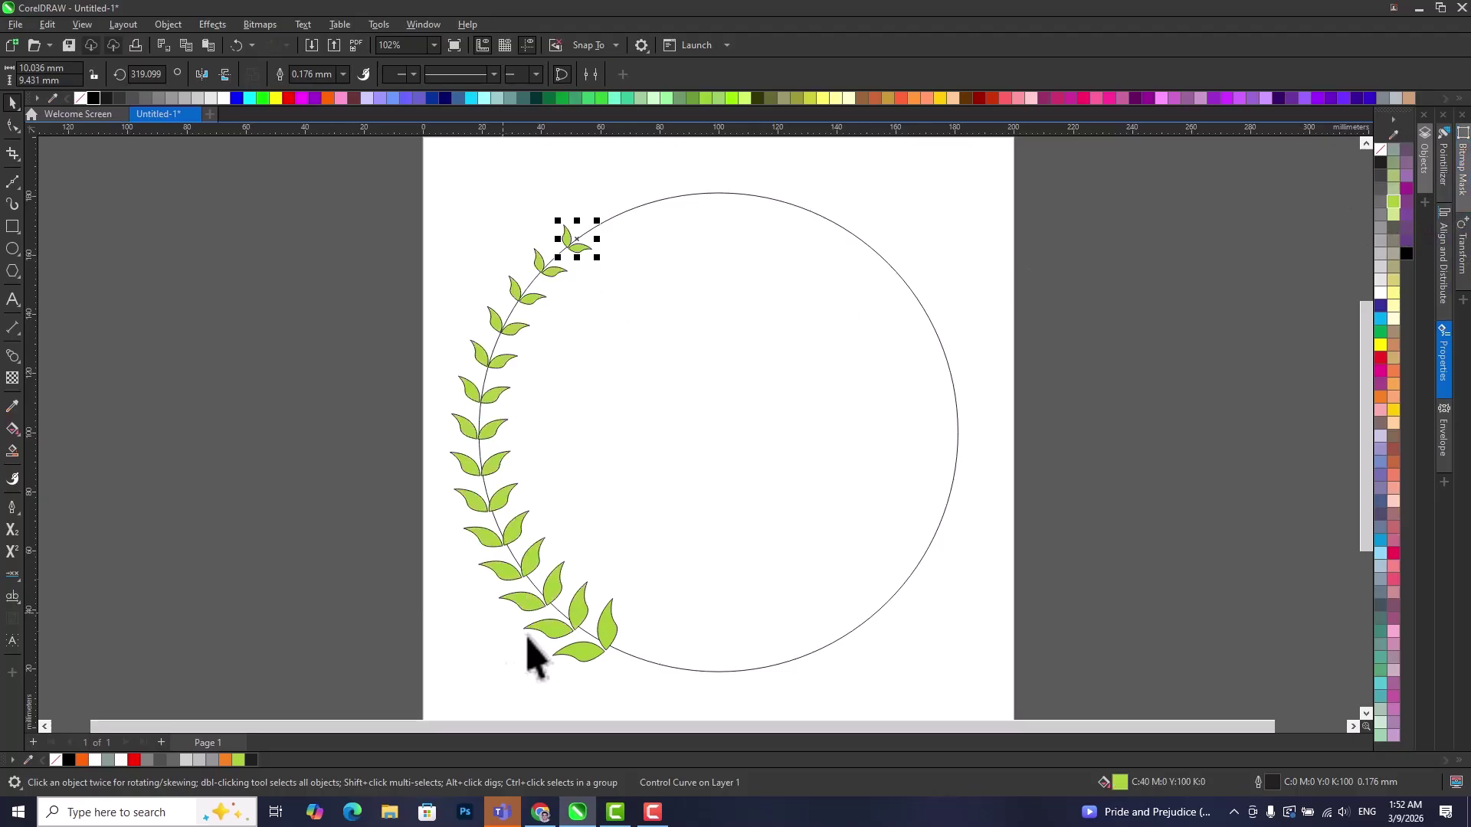
click(1376, 357)
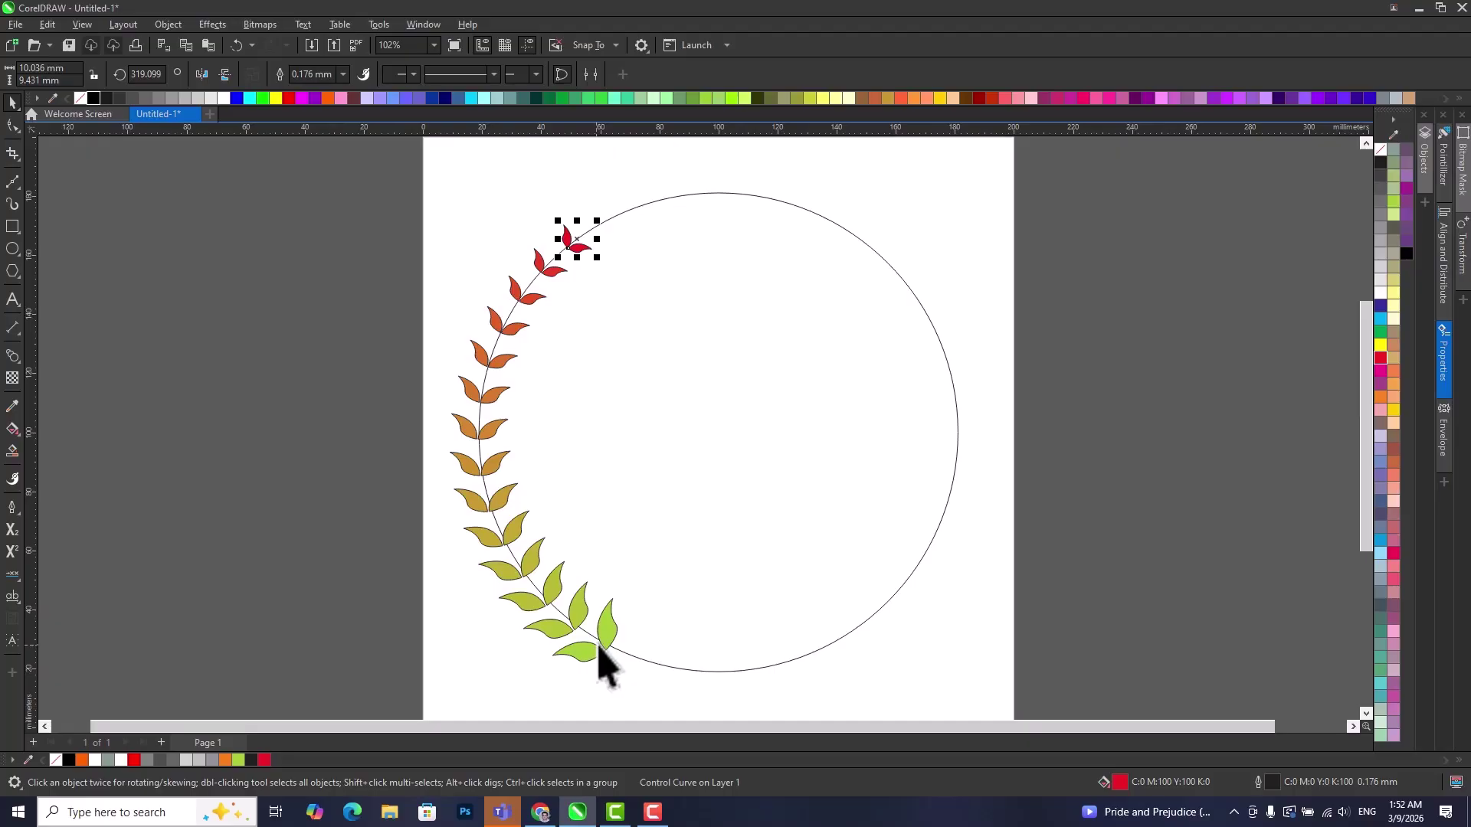
Move the green control leaf pair along the circle towards its lowest point and break the blend apart.
drag(611, 634, 643, 659)
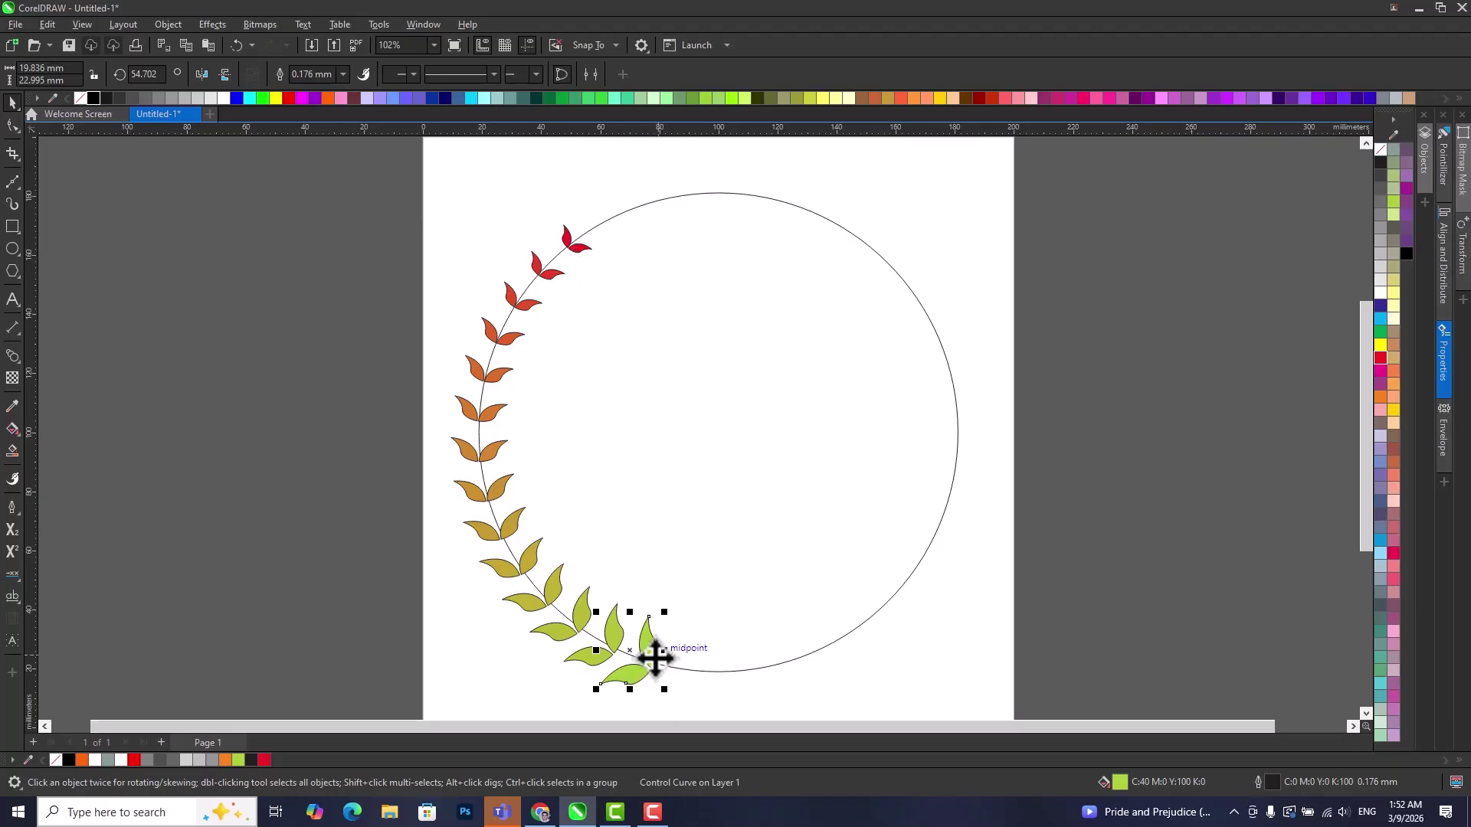
click(580, 622)
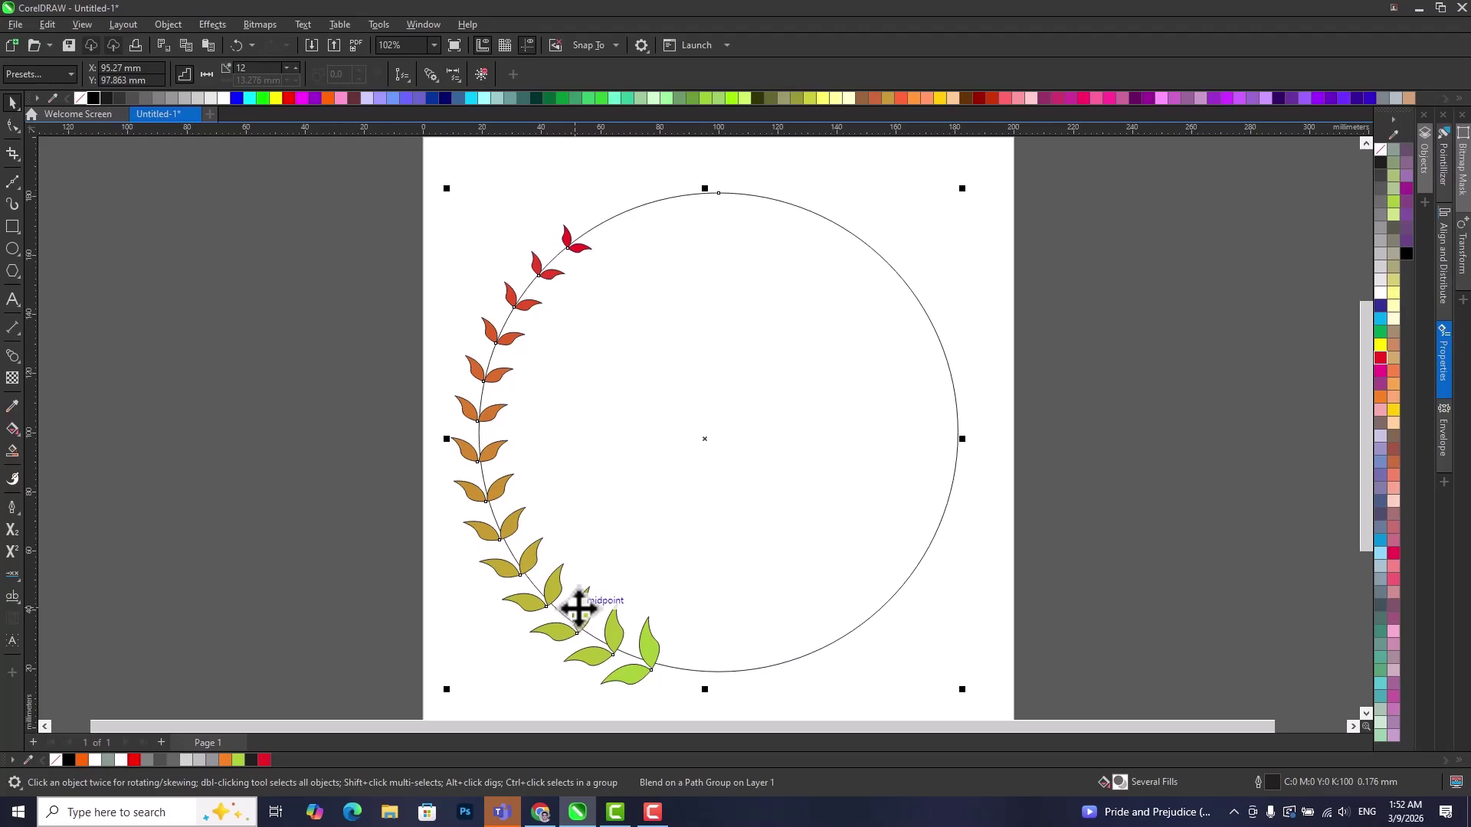
right_click(579, 609)
click(631, 395)
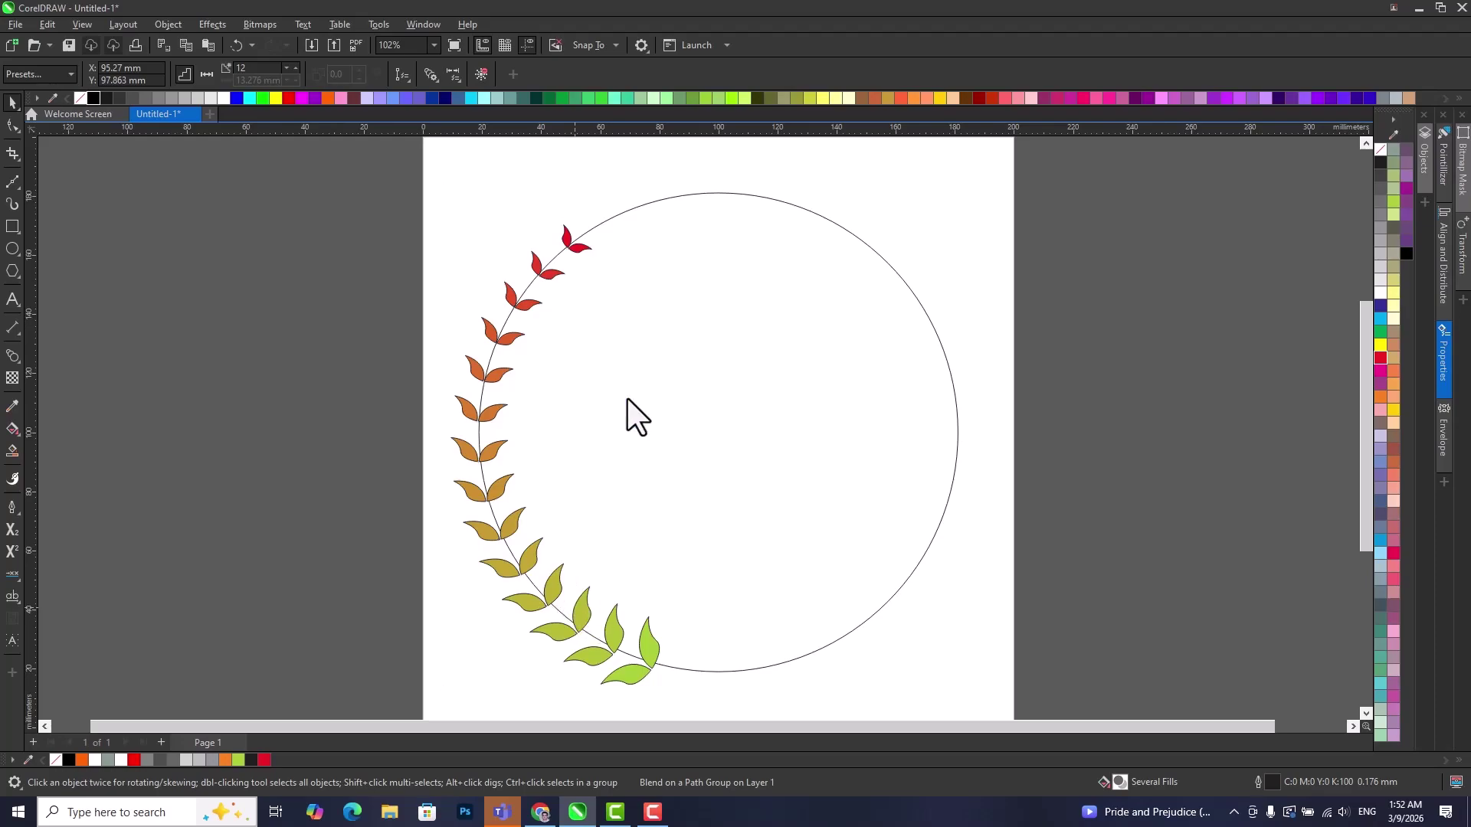
Try moving the separated intermediate leaves off the circle and undo it.
click(475, 426)
drag(476, 426, 597, 444)
key(ctrl+z)
Group the red and green end leaf pairs with the intermediate leaves and remove the group's outline.
key(ctrl+u)
click(574, 237)
shift+click(649, 652)
shift+click(616, 634)
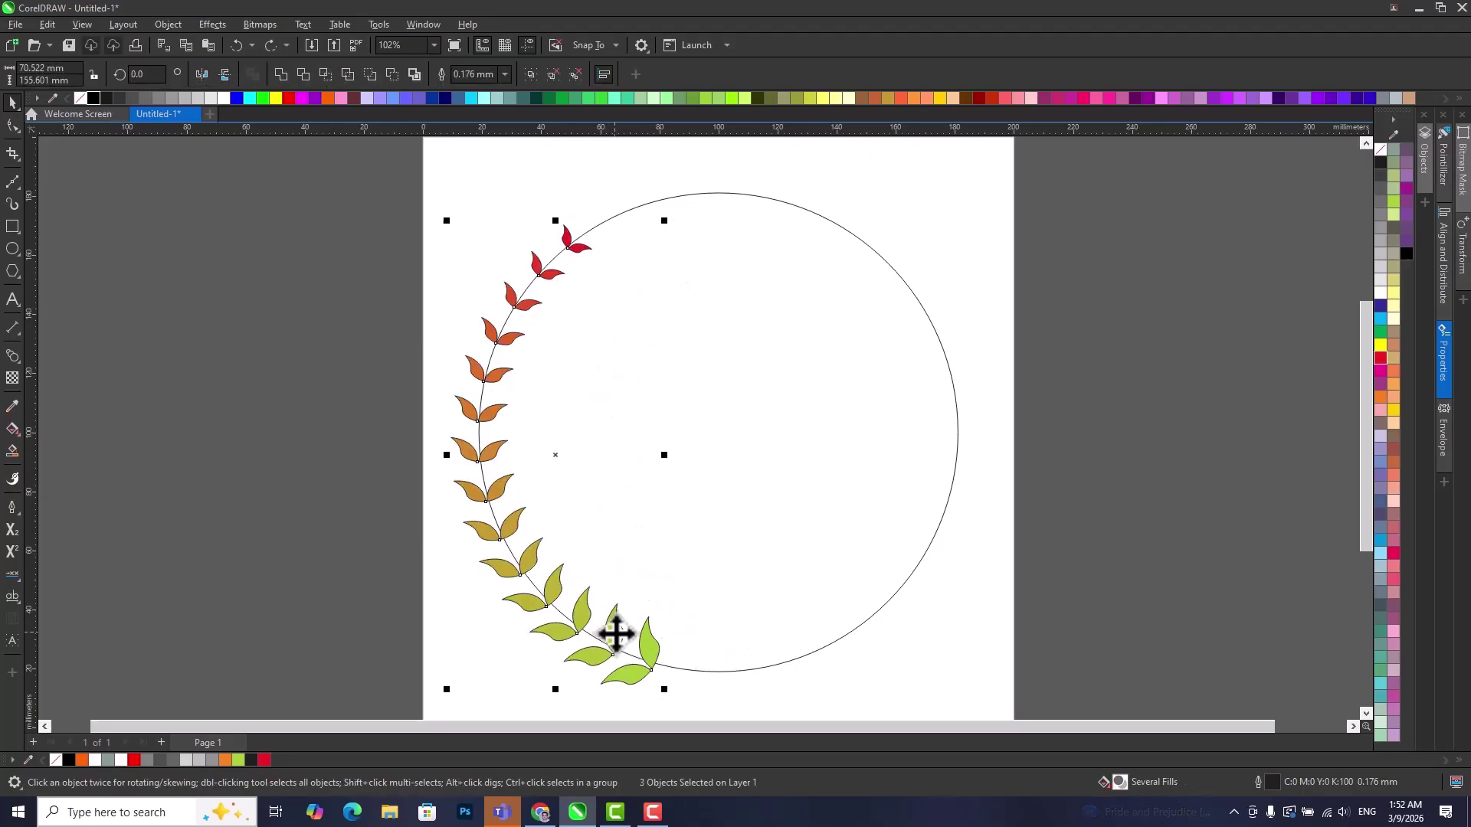
key(ctrl+g)
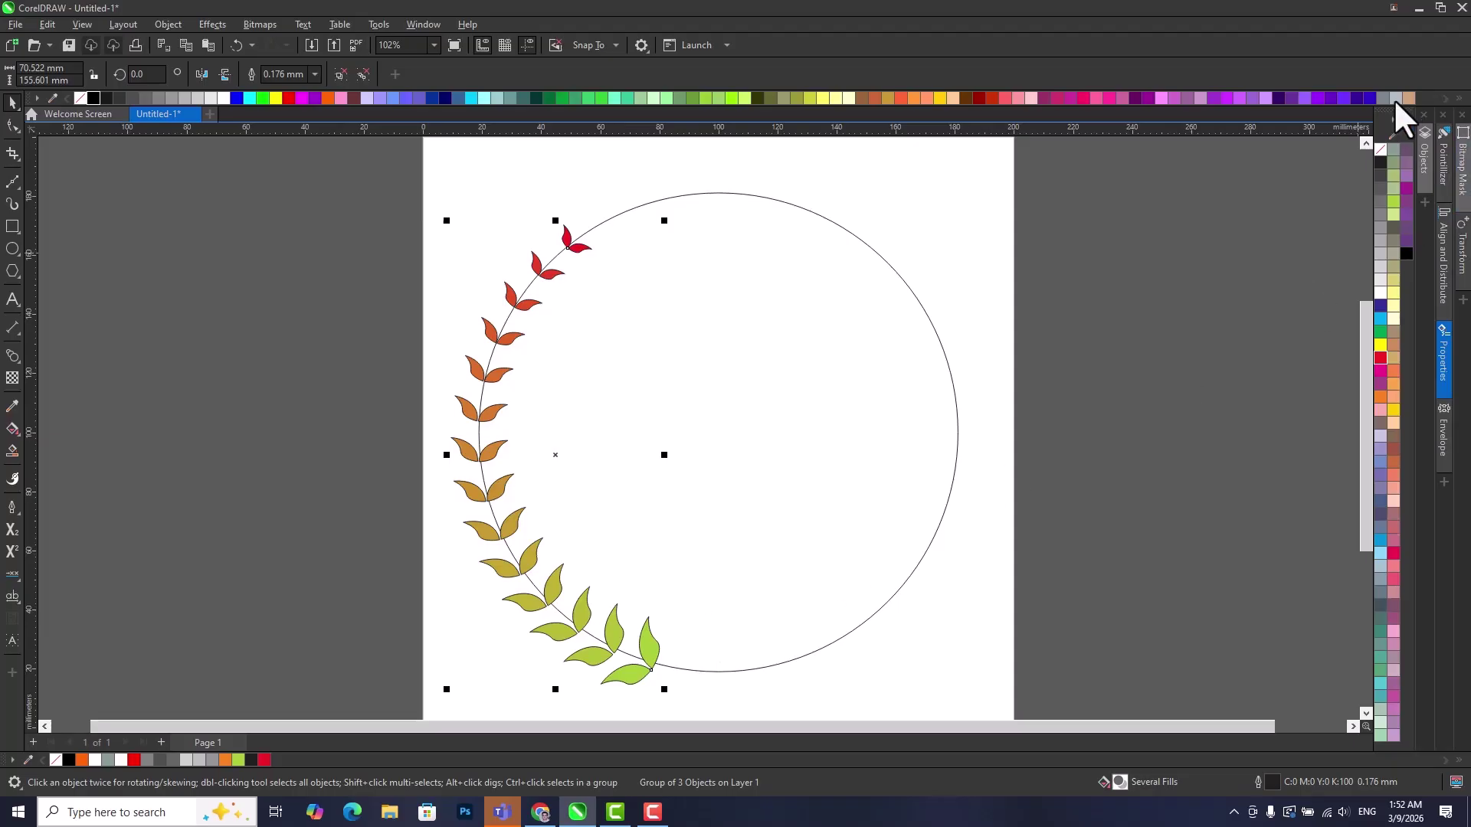
right_click(1381, 150)
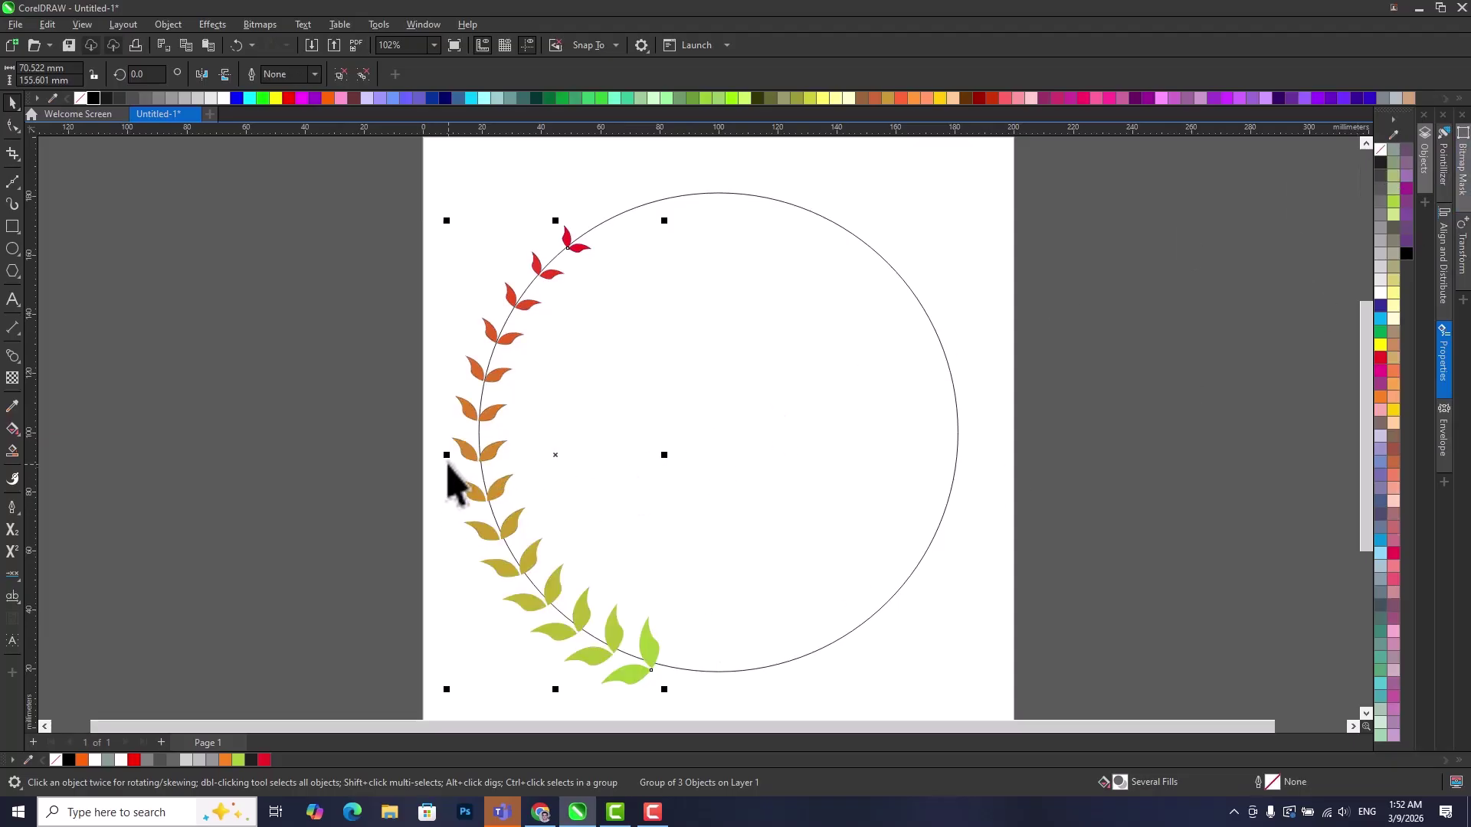
Create a horizontally mirrored copy of the leaf group and place it on the opposite half of the circle.
drag(451, 457, 763, 492)
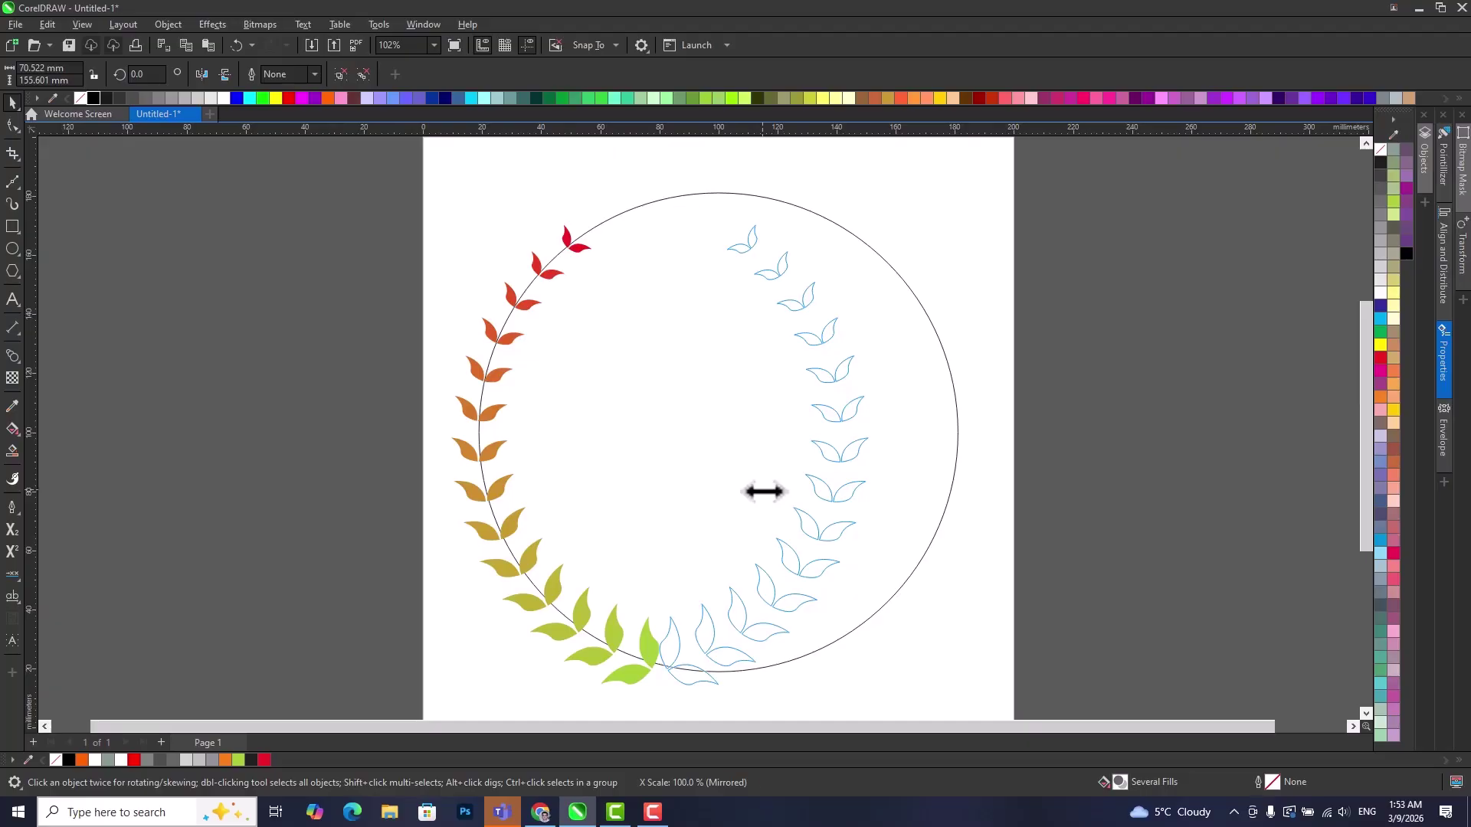
drag(764, 491, 765, 503)
drag(844, 460, 955, 471)
click(840, 400)
drag(712, 268, 705, 416)
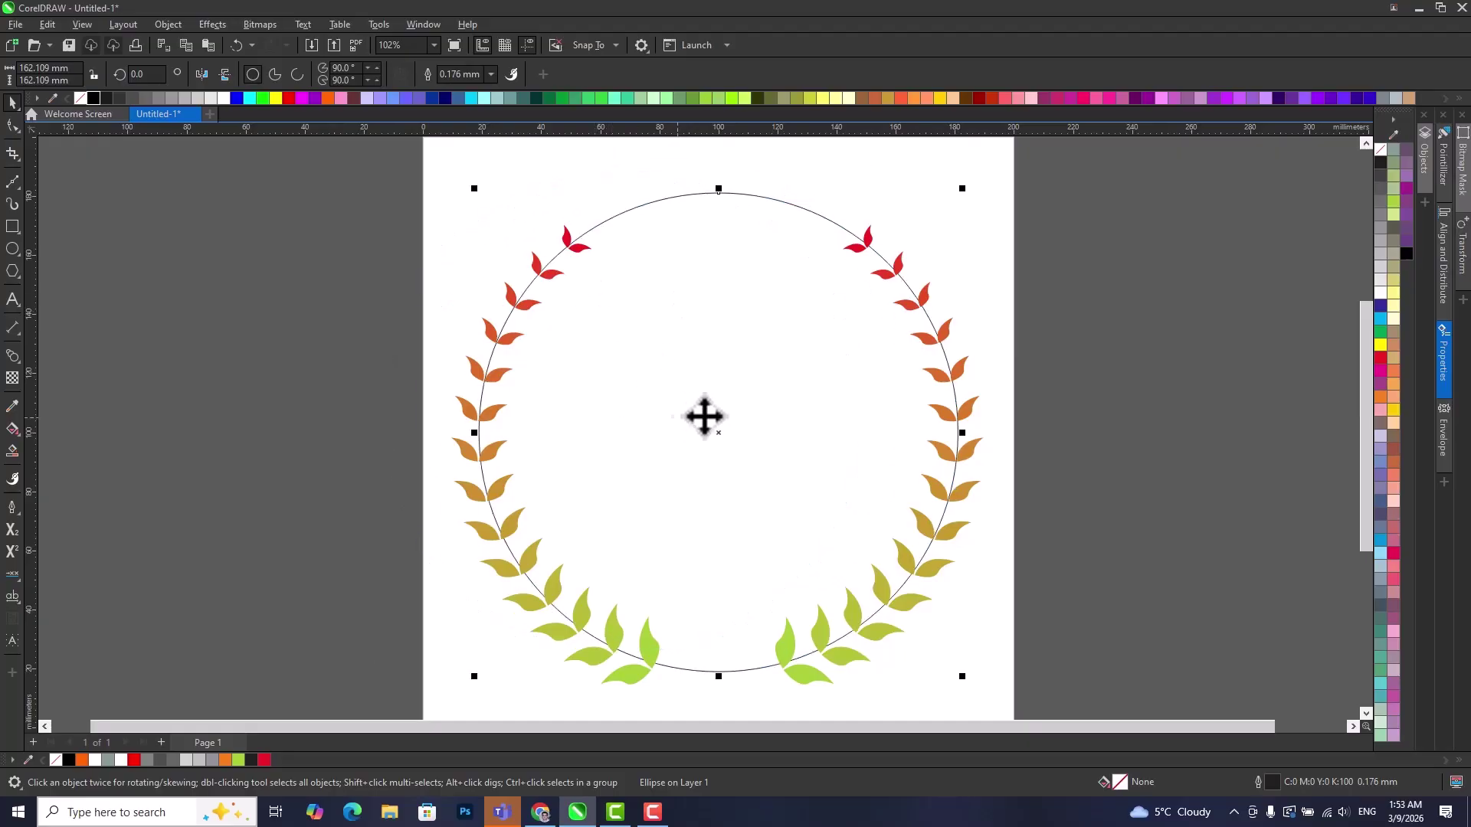
click(130, 324)
Add the text "50" inside the wreath and enlarge it to about 69.1 × 49.4 mm.
drag(499, 470, 552, 485)
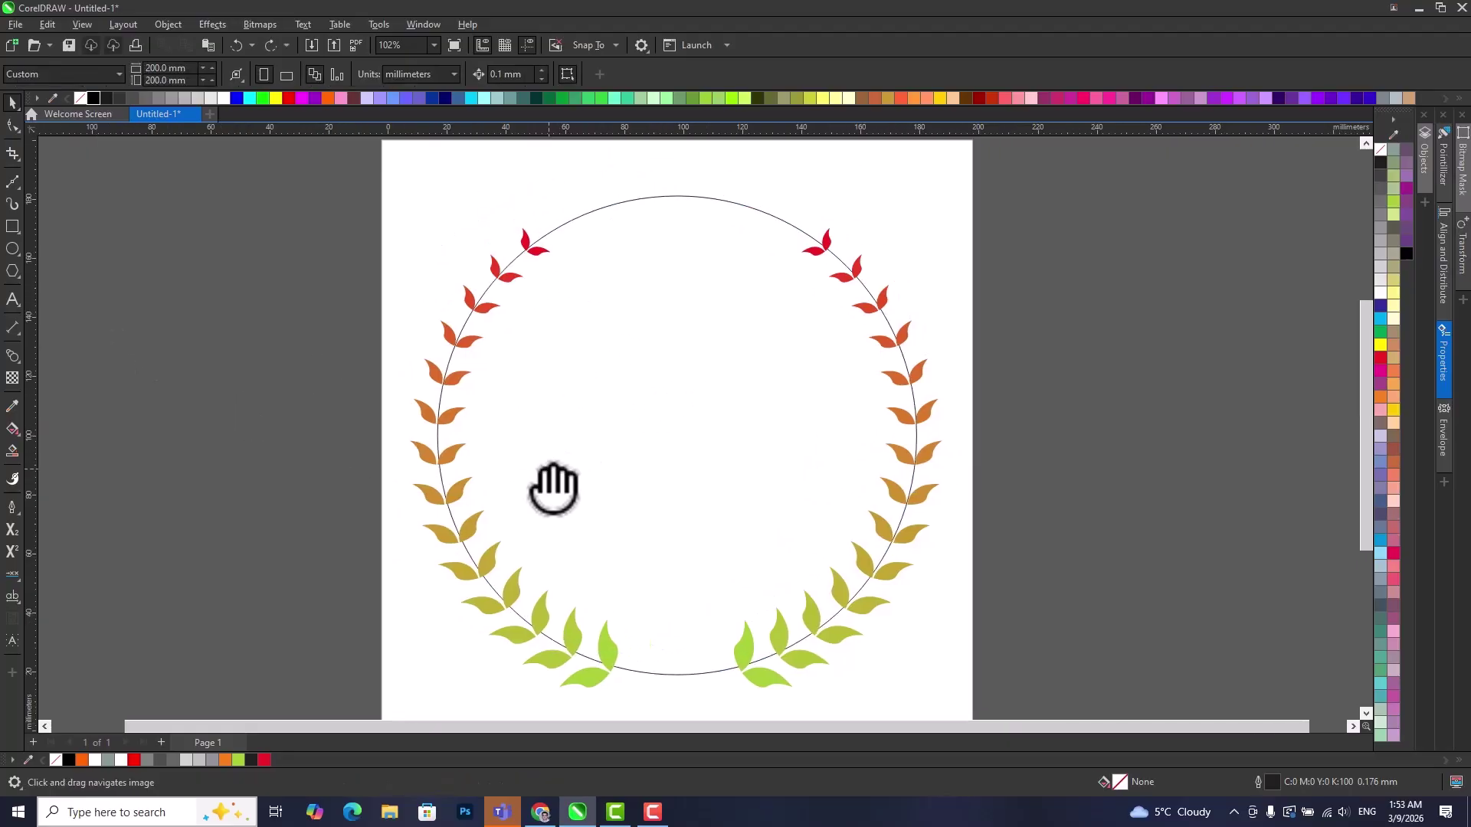
click(12, 300)
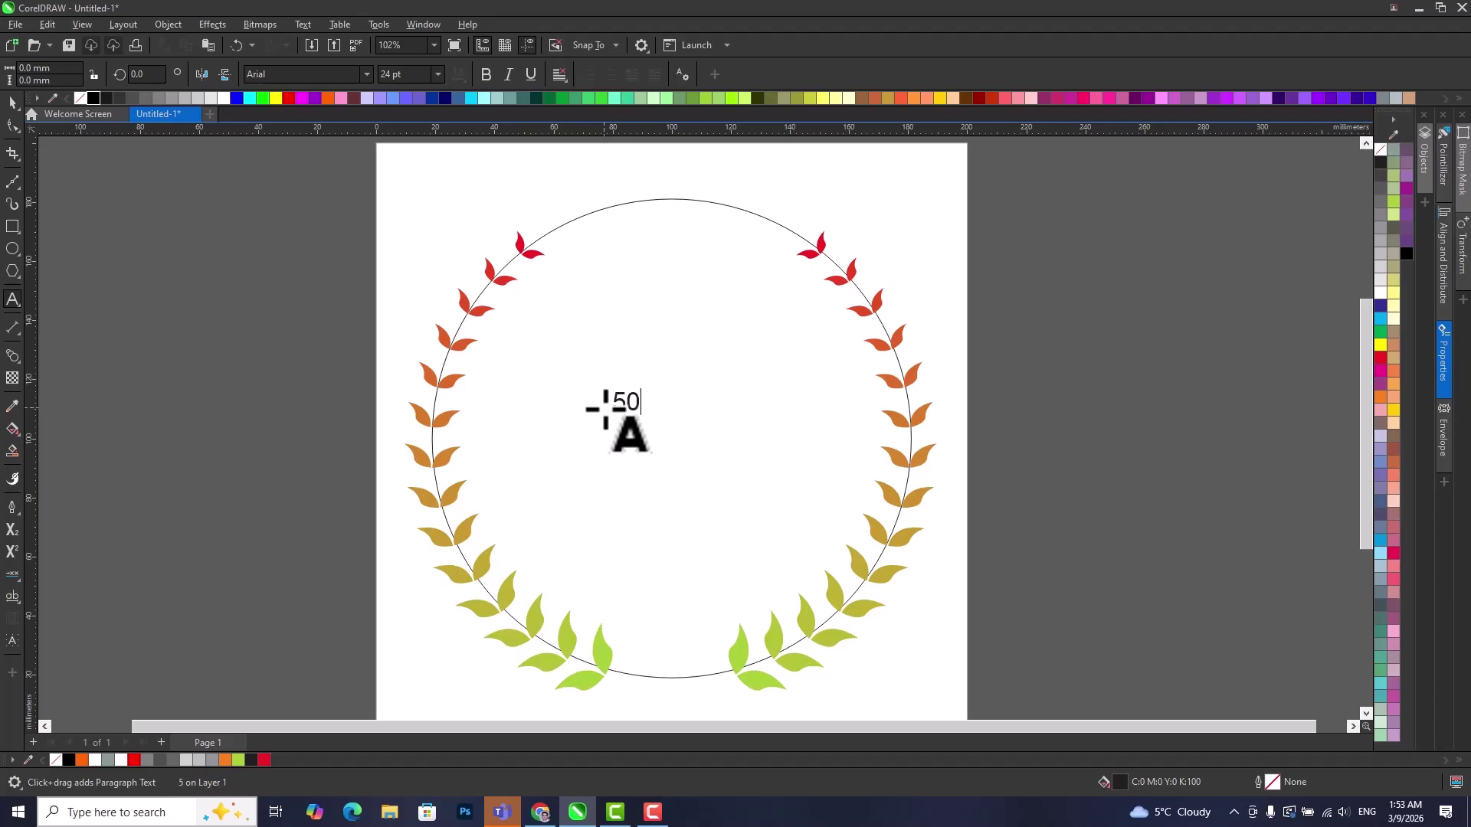
click(12, 102)
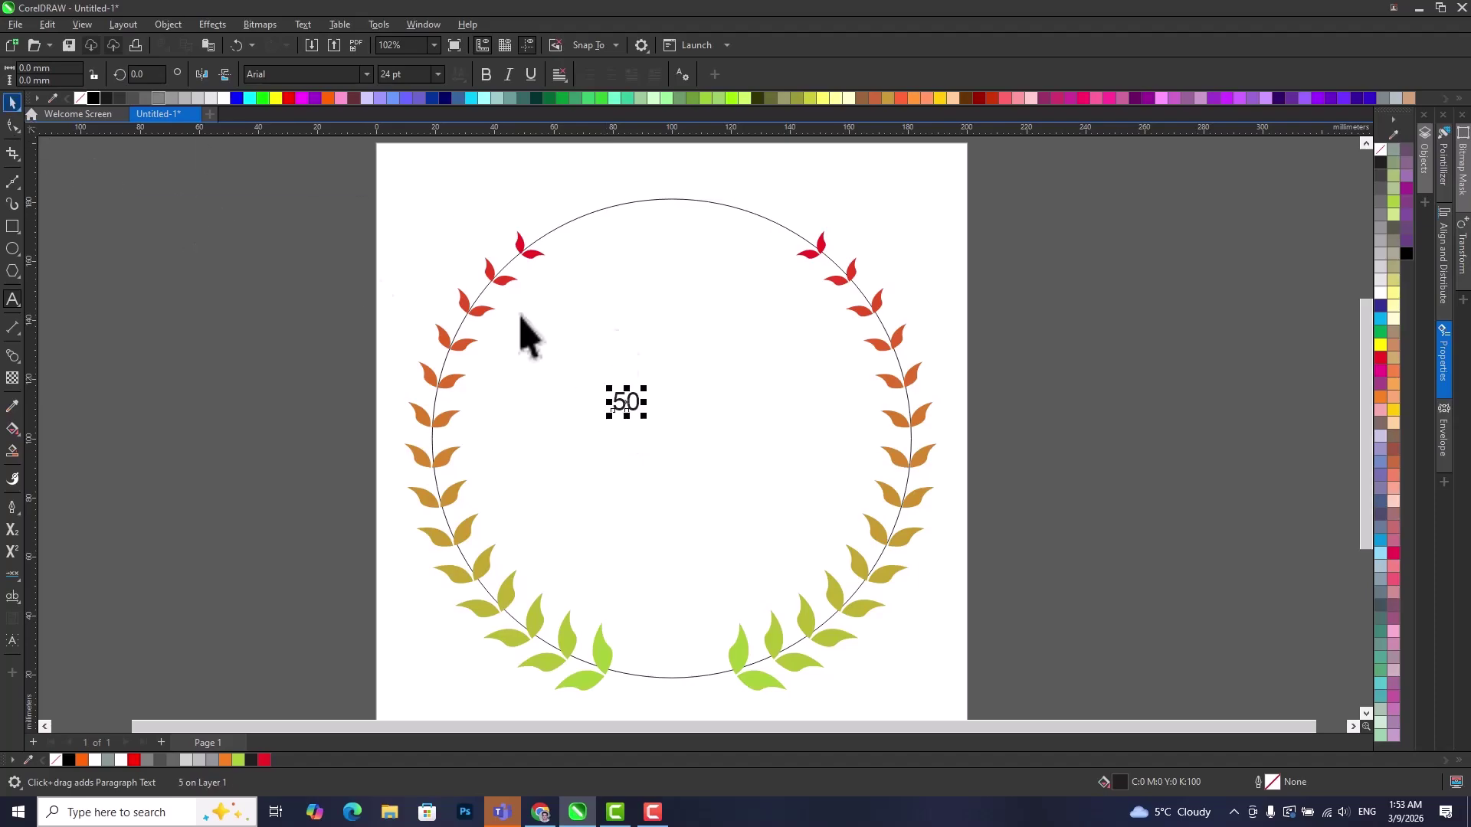
drag(643, 389, 732, 302)
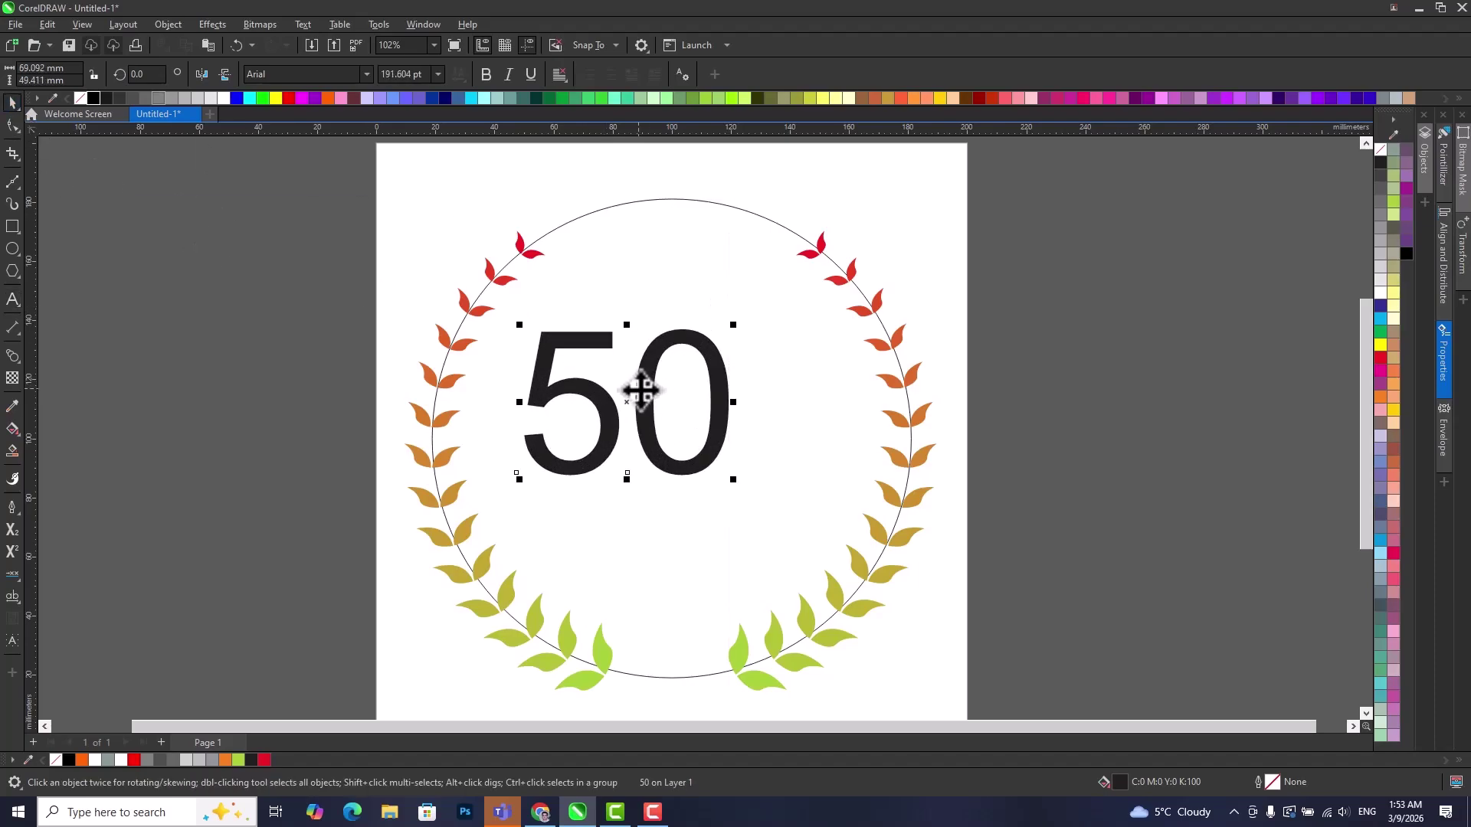
Centre the "50" text horizontally and vertically on the circle.
shift+click(660, 213)
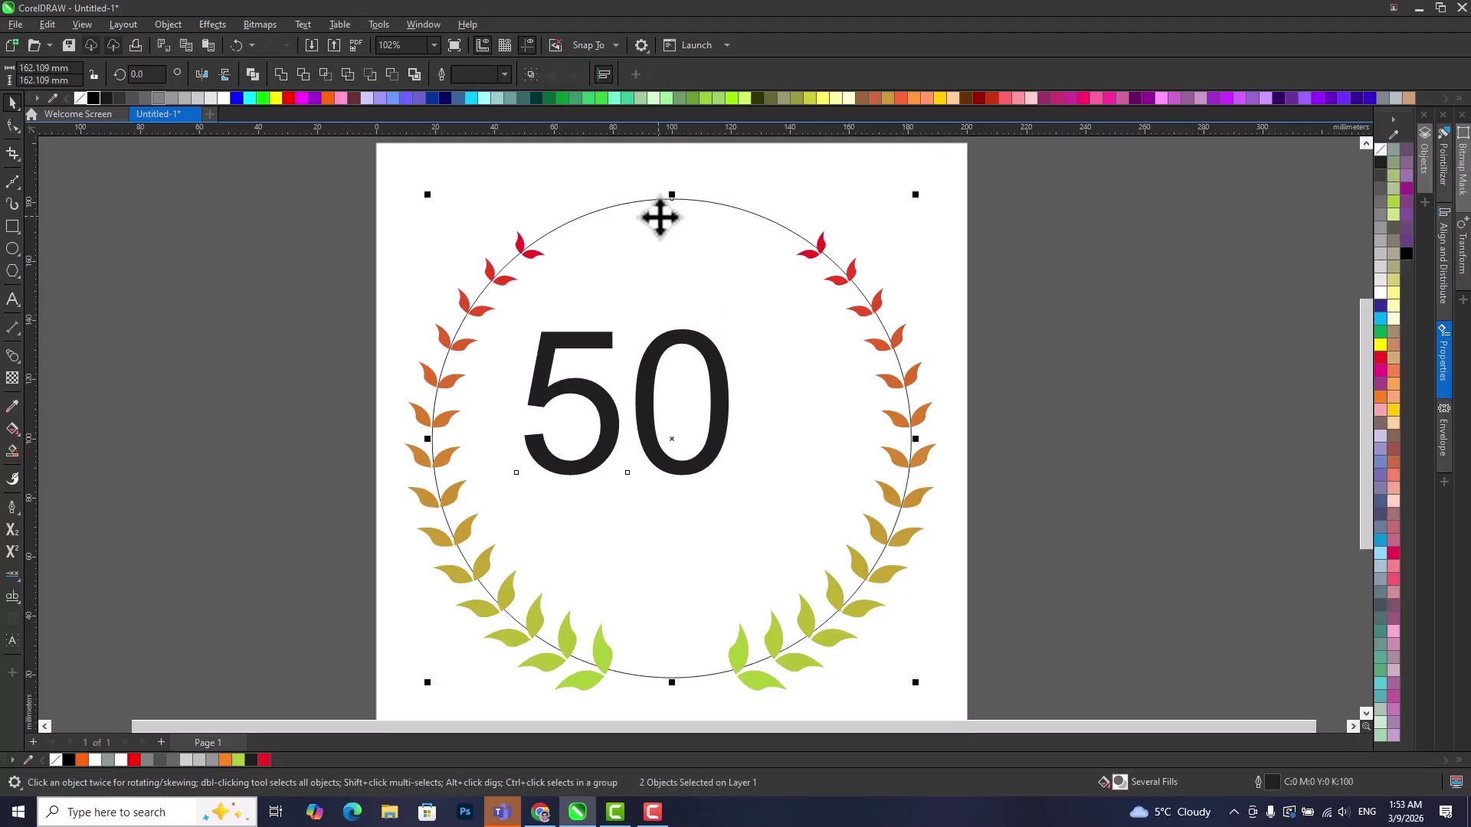
key(c)
key(e)
click(801, 383)
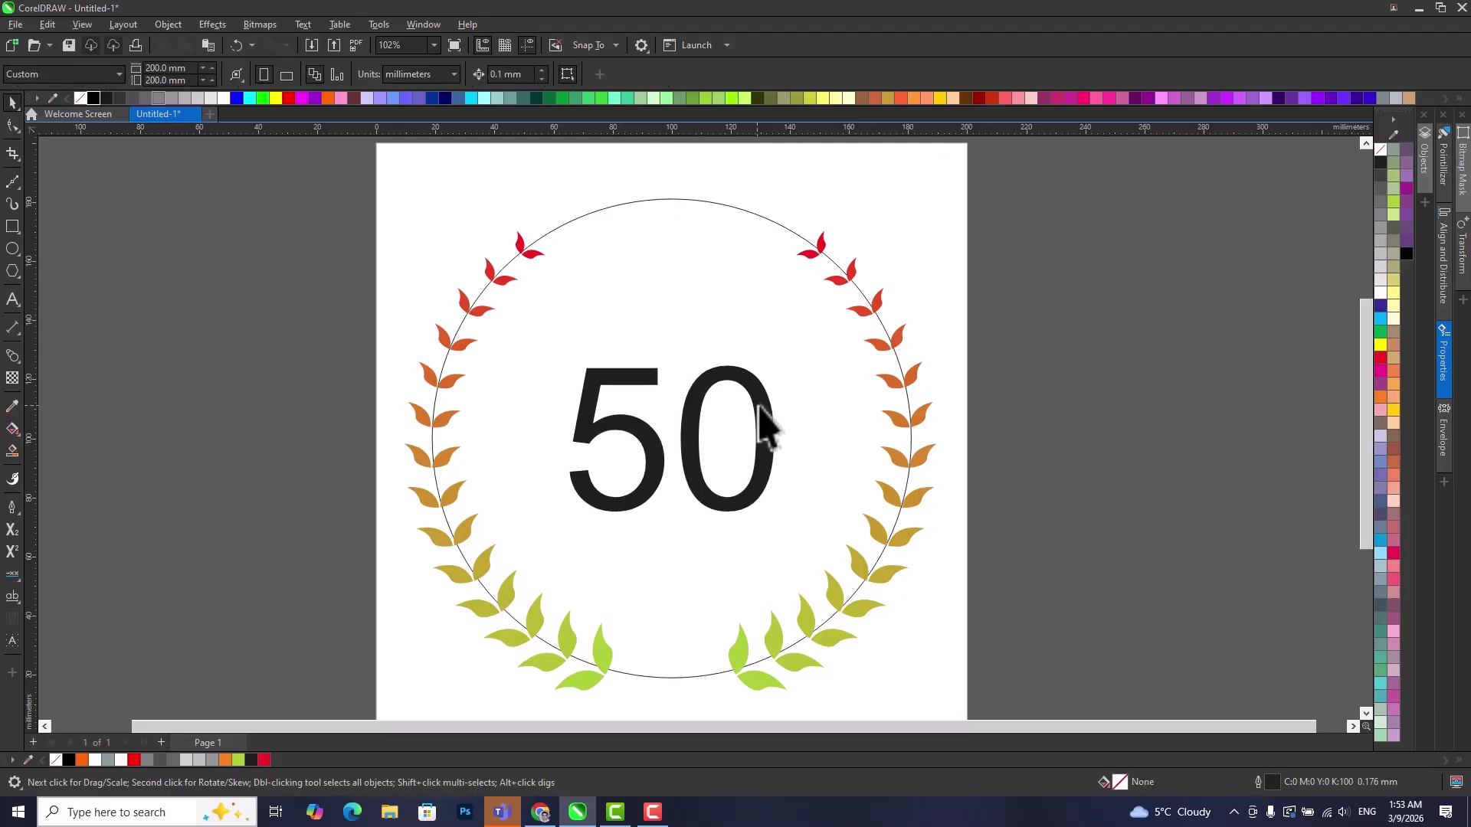
Change the font of the "50" text to Boyarsky and fill it with light green (C40 M0 Y100 K0).
click(734, 394)
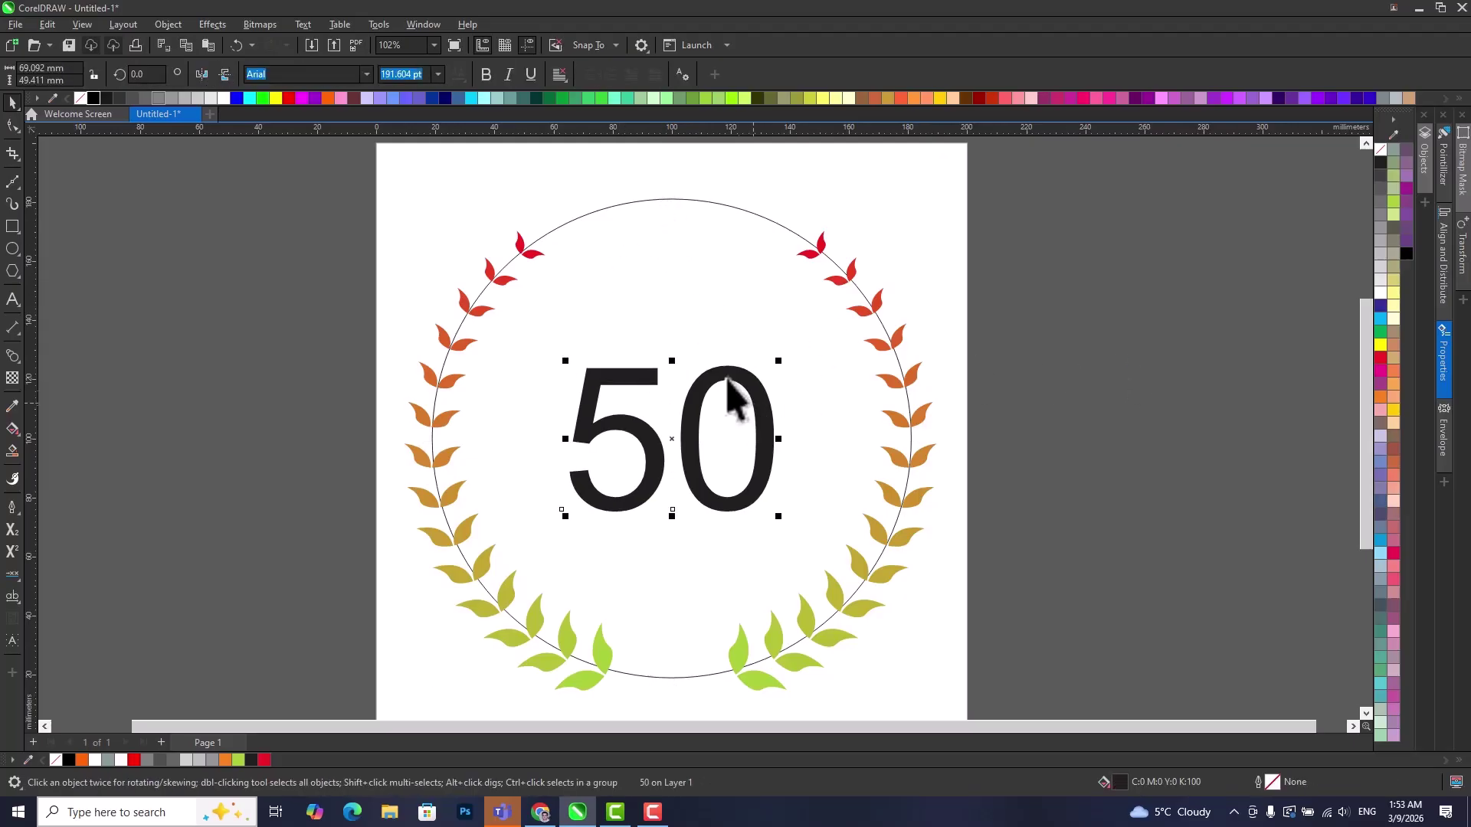
click(366, 73)
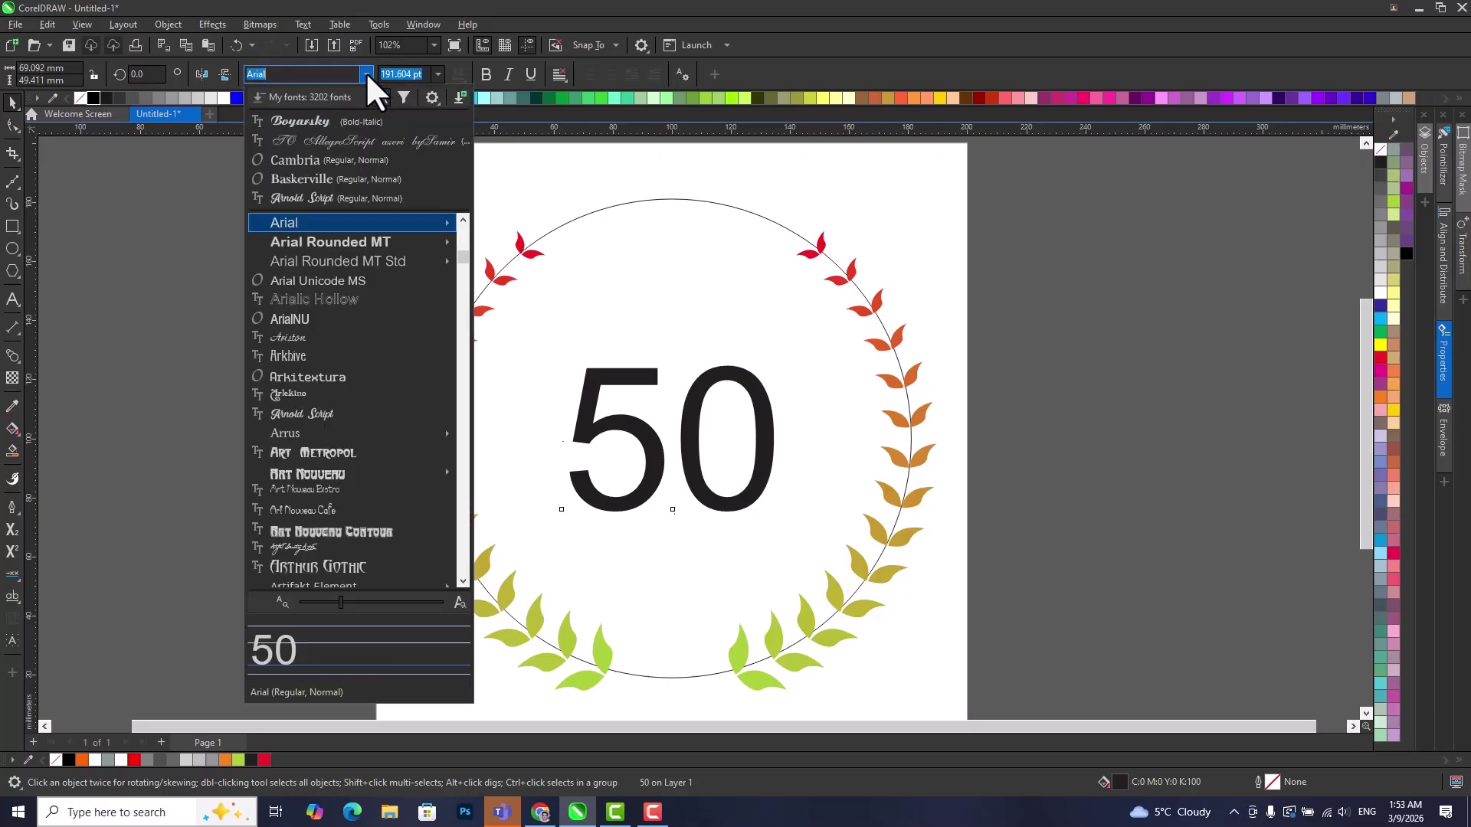
click(294, 122)
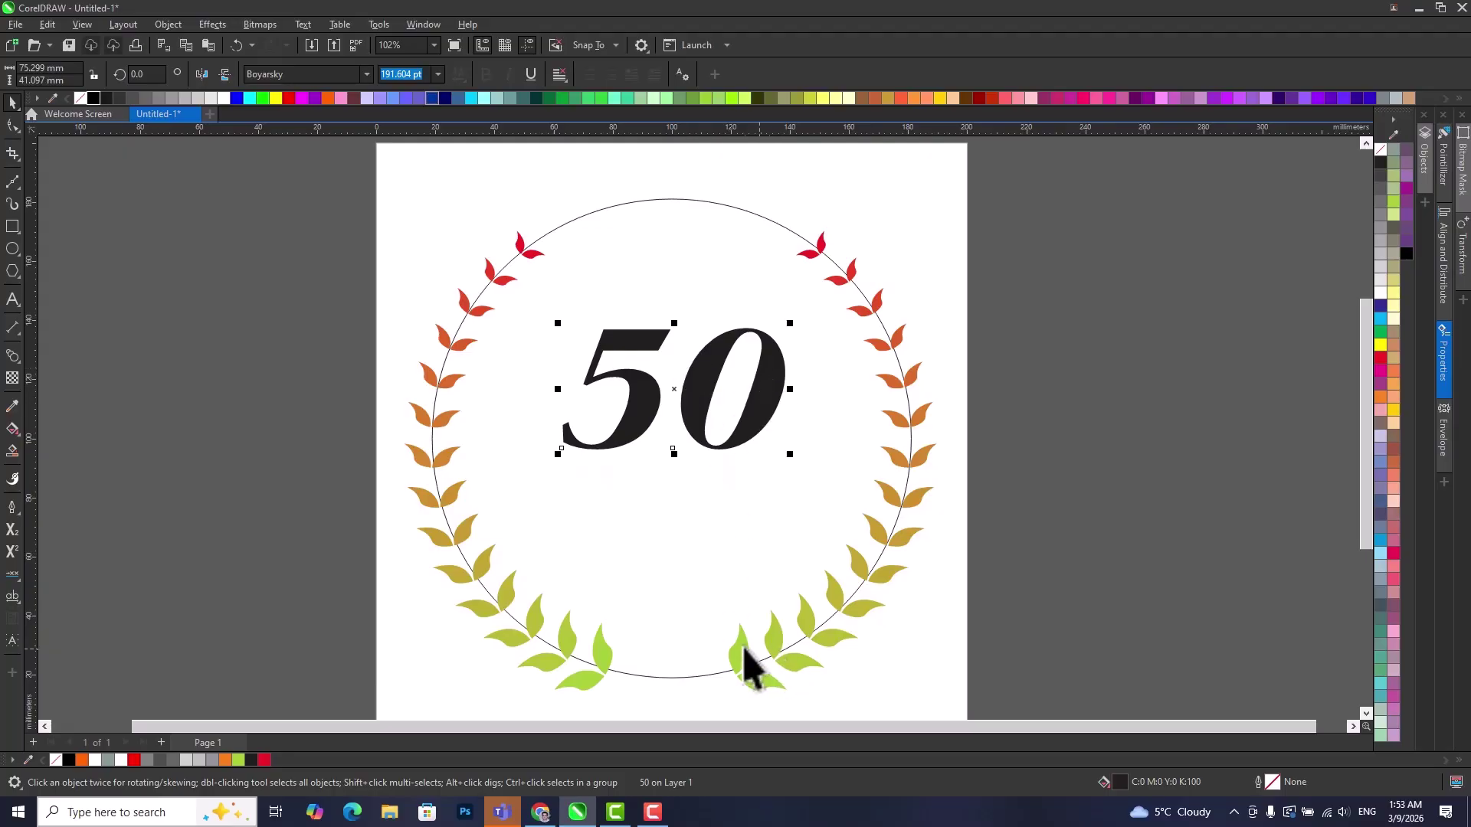
click(1393, 201)
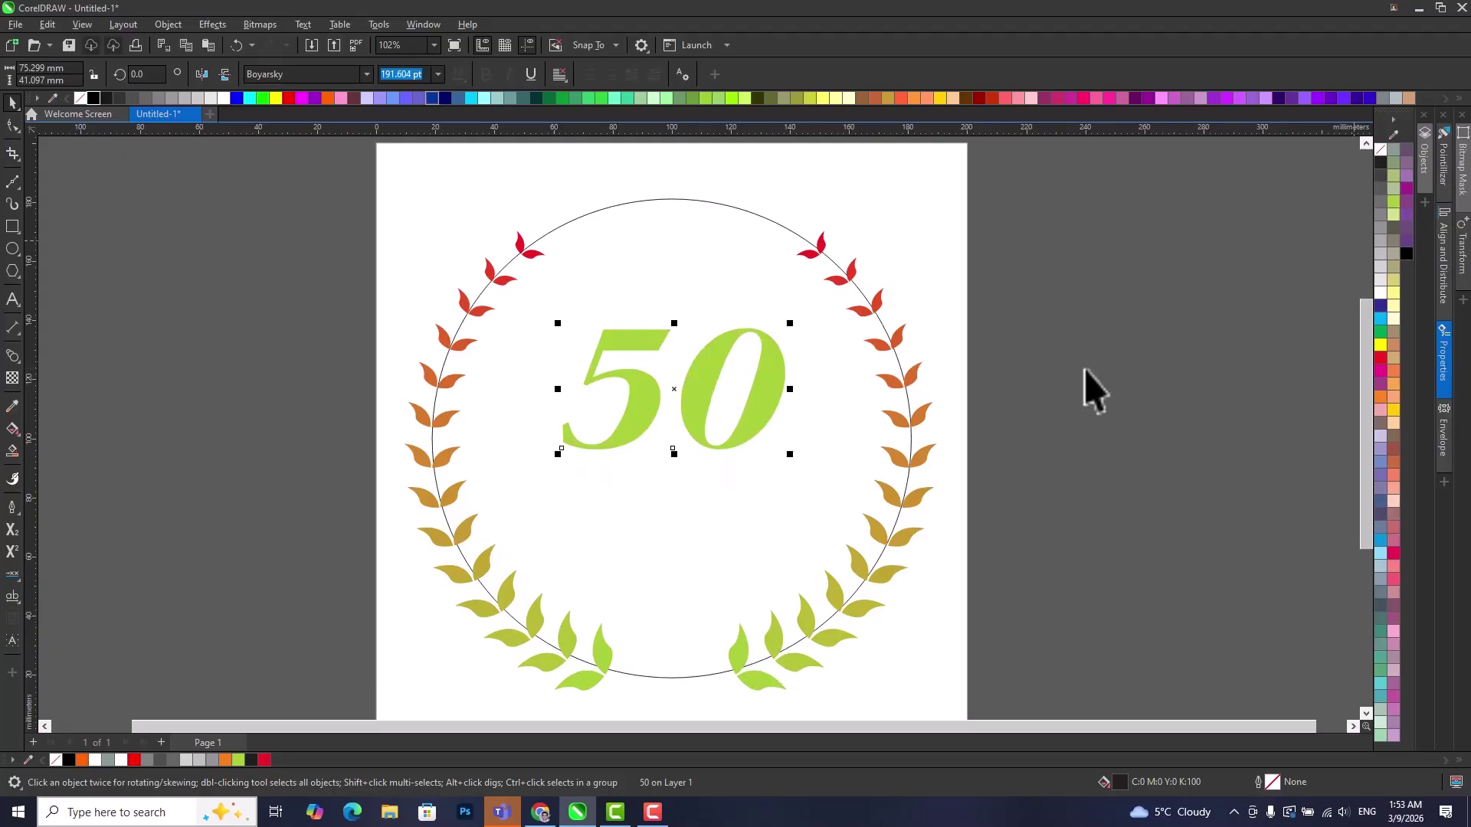
click(1127, 459)
Duplicate the "50" text directly below the original and select all characters of the copy for editing.
click(693, 421)
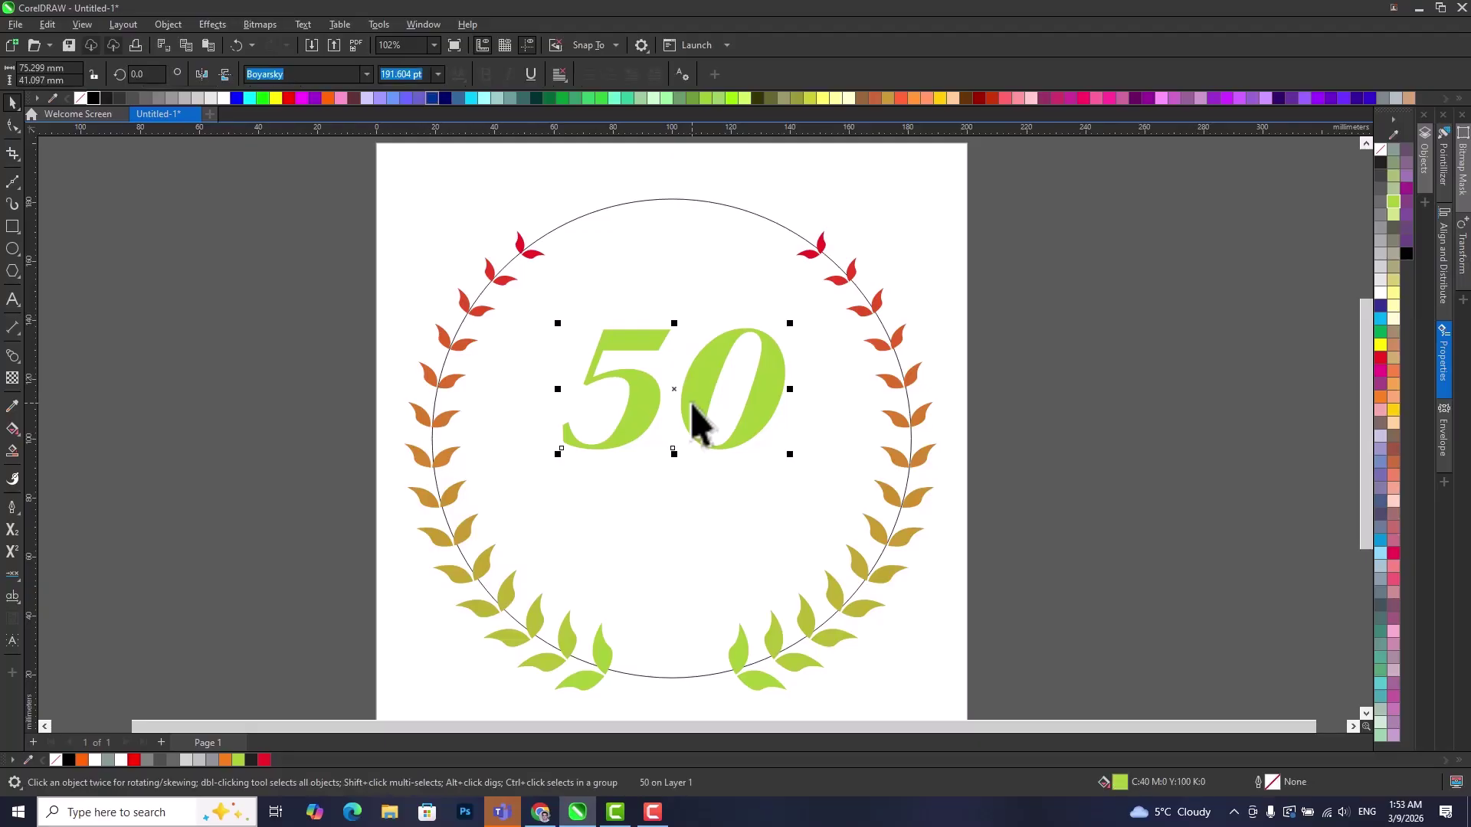
scroll(716, 487, down, 1)
drag(678, 354, 669, 498)
double_click(668, 499)
key(ctrl+a)
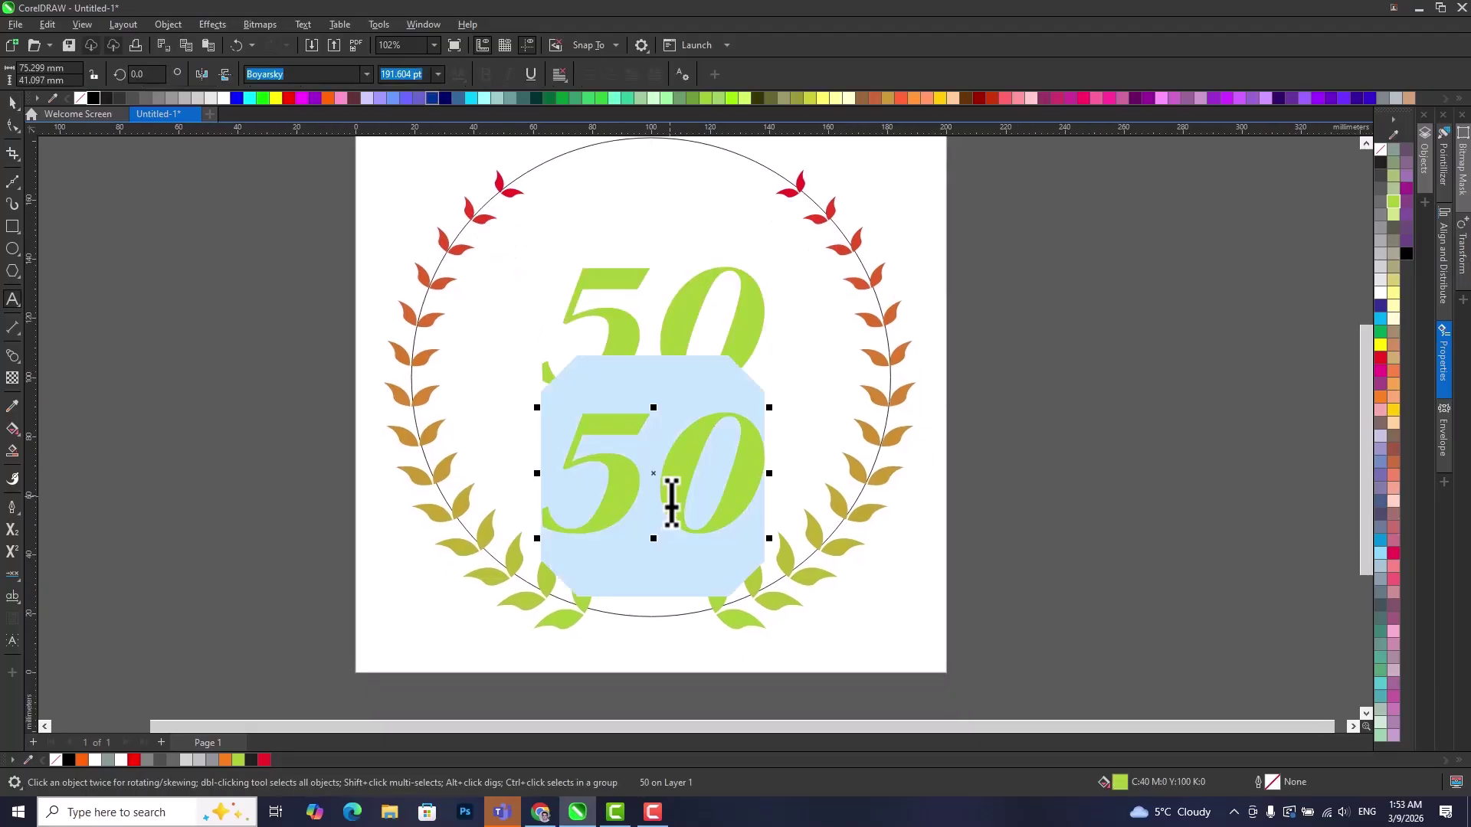
Try "Year" as the wording of the copied text and delete it.
text(Year)
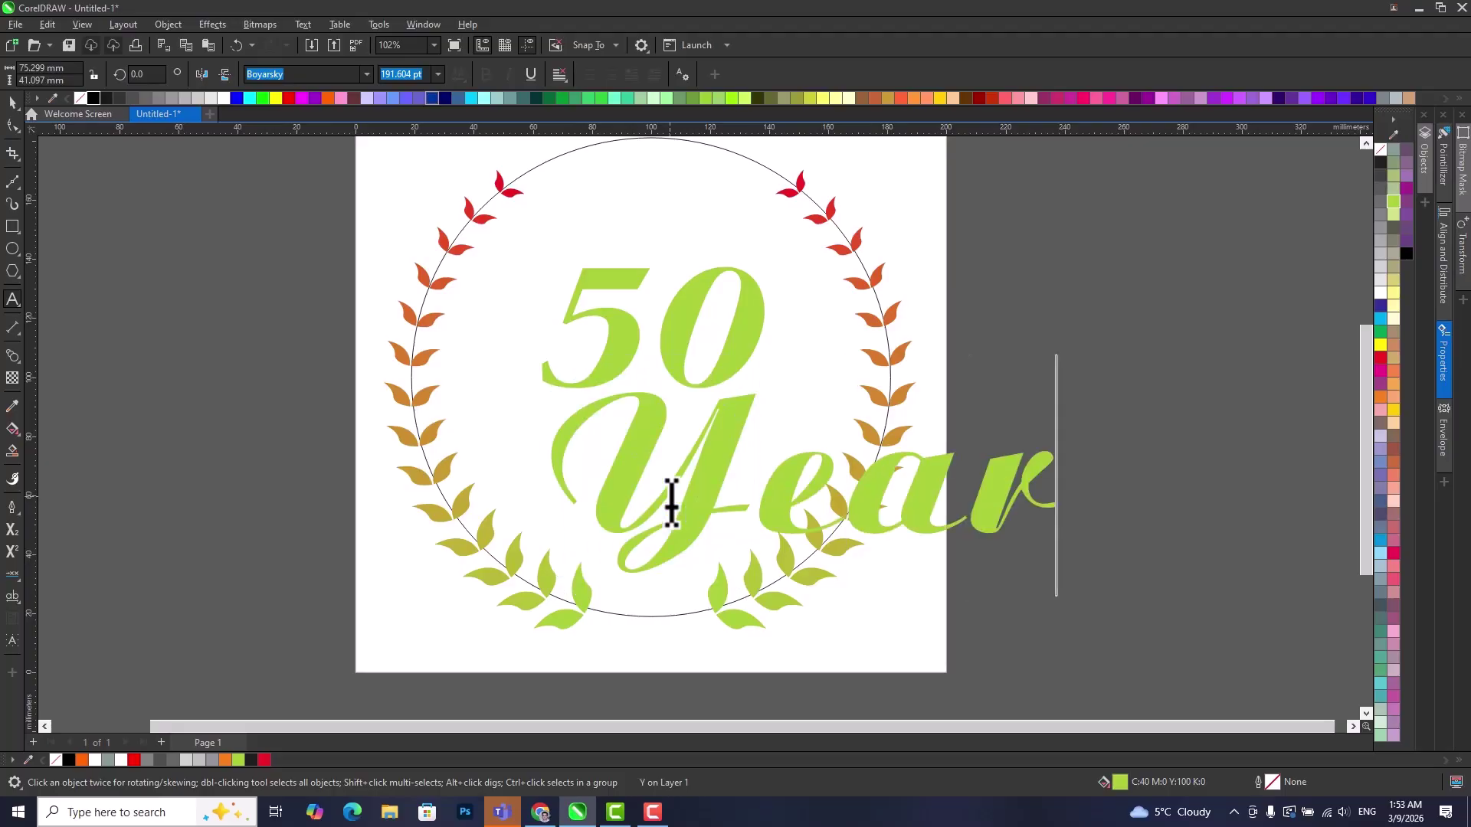
key(BackSpace)
key(BackSpace)
key(BackSpace)
key(BackSpace)
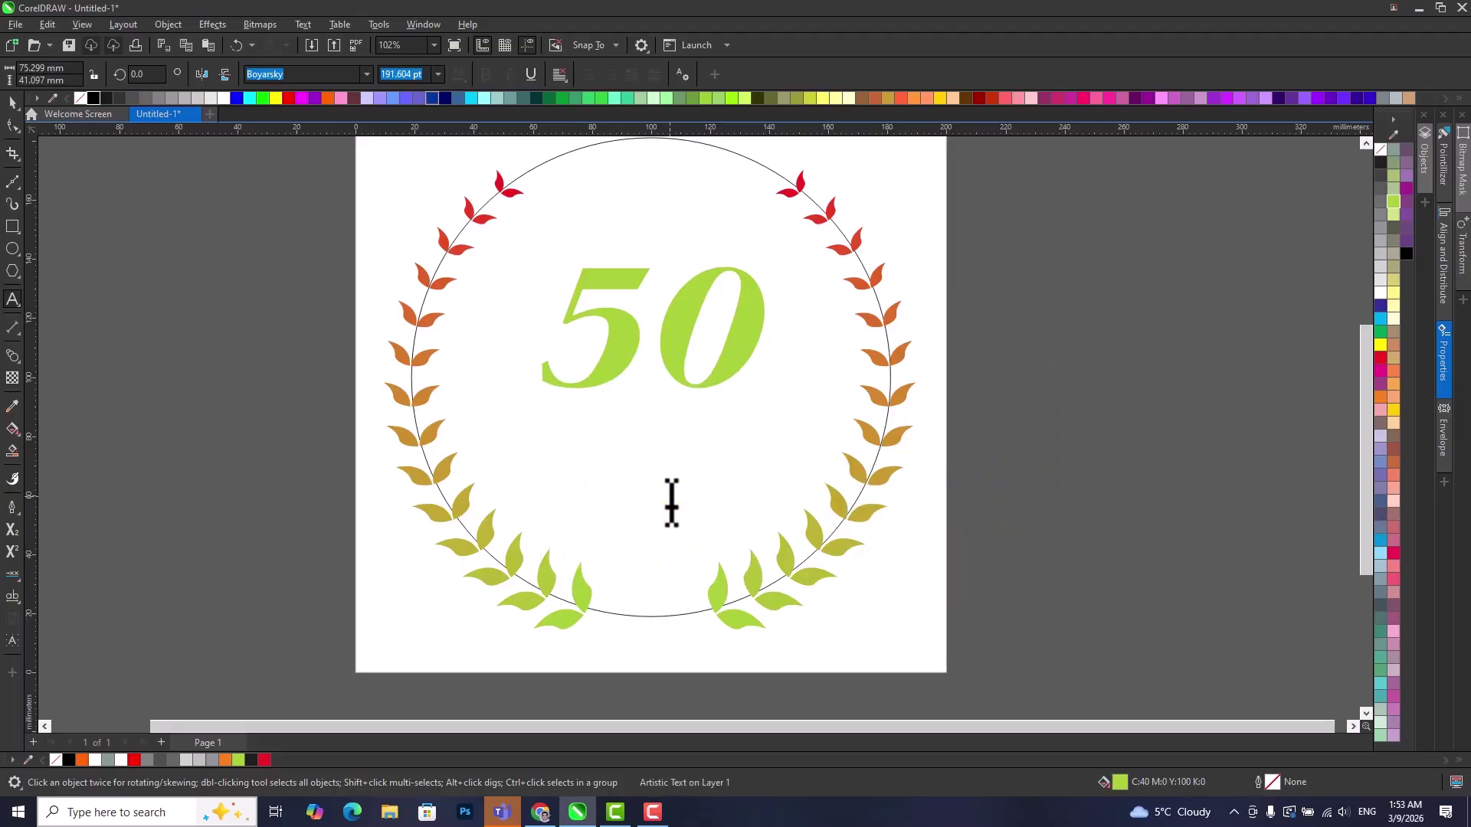
Enter "Il" as the wording of the copied text below "50".
text(Il)
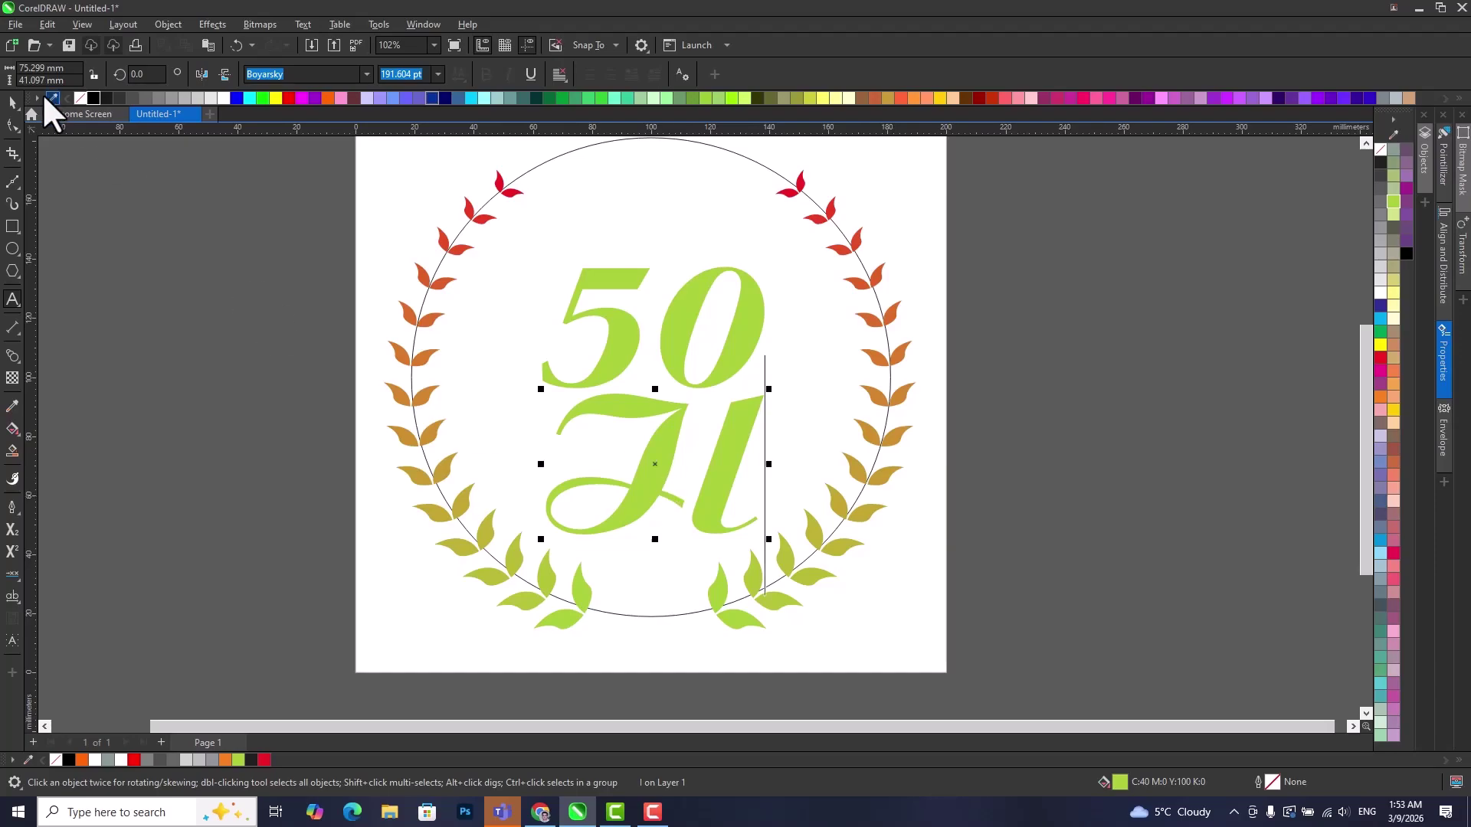
Scale the lower text down to about 110 pt below "50" and replace its wording with "Year".
drag(766, 392, 713, 456)
drag(651, 498, 682, 486)
double_click(682, 487)
key(ctrl+a)
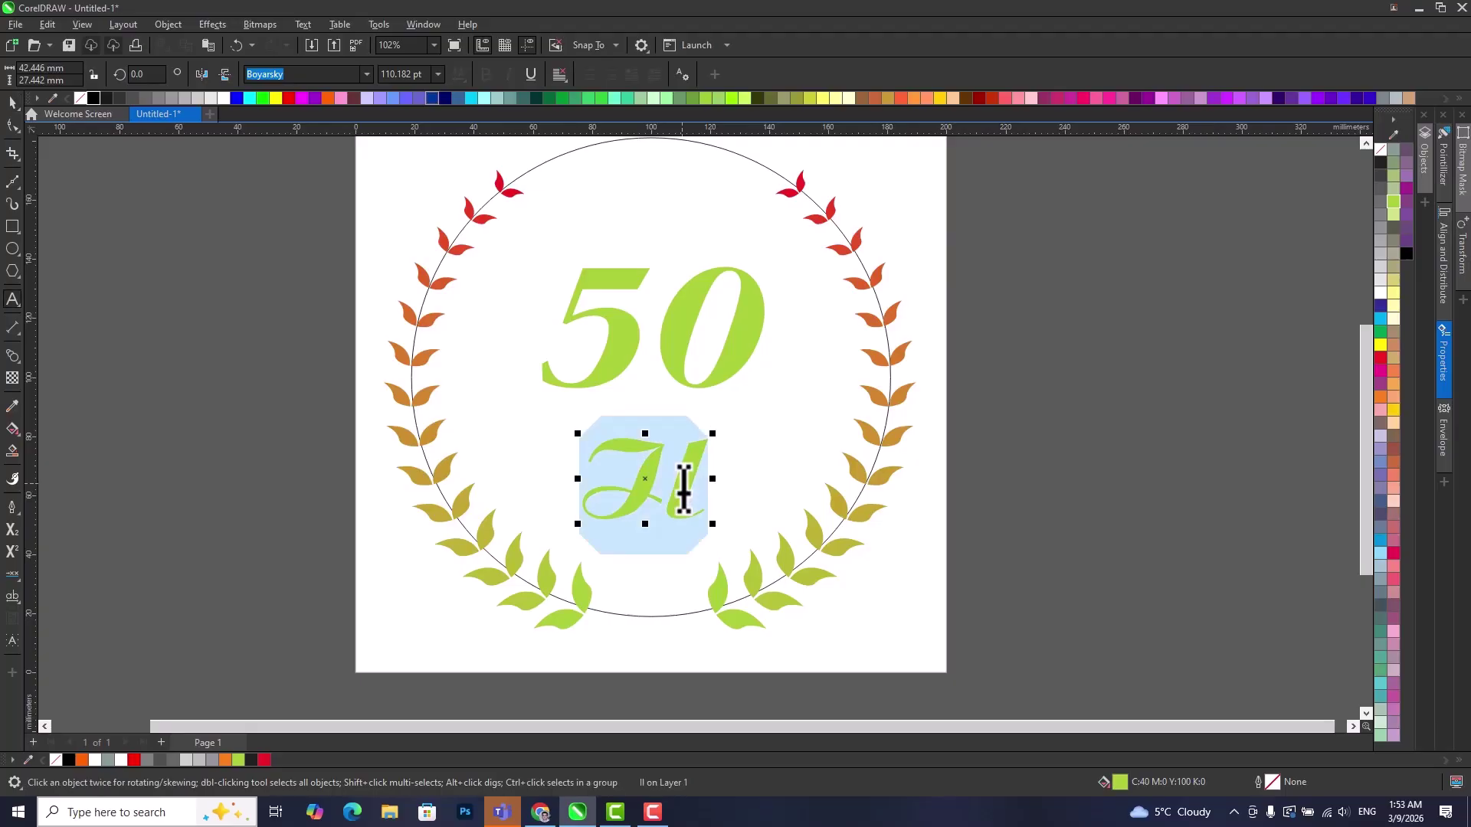
text(Y)
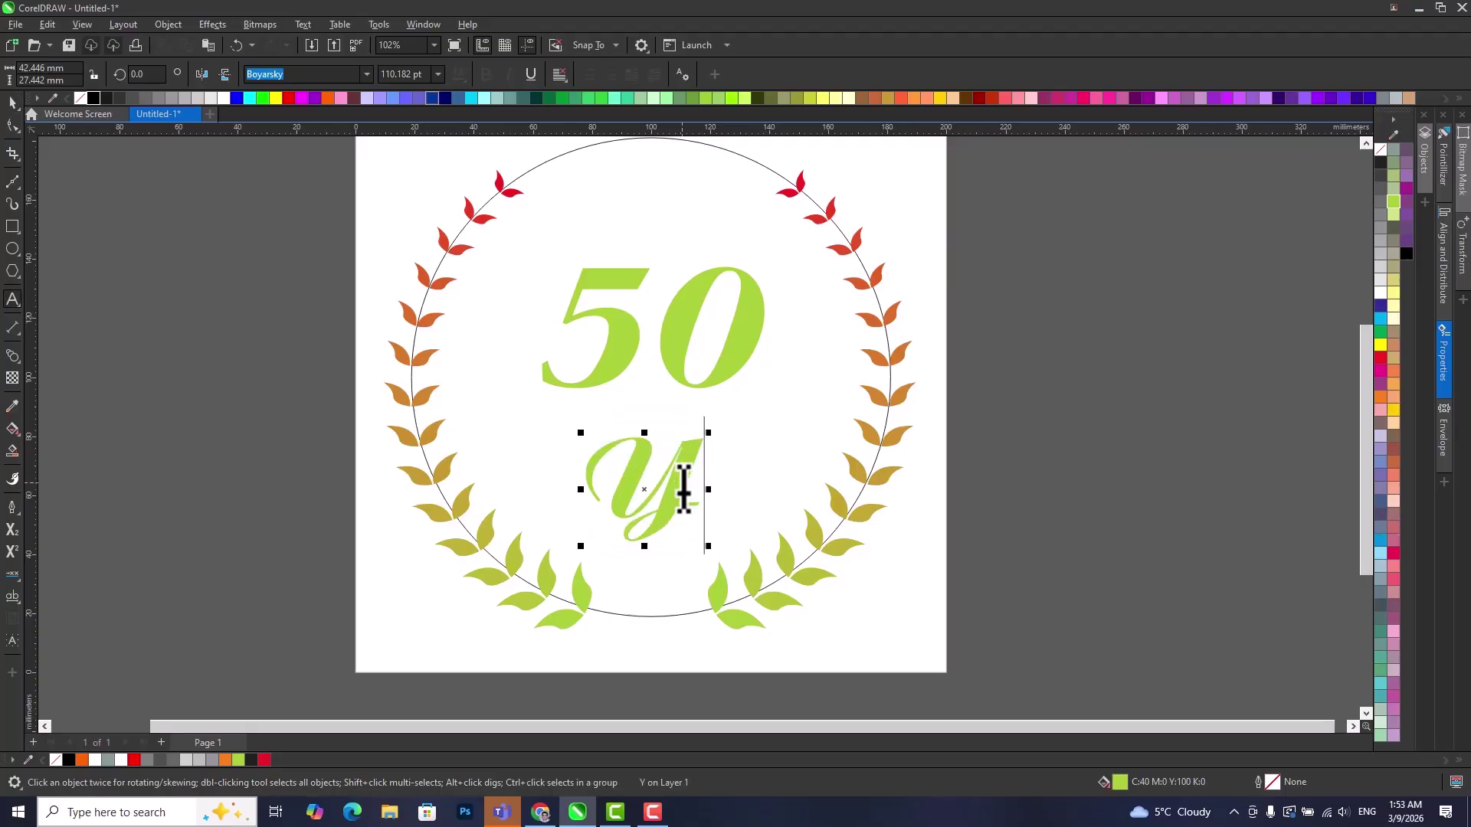
key(BackSpace)
text(Year)
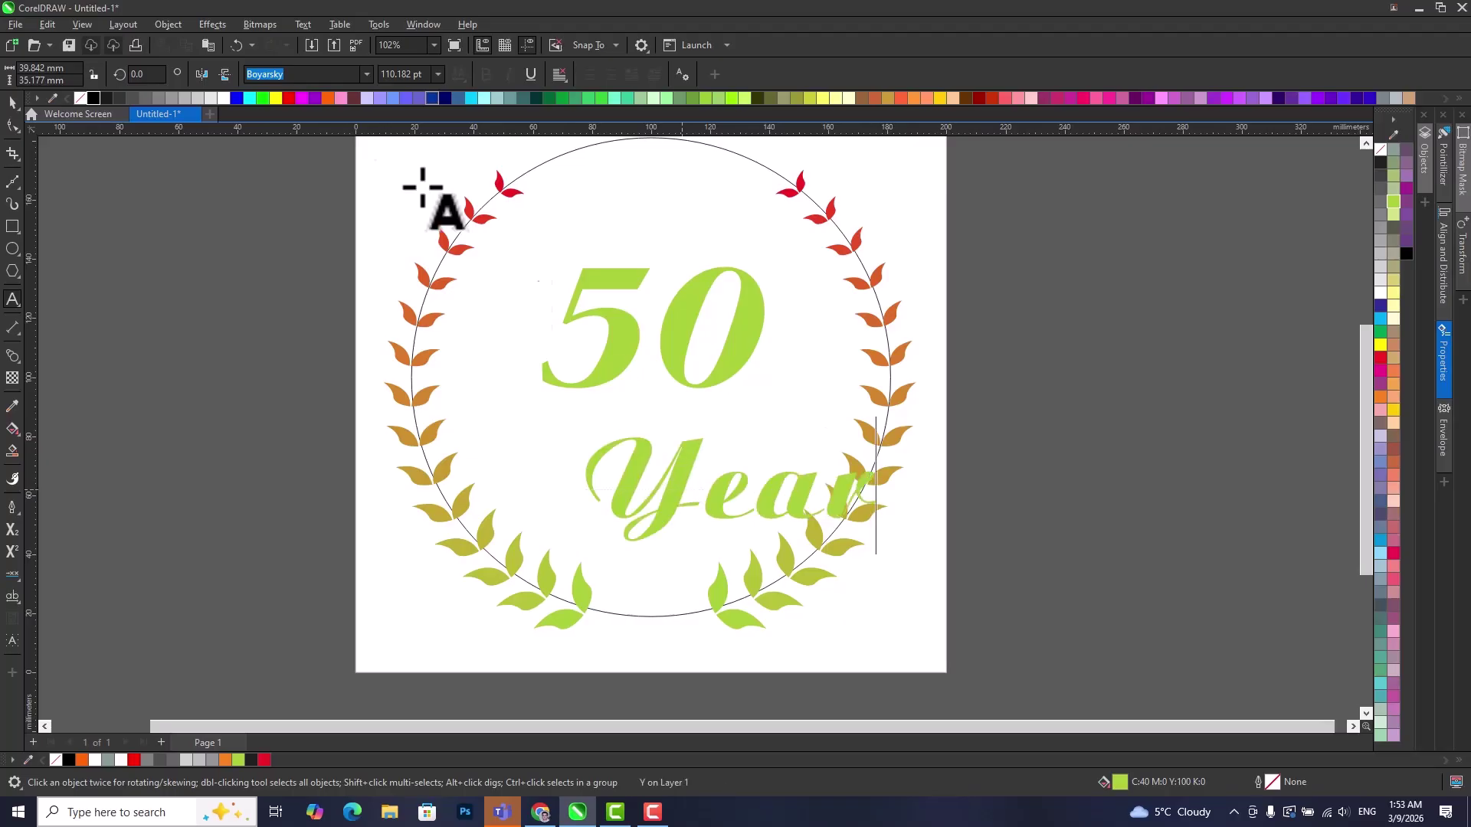
Centre "Year" horizontally on the circle and scale it down to about 82 pt.
click(13, 102)
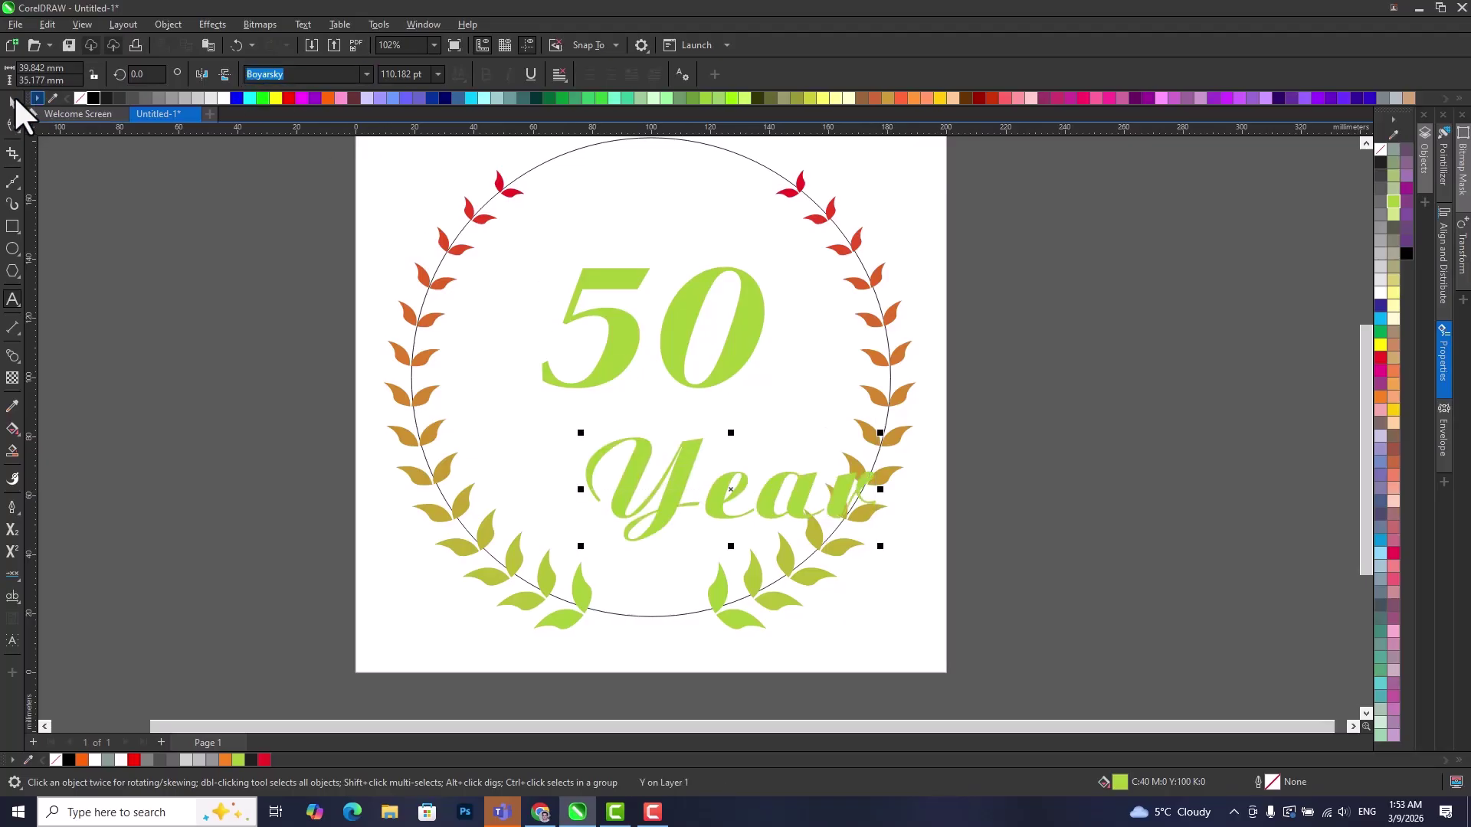
shift+click(659, 574)
key(c)
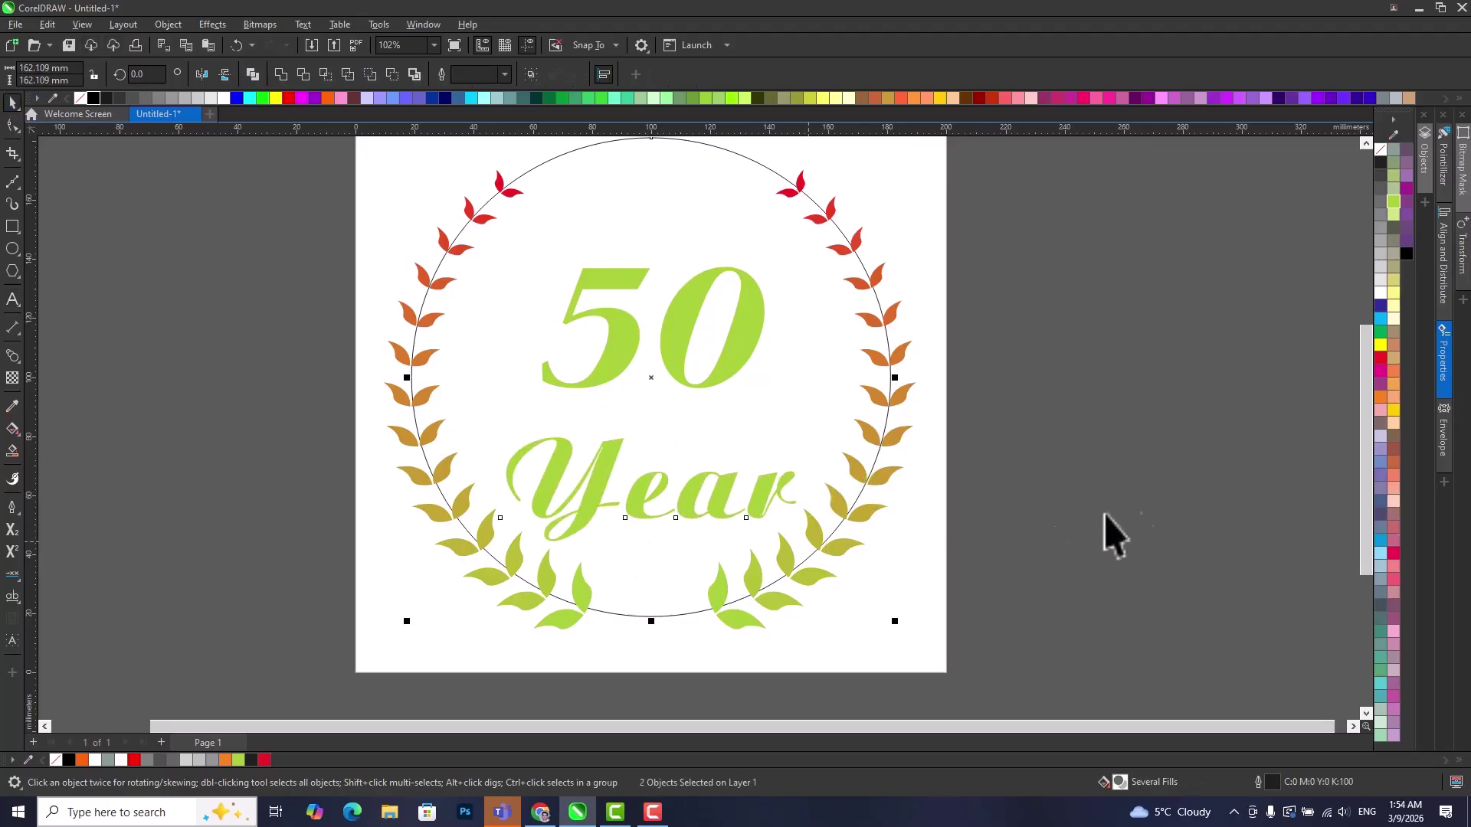
key(Escape)
click(789, 502)
drag(802, 435, 765, 447)
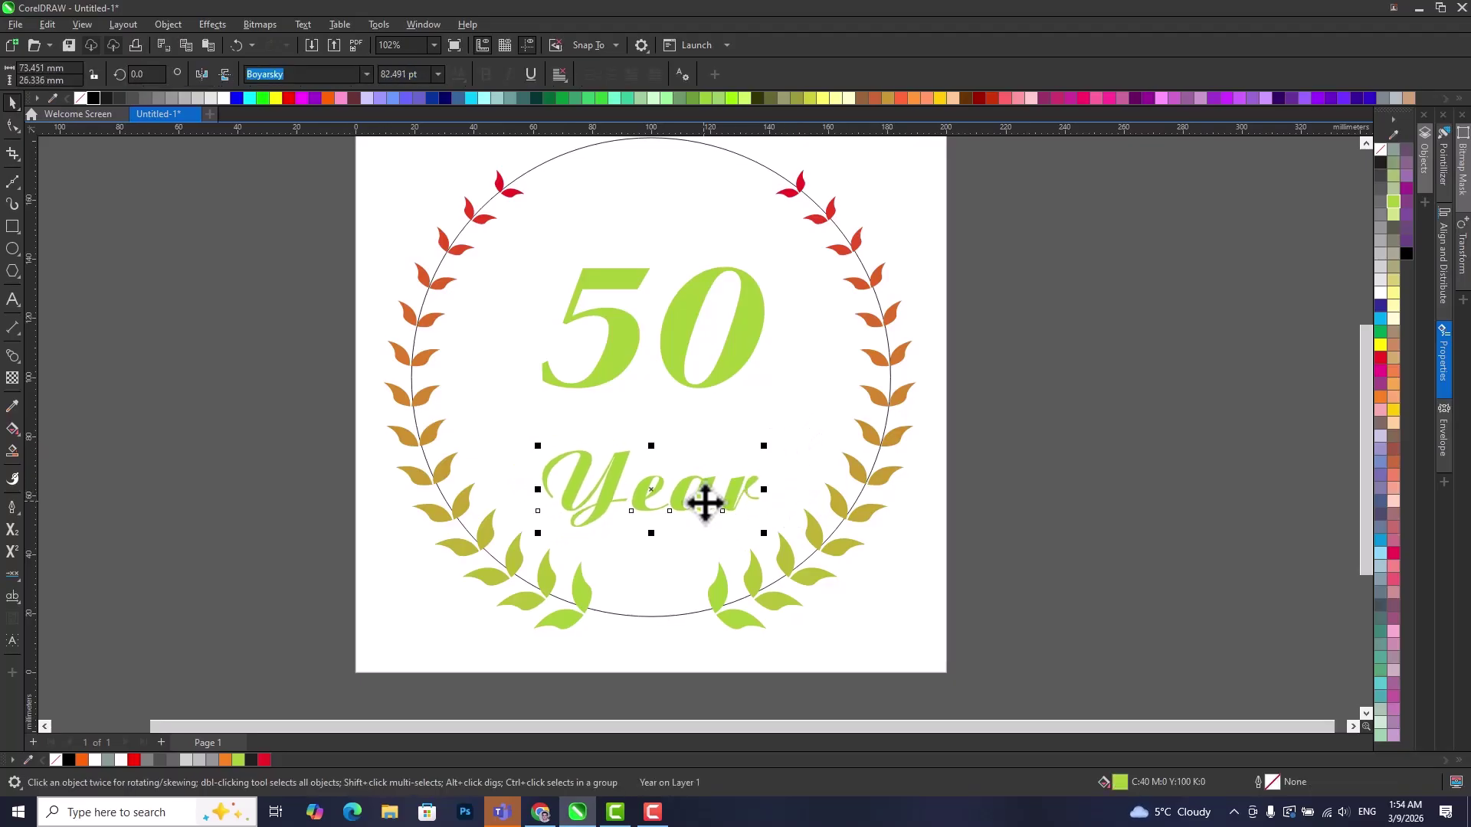
Raise "Year" closer to "50" and centre both texts horizontally on the circle.
drag(704, 503, 705, 483)
shift+click(702, 479)
shift+click(675, 563)
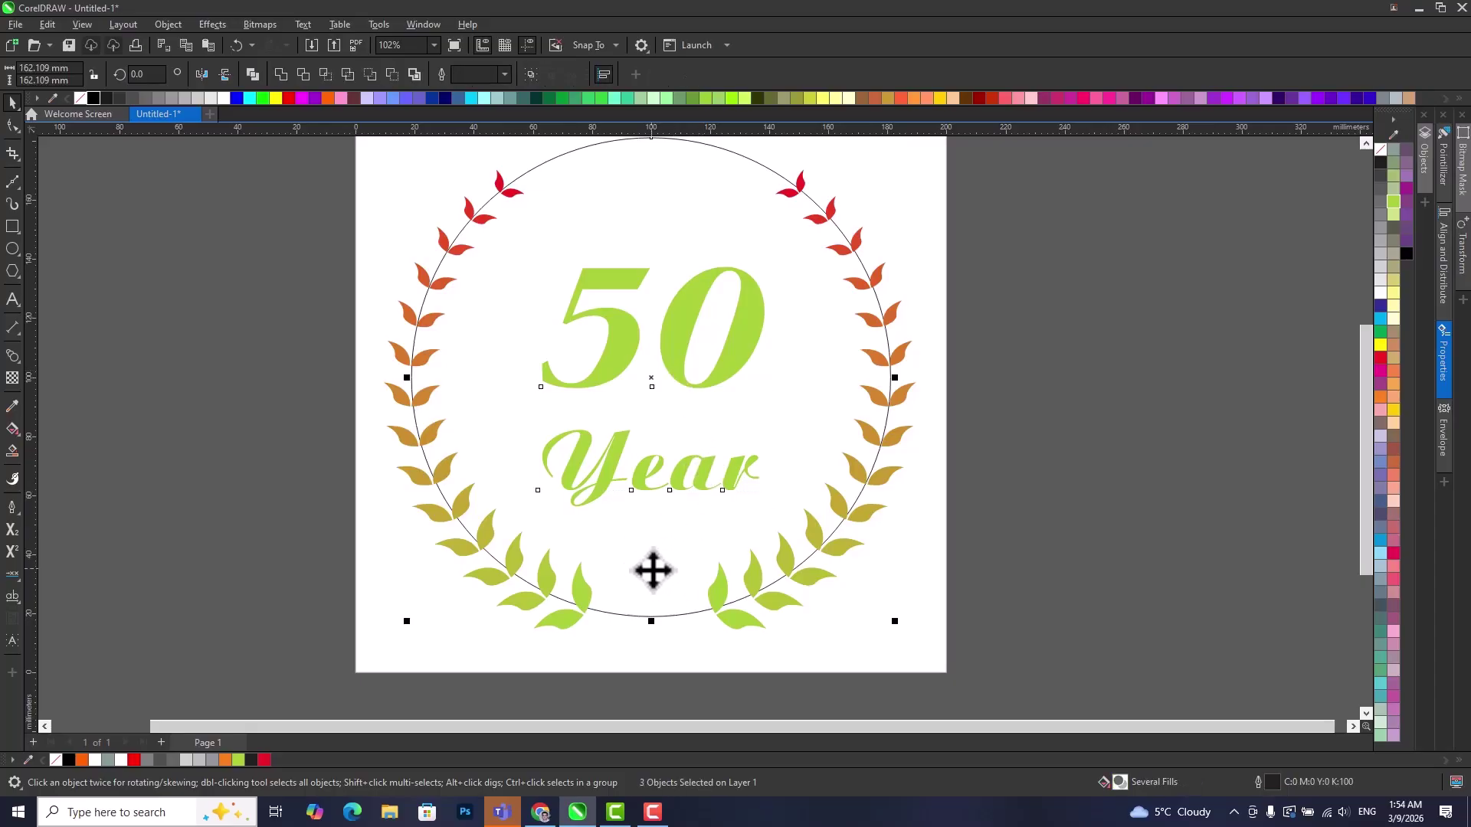
click(849, 464)
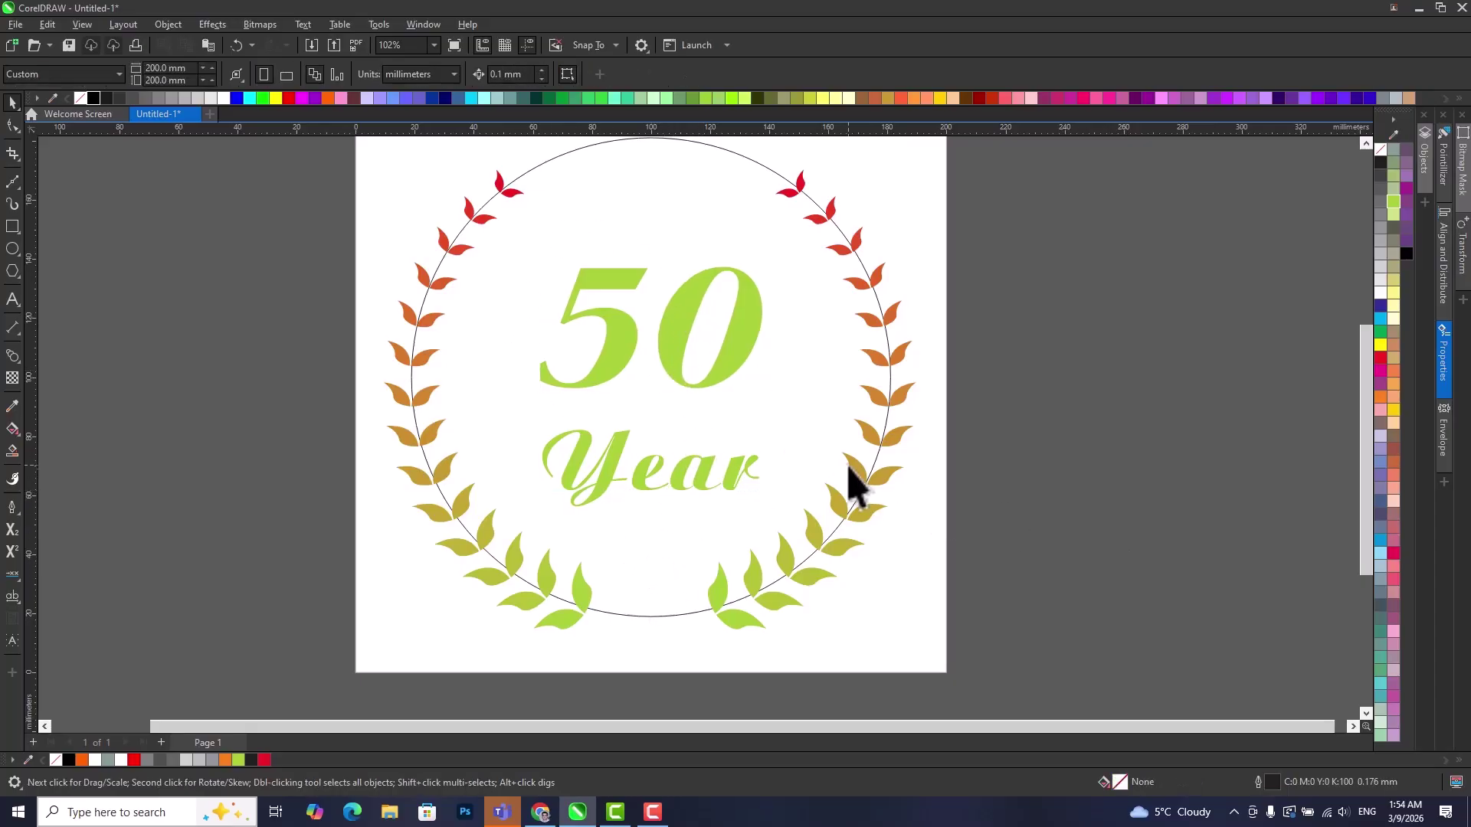
Remove the outline of the guide circle running through the leaves.
click(677, 199)
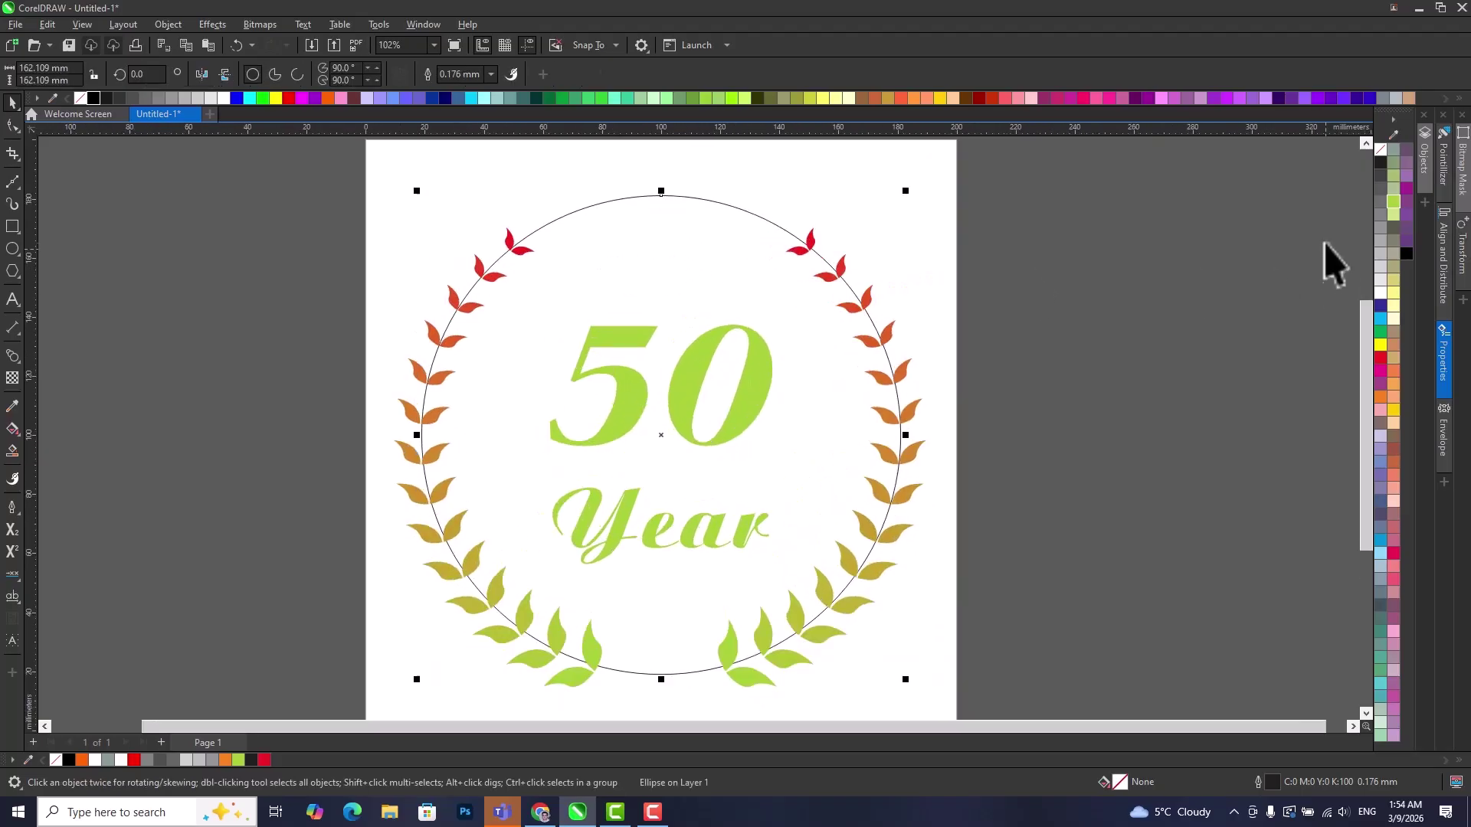
right_click(1381, 152)
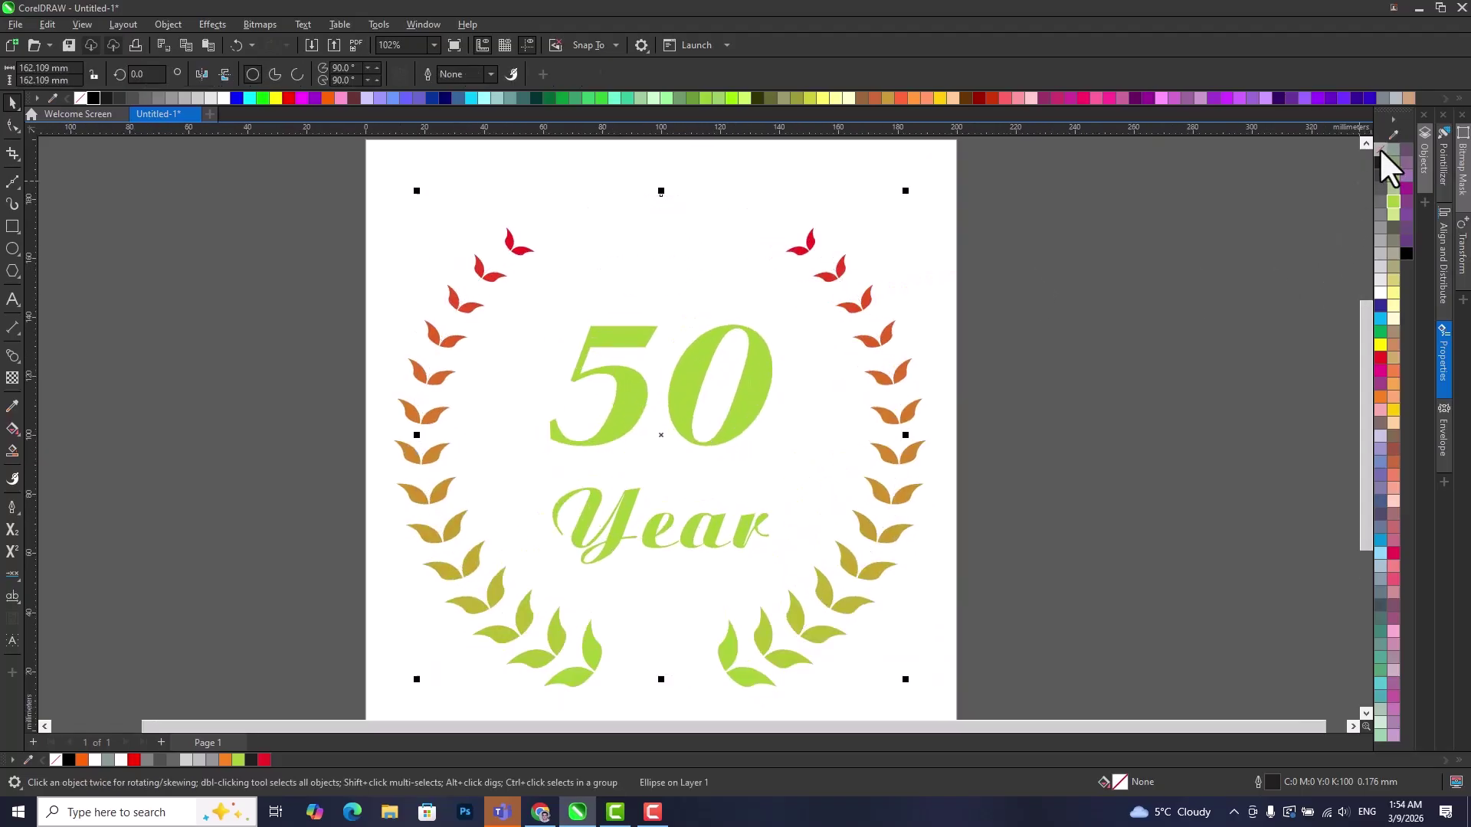
click(1057, 506)
scroll(716, 423, down, 1)
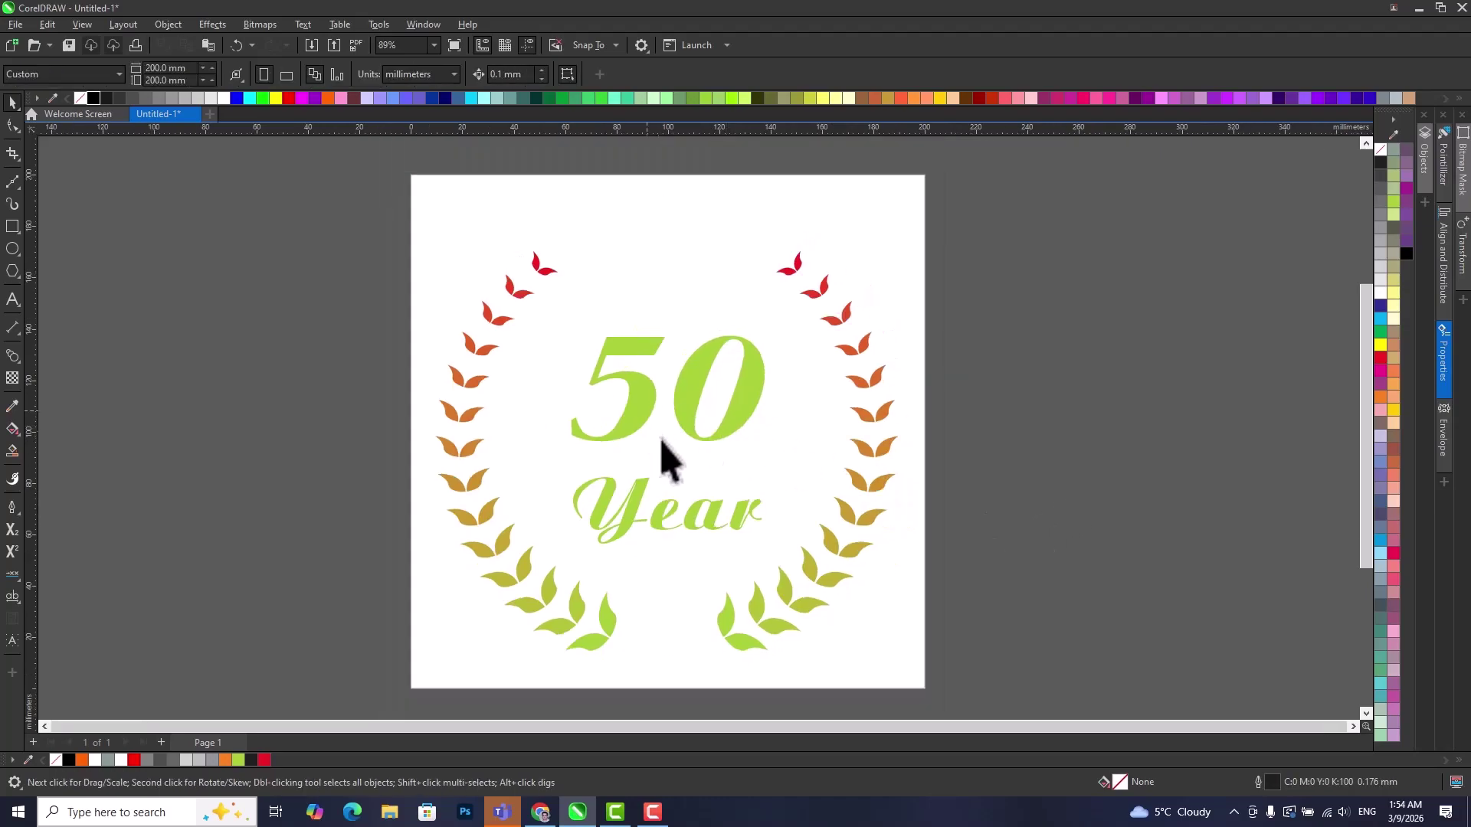
Enlarge "Year" to about 114 pt and position it just below "50".
click(661, 517)
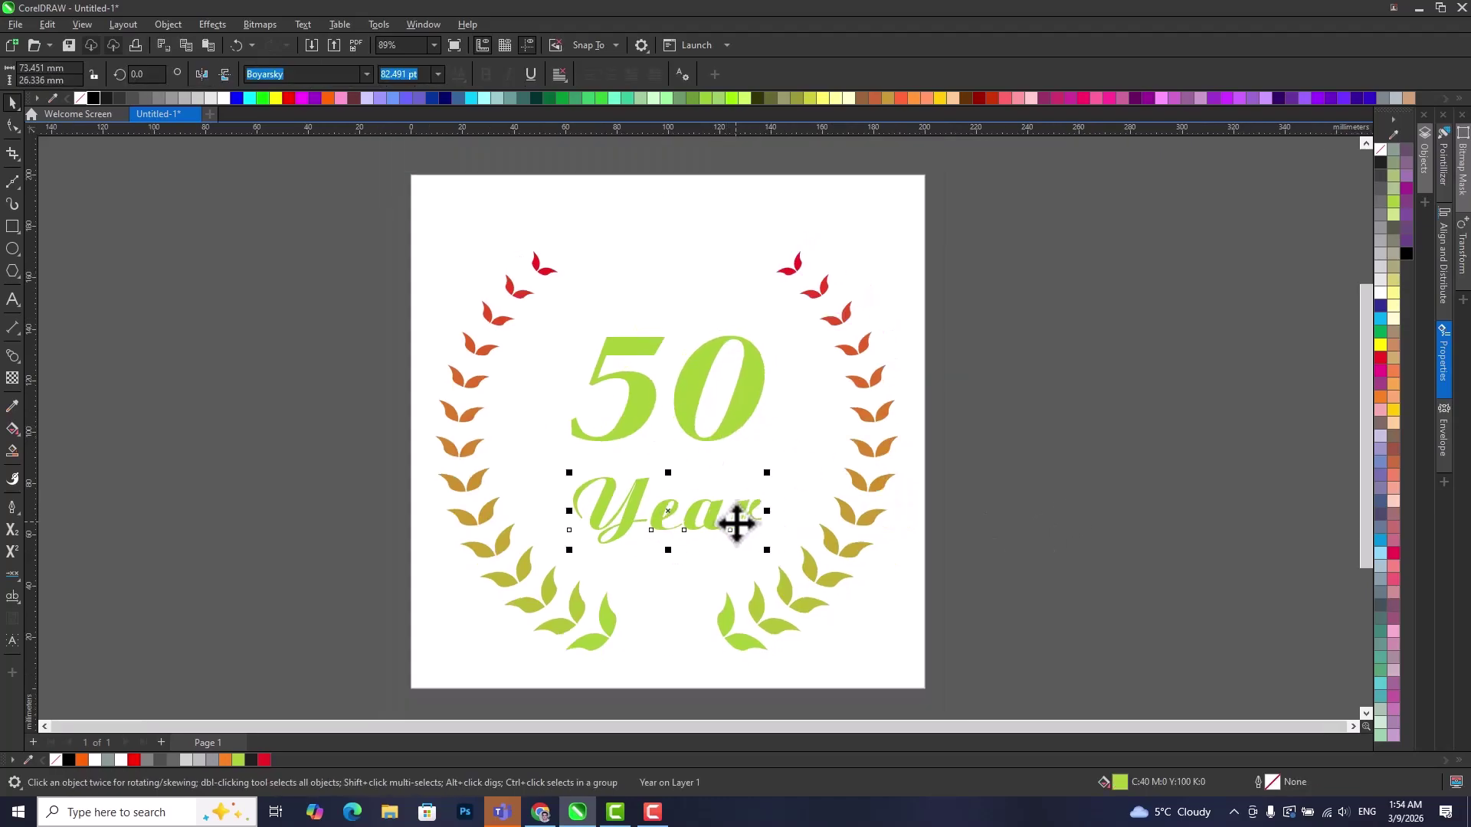
drag(738, 524, 734, 551)
drag(769, 498, 804, 456)
drag(742, 530, 742, 499)
Enlarge "50" to about 244 pt and move it up clear of "Year".
click(682, 401)
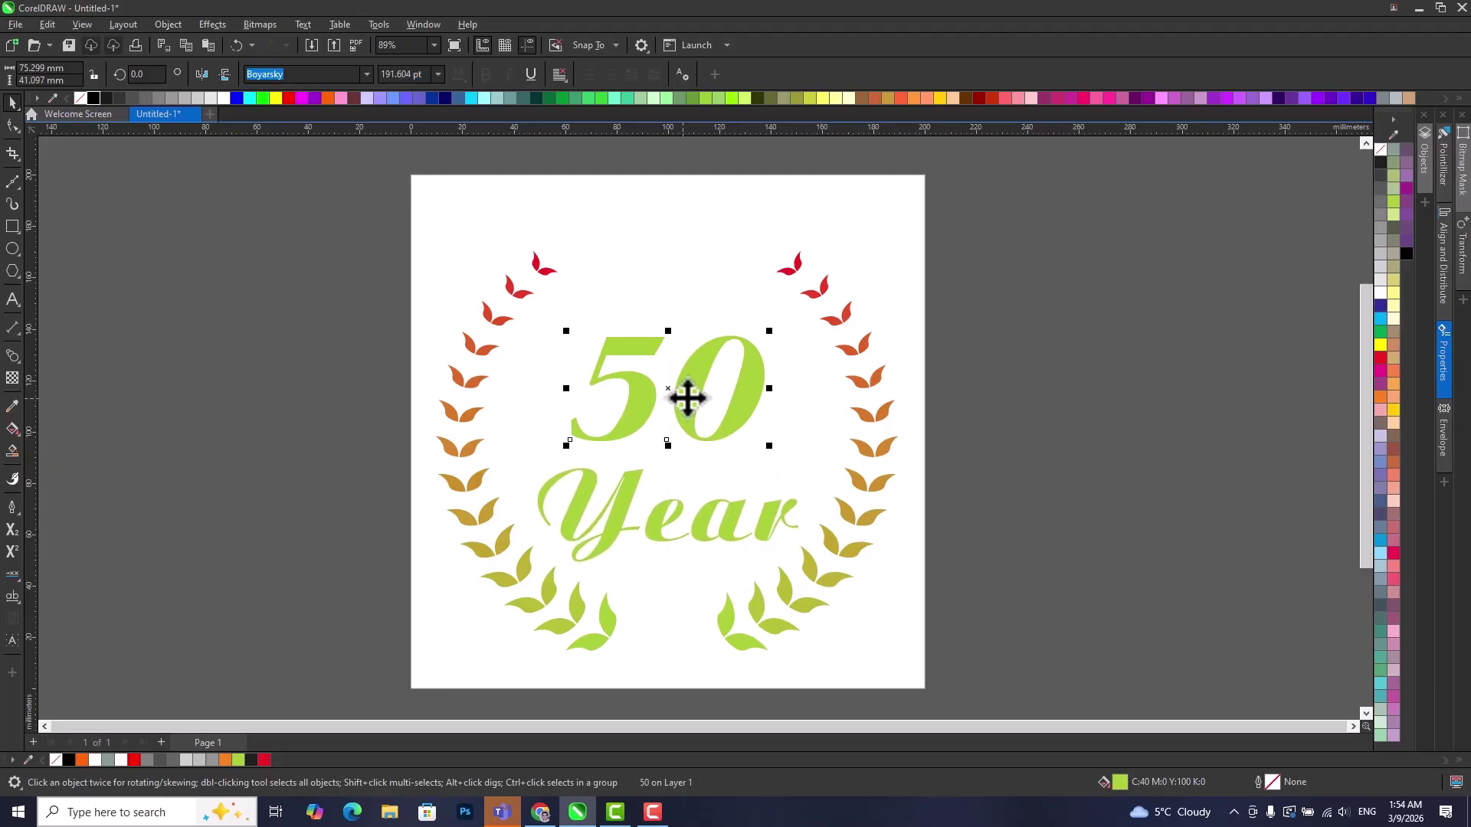
drag(775, 334, 800, 276)
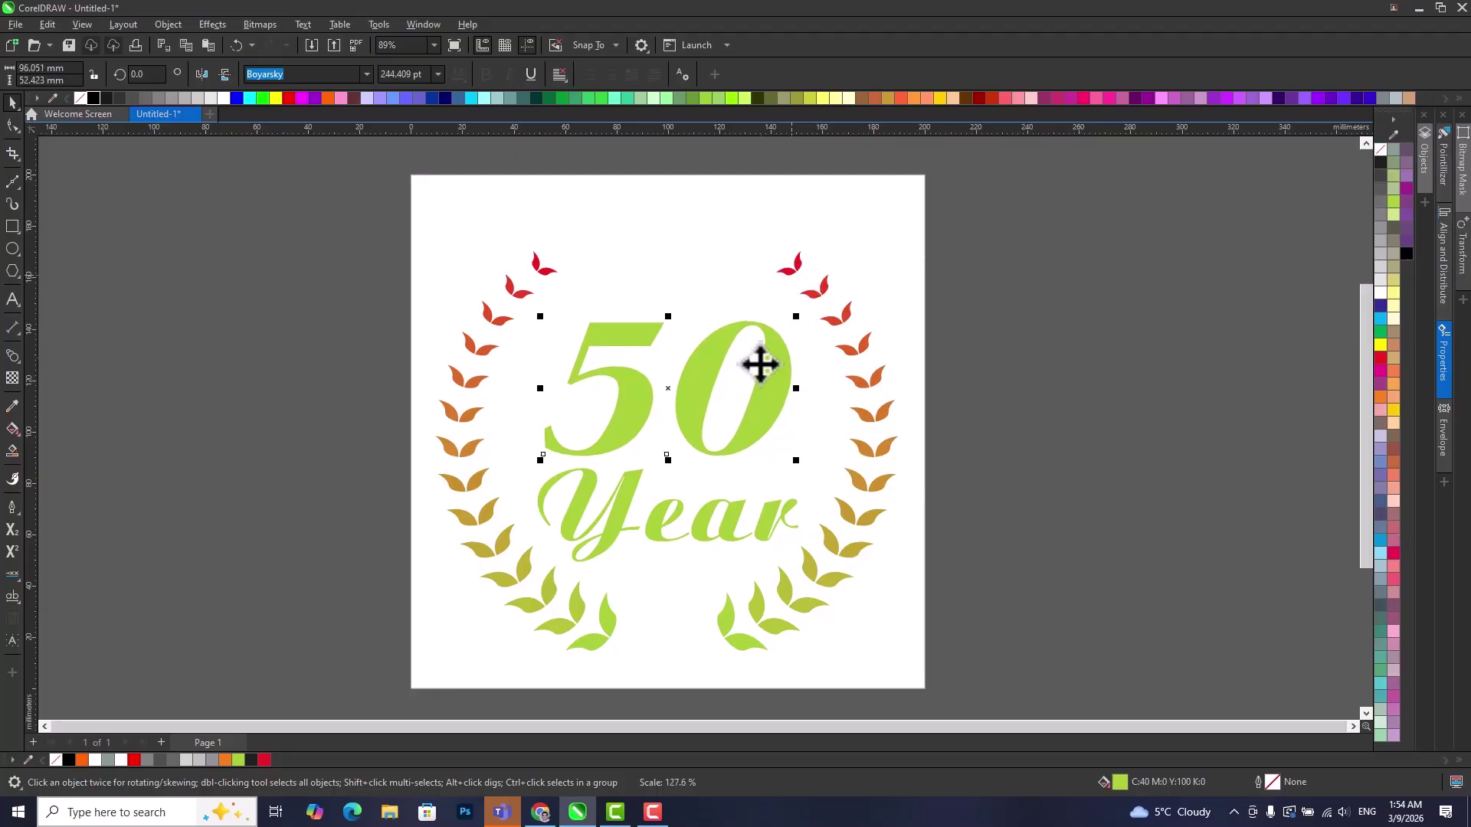
mouse_move(757, 404)
mouse_down()
mouse_move(752, 429)
mouse_move(741, 384)
mouse_up()
click(853, 351)
drag(886, 417, 923, 406)
shift+click(524, 295)
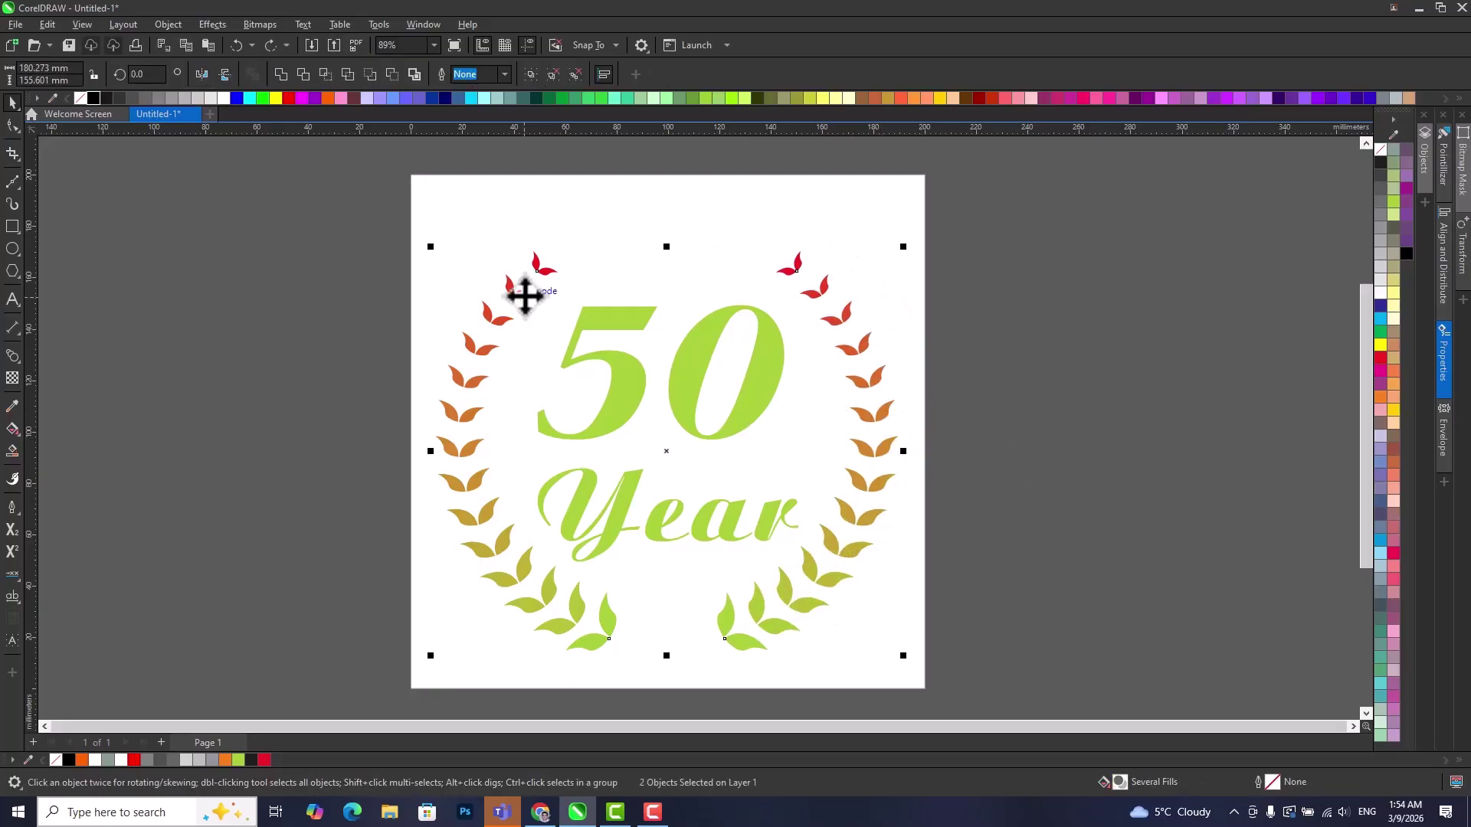
click(932, 502)
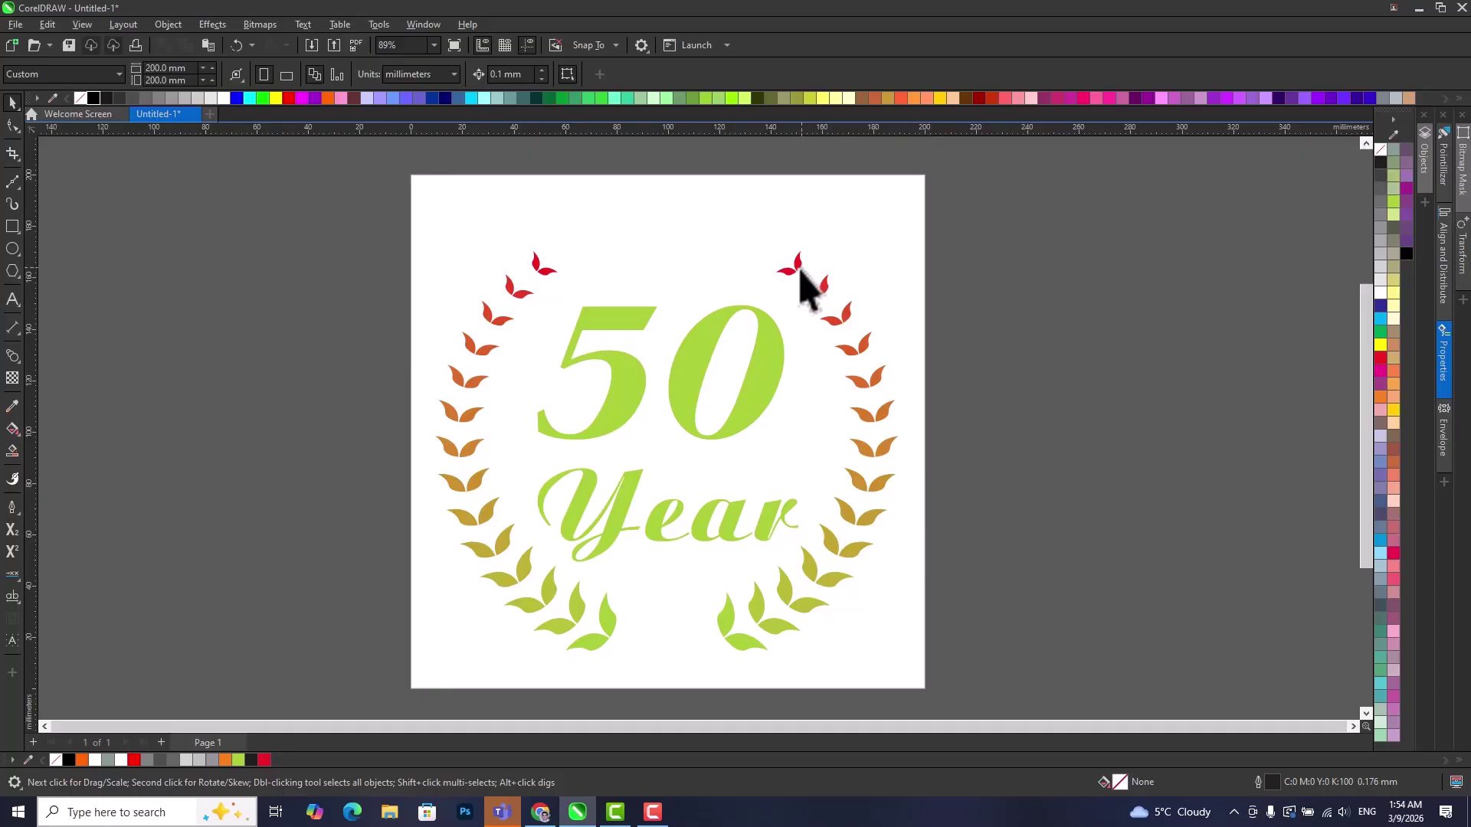
Align the horizontal centres of "50" and "Year".
click(683, 421)
shift+click(660, 519)
key(c)
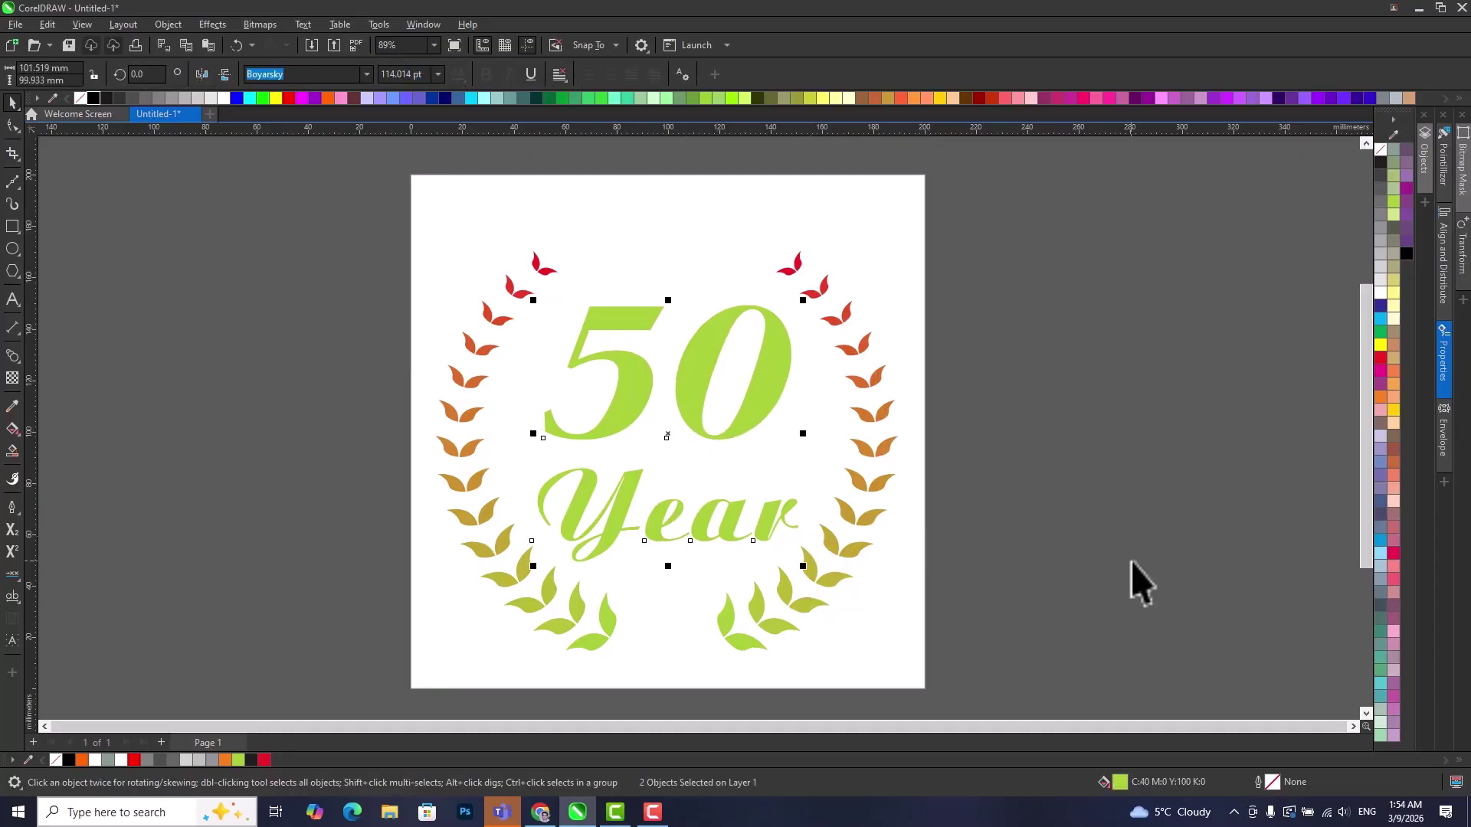
click(957, 498)
Try to align the vertical centres of the leaves and both texts, and undo the alignment.
scroll(881, 477, down, 1)
drag(881, 476, 821, 482)
drag(956, 632, 424, 276)
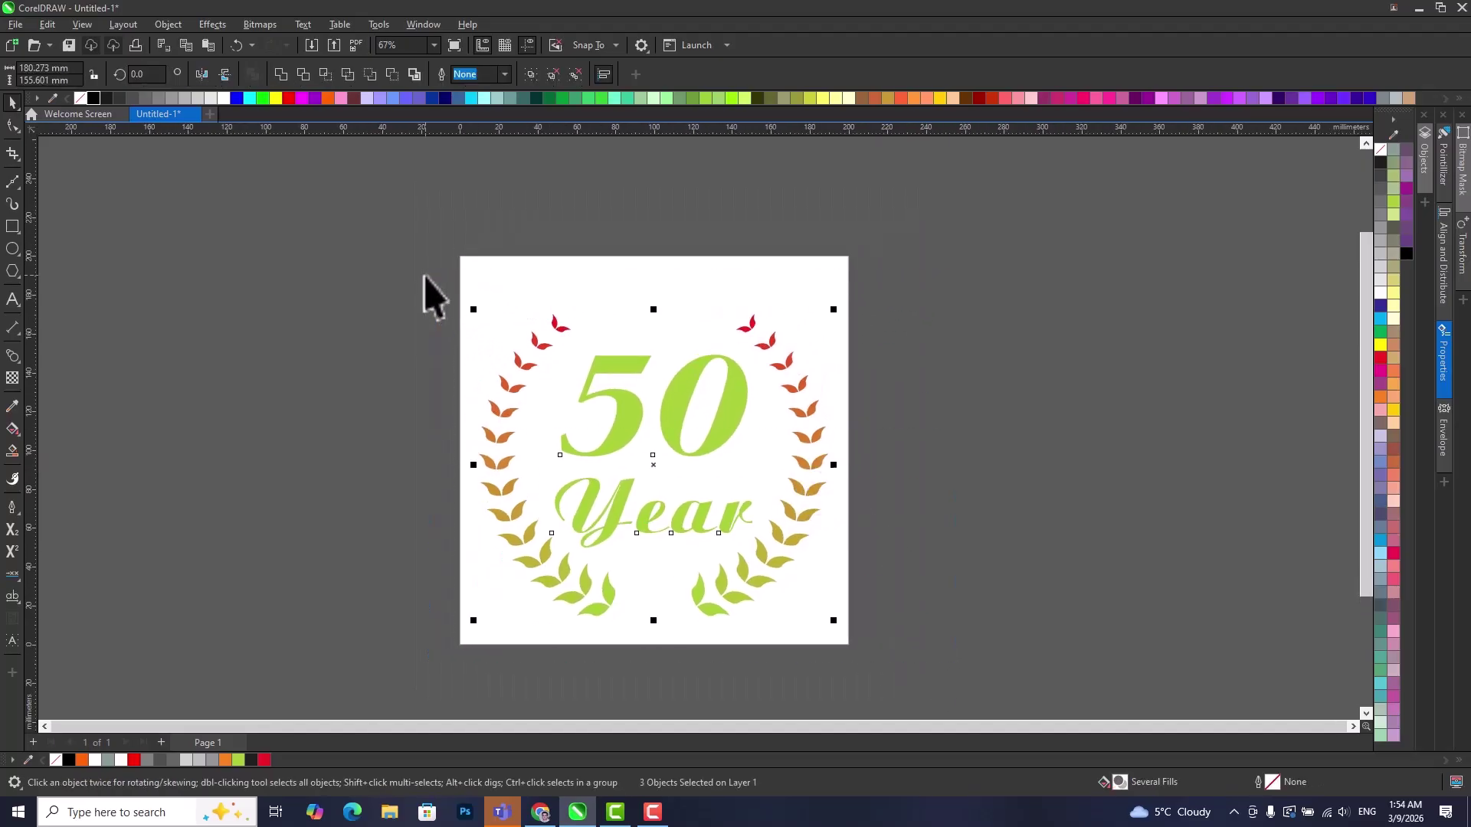
key(e)
key(ctrl+z)
Group the leaves with both texts and centre the group on the page.
drag(907, 657, 253, 277)
right_click(569, 331)
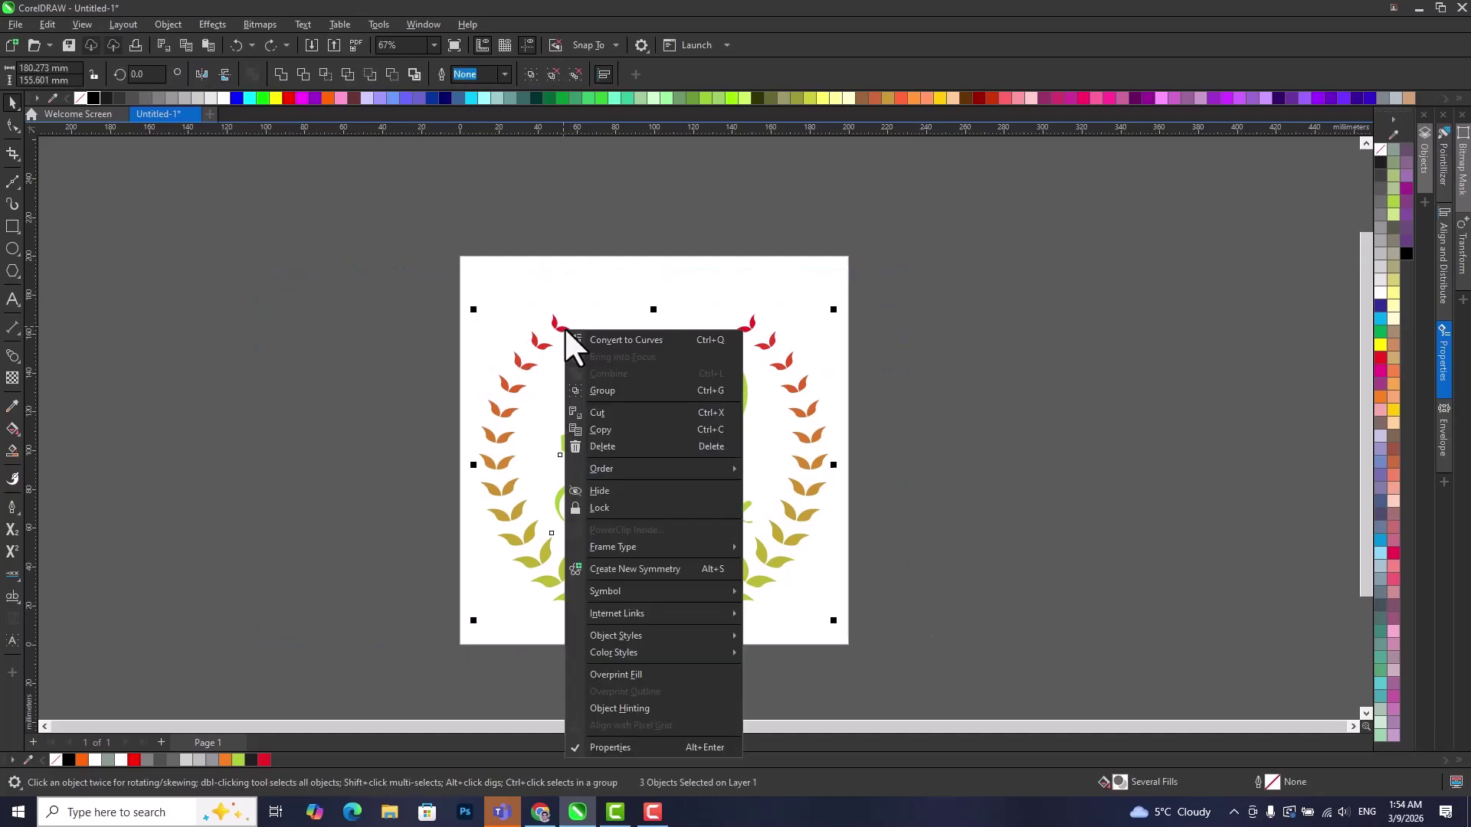
click(613, 390)
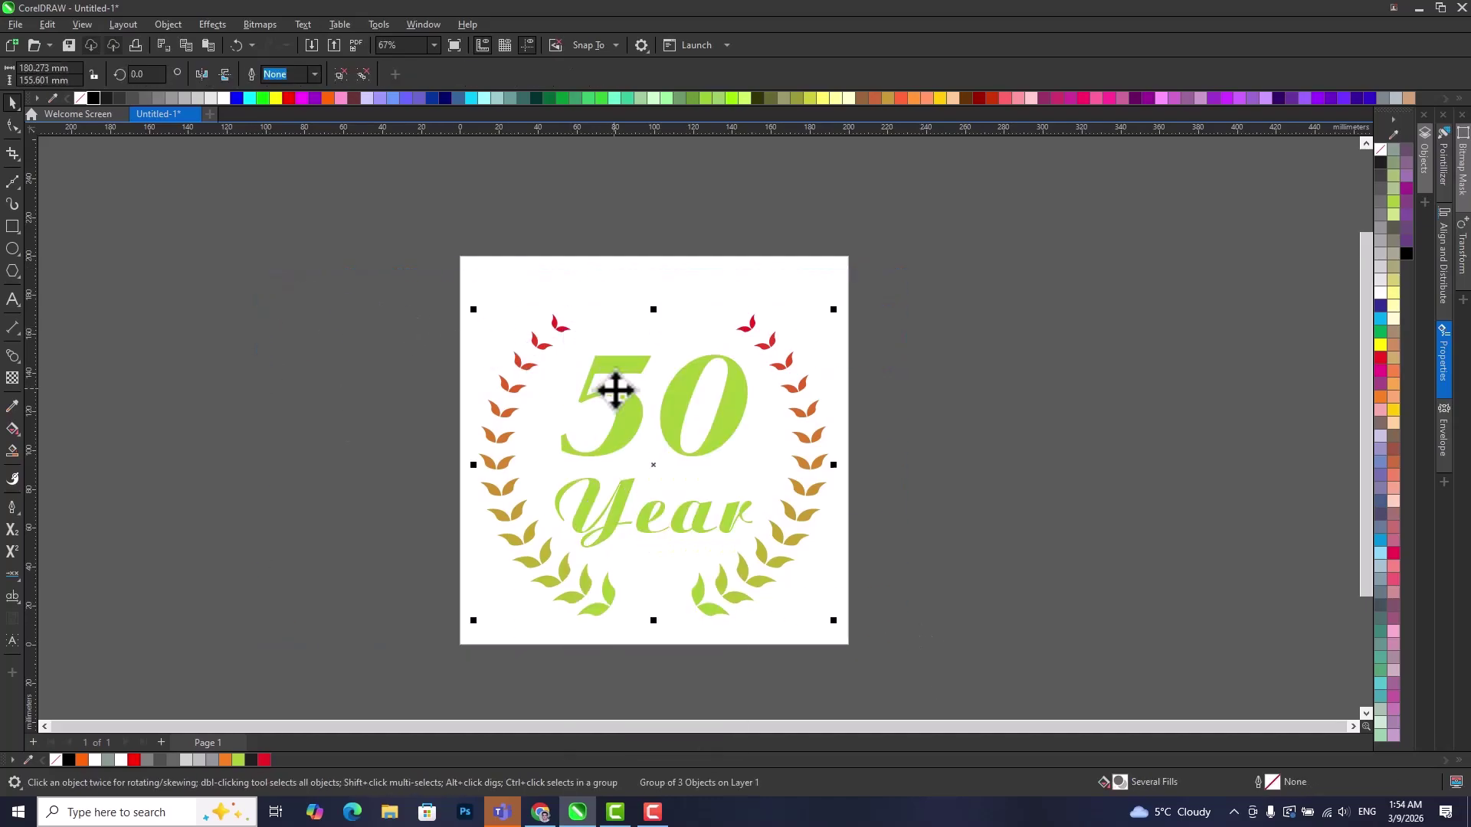
click(893, 492)
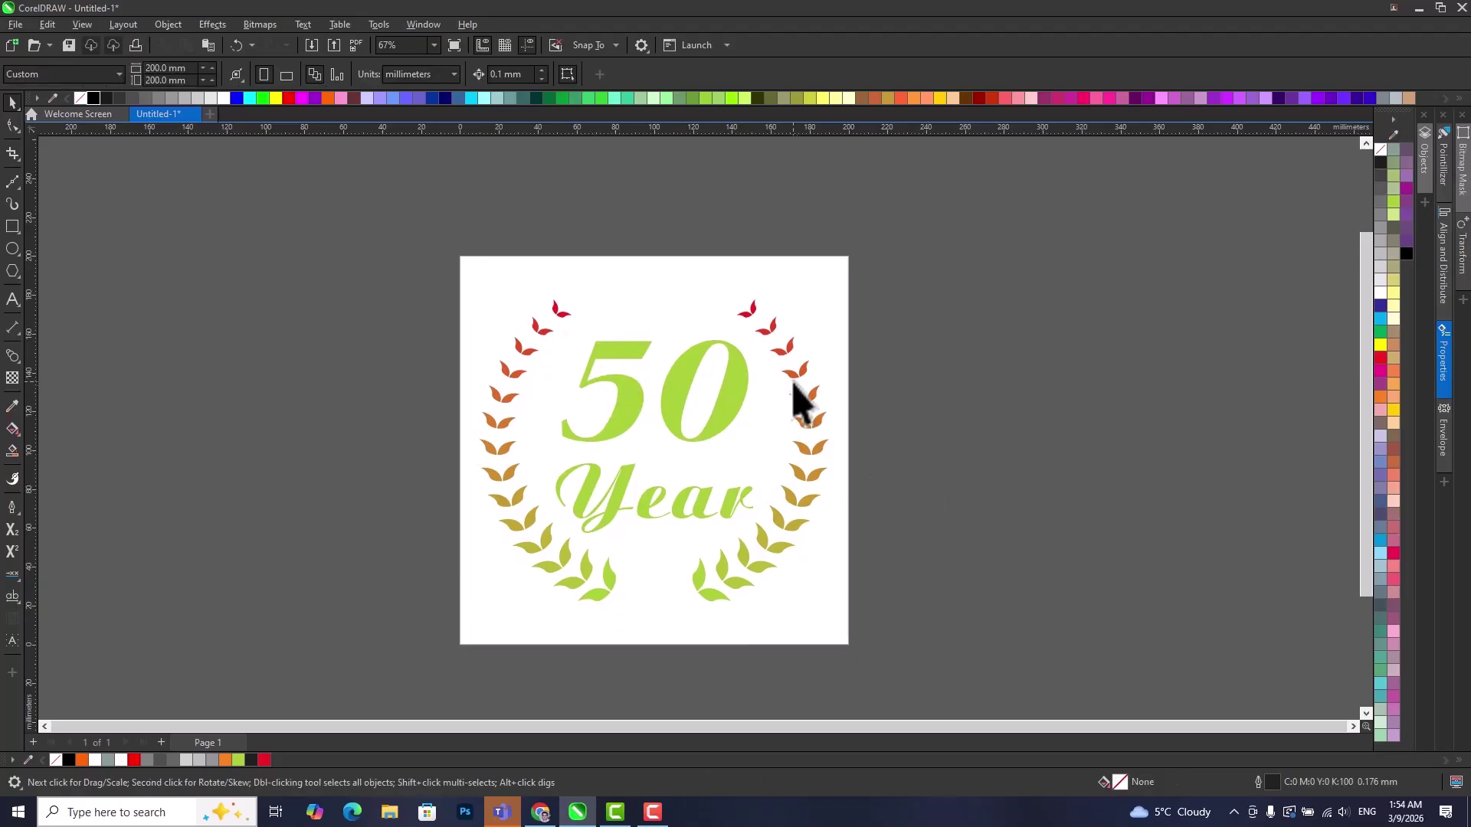
Fill the grouped wreath and text with gold (C0 M20 Y60 K20).
scroll(698, 429, up, 1)
scroll(754, 467, up, 1)
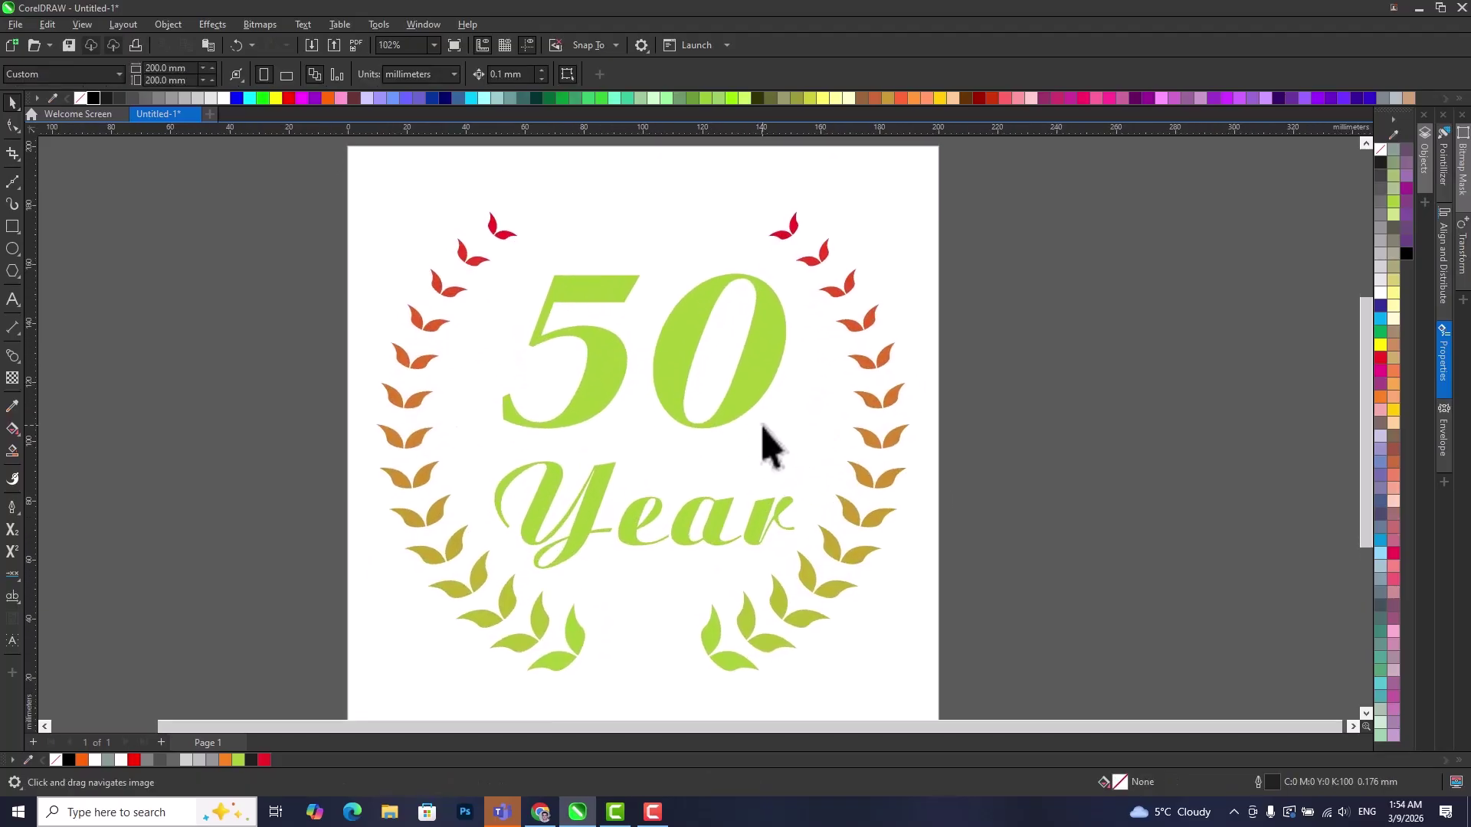
scroll(789, 446, left, 1)
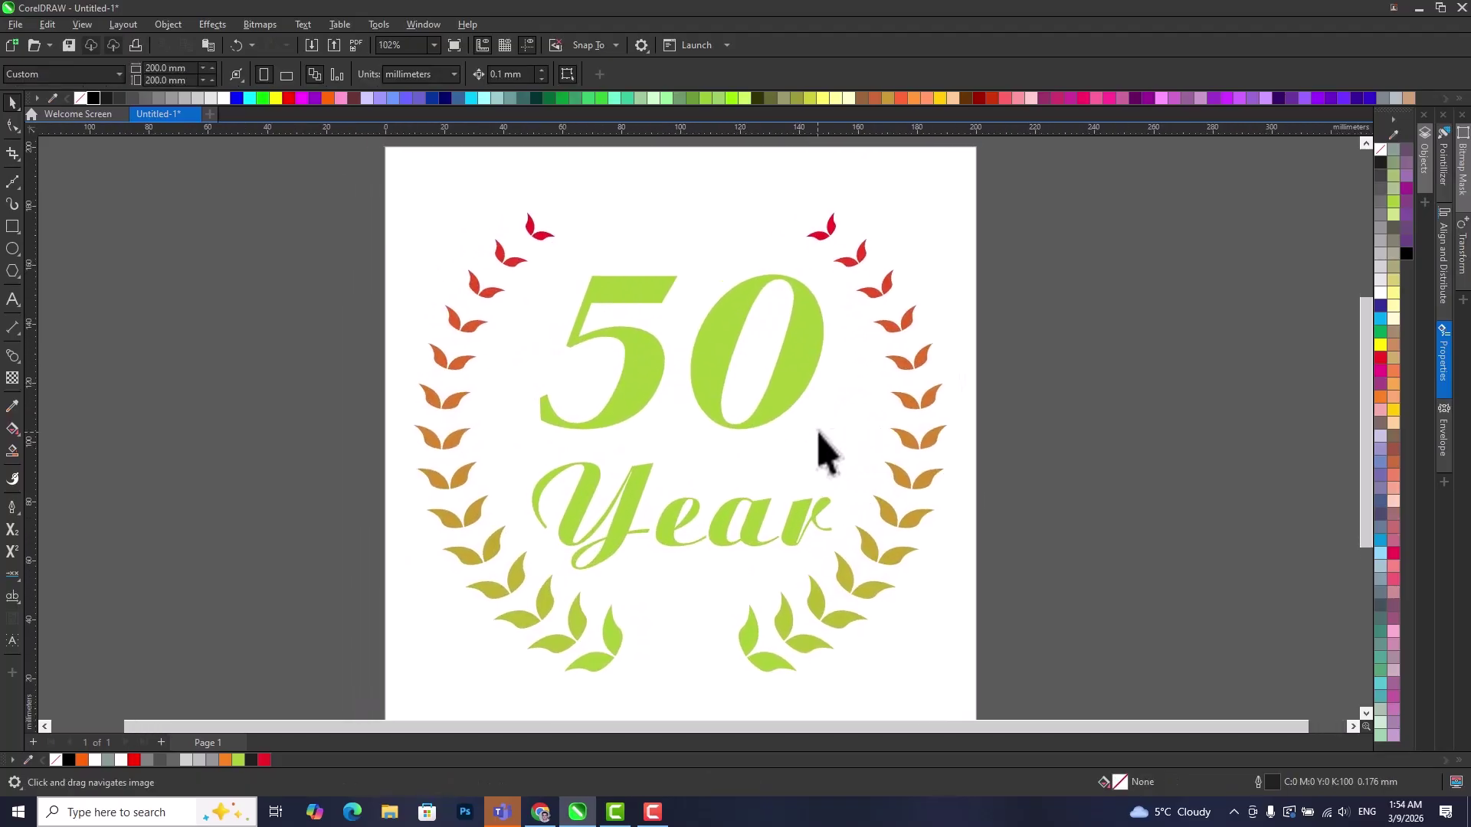
click(824, 373)
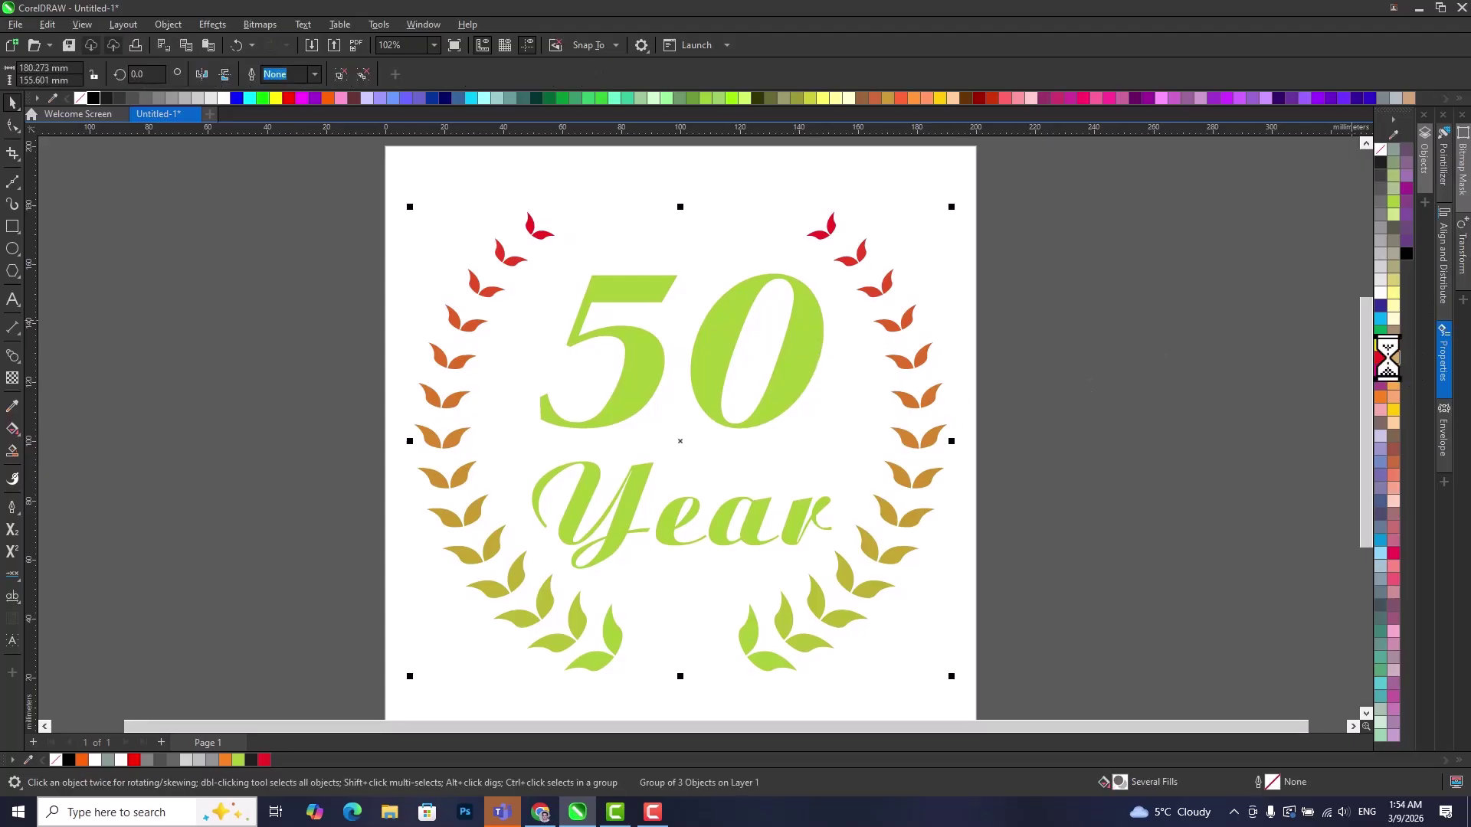
click(1393, 357)
Place a black (C0 M0 Y0 K100) duplicate of the group, shifted slightly to the right, behind the gold one as a shadow.
scroll(755, 345, up, 3)
drag(713, 334, 723, 328)
click(1379, 173)
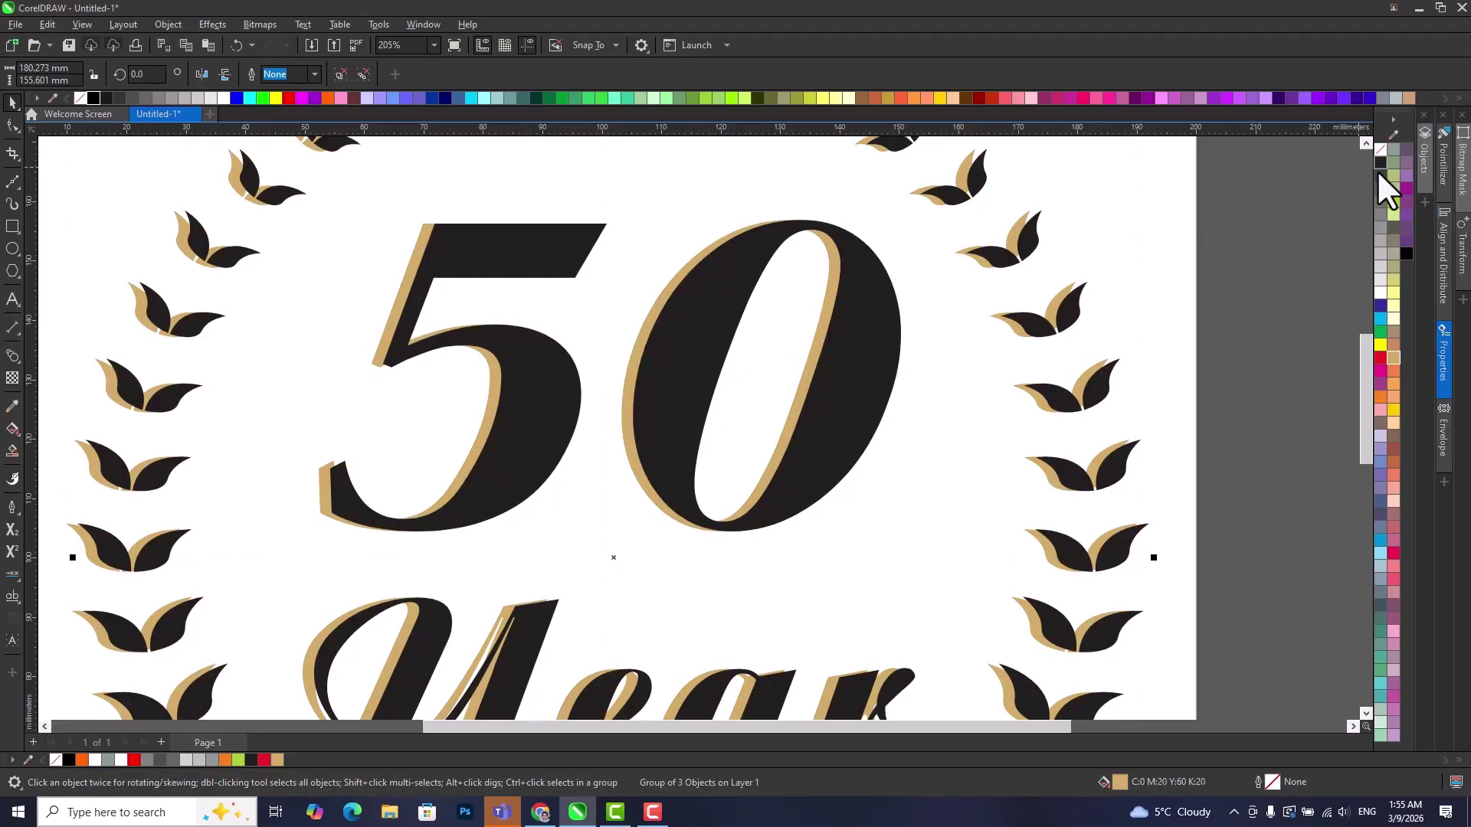
key(ctrl+Page_Down)
scroll(996, 414, down, 3)
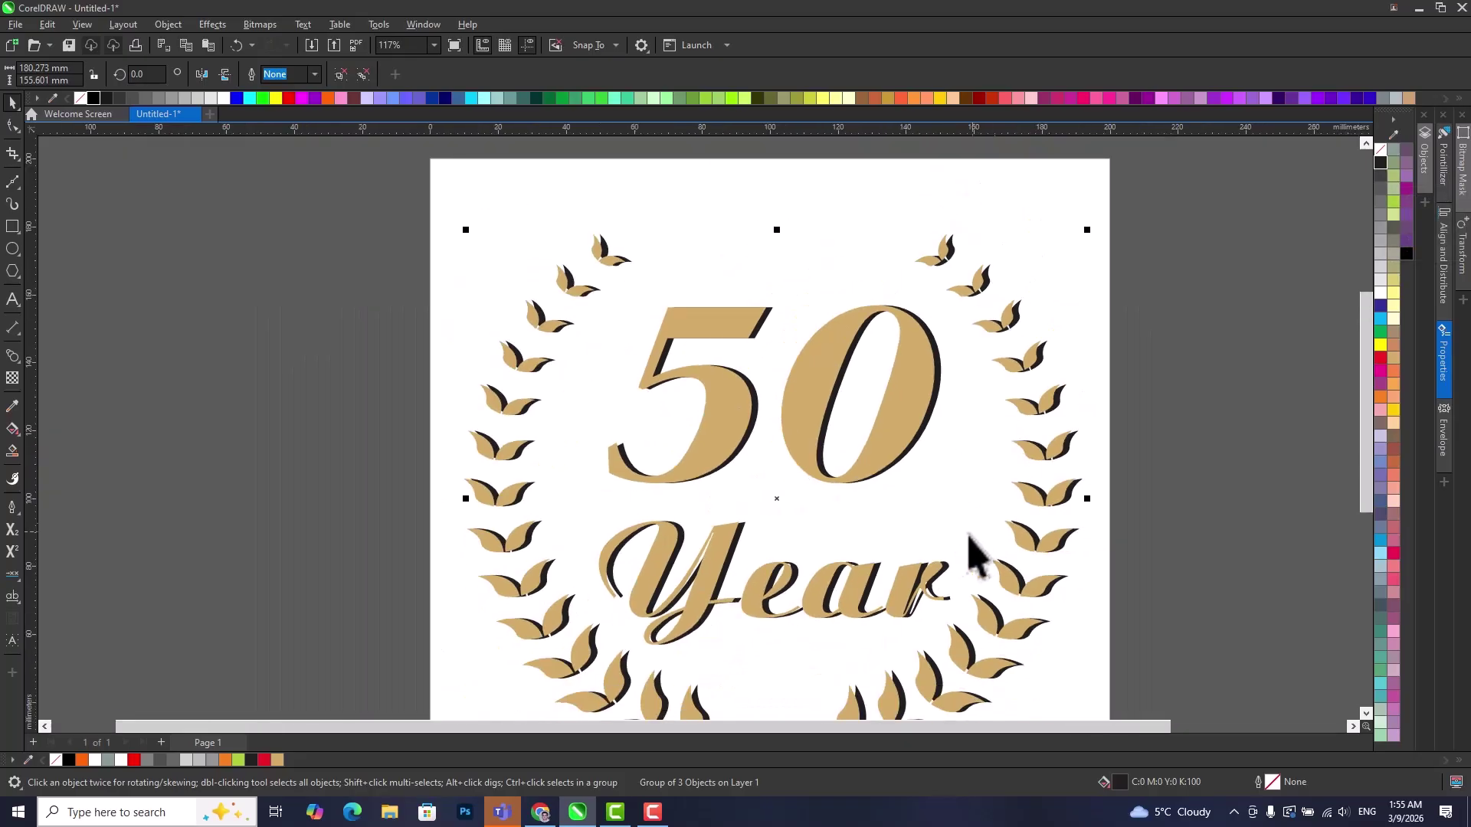
scroll(980, 548, right, 3)
scroll(980, 547, down, 1)
key(Escape)
Apply a vertical fountain fill to the gold "50" and sample the artwork's gold as its end colour.
click(720, 331)
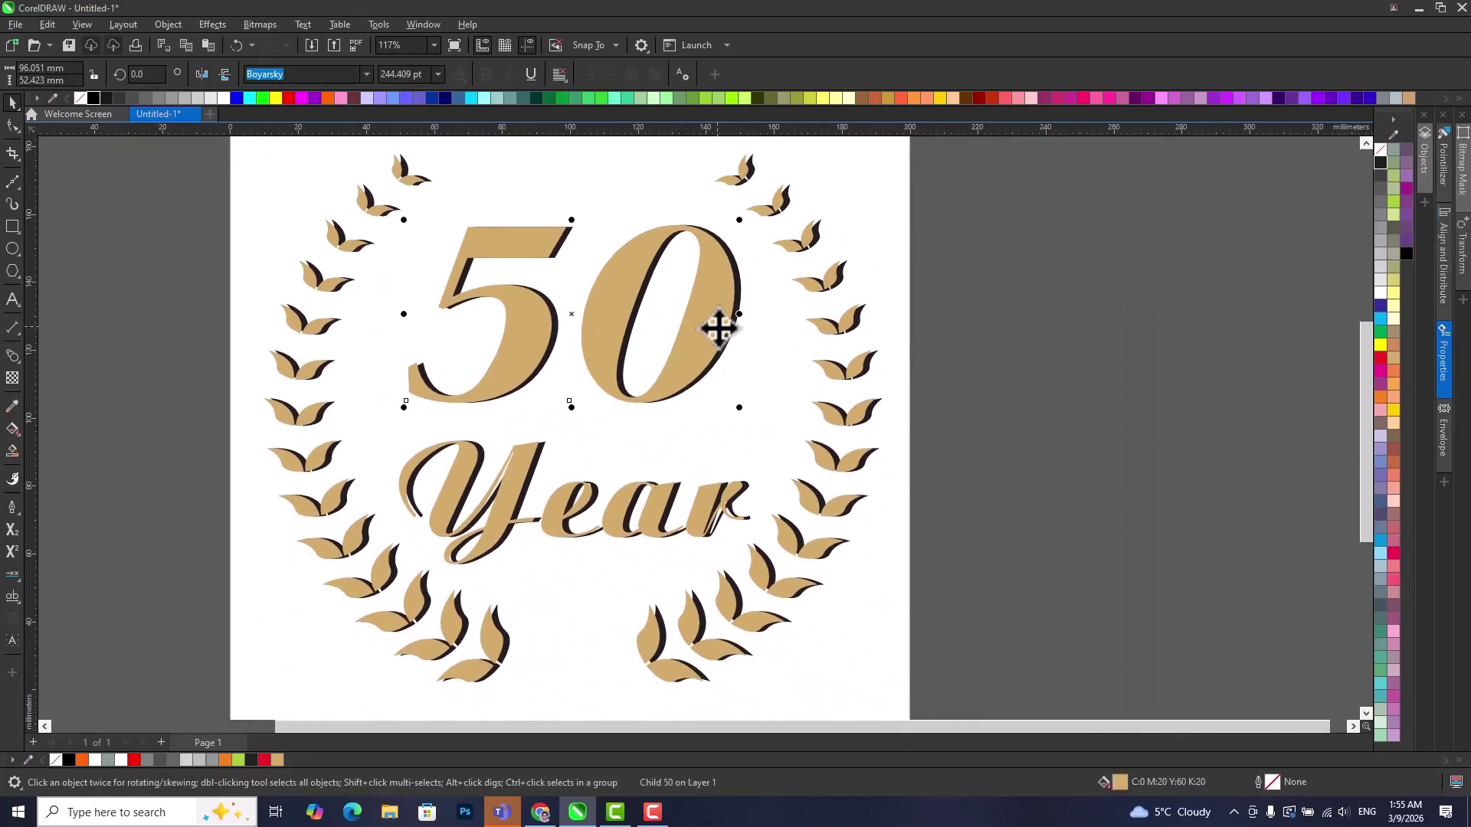
click(12, 430)
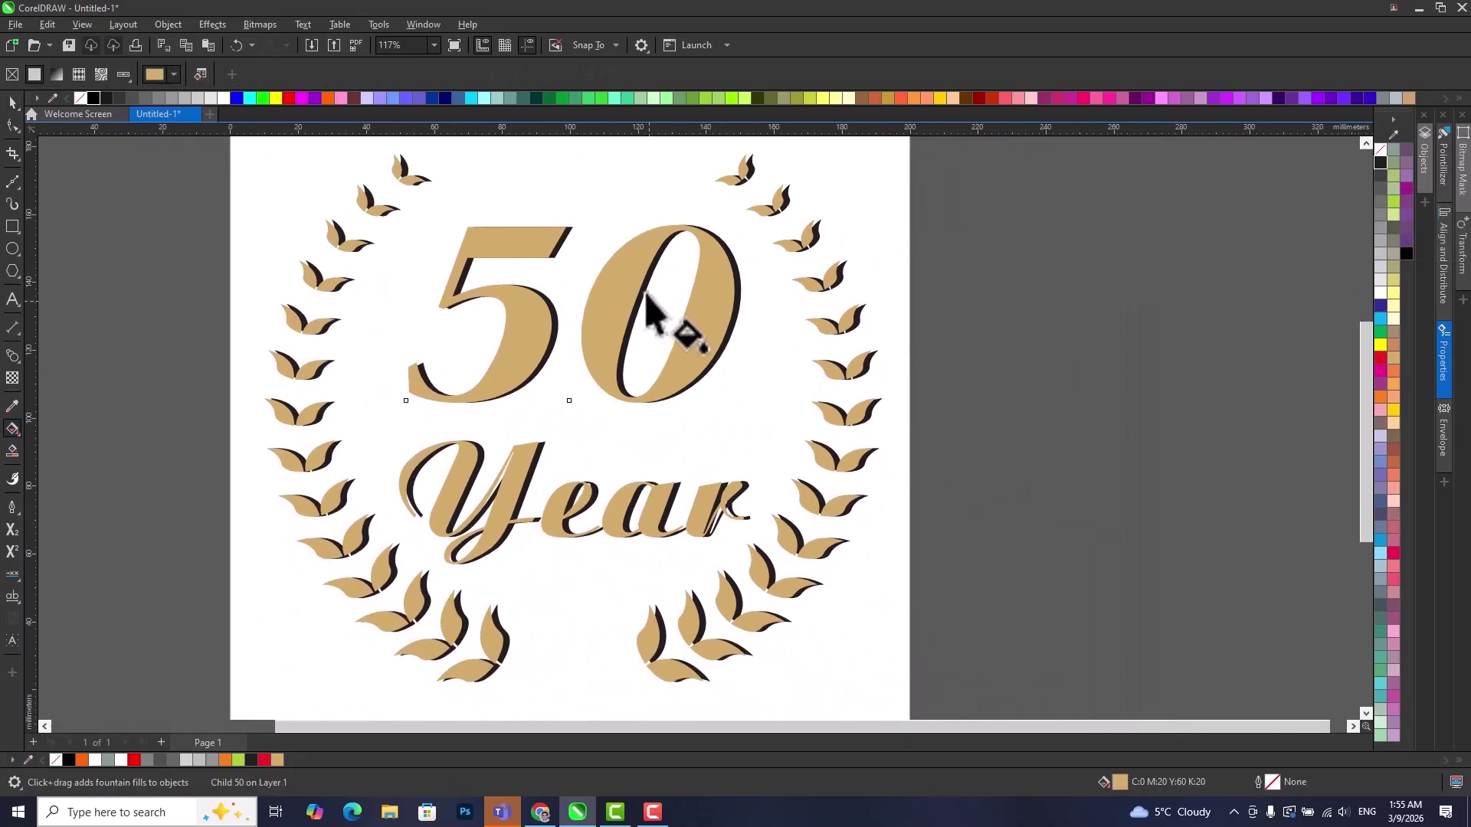
drag(565, 247, 564, 359)
click(575, 351)
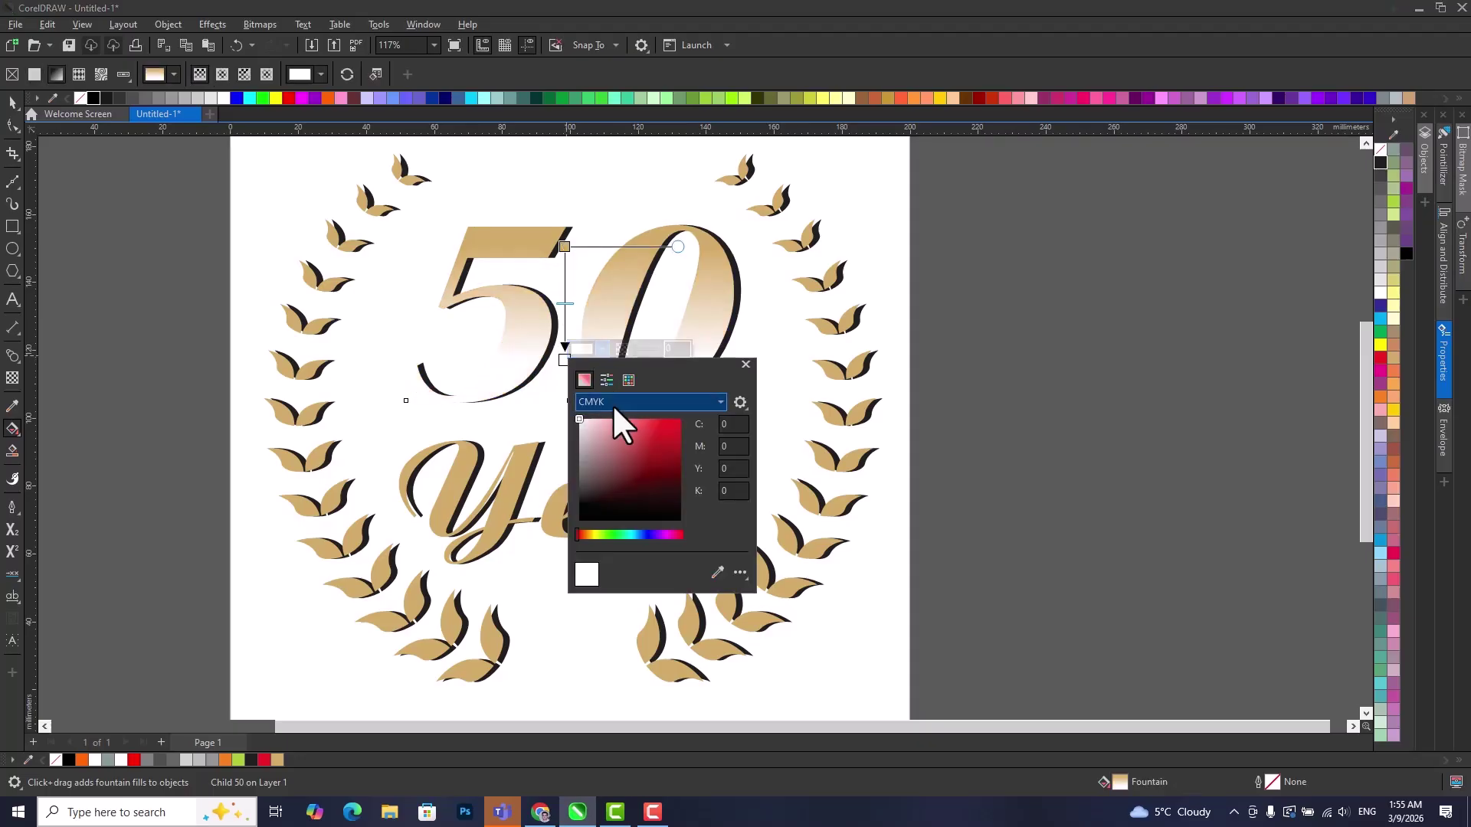
click(716, 572)
click(664, 234)
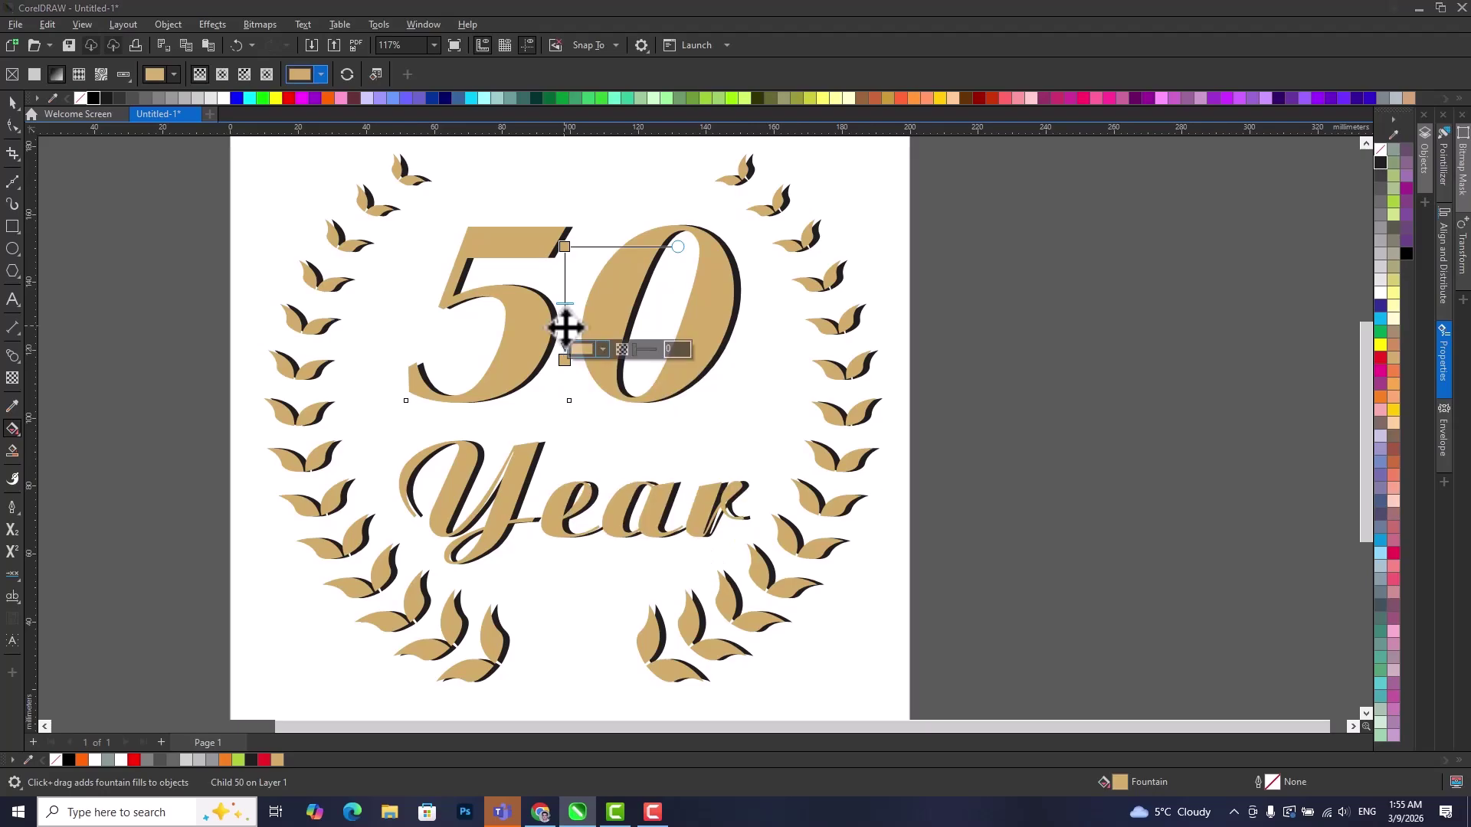
Add a dark brown colour stop in the lower half of the "50" fountain fill.
double_click(565, 328)
click(580, 316)
mouse_move(588, 438)
mouse_down()
mouse_move(568, 433)
mouse_move(616, 448)
mouse_move(633, 430)
mouse_up()
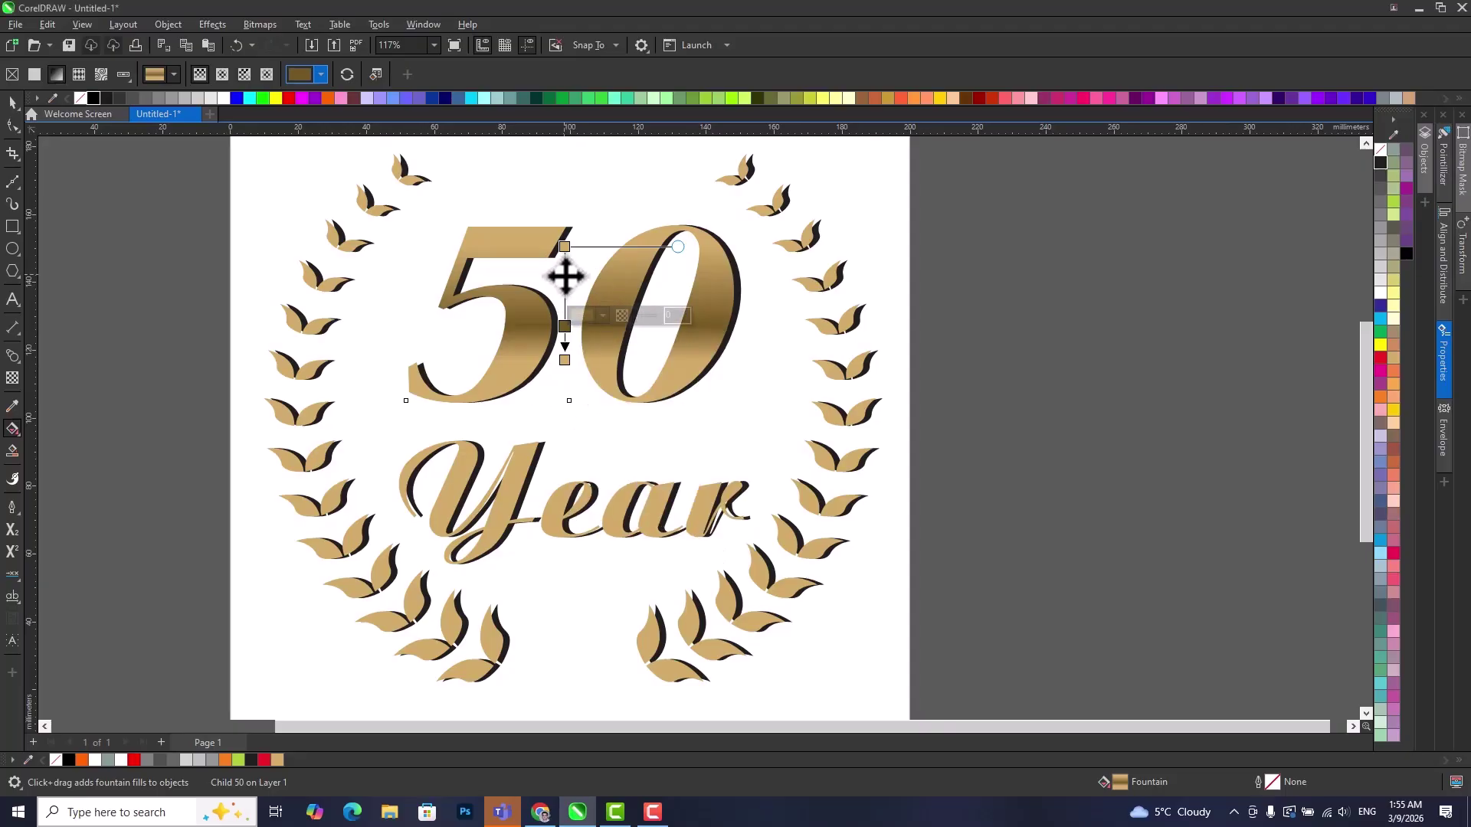
Add more colour stops in the upper part of the "50" fountain fill and make the one nearest the start dark brown.
scroll(570, 268, up, 2)
double_click(567, 303)
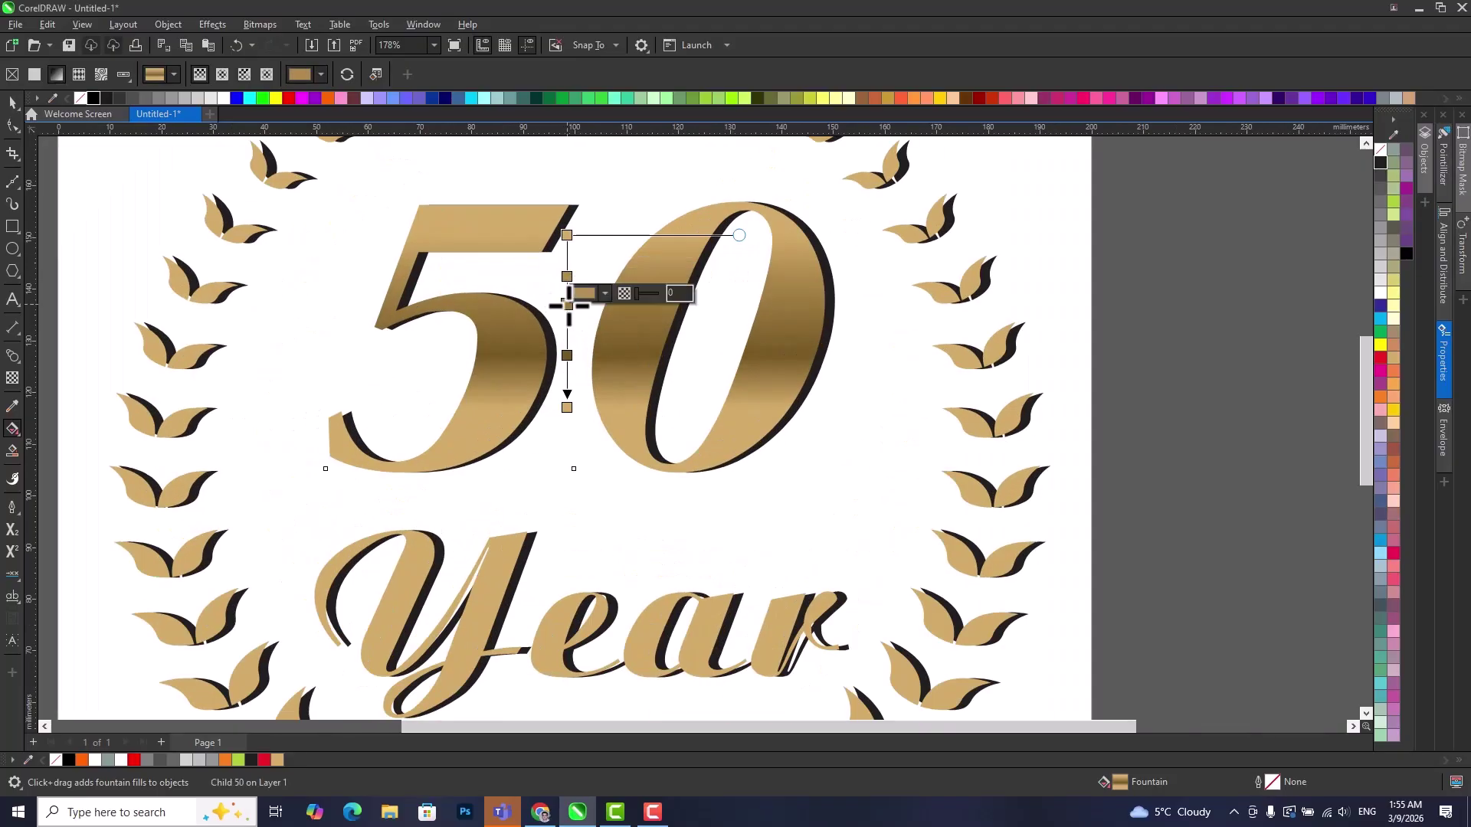
double_click(567, 253)
click(605, 244)
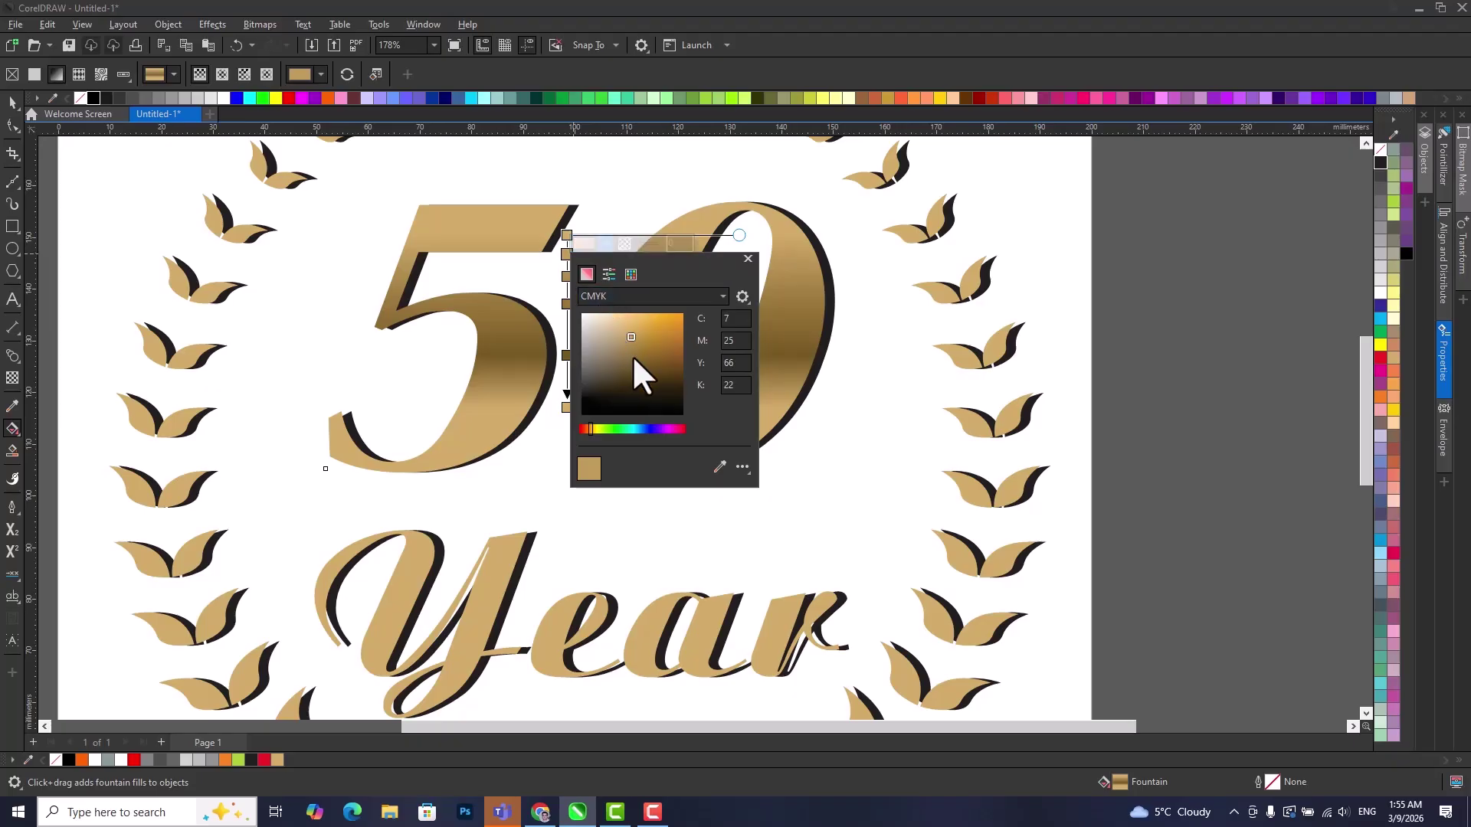
click(647, 369)
Recolour the stop just below the upper dark brown one to near-white (C0 M1 Y4 K0).
click(566, 275)
click(581, 266)
click(595, 337)
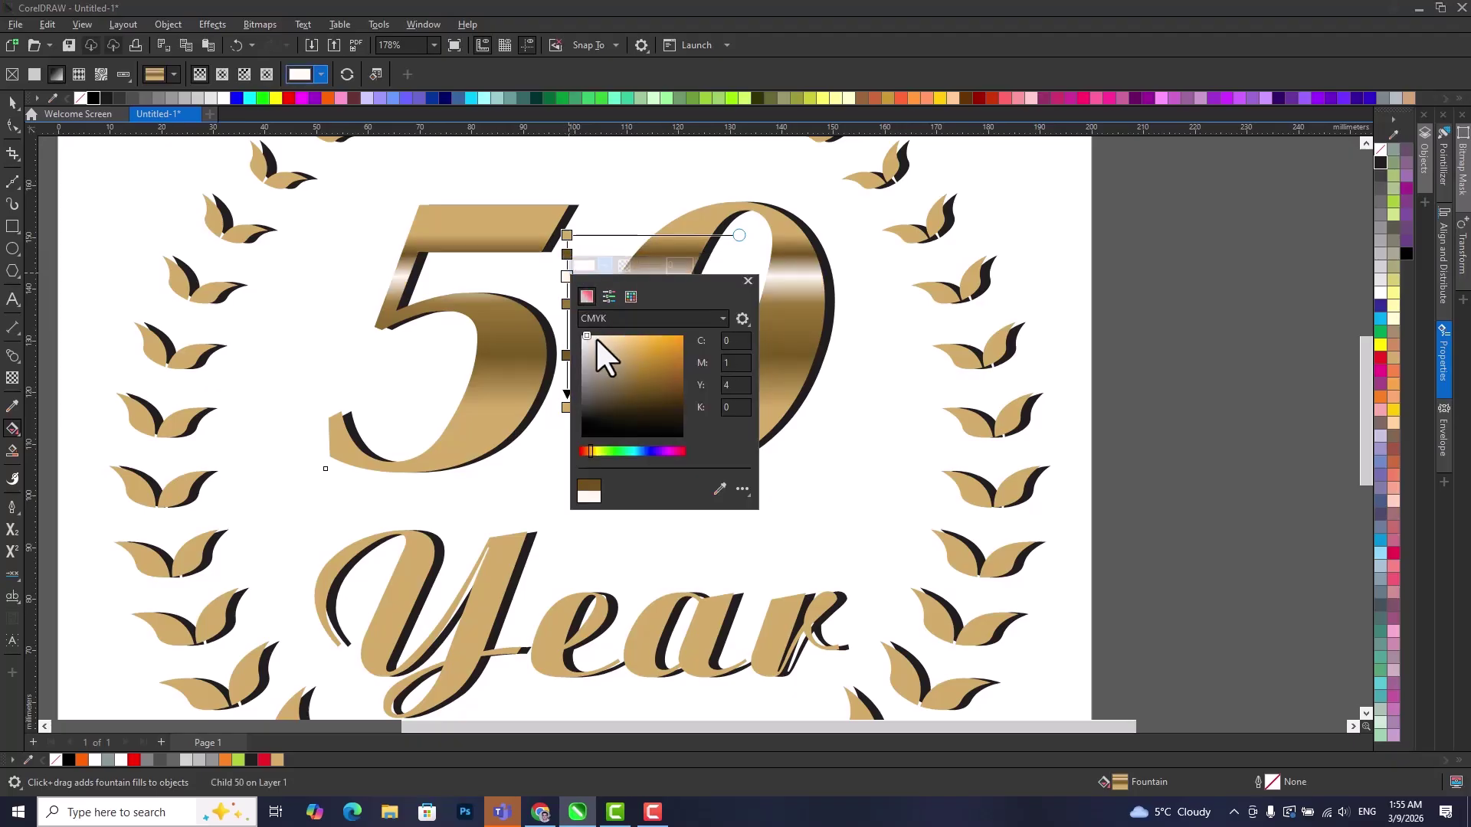
Extend the "50" fountain fill downward and add two stops near its lower end, making the upper one white (C0 M0 Y0 K0).
drag(567, 408, 567, 449)
double_click(567, 416)
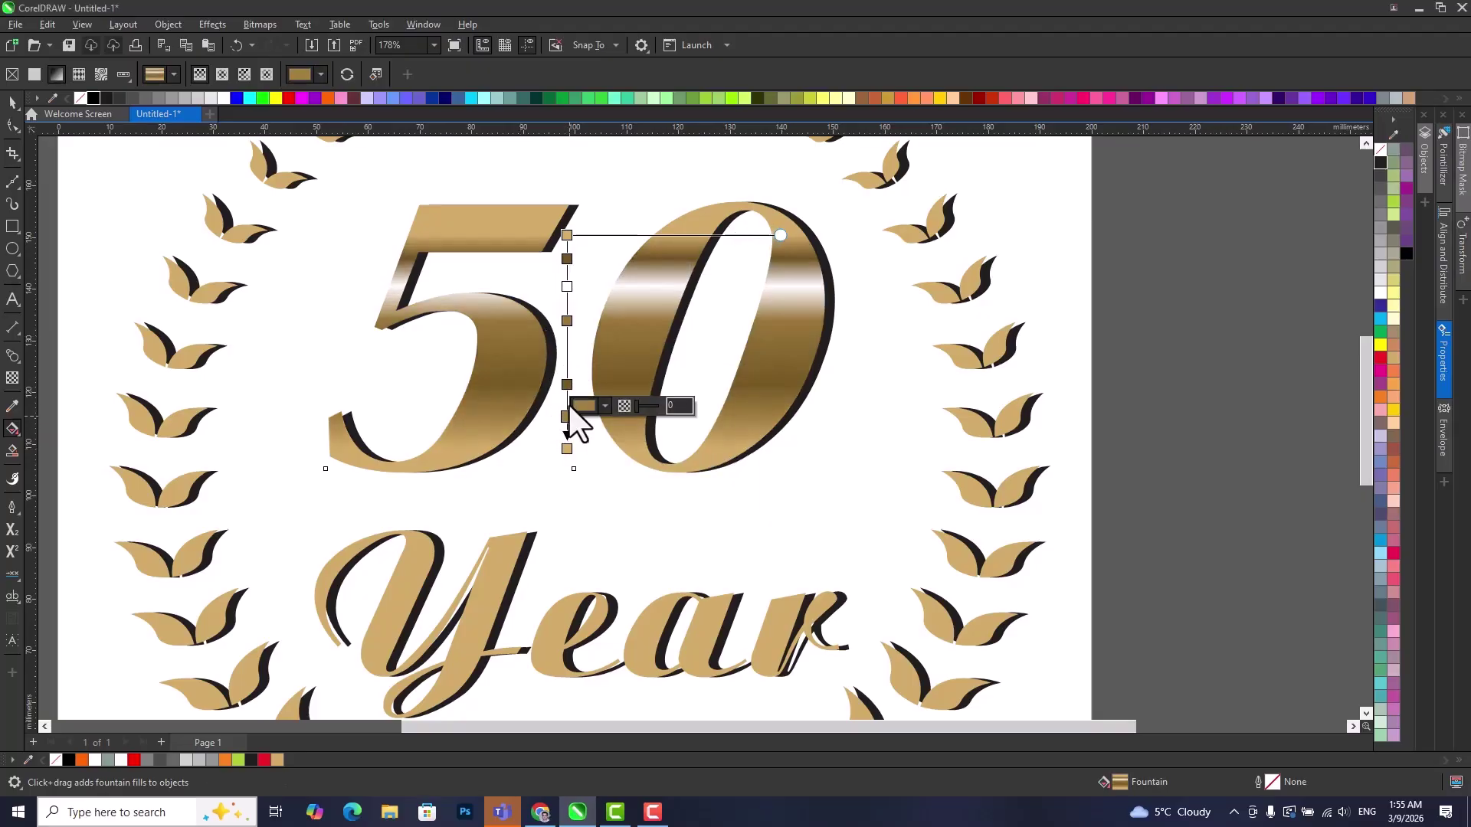
double_click(567, 397)
click(605, 383)
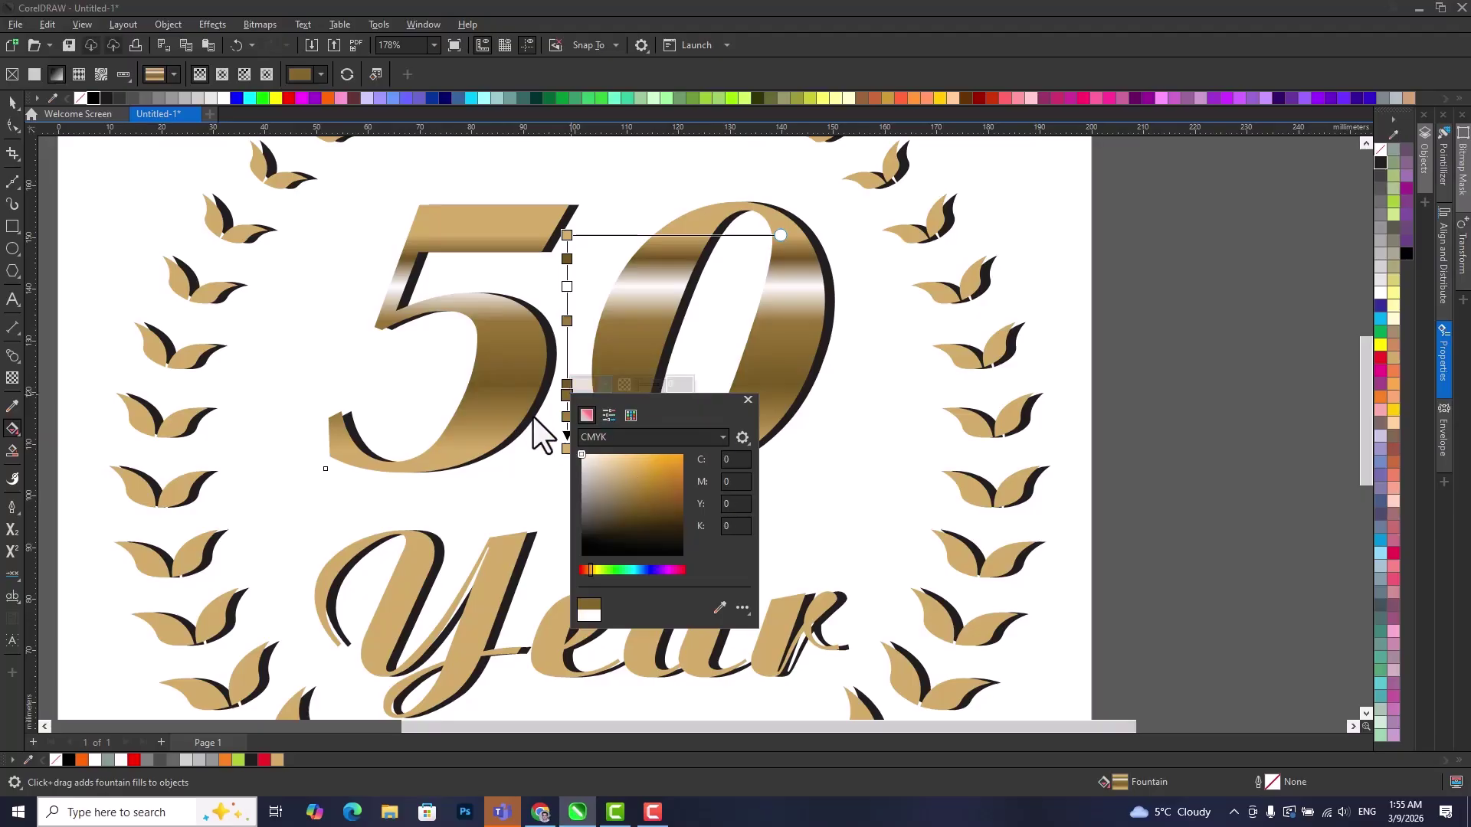
click(485, 371)
drag(567, 451, 567, 464)
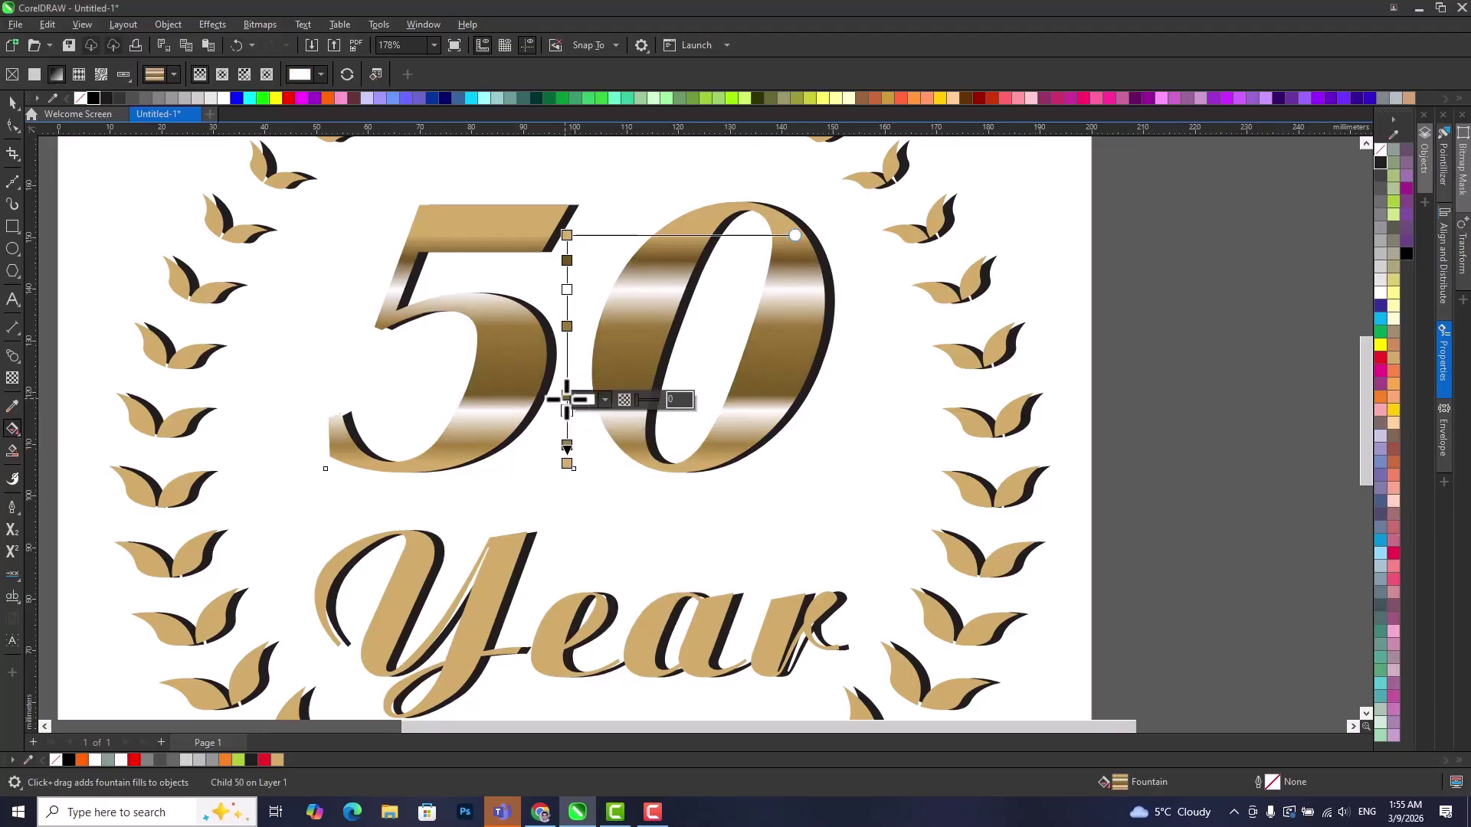
Add a gold stop sampled from the artwork (C0 M20 Y60 K20) above the lower white stop and remove the dark brown stop above it.
double_click(566, 349)
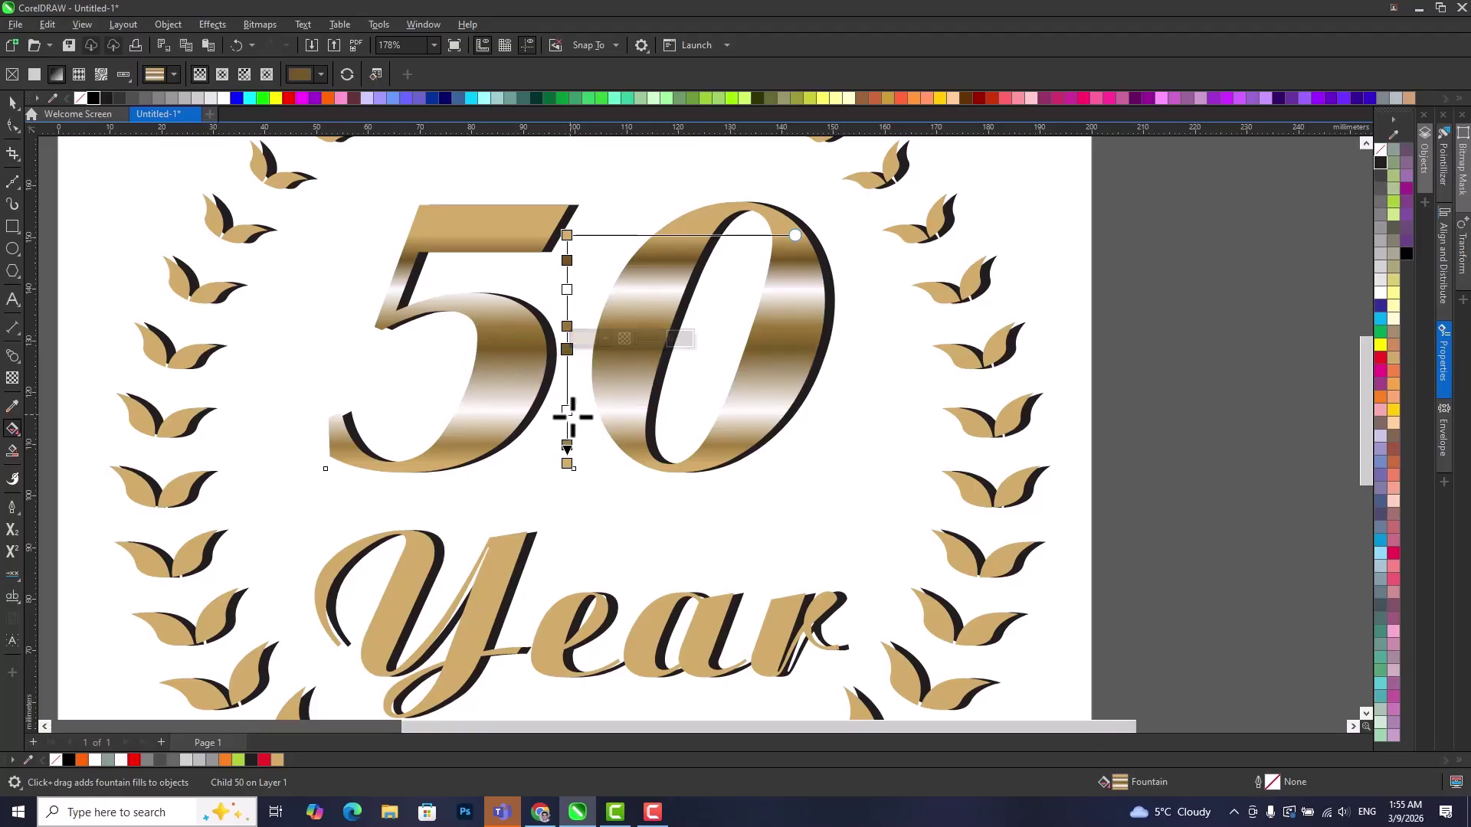
scroll(628, 431, down, 2)
double_click(575, 383)
click(591, 374)
click(725, 596)
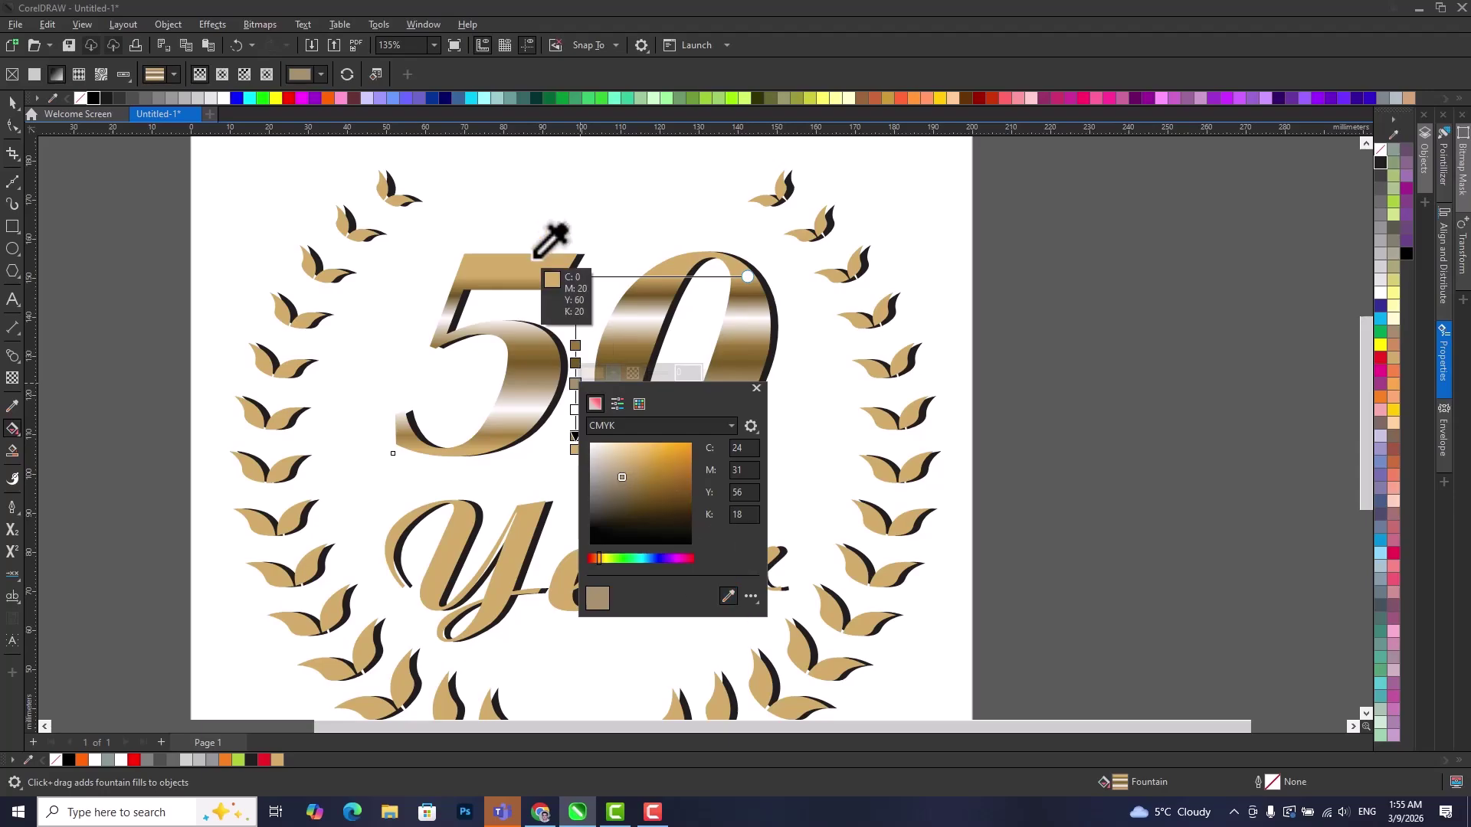
click(544, 257)
click(558, 381)
click(573, 385)
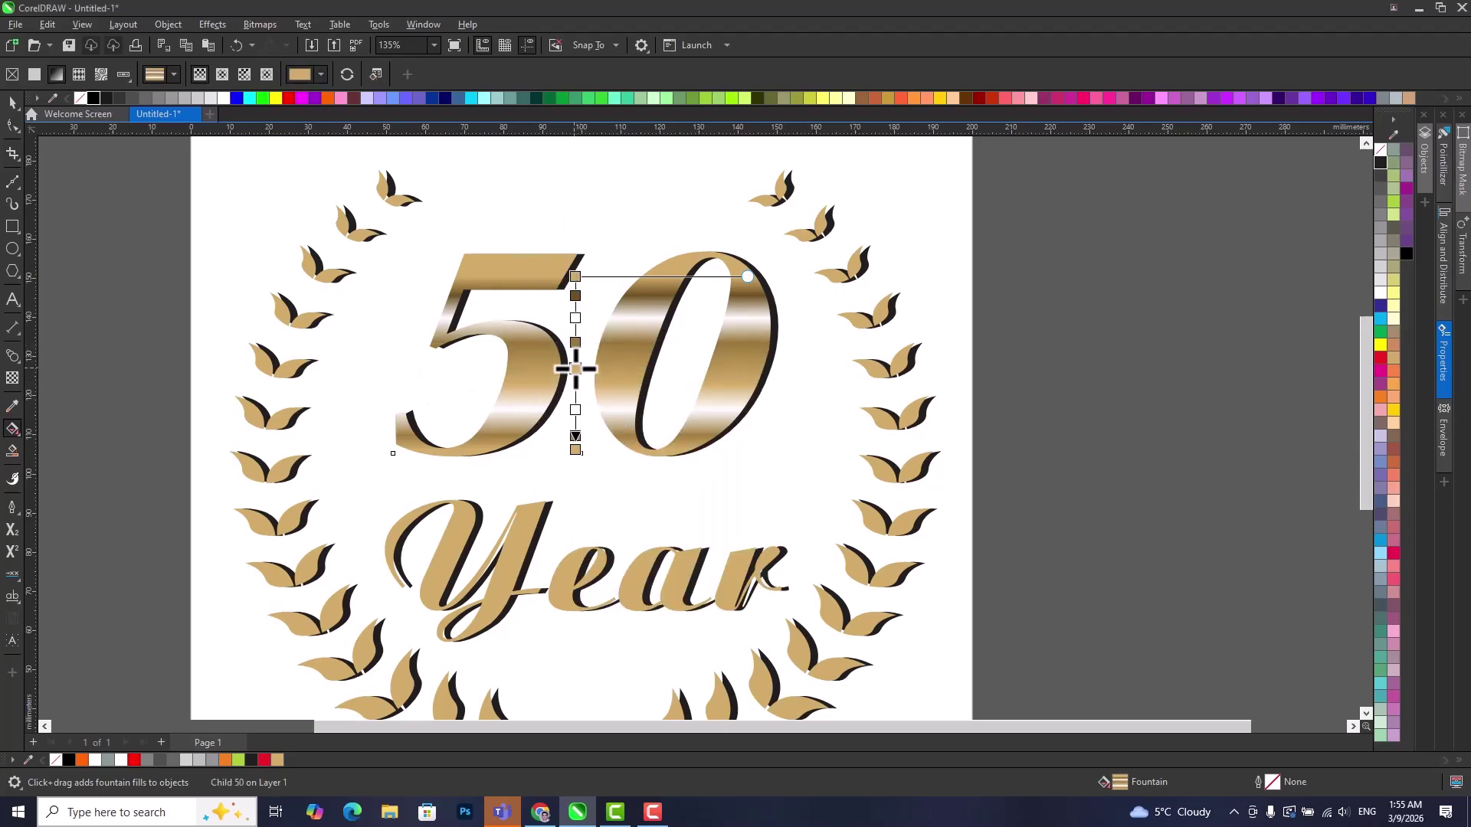
key(ctrl+z)
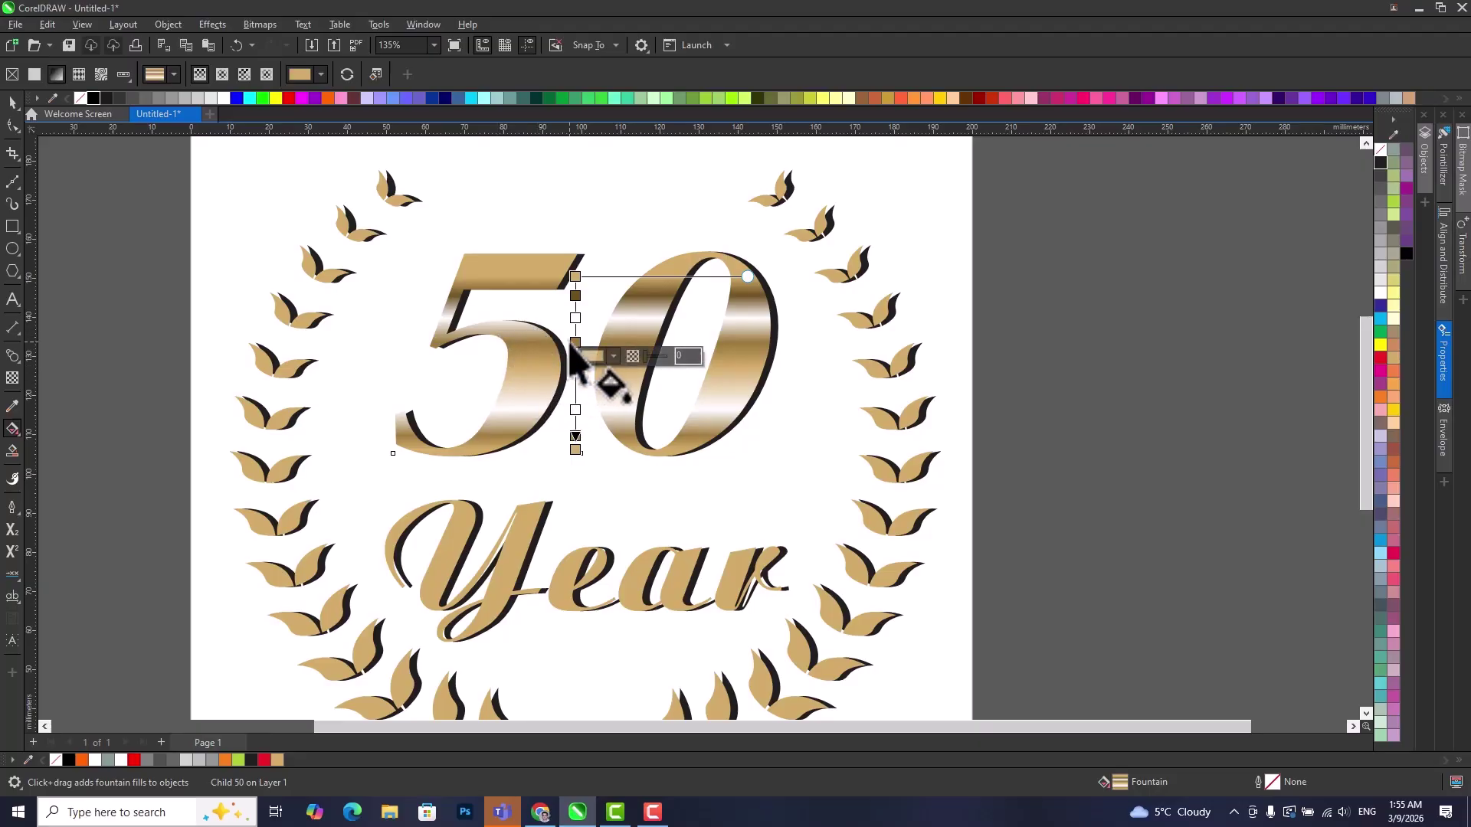
Recolour the middle brown stop and the lowest brown stop of the "50" fill to golden brown, and deselect the digits.
click(594, 330)
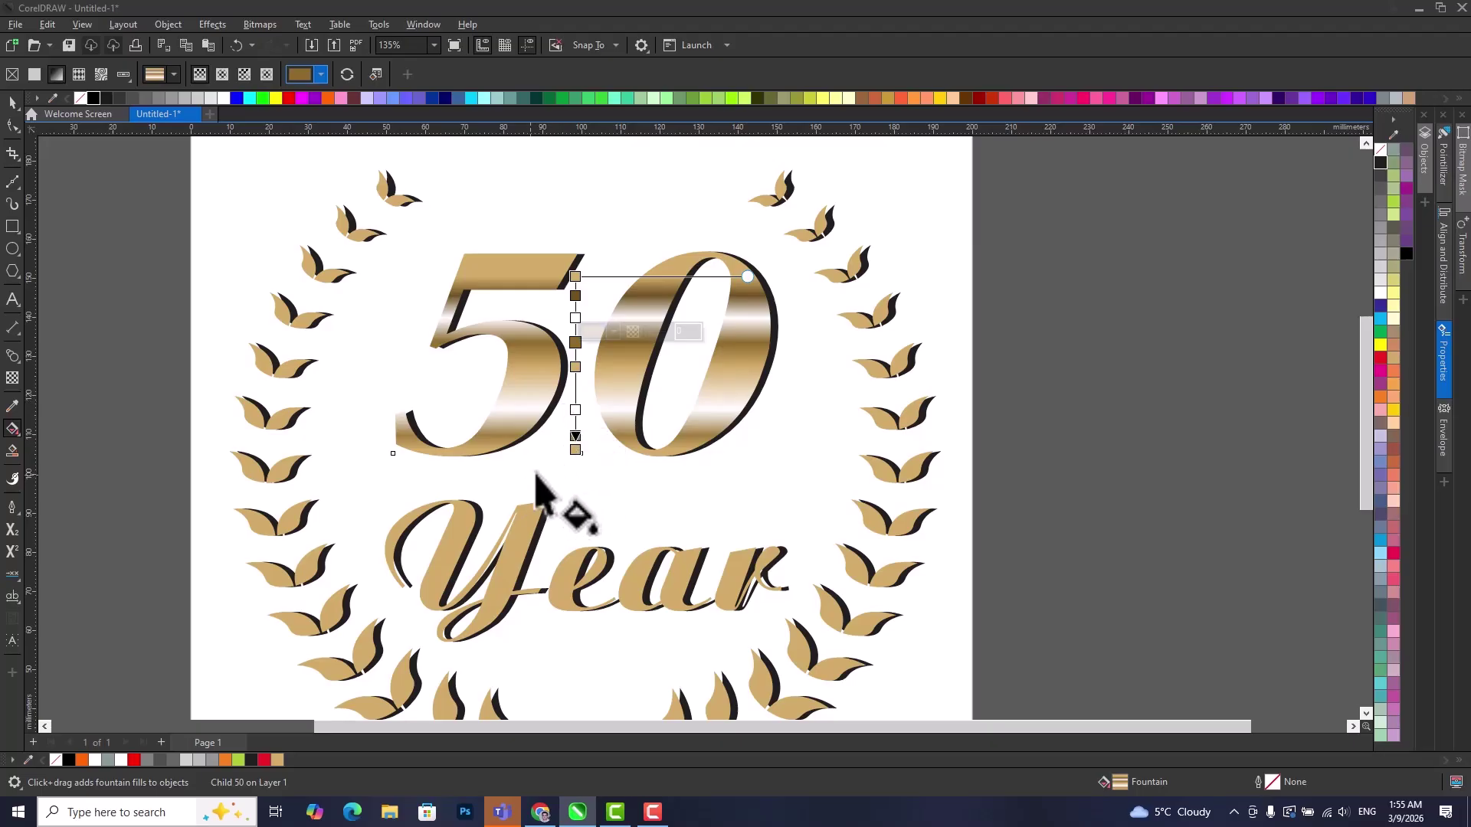
click(575, 436)
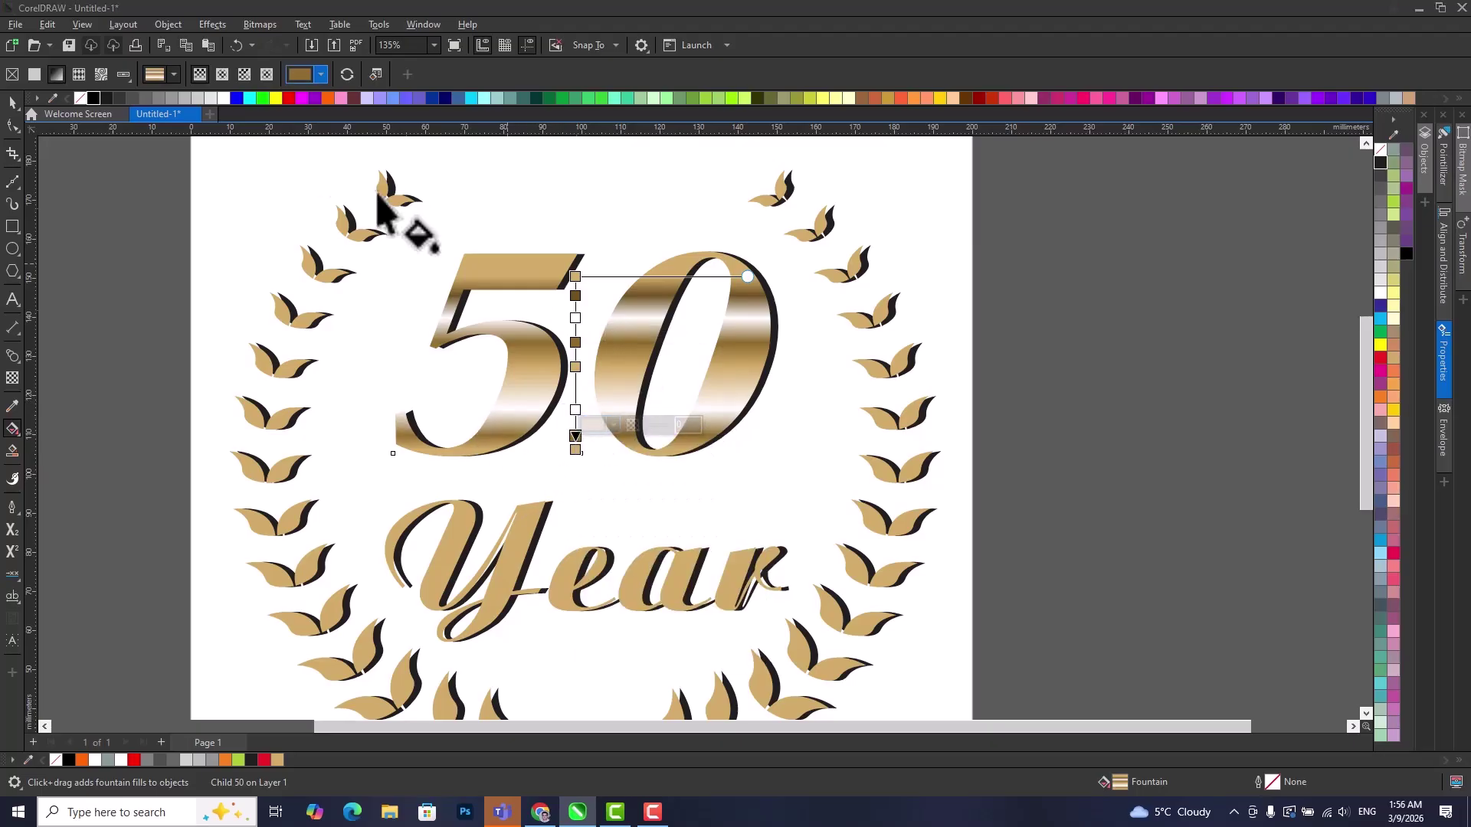
click(14, 103)
click(1100, 443)
scroll(681, 300, up, 2)
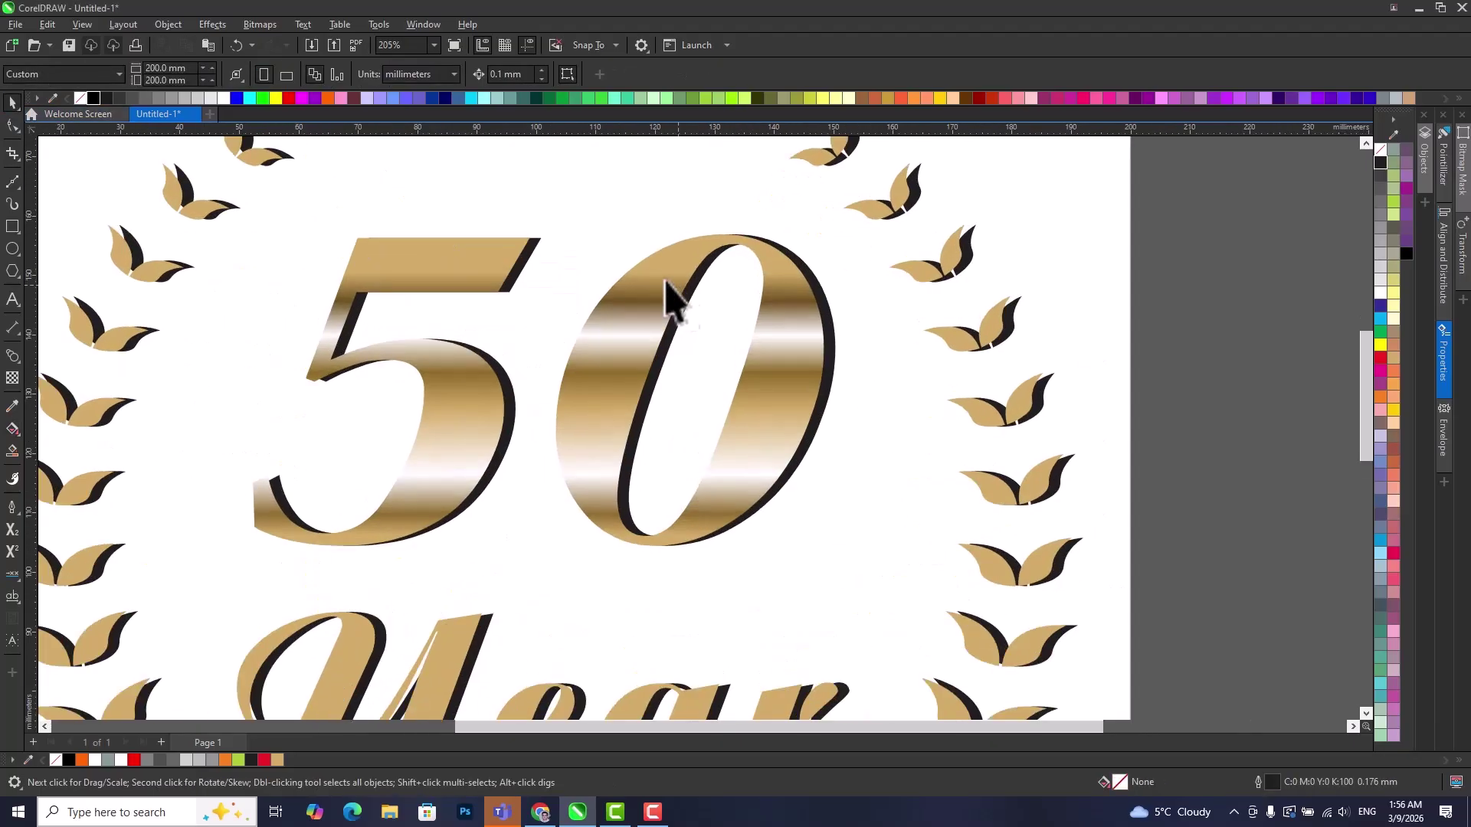
scroll(596, 448, down, 1)
Move the start of the "50" fountain fill up to the top edge of the digits.
click(448, 234)
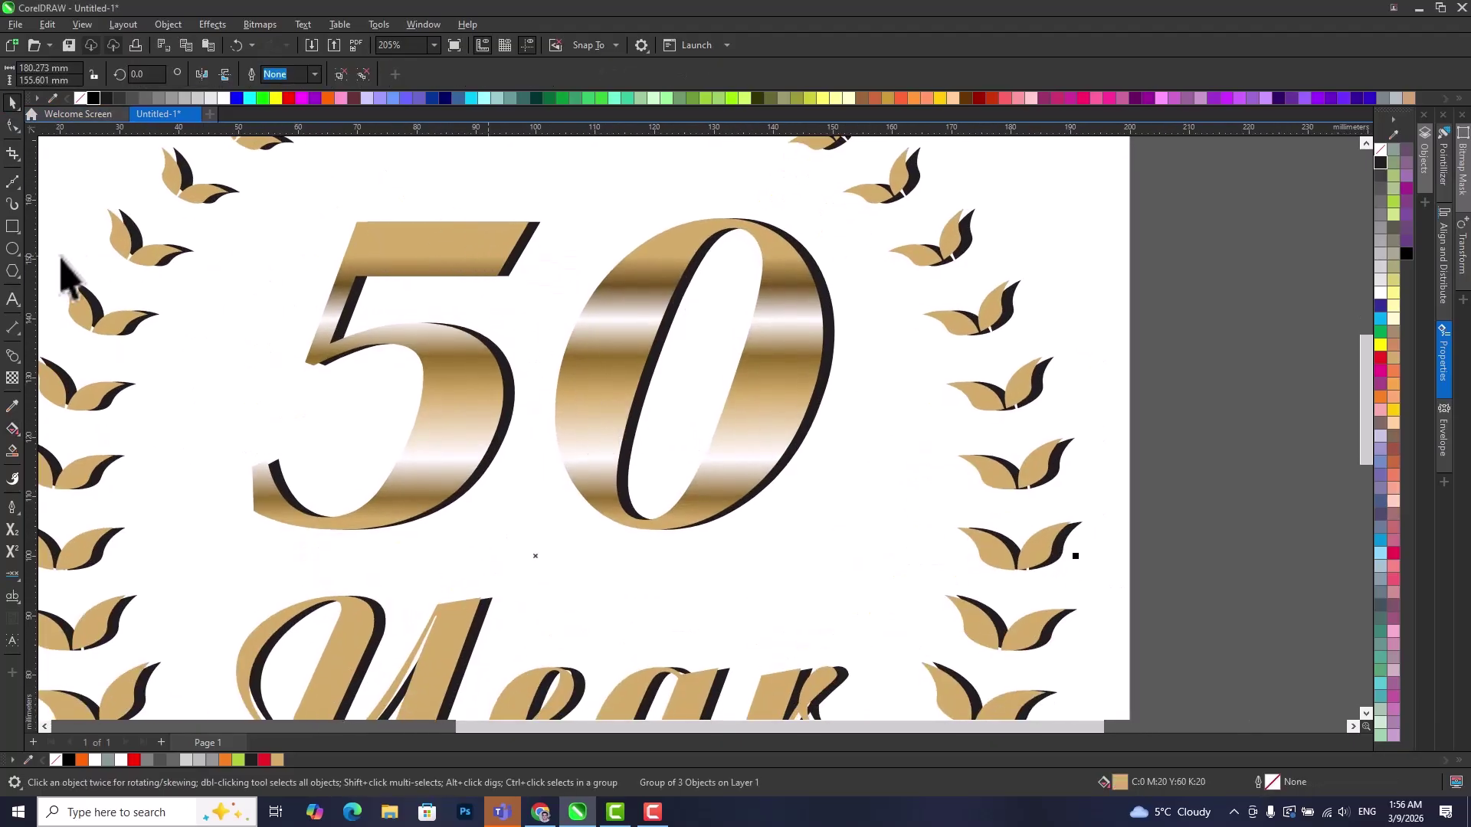
click(10, 427)
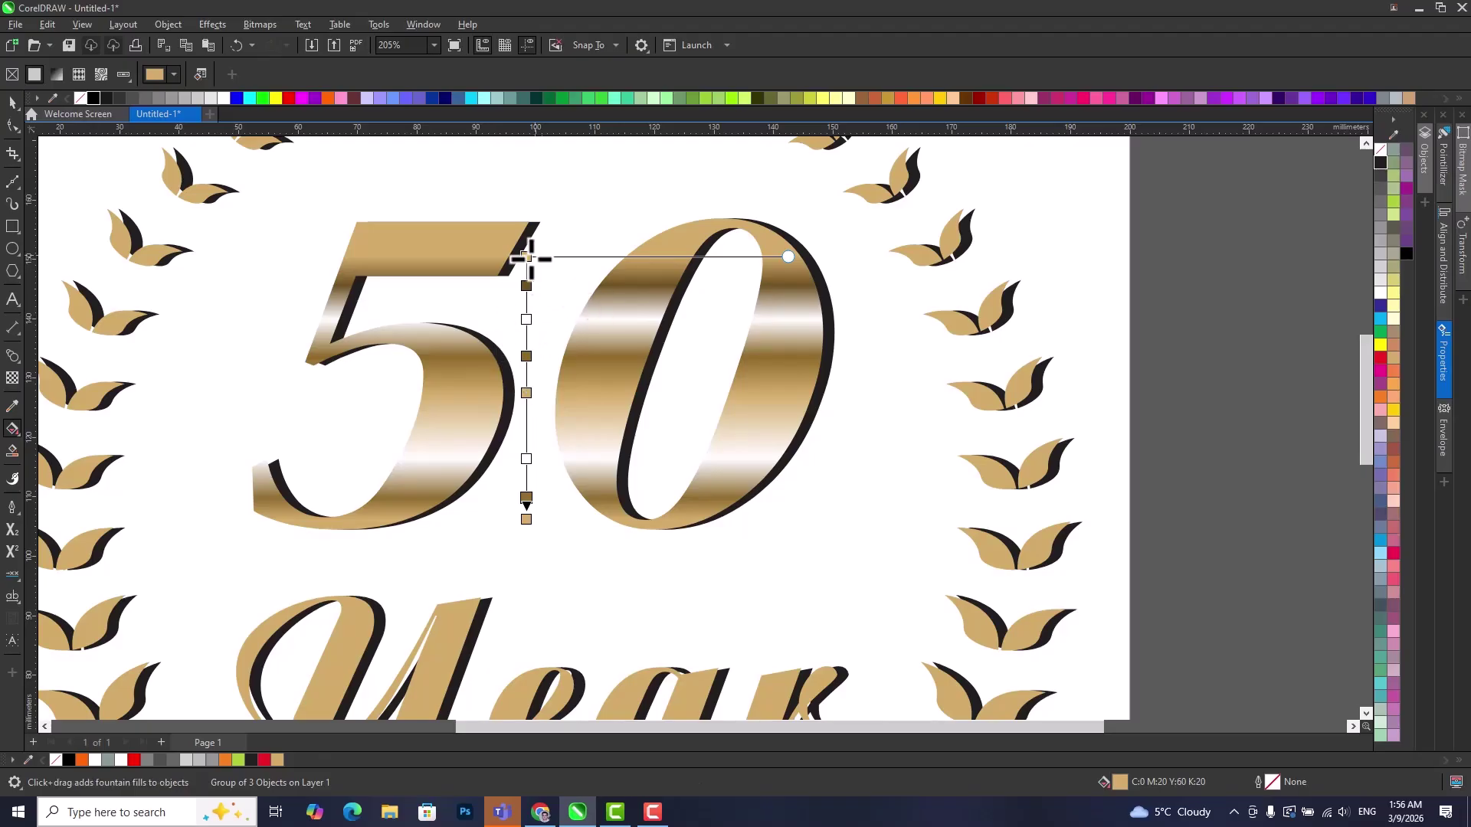
scroll(551, 318, down, 1)
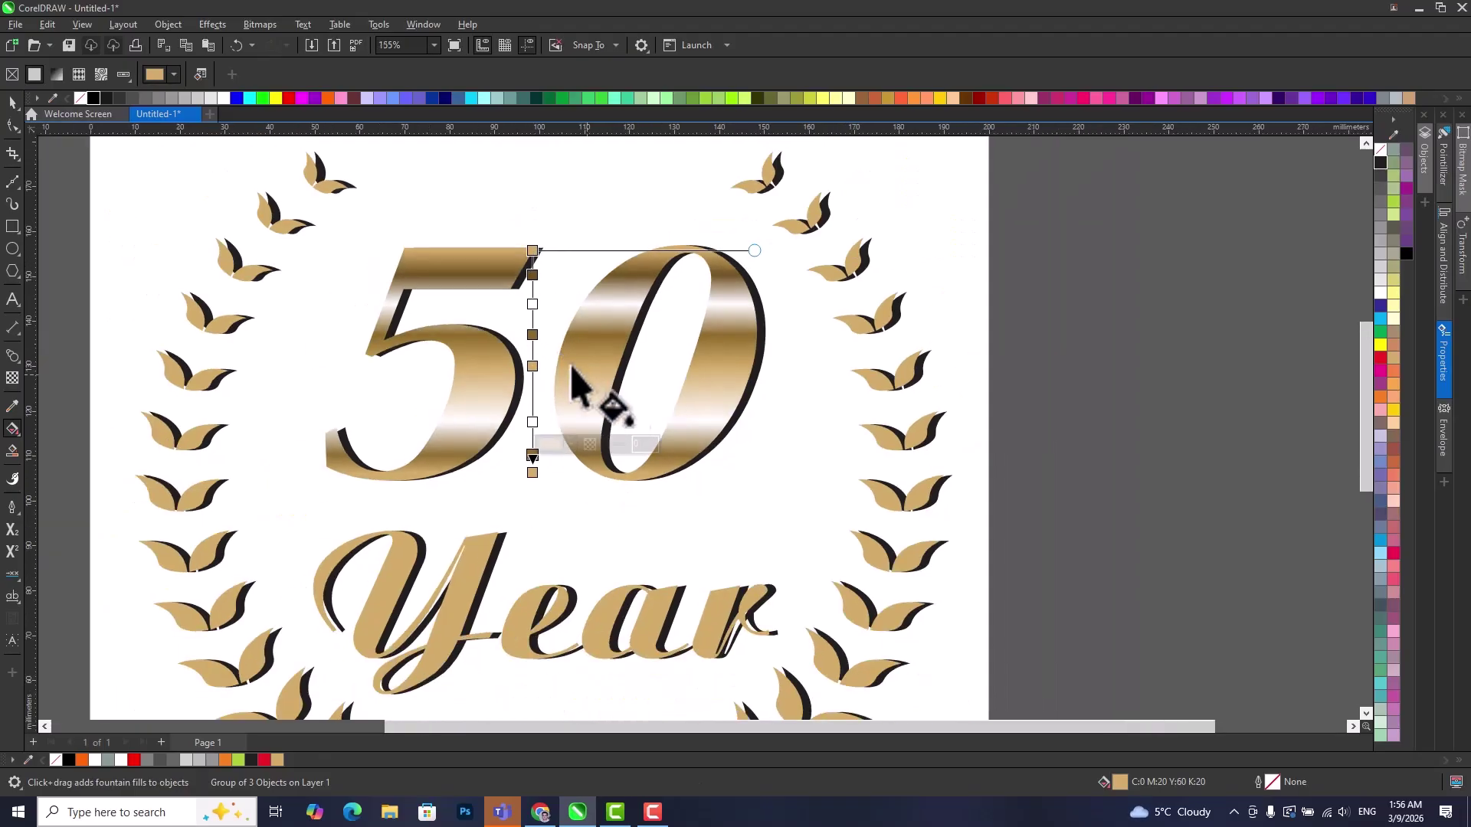
Copy the "50" fountain fill onto the fifth leaf pair from the top of the wreath's right side.
scroll(709, 284, up, 1)
key(space)
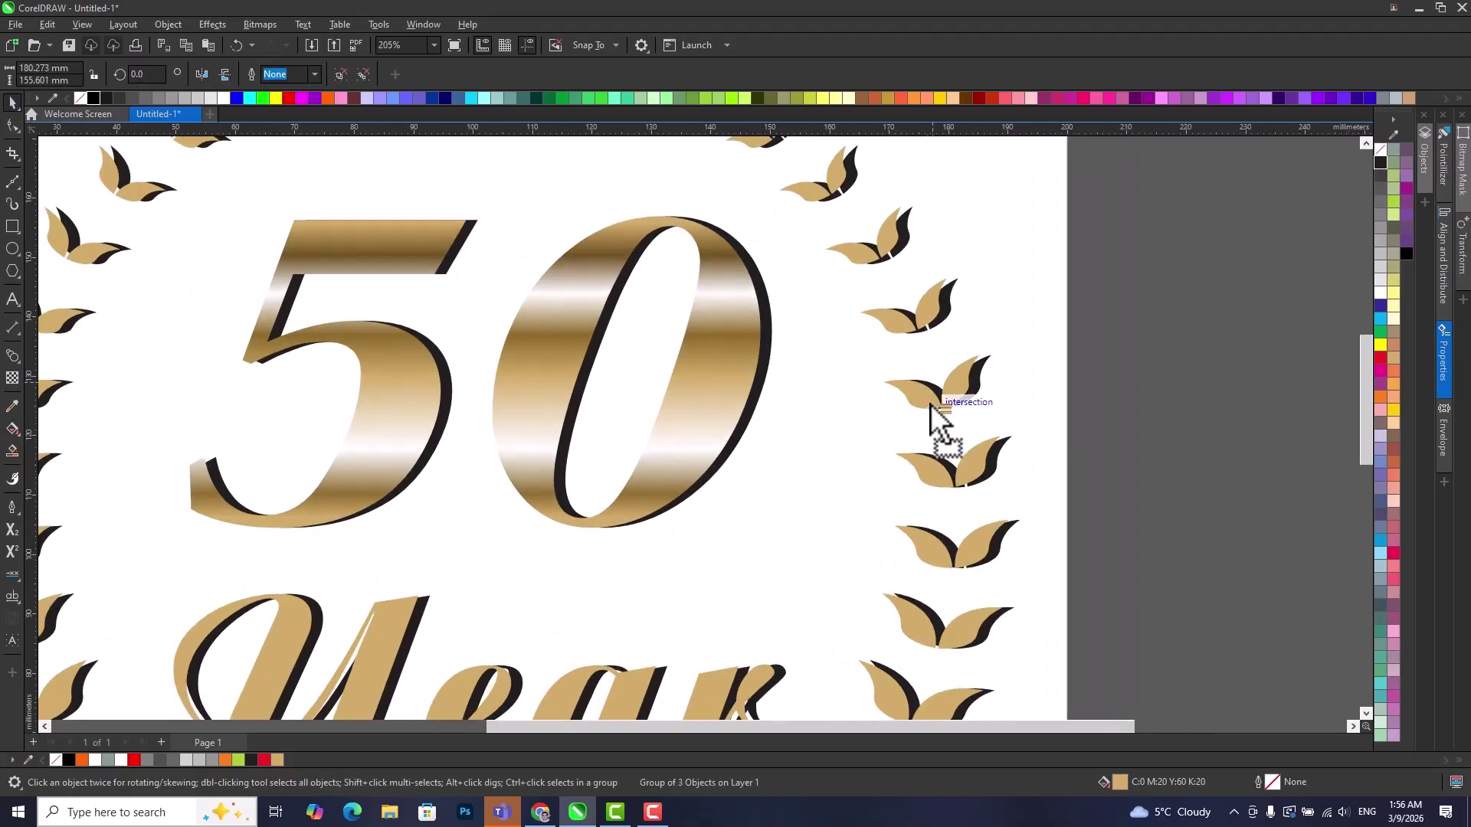
scroll(950, 410, down, 2)
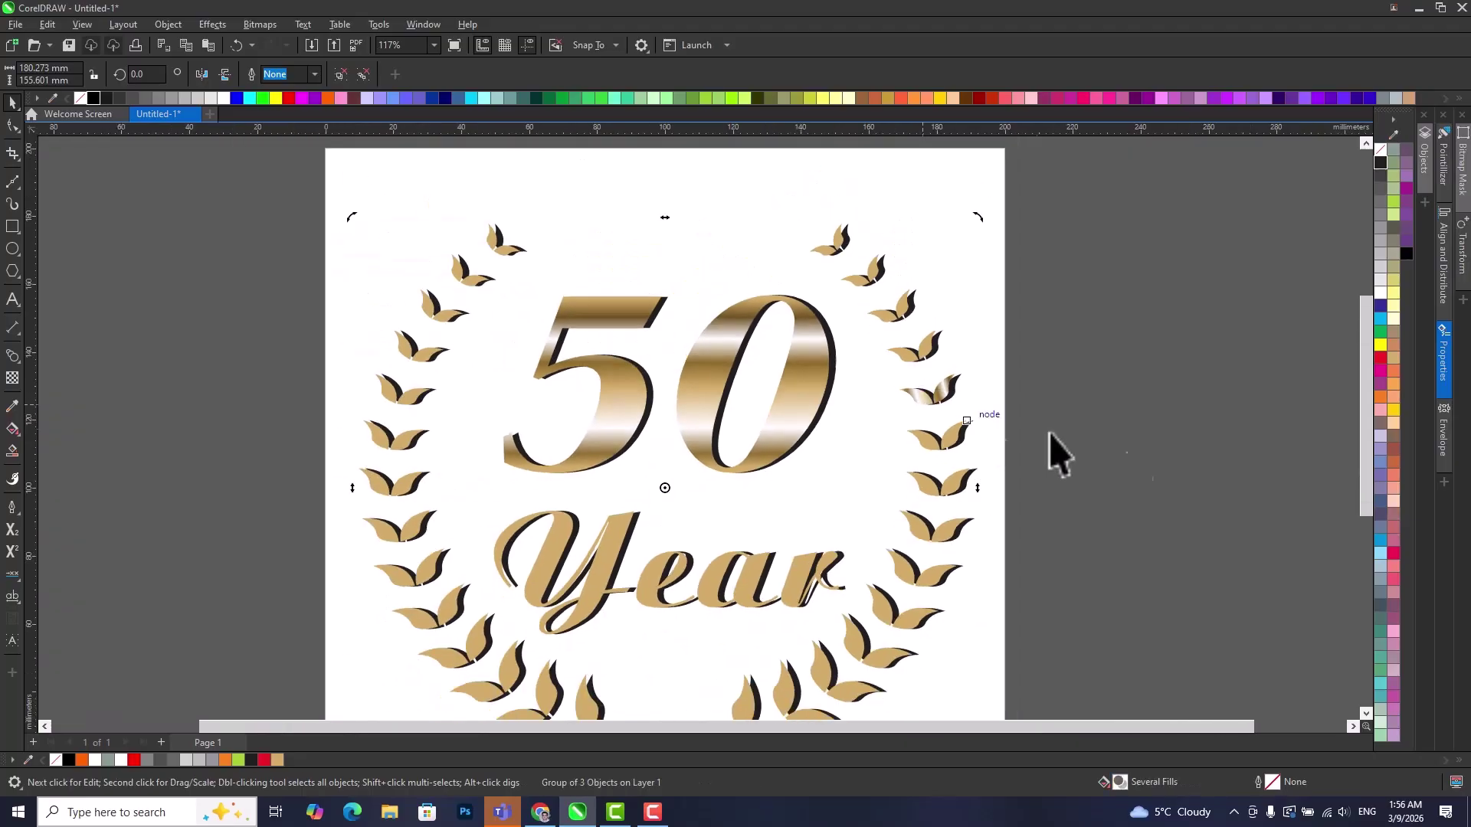
click(966, 452)
click(967, 418)
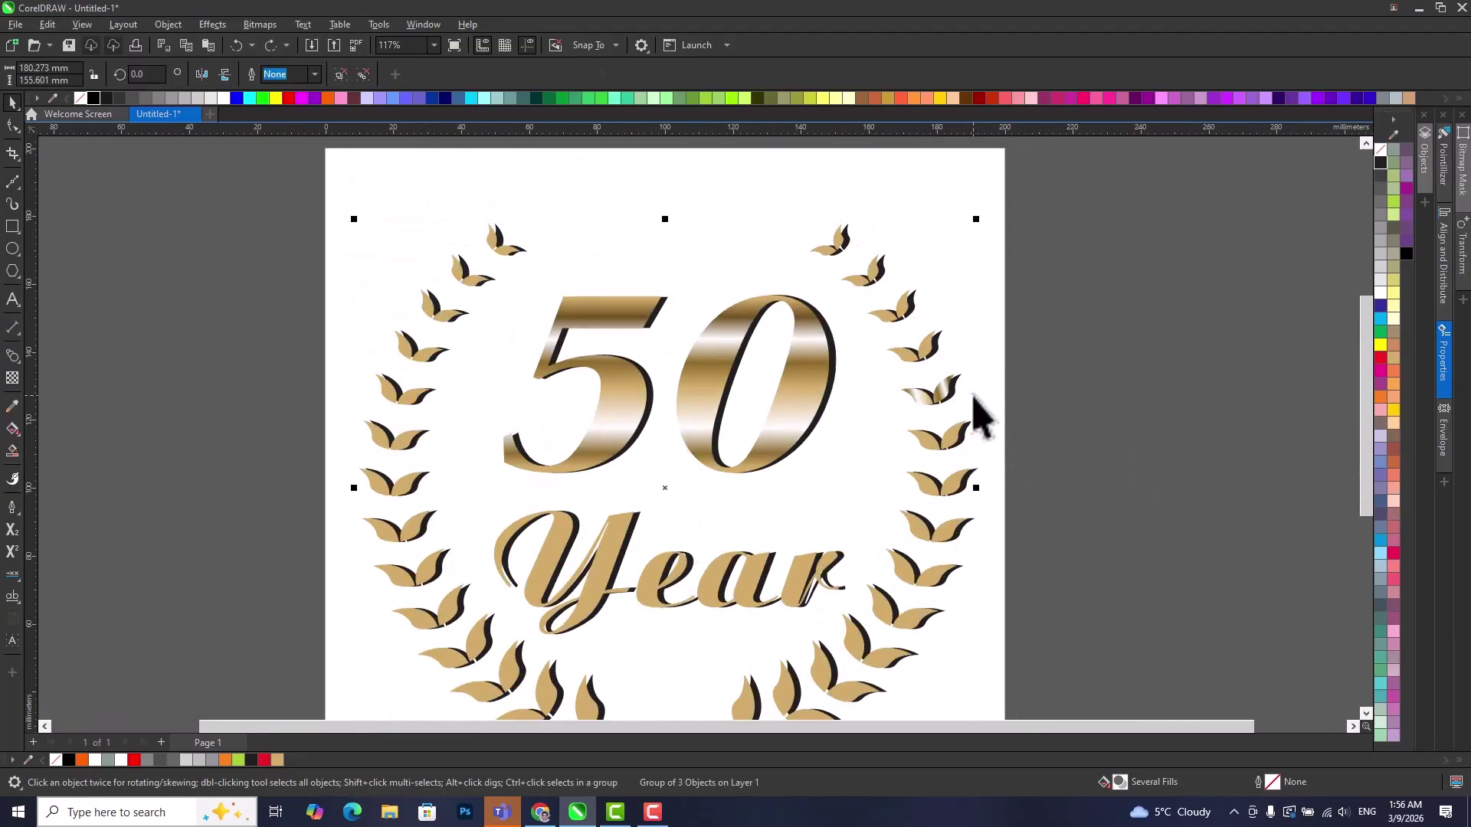
Try the "50" fountain fill on the whole gold artwork group, and undo it.
scroll(922, 479, down, 1)
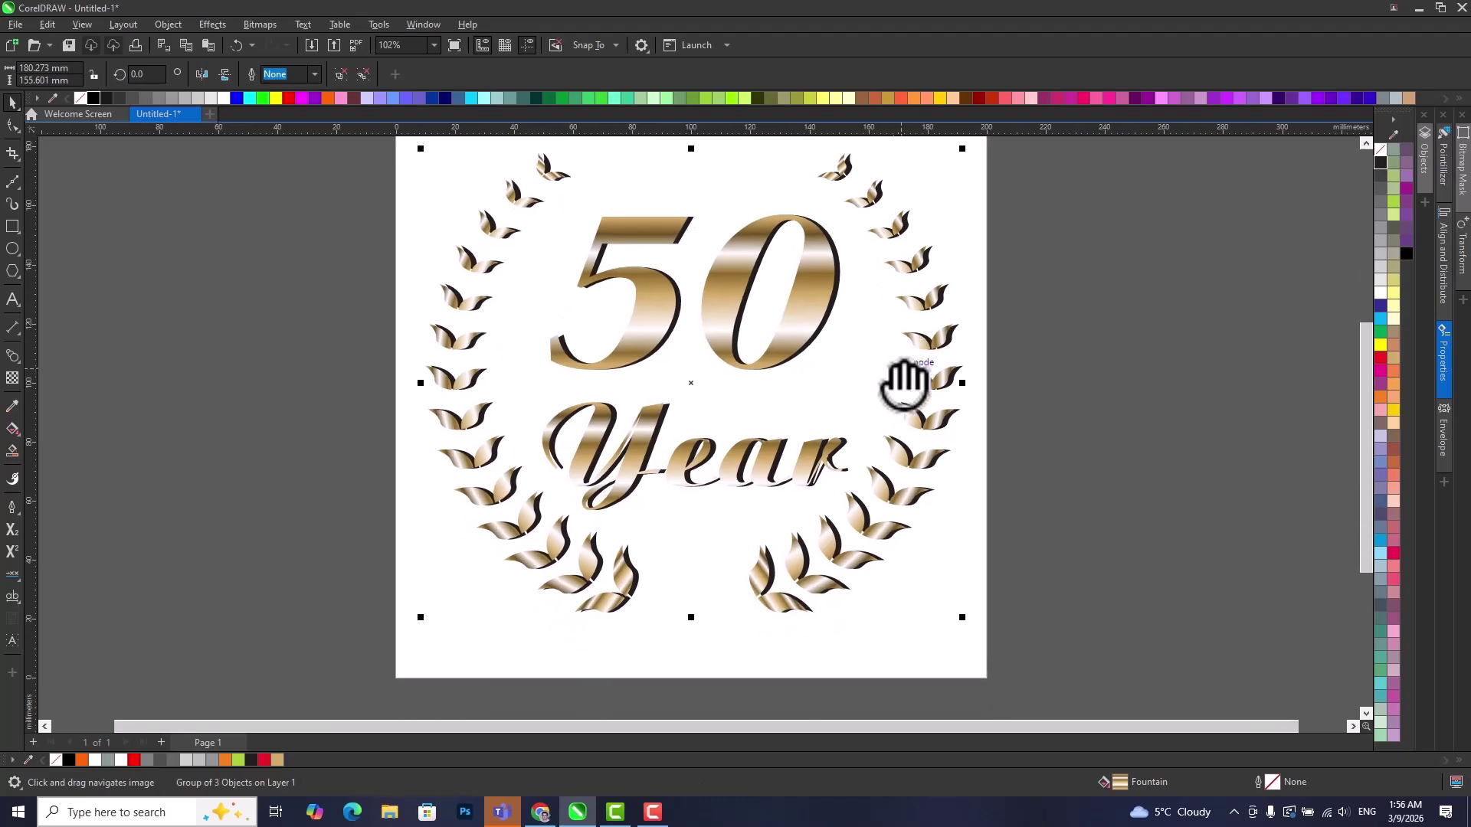
click(1067, 469)
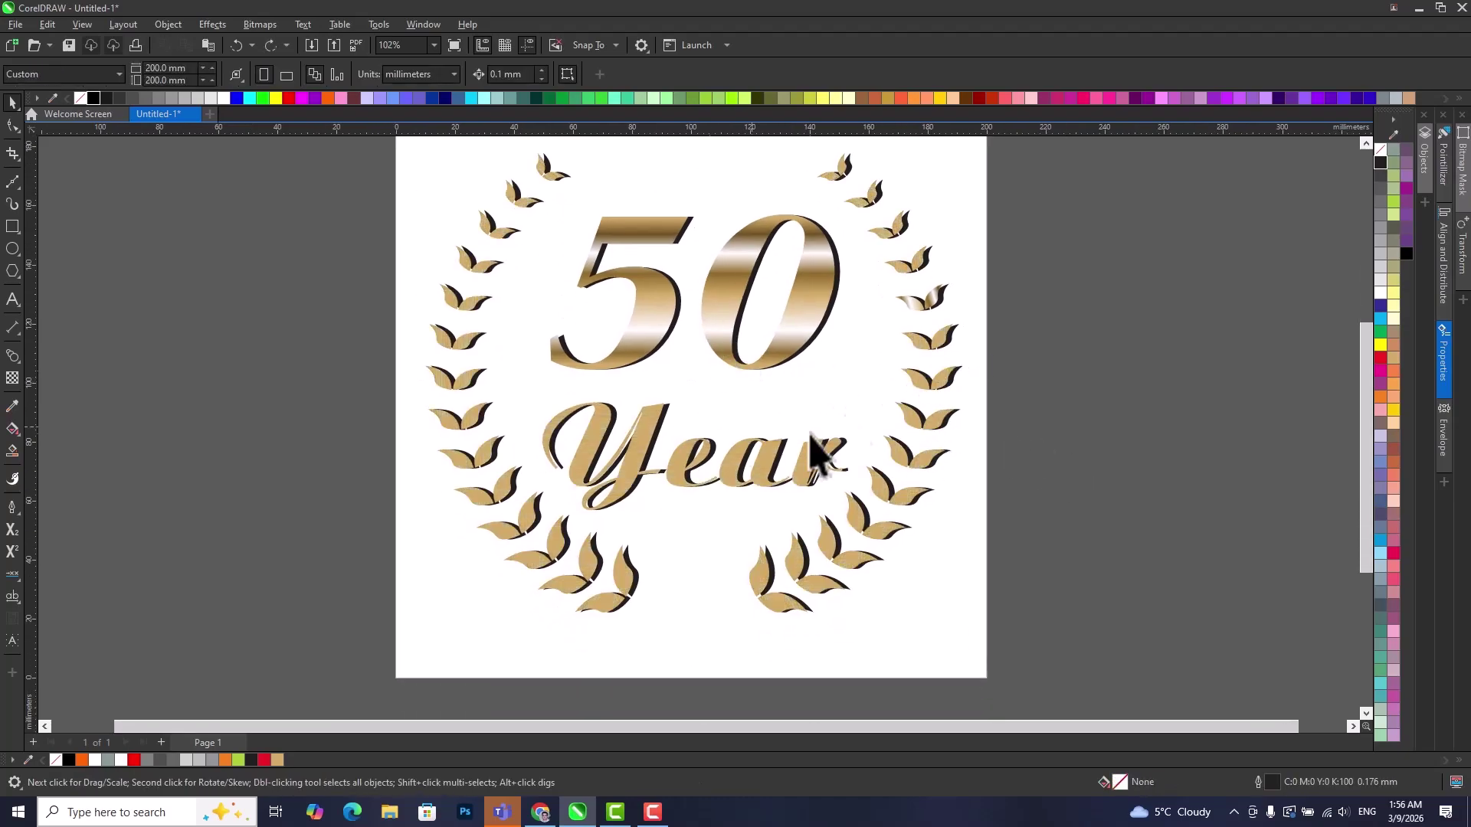
key(ctrl+z)
Copy the "50" fountain fill onto the word "Year" and deselect the artwork.
scroll(752, 379, up, 2)
scroll(753, 390, up, 1)
click(700, 401)
drag(646, 492, 651, 502)
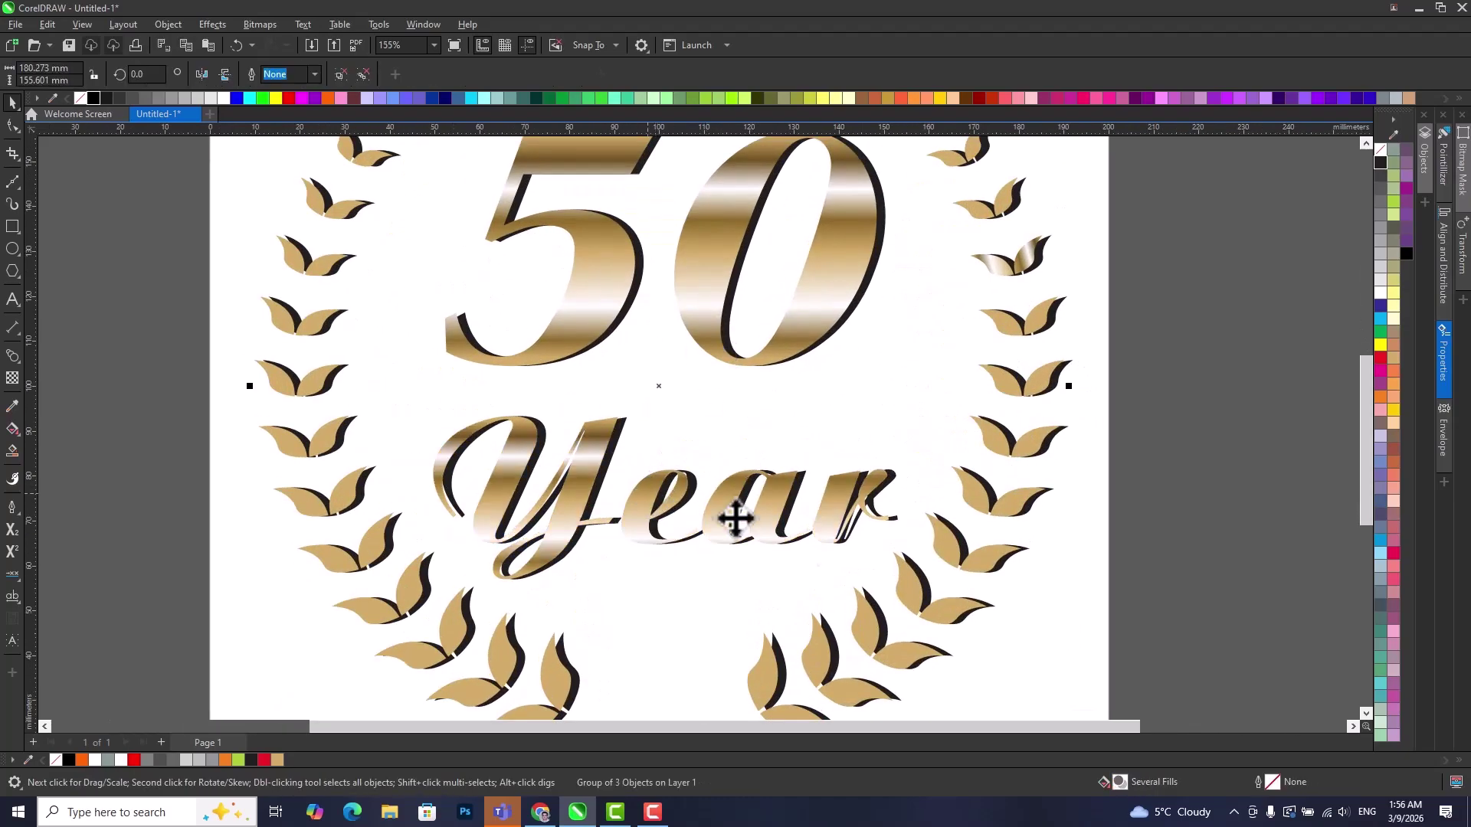
click(1172, 548)
Select the gradient-filled leaf pair inside its group and copy its fountain fill to the leaf pair directly below.
scroll(733, 532, down, 3)
scroll(929, 345, up, 8)
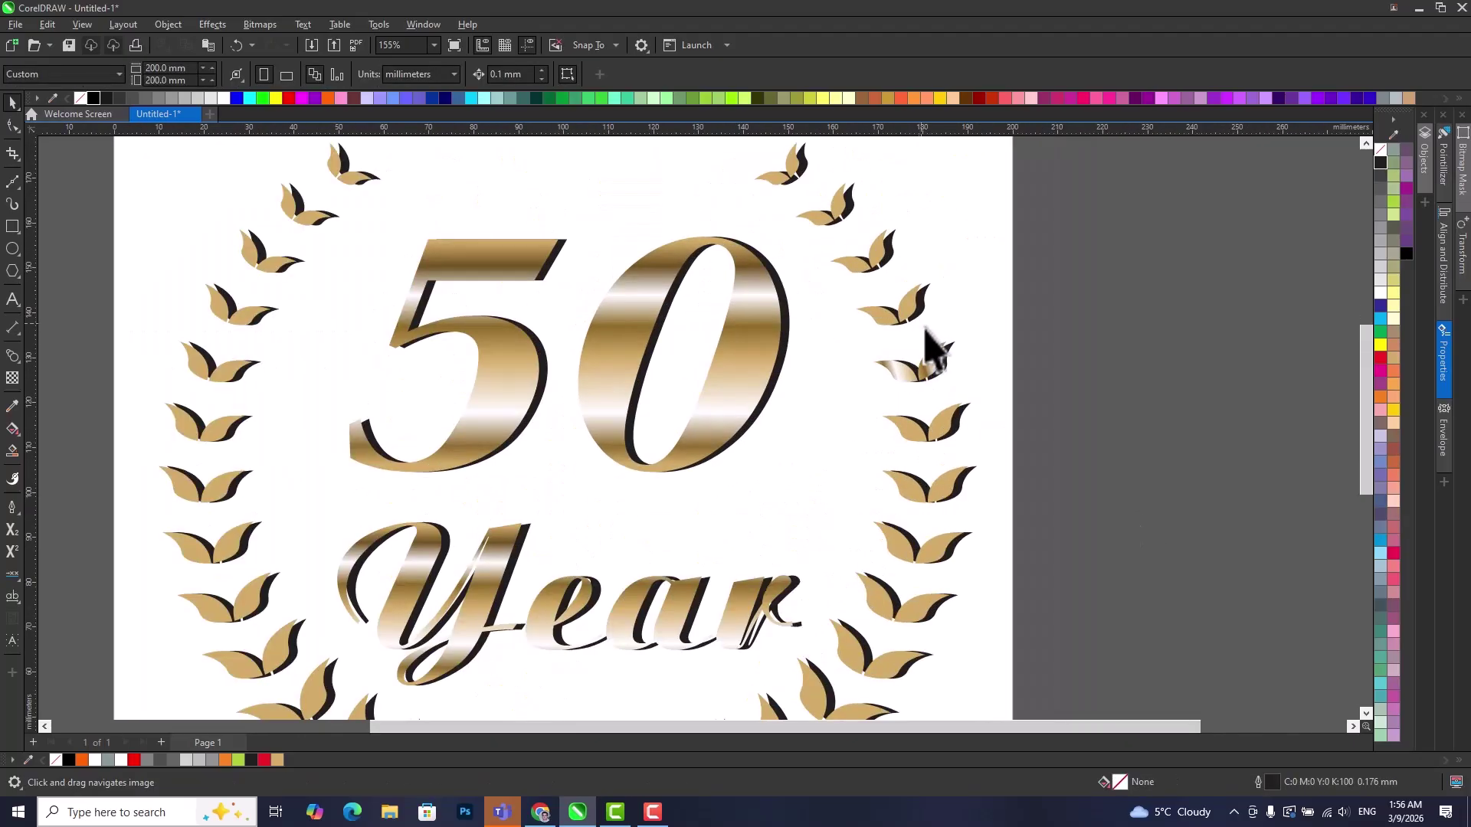
ctrl+click(941, 369)
scroll(941, 370, up, 4)
ctrl+click(941, 369)
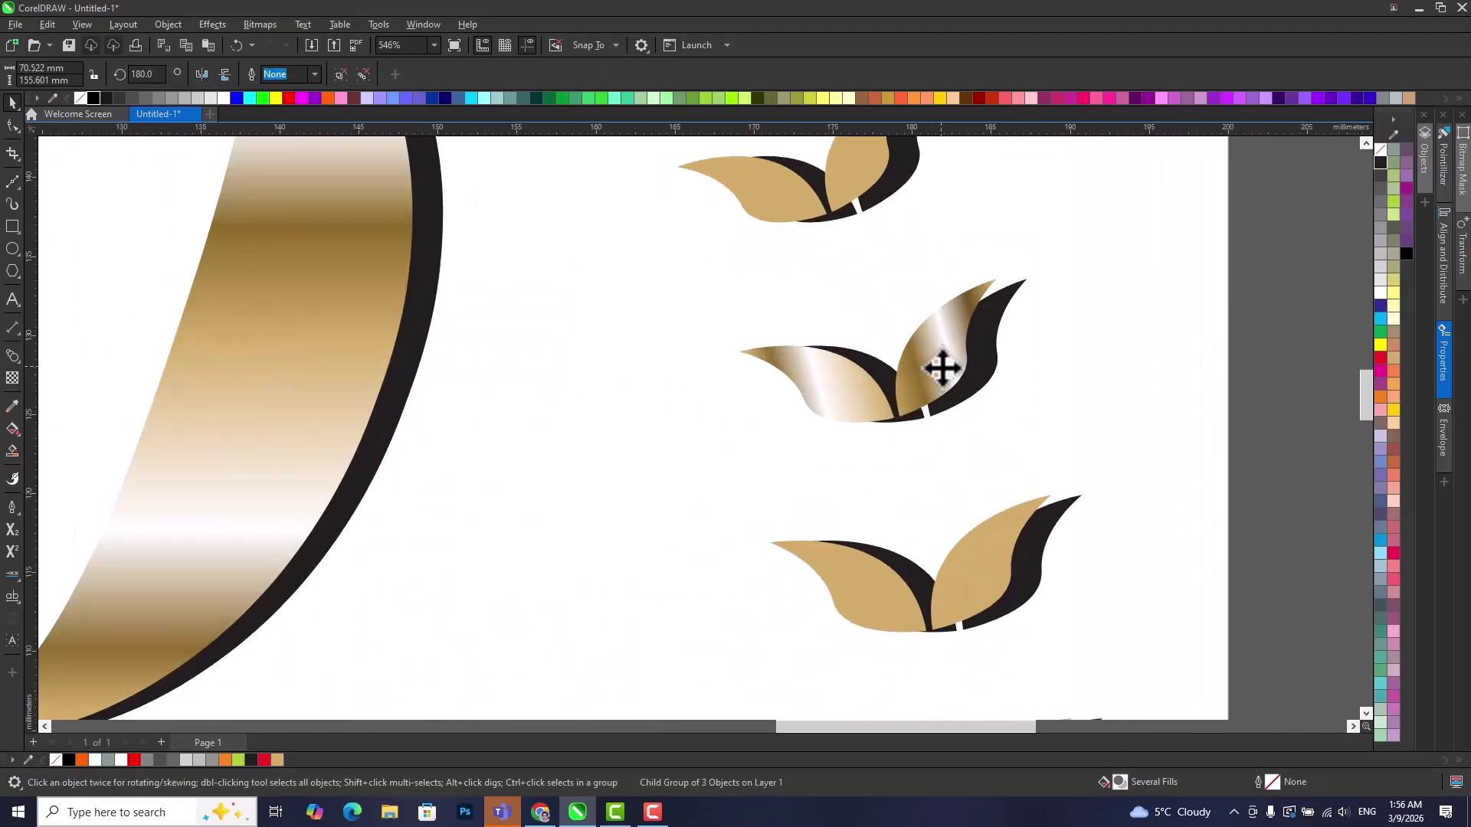
ctrl+click(941, 369)
scroll(938, 369, up, 3)
drag(929, 367, 1030, 637)
scroll(966, 383, down, 5)
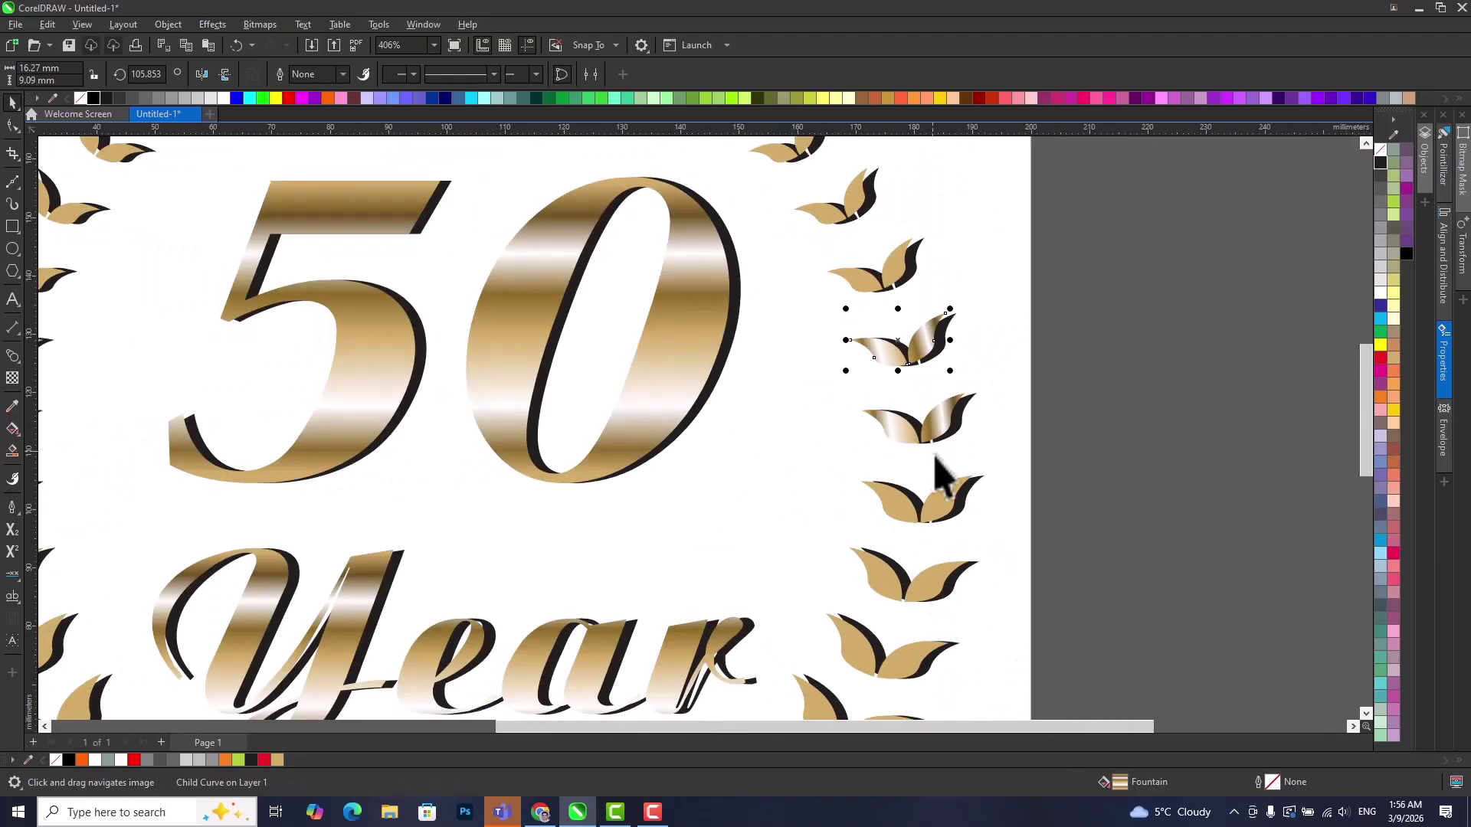
Try to spread the leaf's fountain fill to all remaining wreath leaves, and undo it.
click(937, 510)
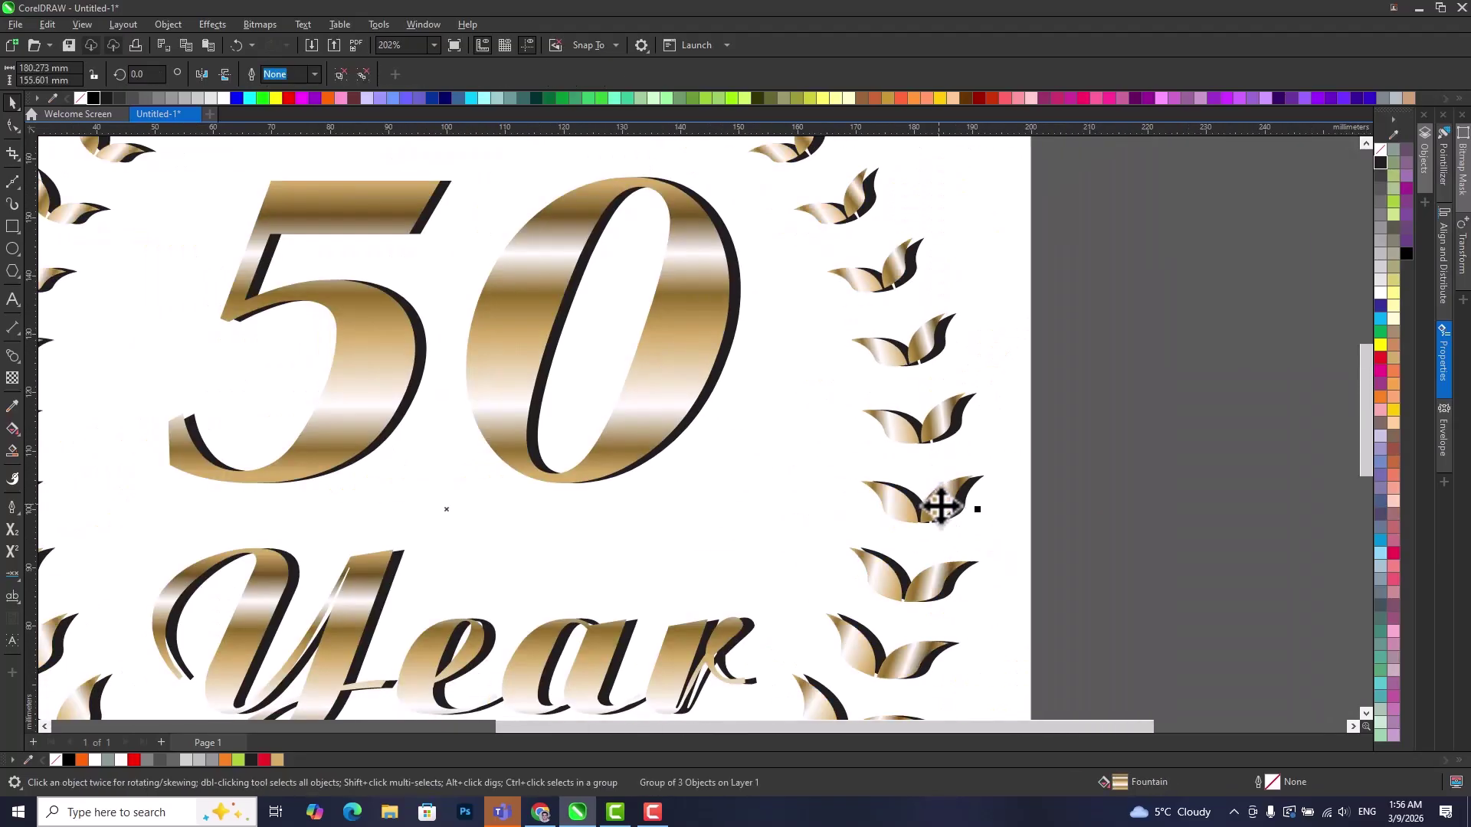
scroll(946, 501, down, 3)
scroll(923, 352, down, 2)
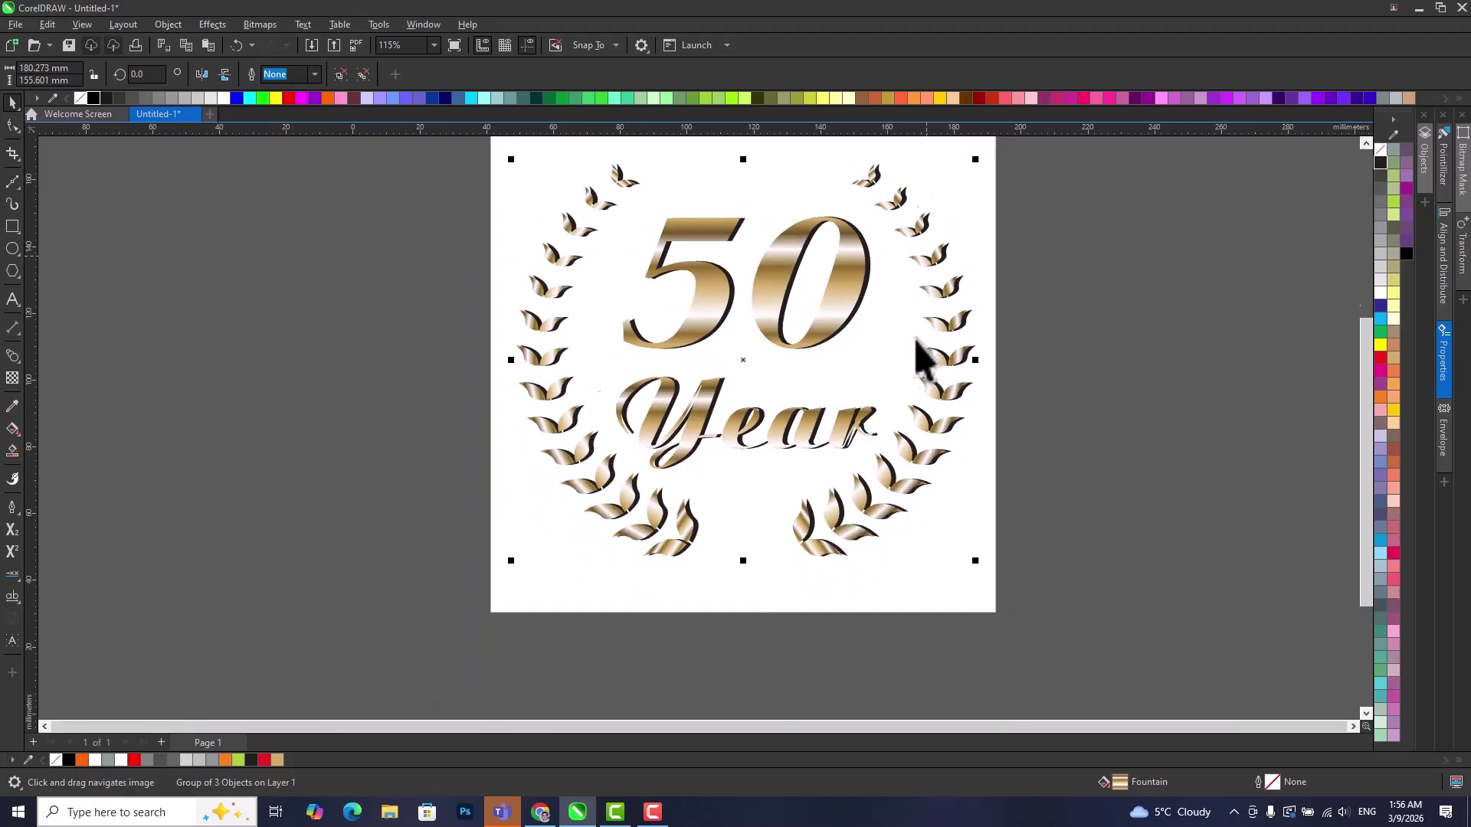
scroll(821, 498, up, 2)
mouse_move(821, 505)
mouse_down()
mouse_move(847, 532)
mouse_move(820, 492)
mouse_up()
key(ctrl+z)
drag(975, 486, 955, 473)
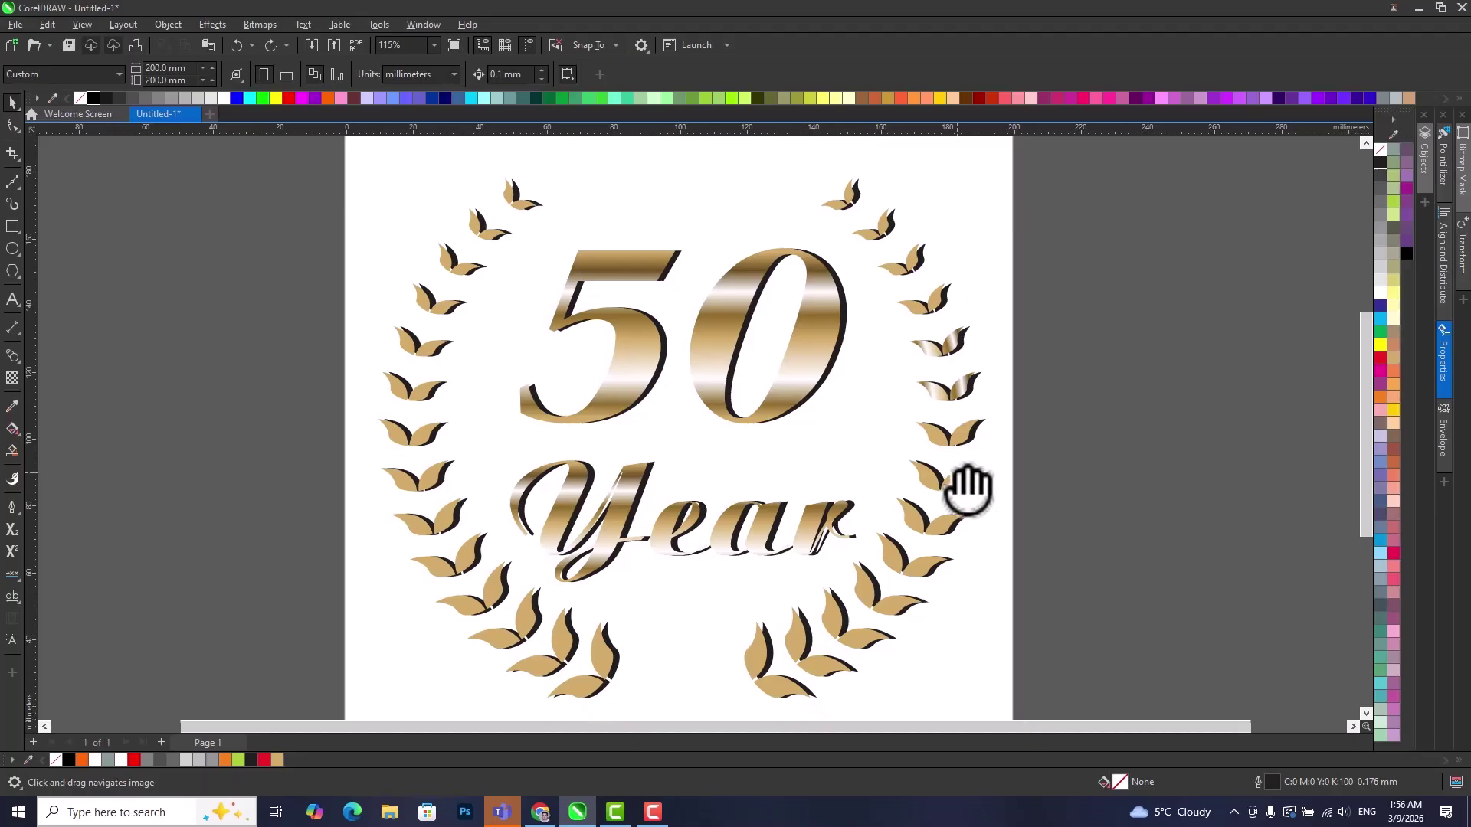
scroll(953, 470, down, 1)
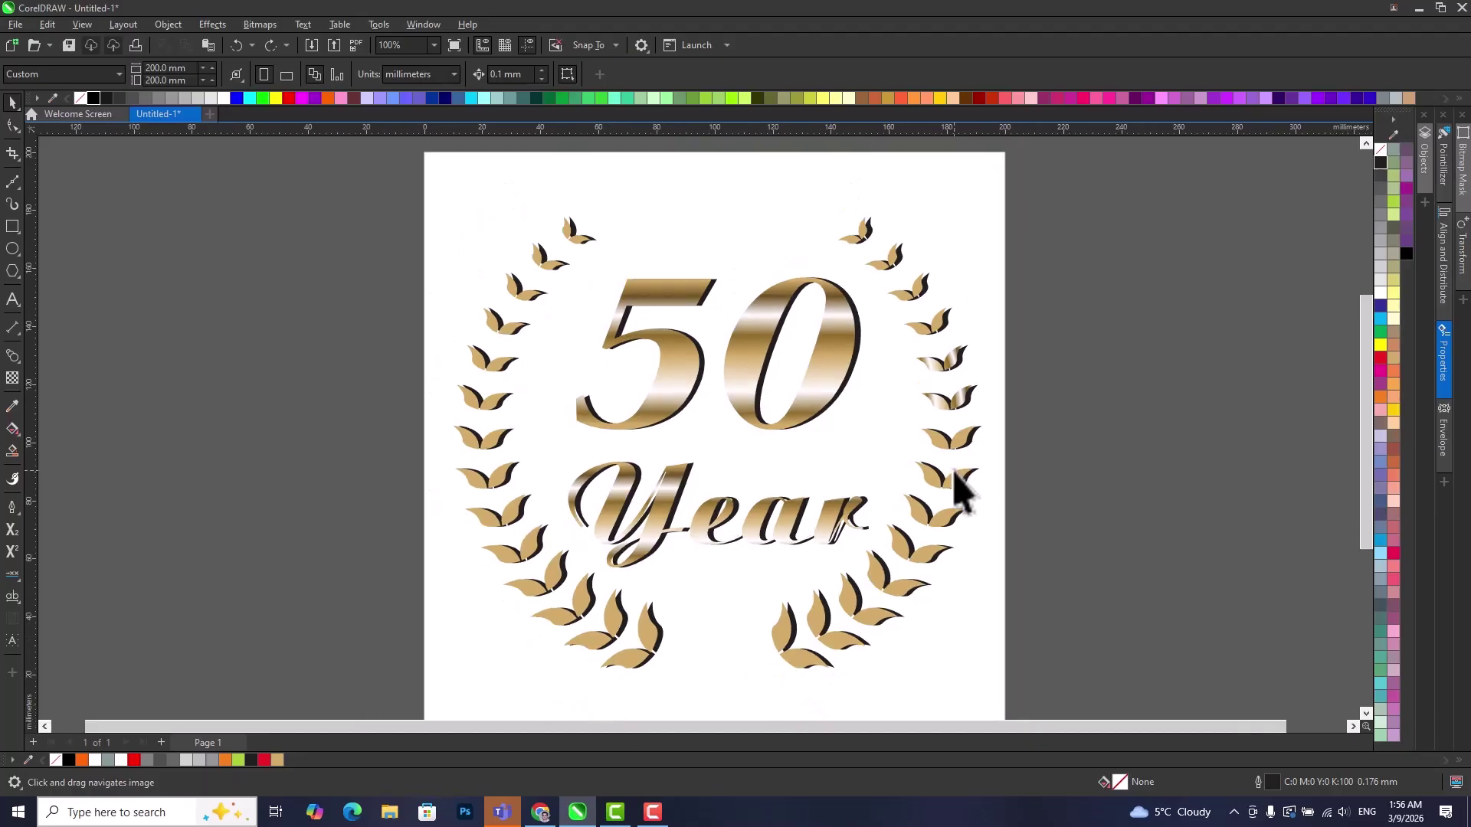
Try deleting the stacked artwork groups one at a time, and undo each deletion.
scroll(847, 328, up, 3)
click(848, 318)
key(Delete)
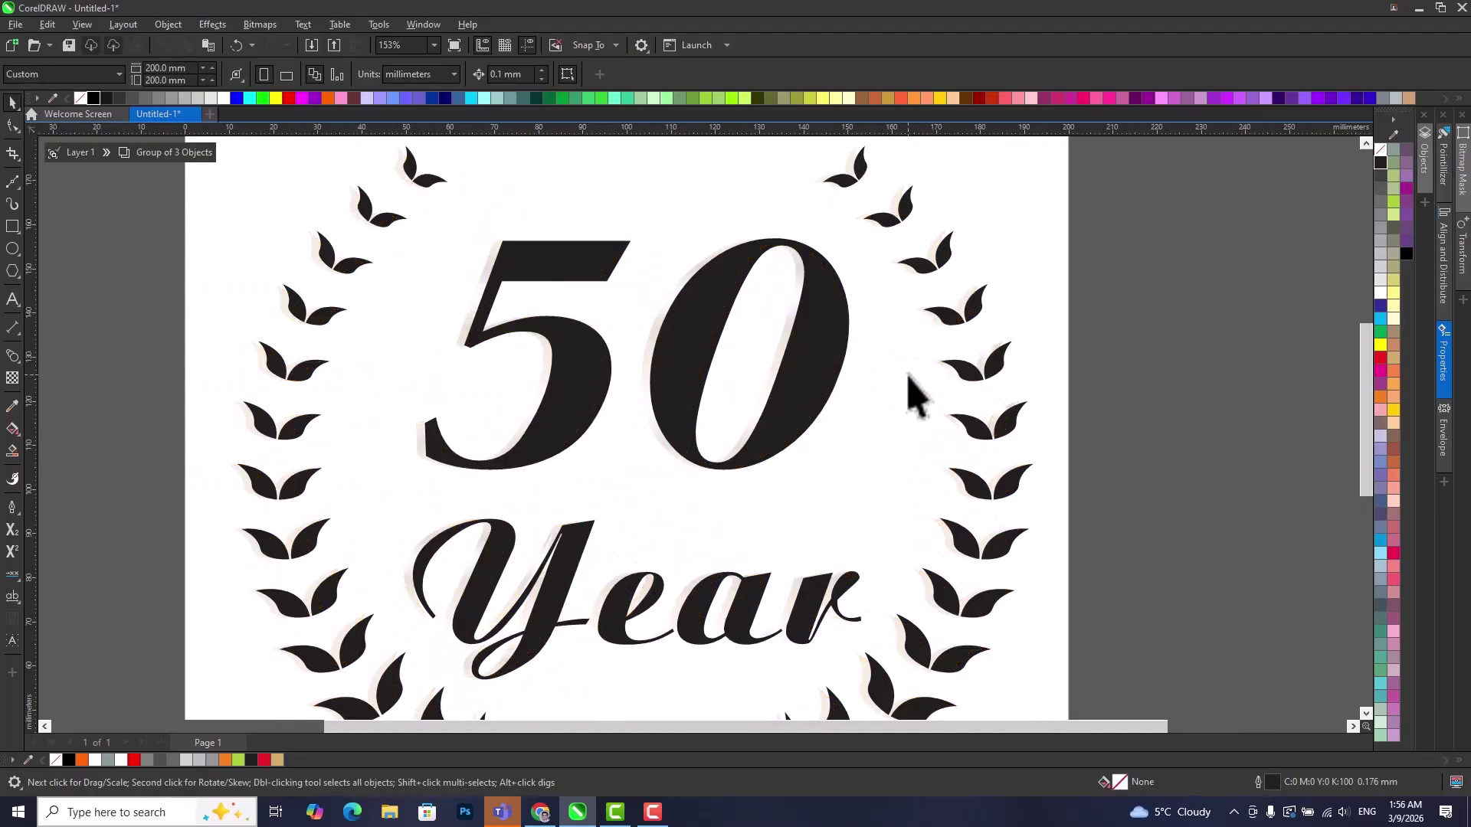
key(ctrl+z)
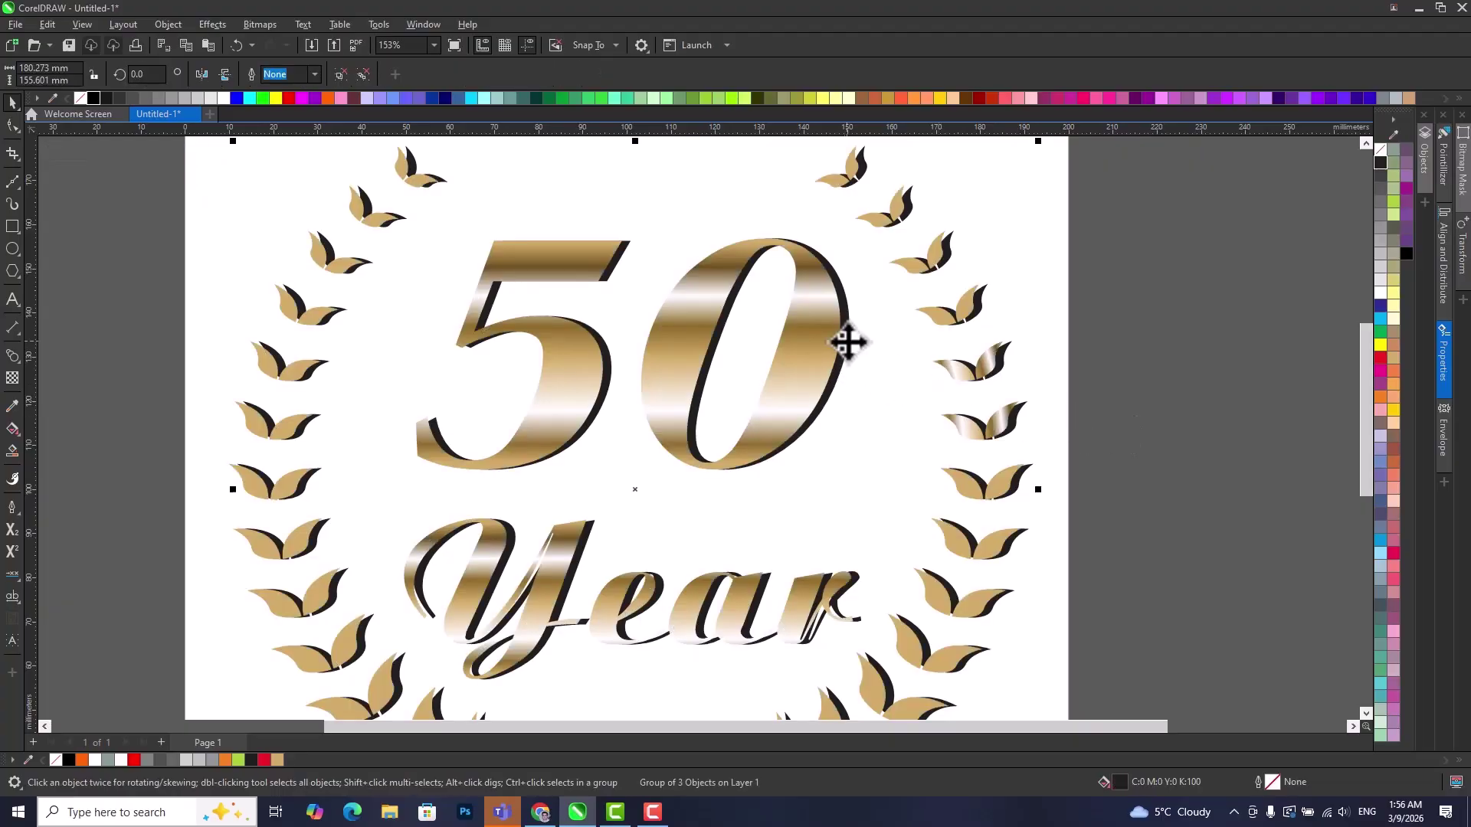
key(Delete)
key(ctrl+z)
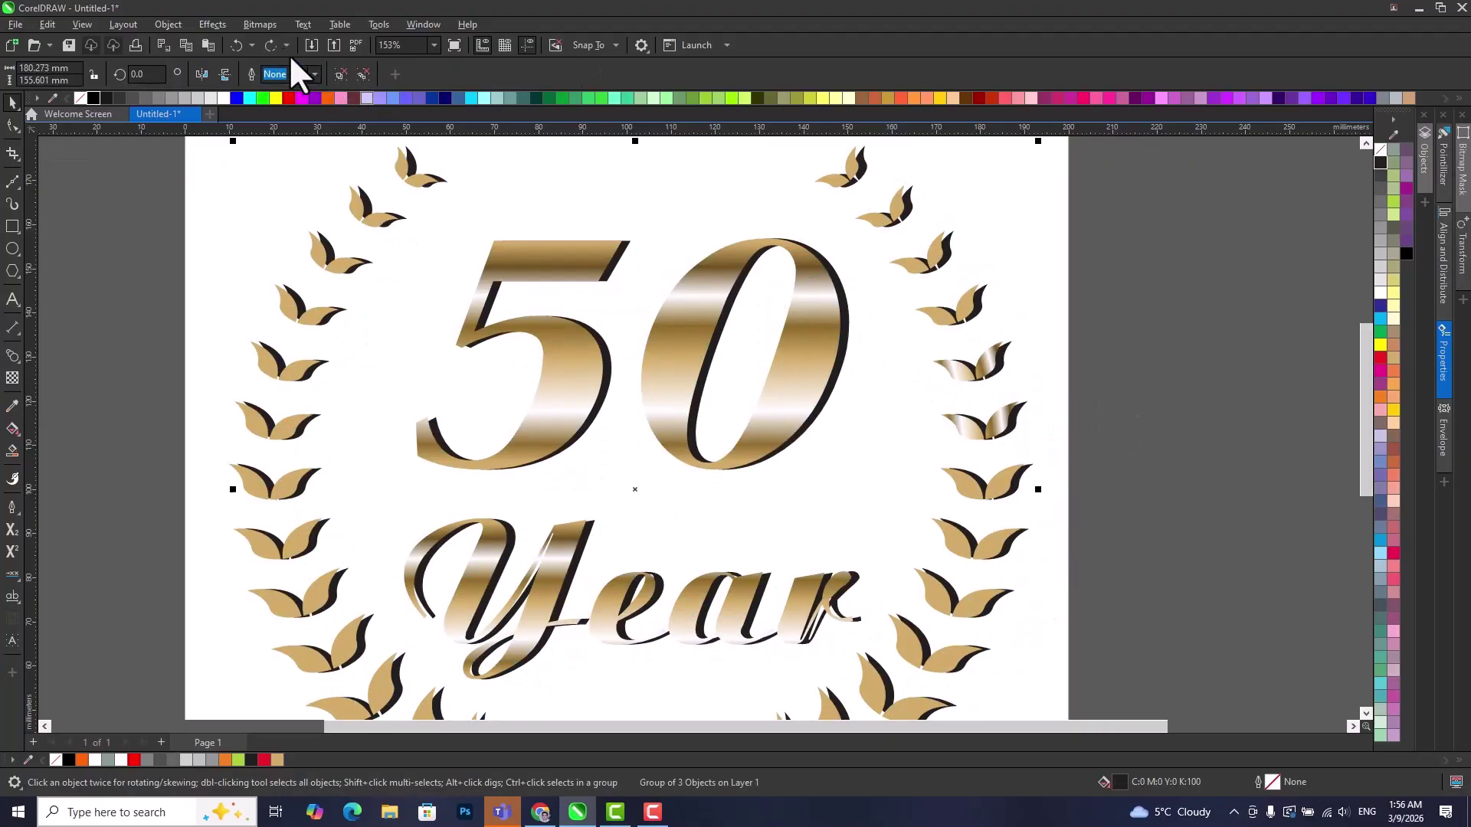
Apply a Gaussian Blur with a radius of 15.6 to the black shadow group behind the gold artwork.
click(227, 26)
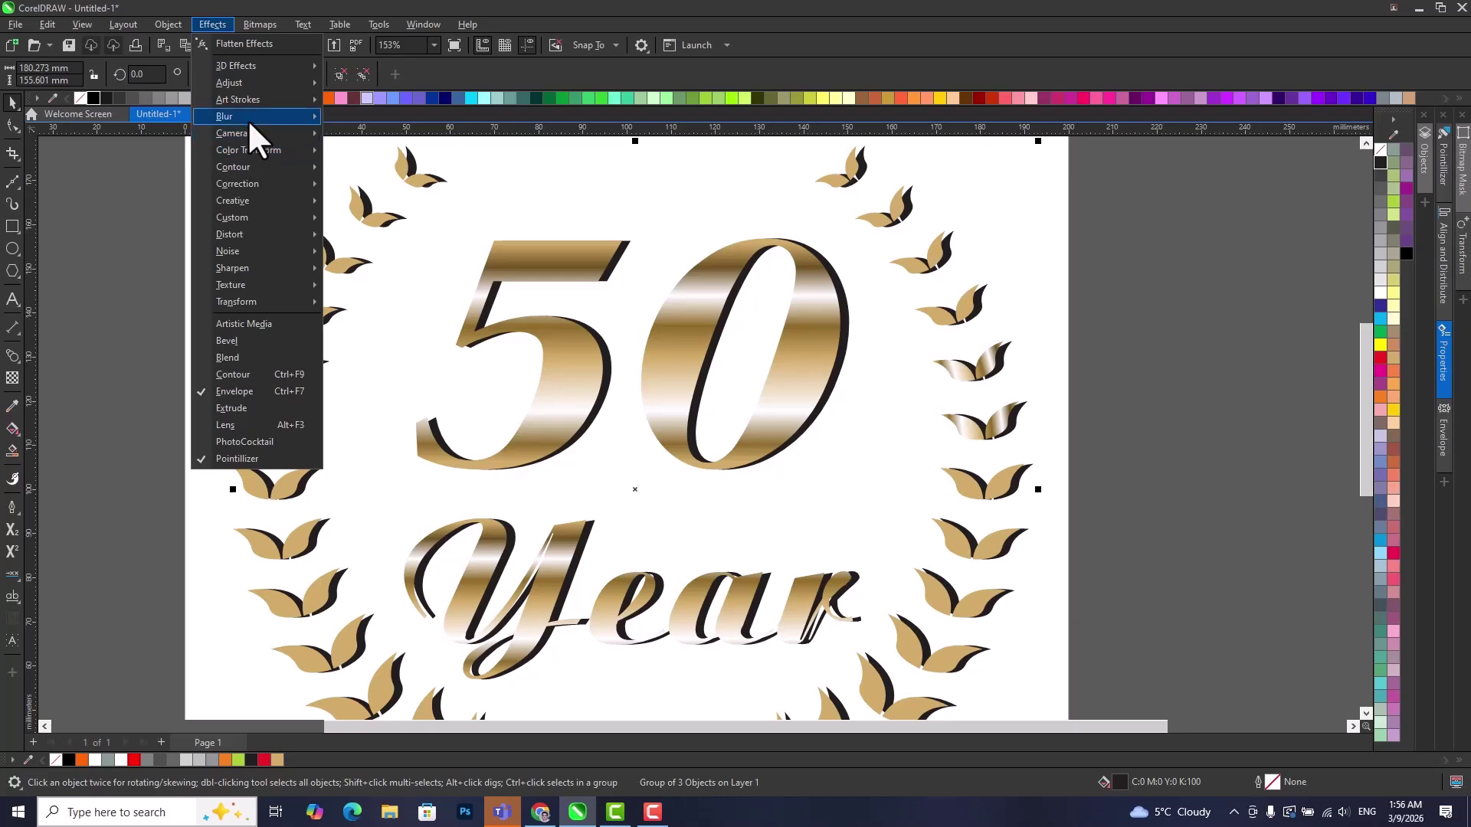
mouse_move(248, 119)
click(369, 175)
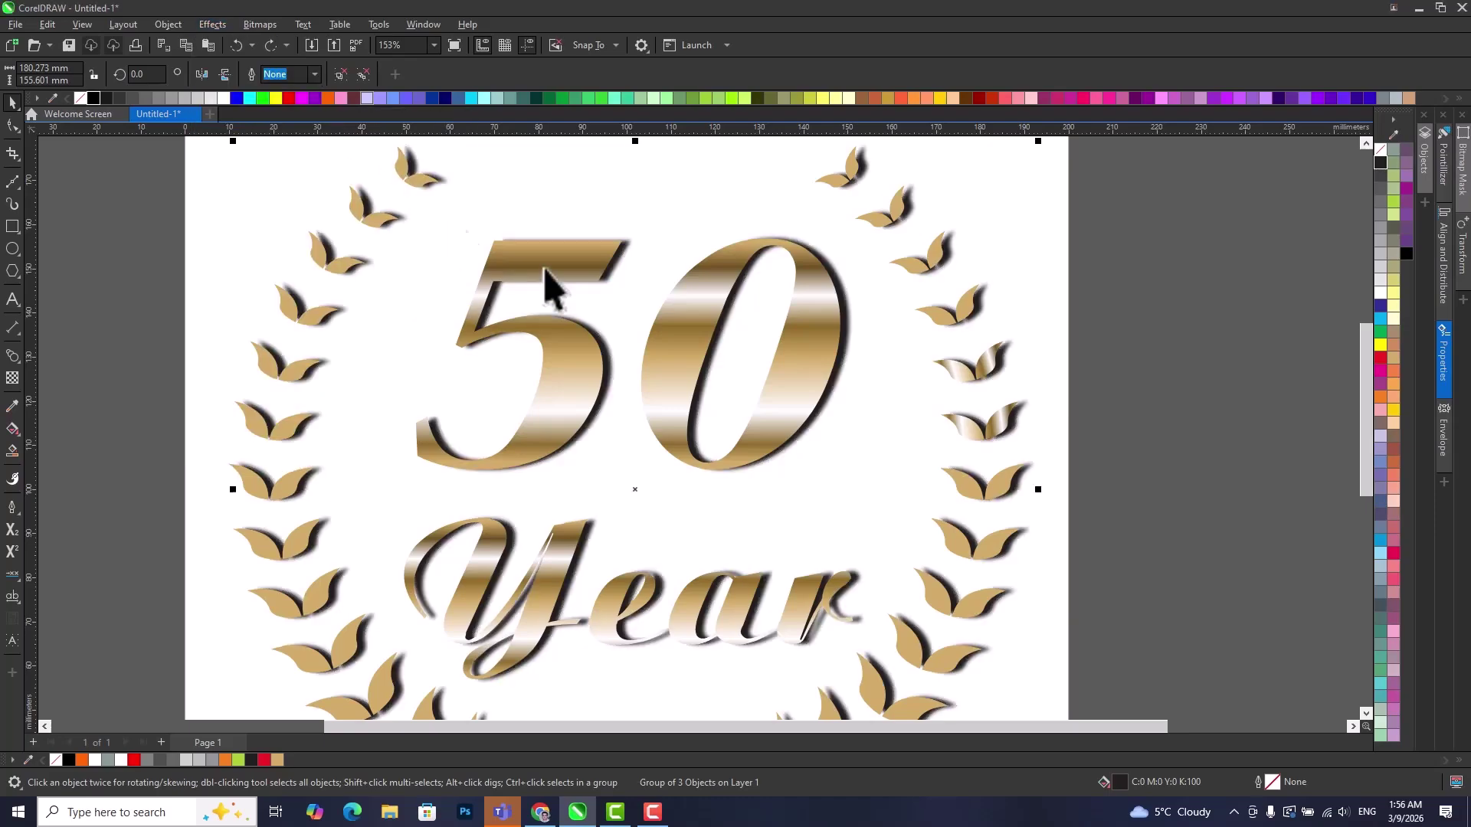
drag(1263, 391, 1283, 390)
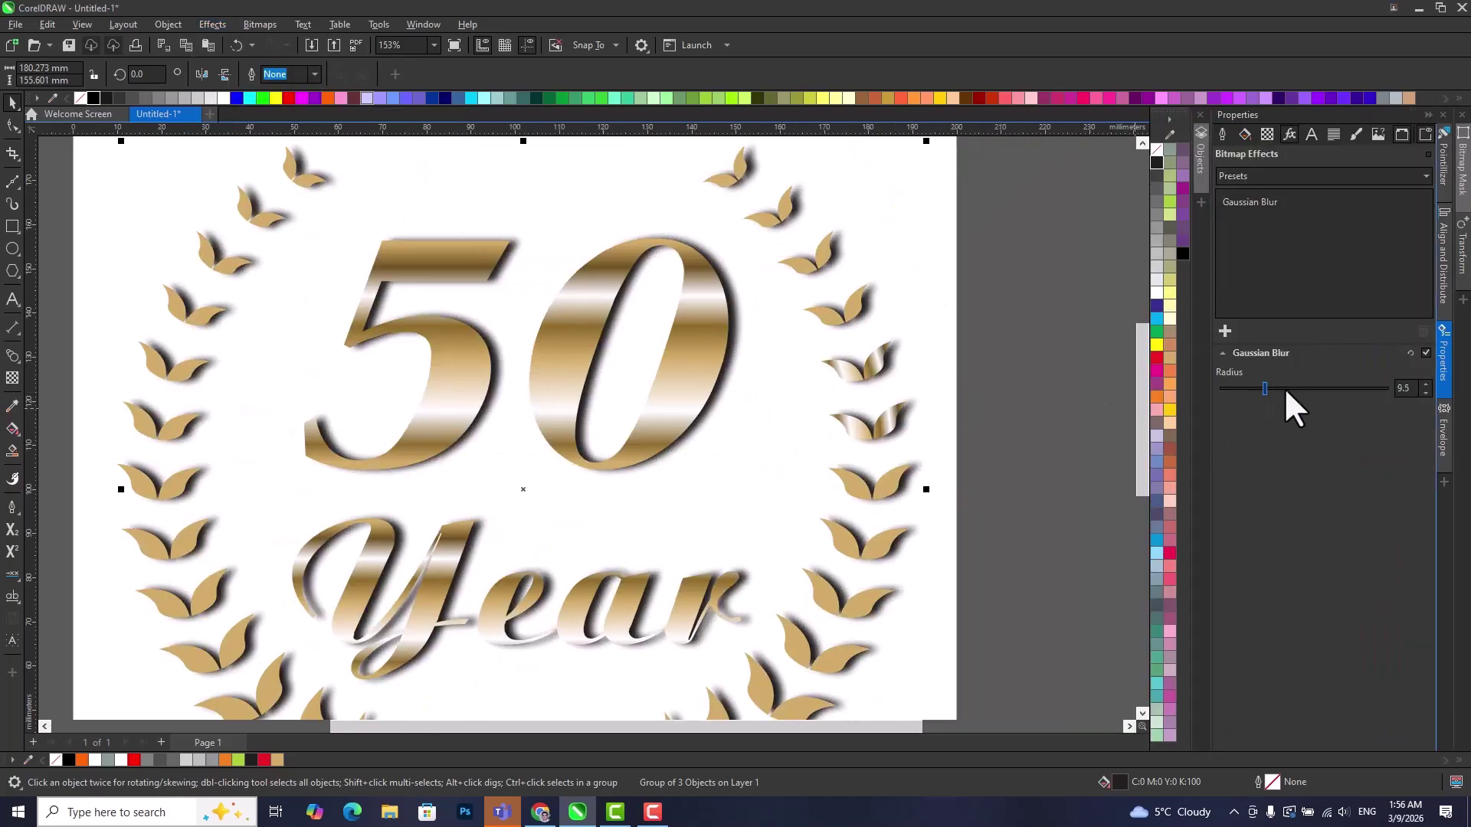
click(1285, 387)
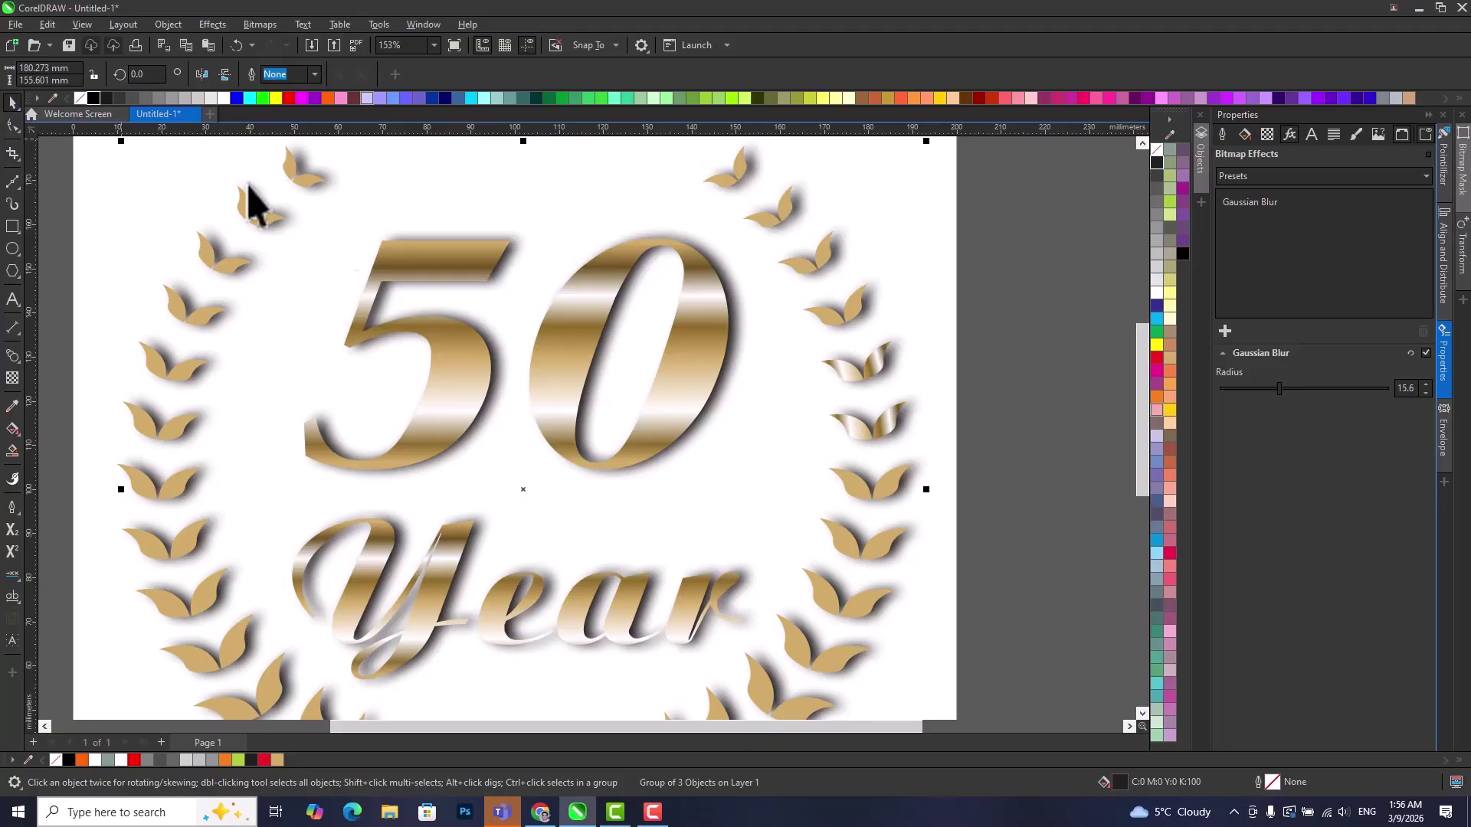
Copy the metallic fountain fill to the next solid gold leaf pair down the wreath's right side.
scroll(568, 384, down, 2)
scroll(881, 360, up, 3)
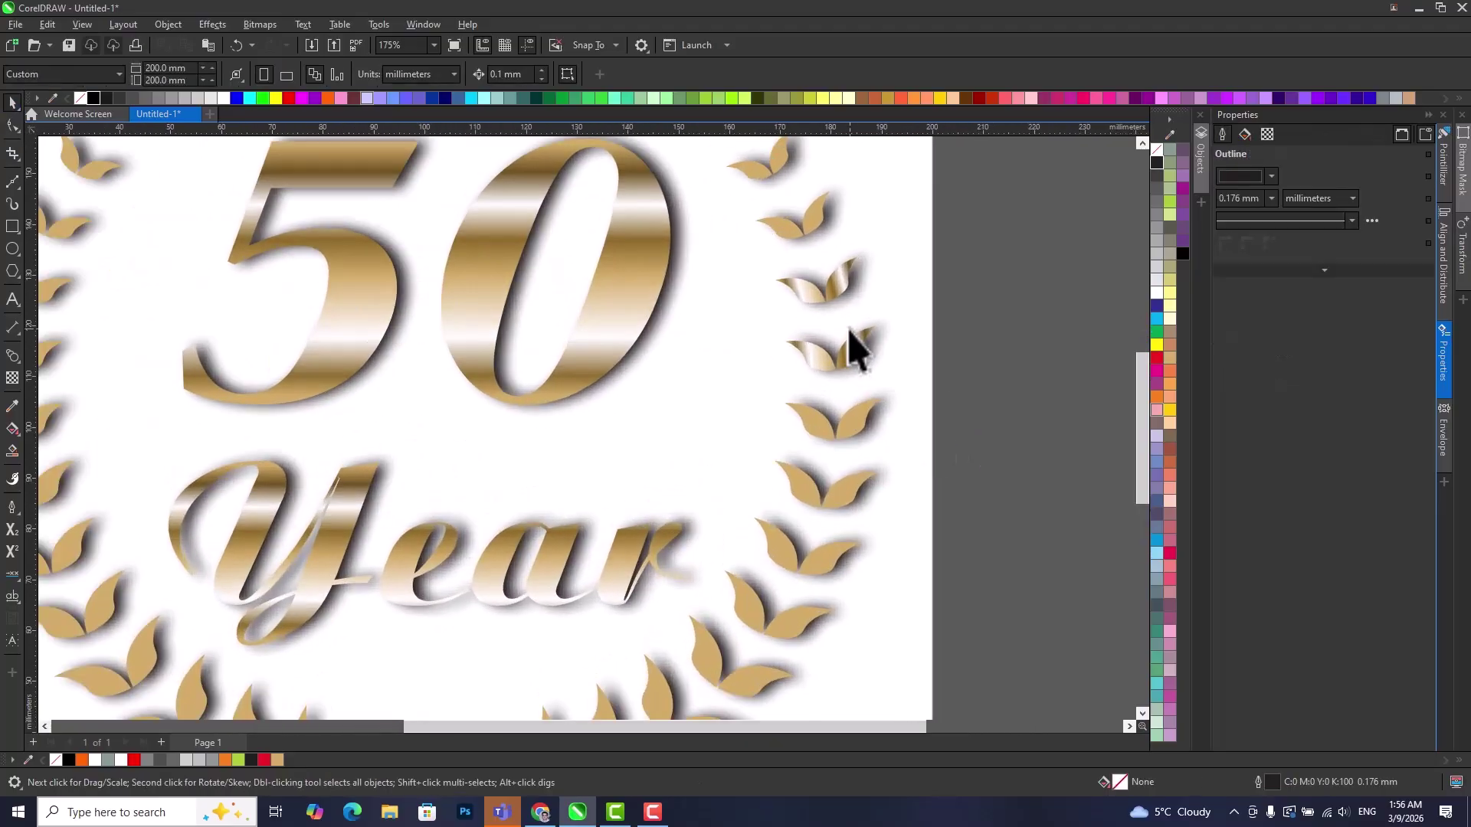
click(856, 444)
click(853, 456)
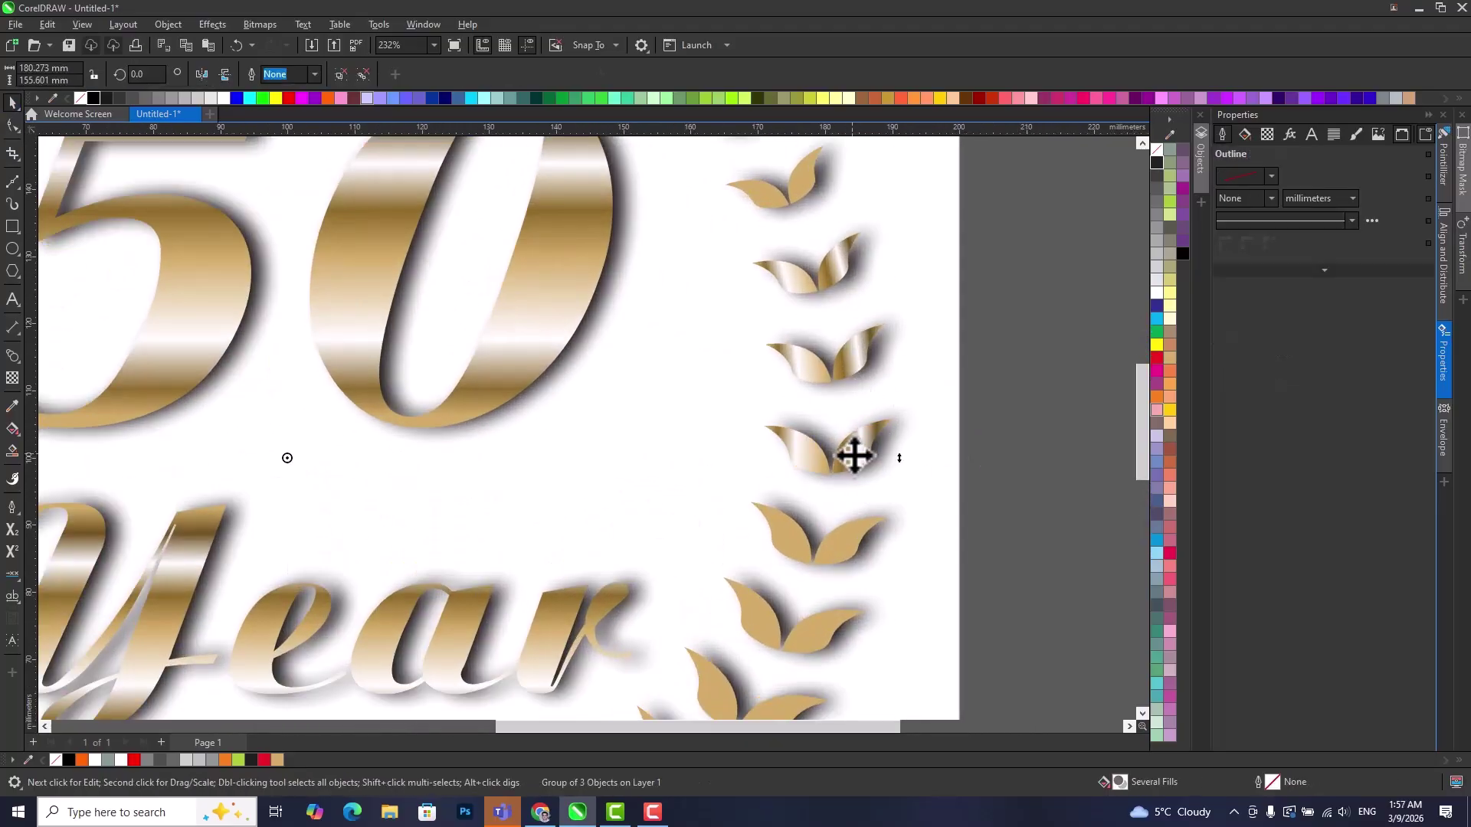
Try a 1.0 mm light gold outline, CMYK 0/20/60/20, on the gold artwork group.
click(1083, 541)
scroll(835, 432, down, 3)
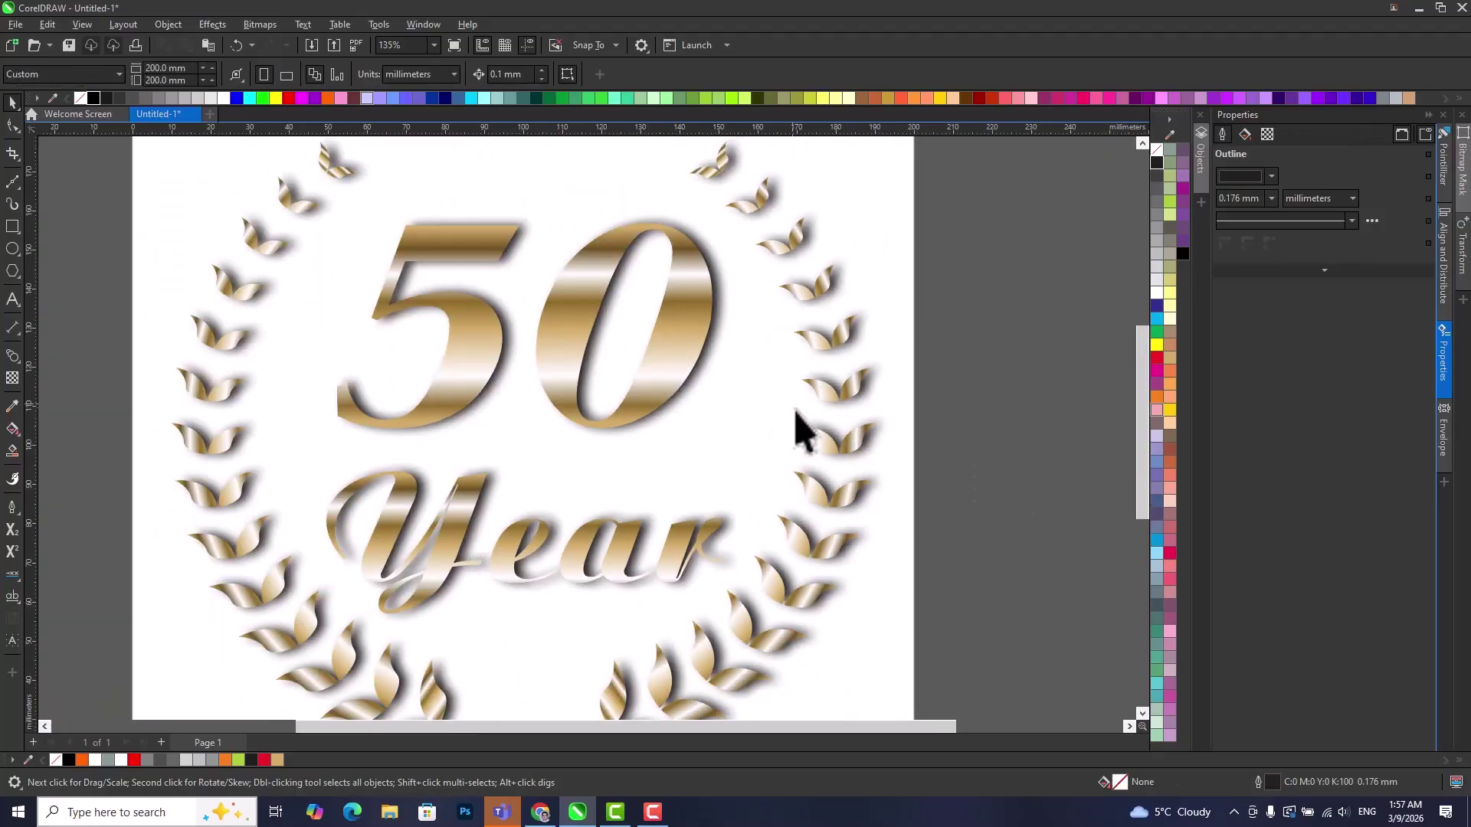
click(1169, 356)
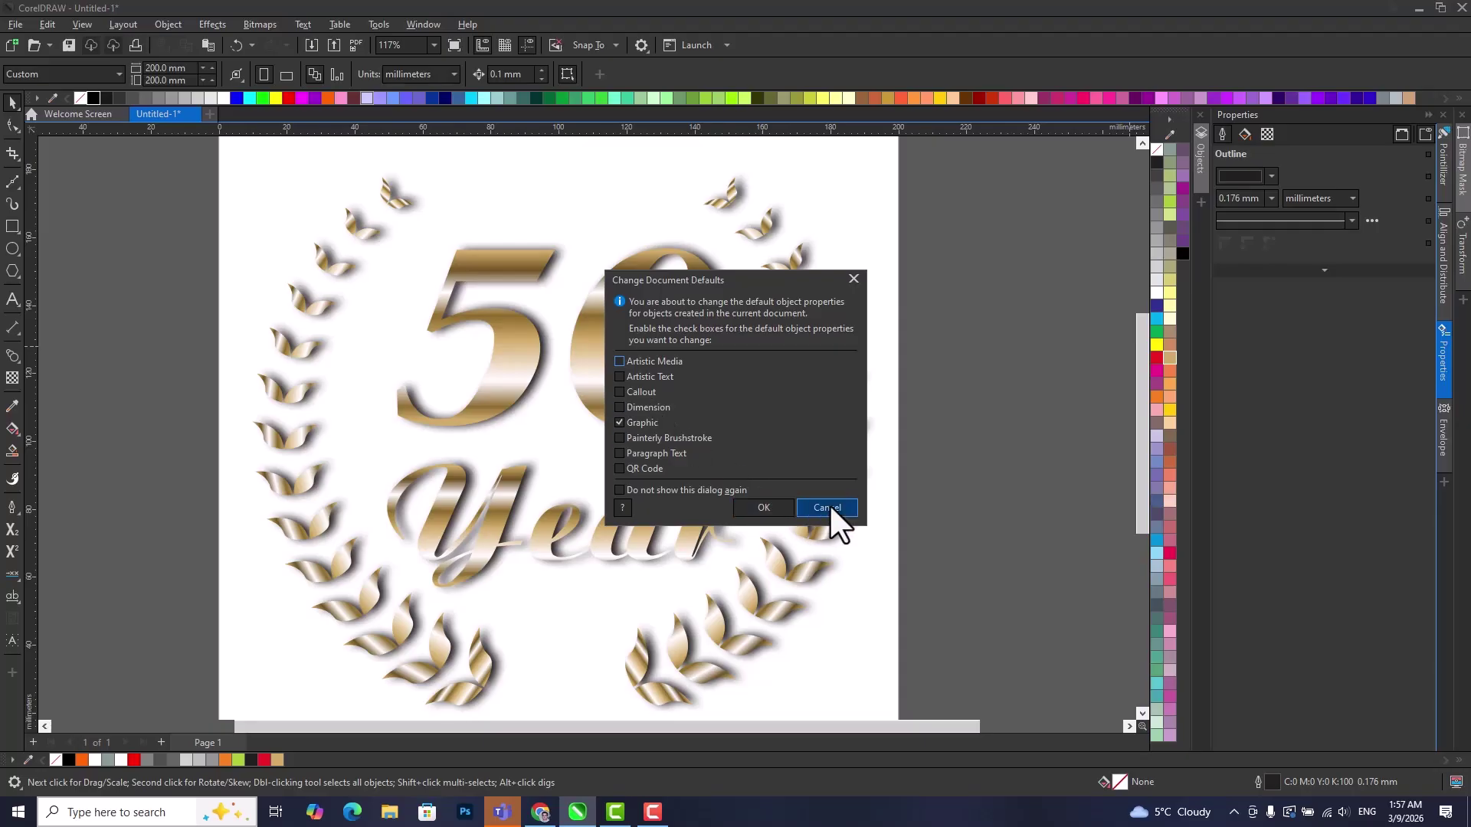
click(827, 507)
click(837, 487)
right_click(1169, 357)
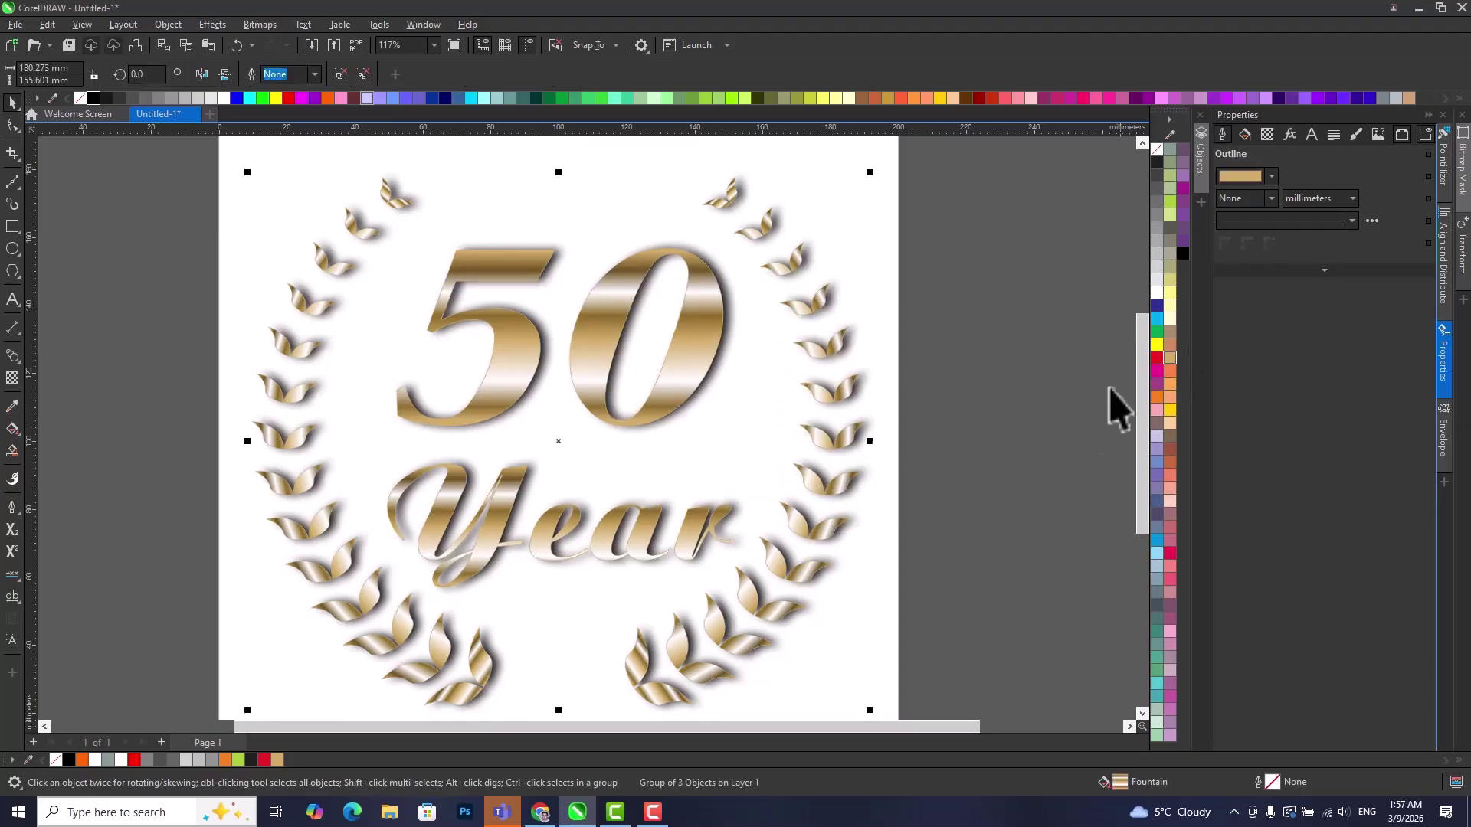
click(314, 75)
click(274, 170)
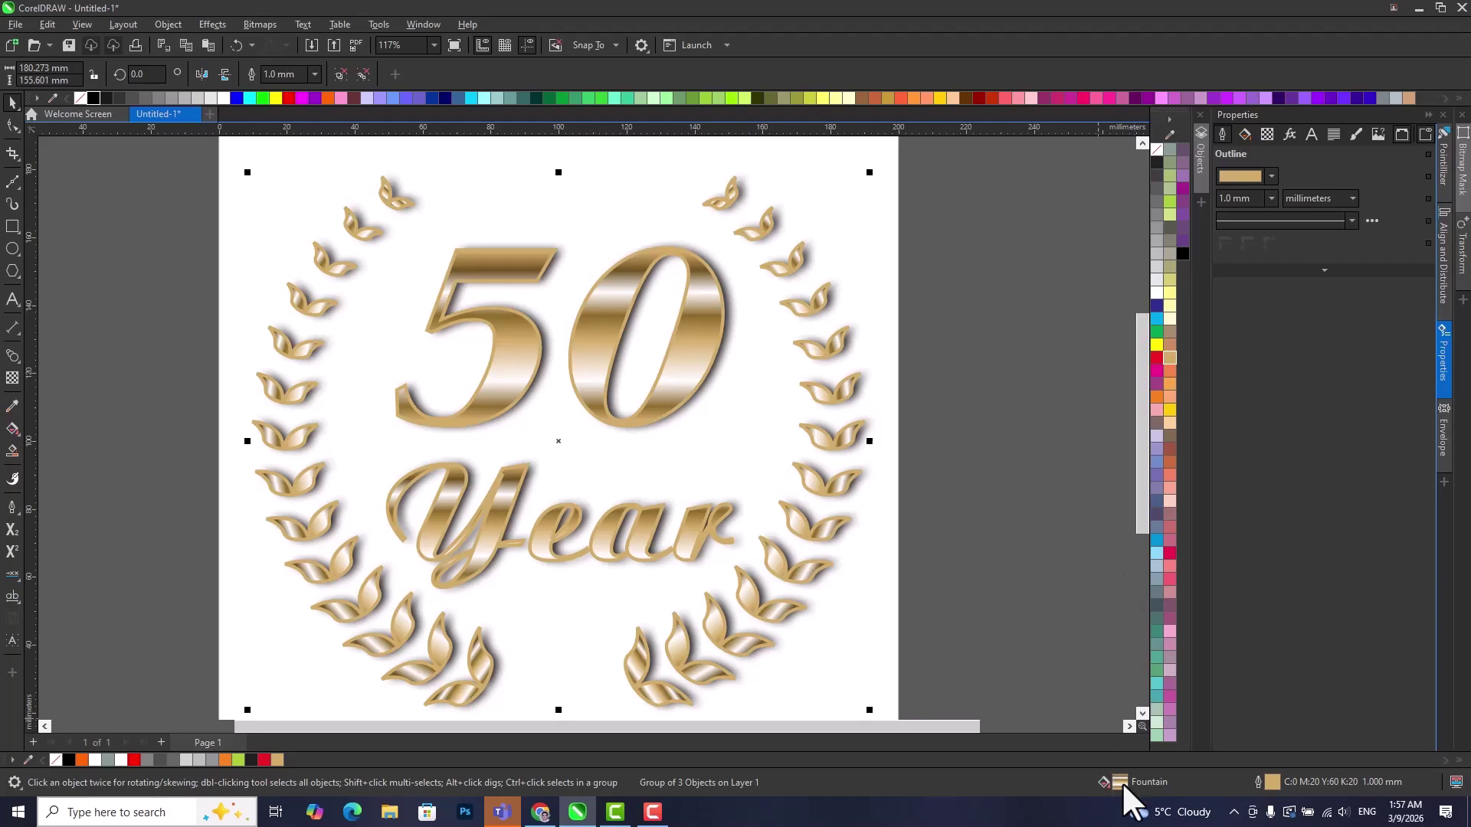
Recolour the artwork group's outline to a deeper gold, CMYK 0/28/68/26.
double_click(1272, 780)
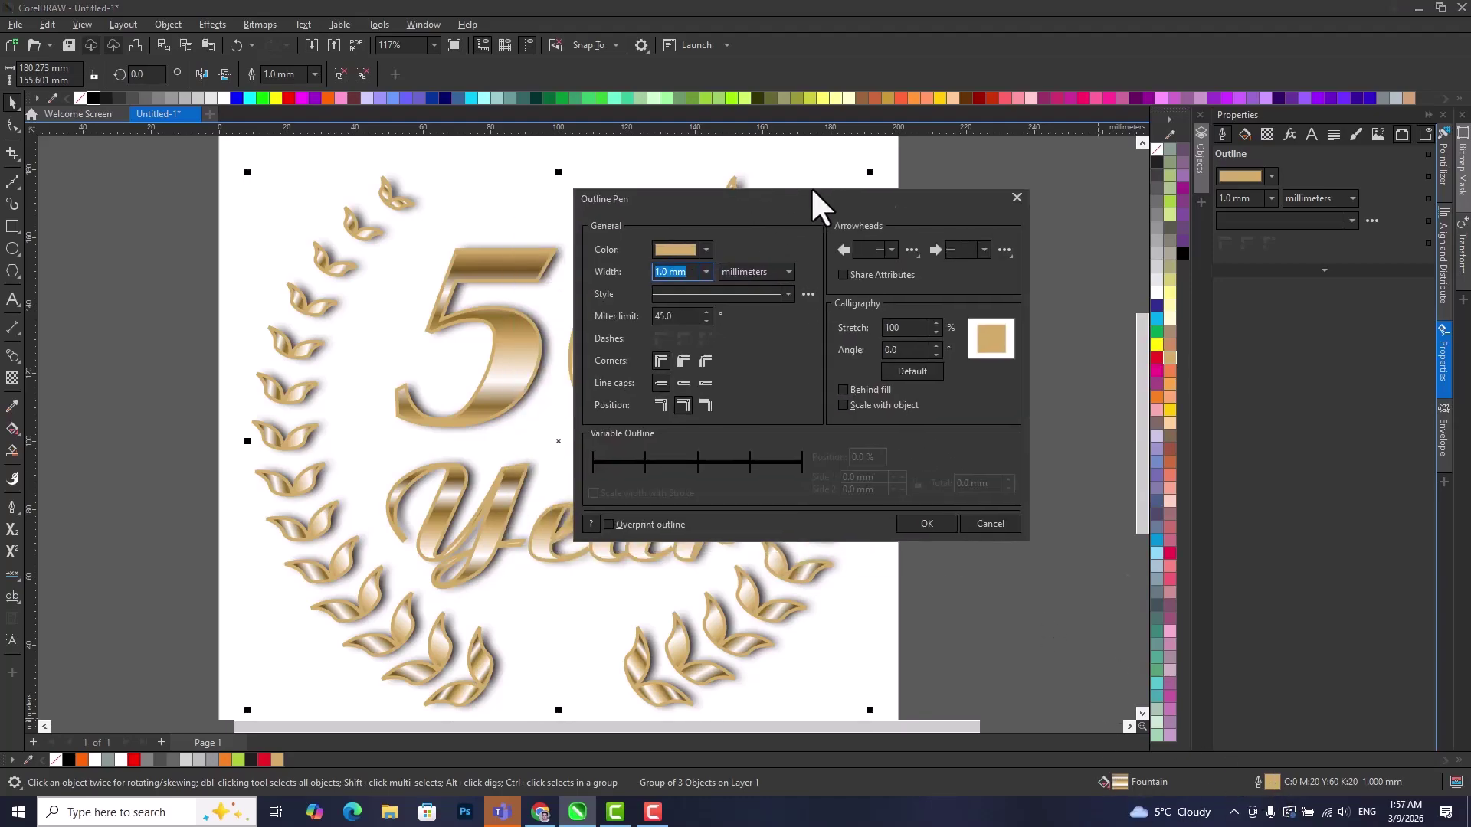
click(775, 215)
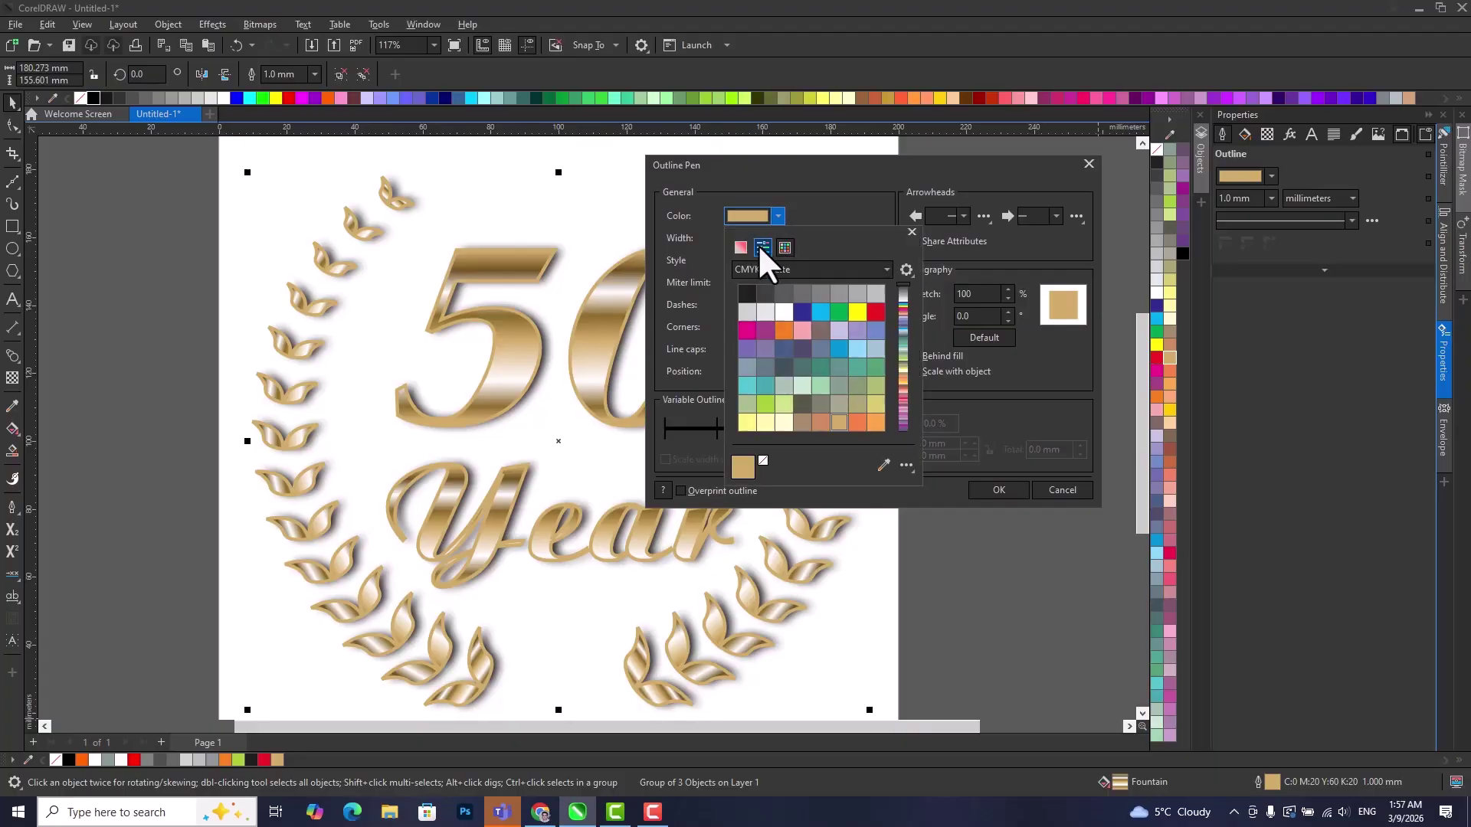
click(762, 247)
mouse_move(781, 357)
mouse_down()
mouse_move(816, 358)
mouse_move(773, 358)
mouse_up()
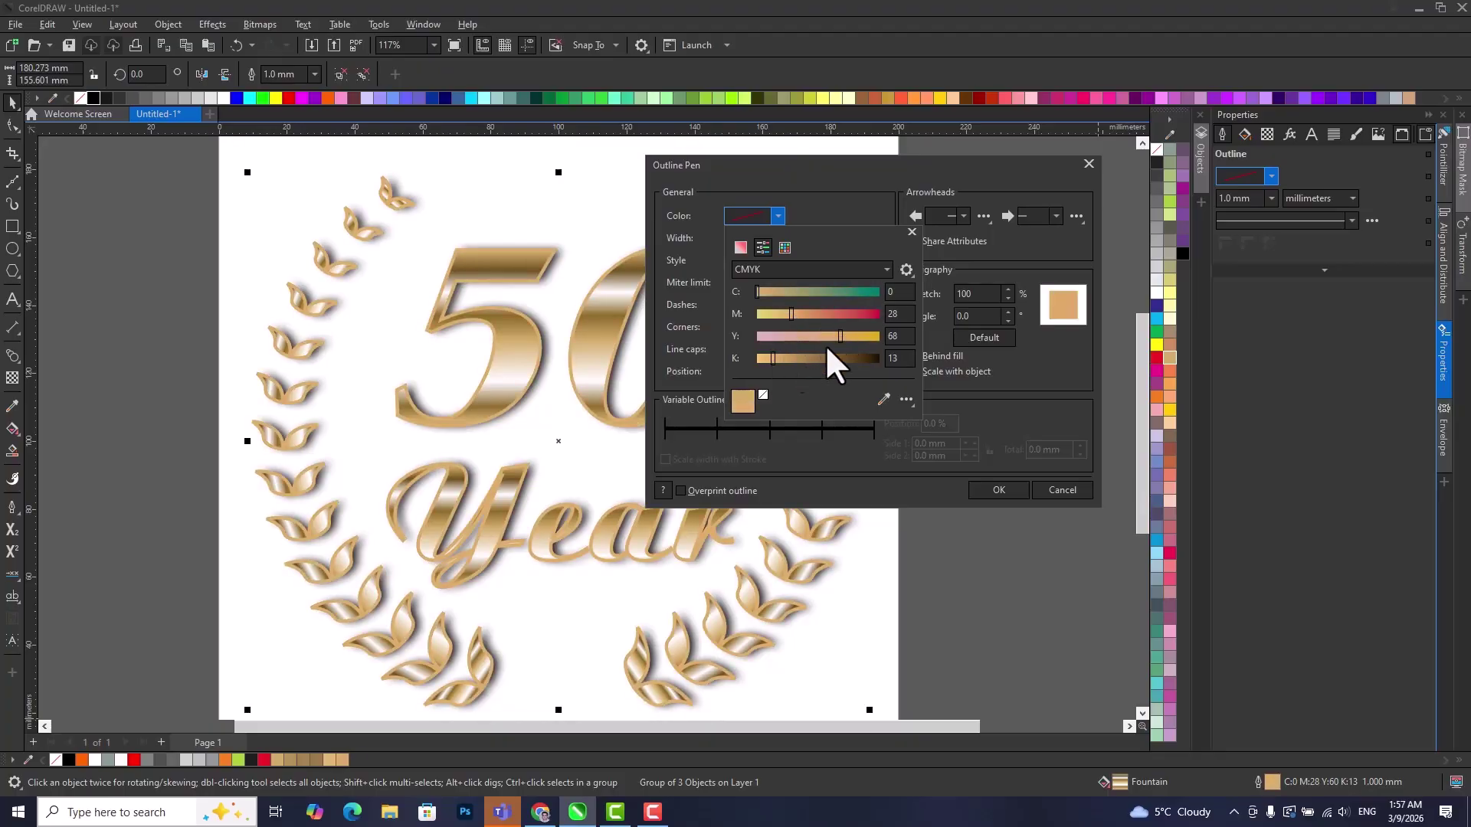
drag(783, 360, 788, 358)
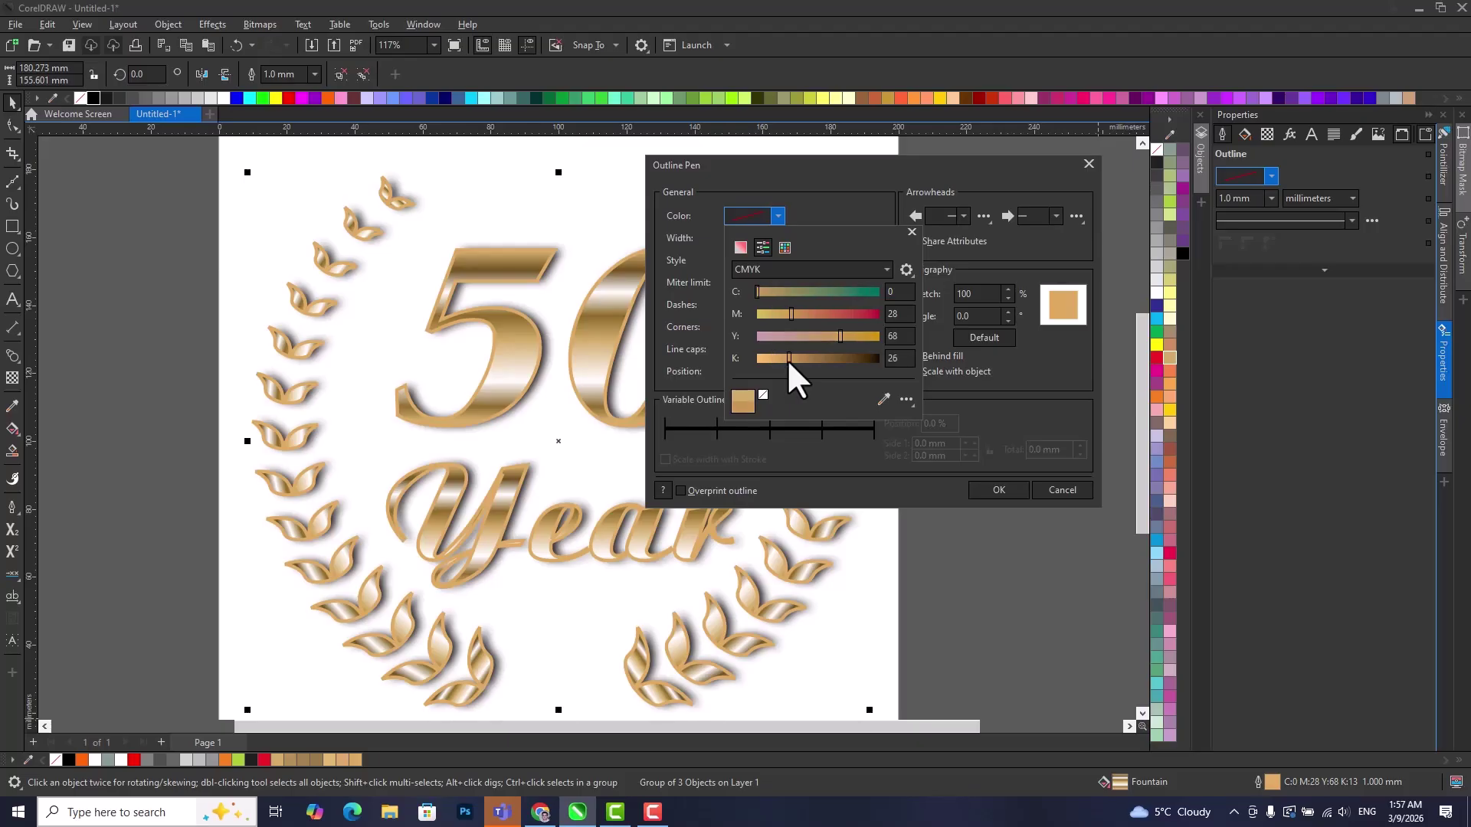
click(1000, 488)
click(998, 490)
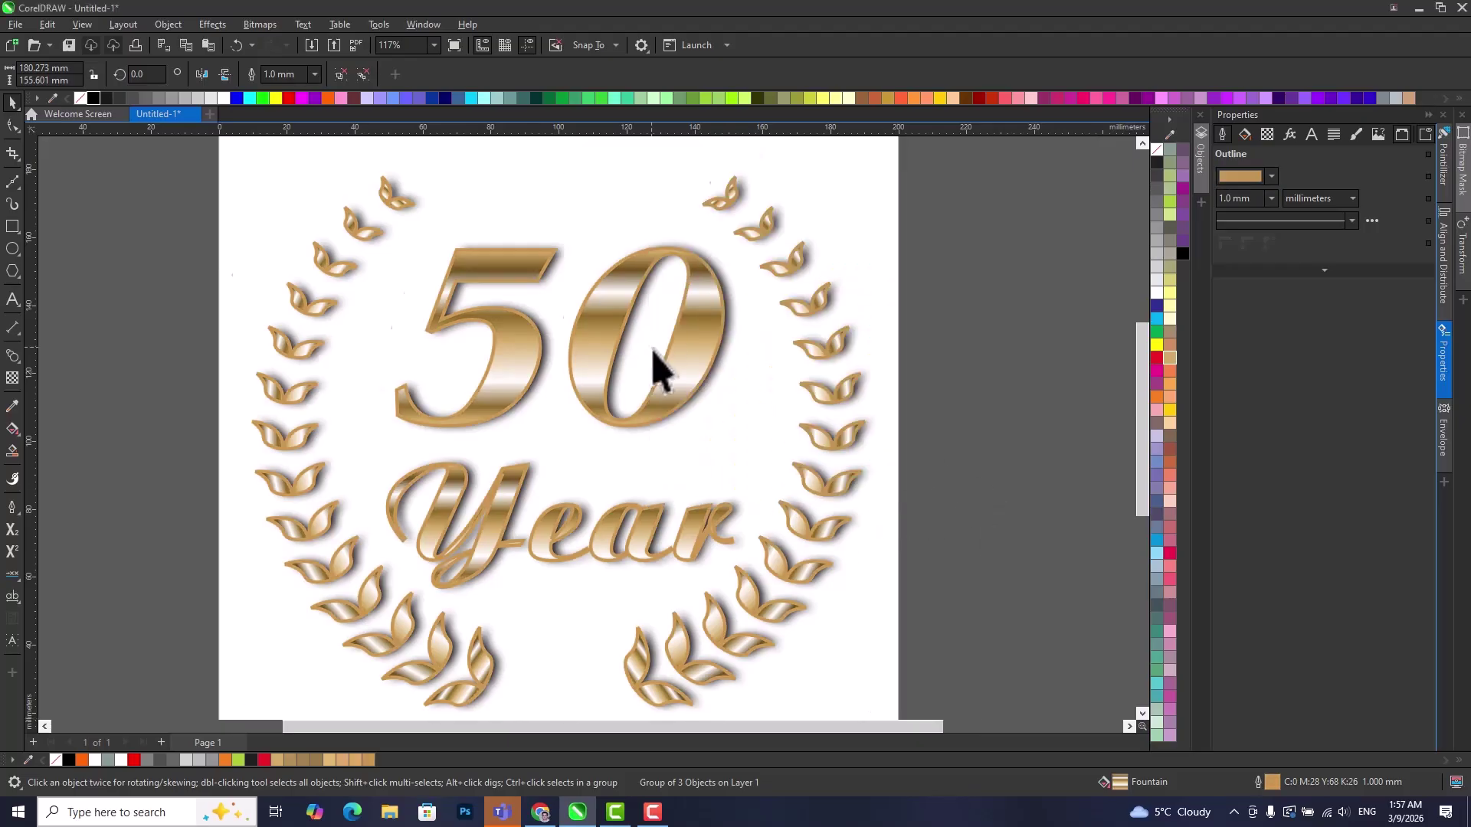
scroll(693, 452, up, 3)
scroll(693, 452, down, 5)
scroll(702, 395, up, 1)
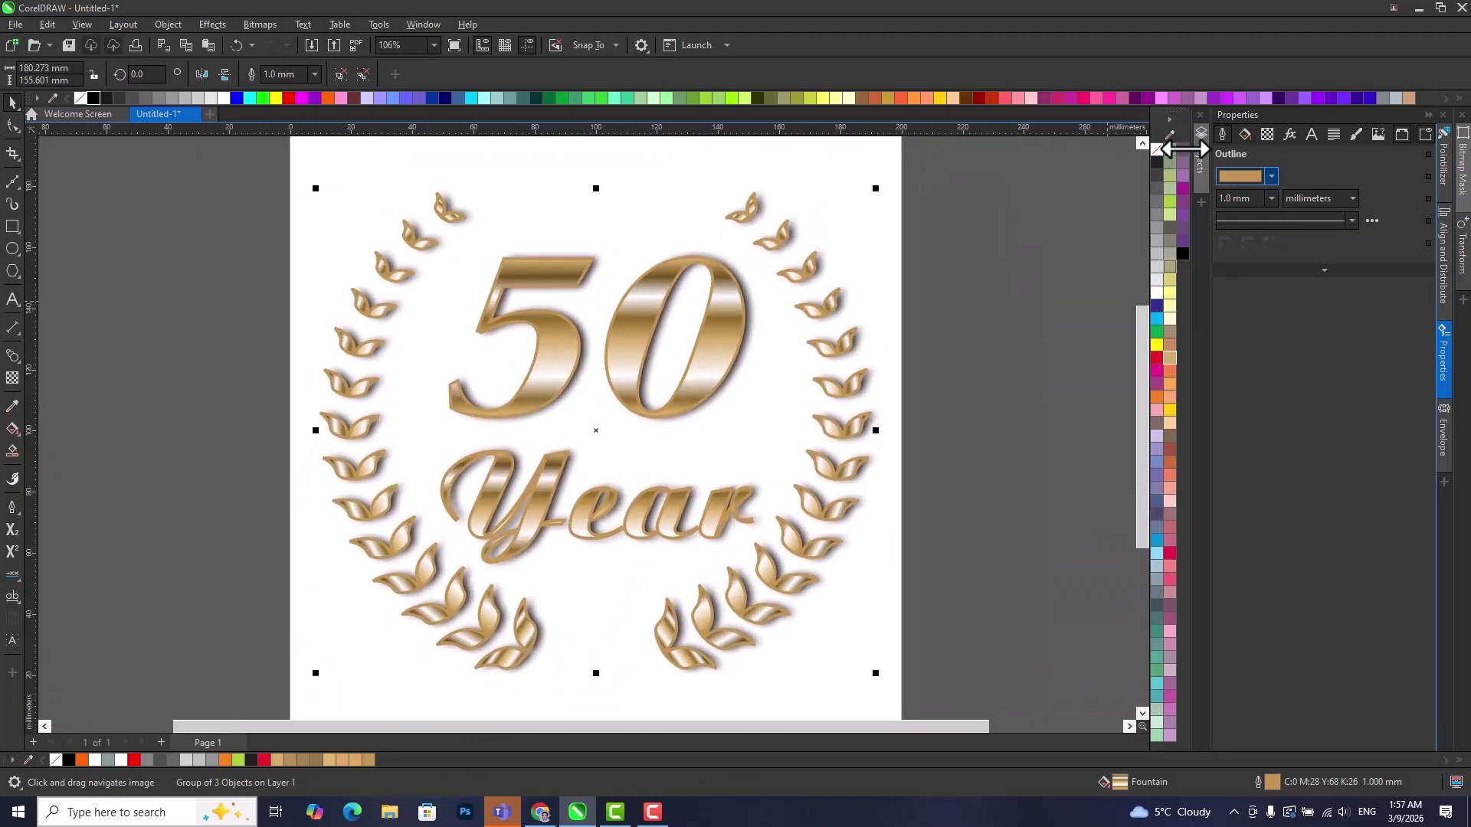
Try a black outline on the artwork group, and remove the outline entirely.
right_click(1158, 162)
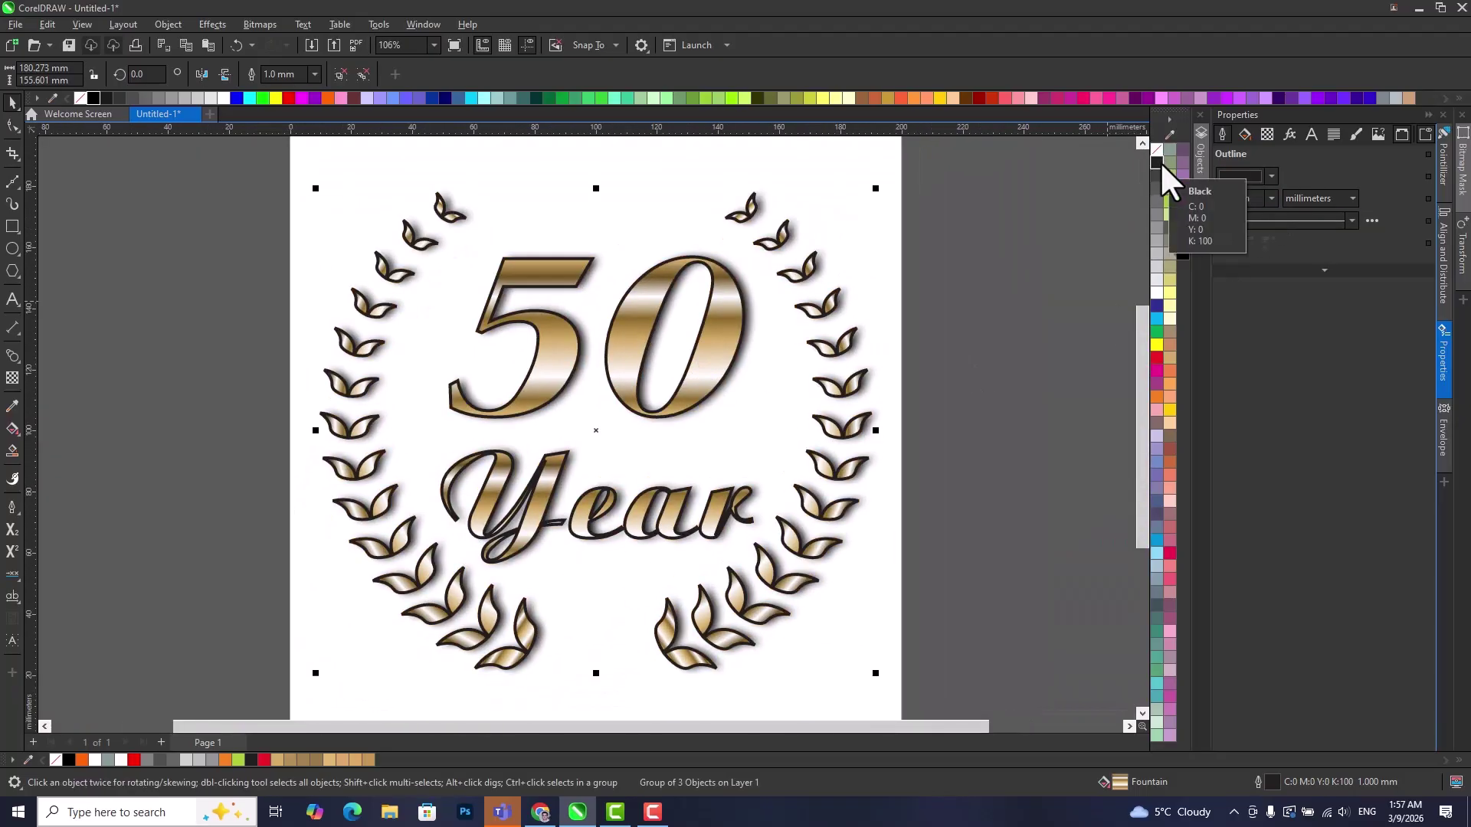
right_click(1156, 149)
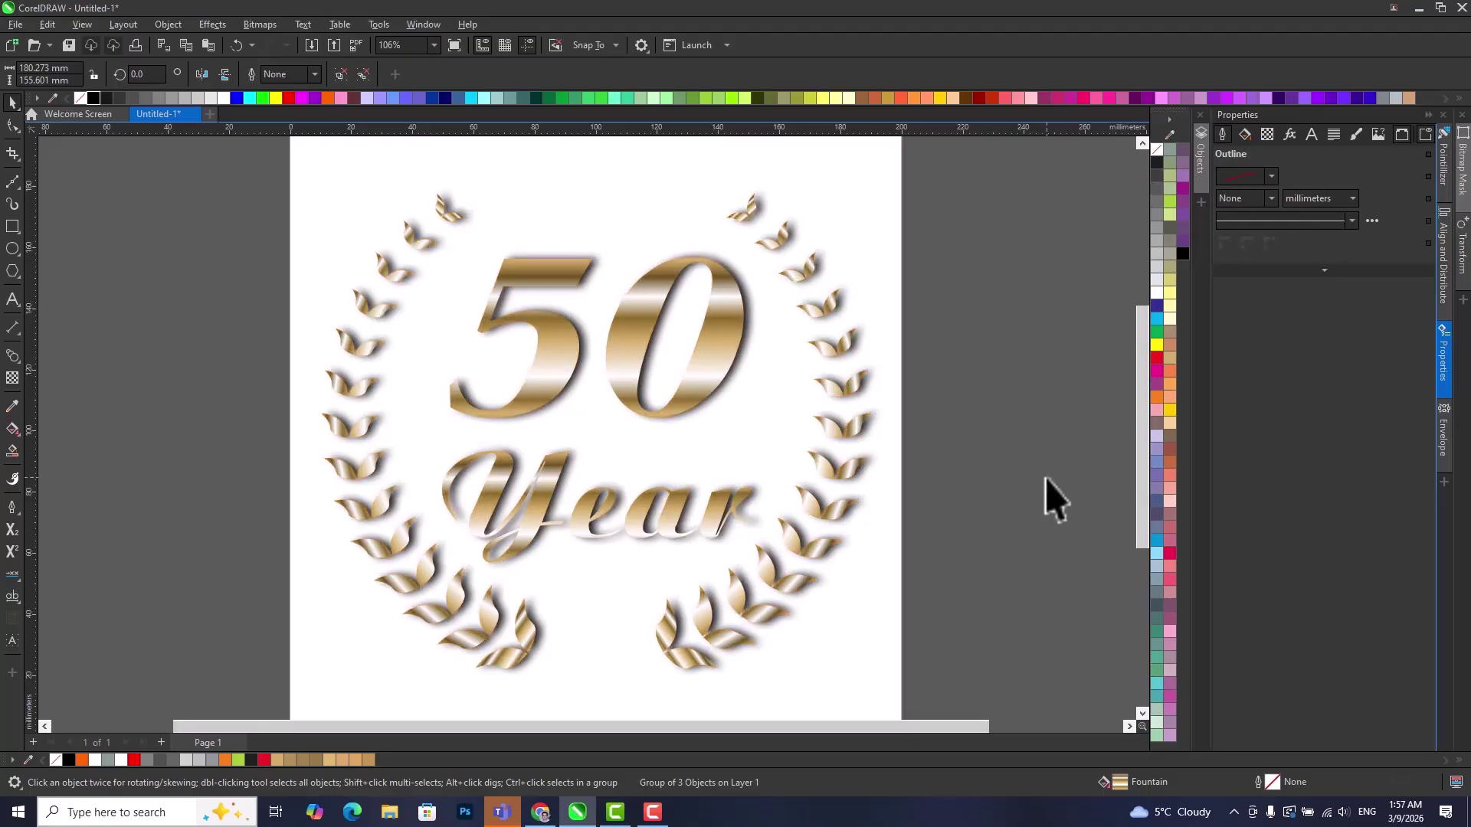
key(Escape)
Remove the white stops from one right-side leaf pair's fountain fill, pull its end handle inward, and reposition a tan stop over the outer leaf.
drag(695, 417, 747, 425)
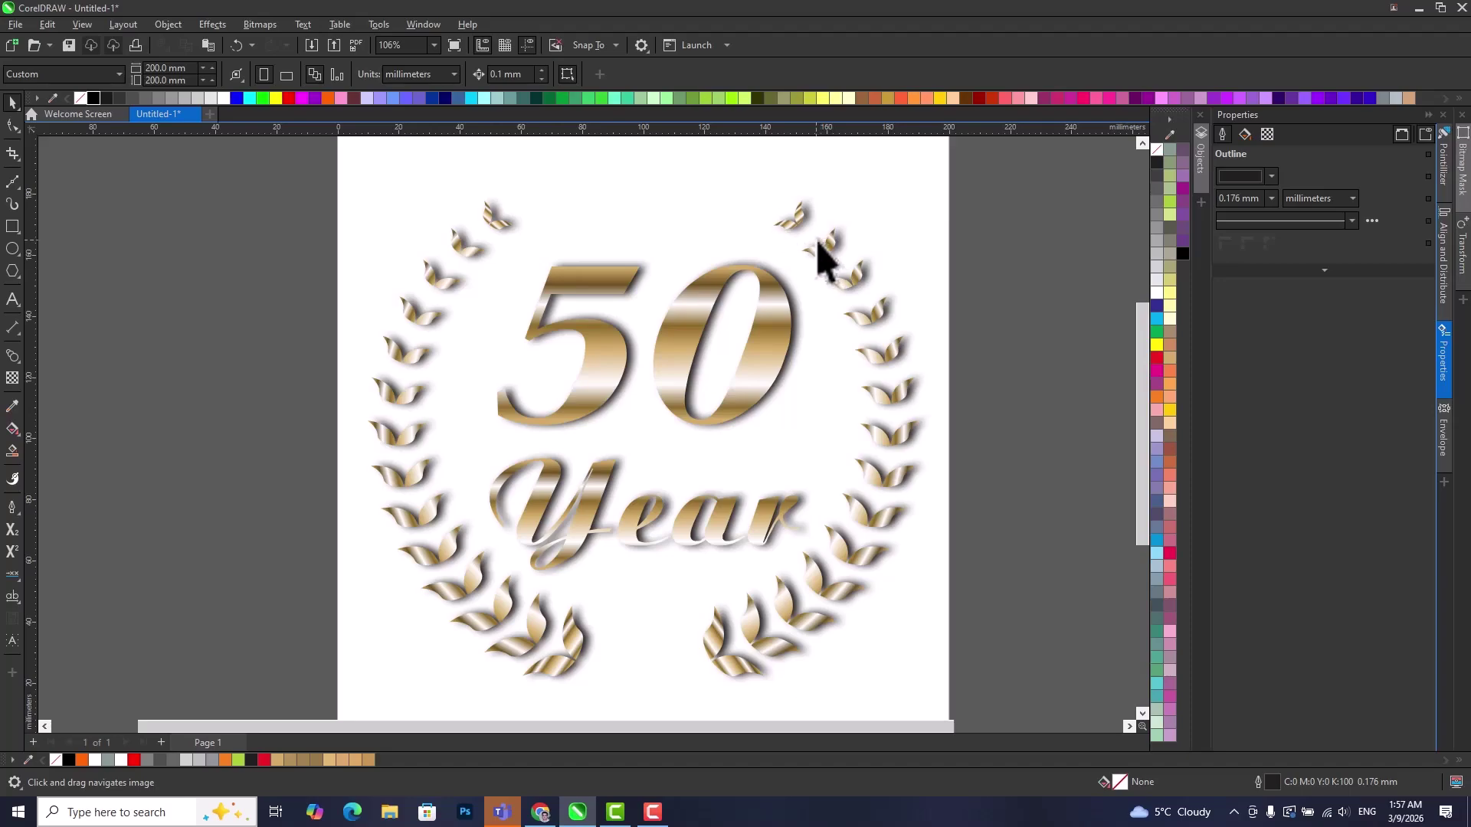
scroll(908, 370, up, 7)
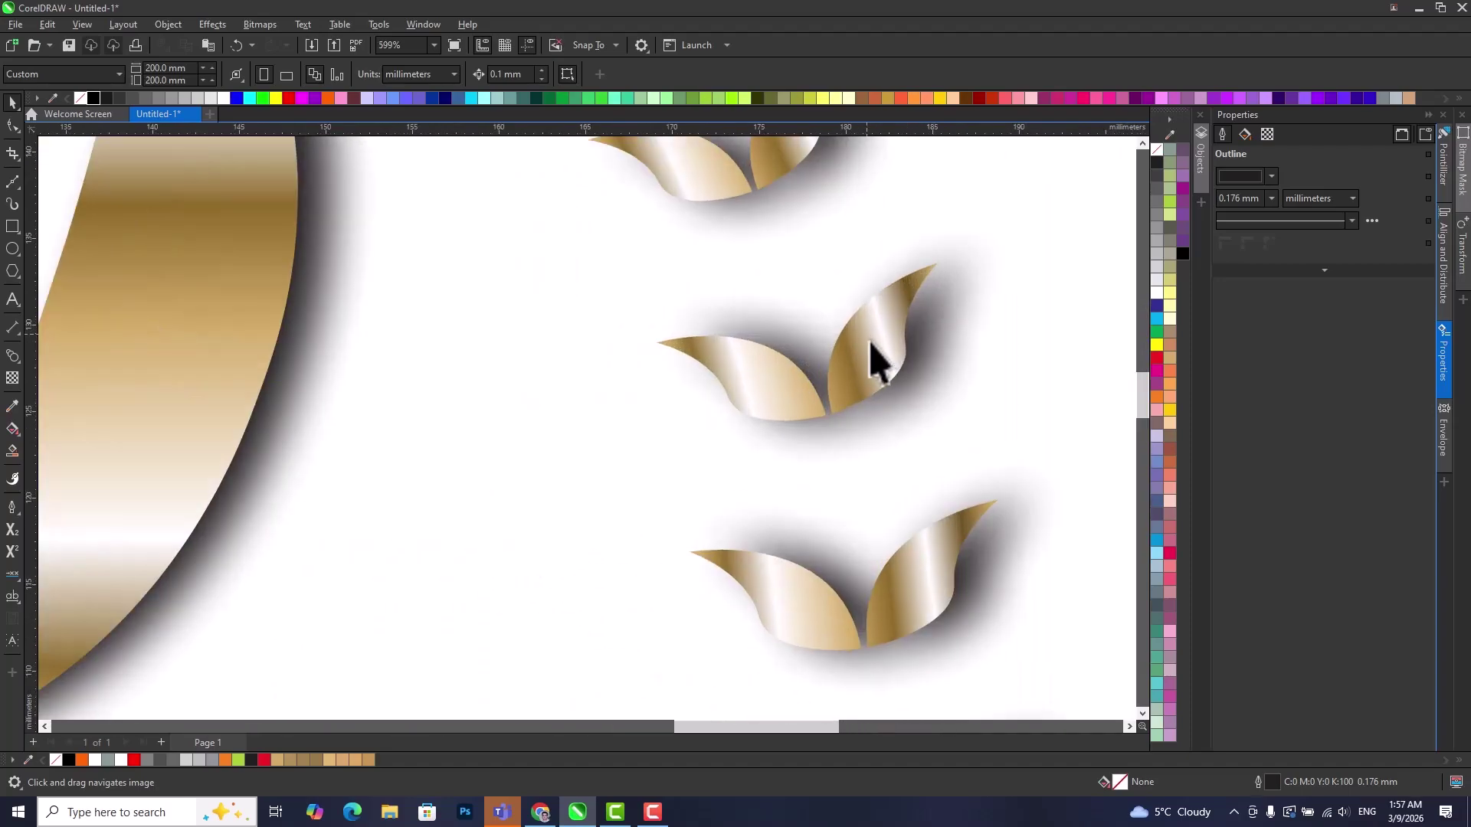
ctrl+click(876, 355)
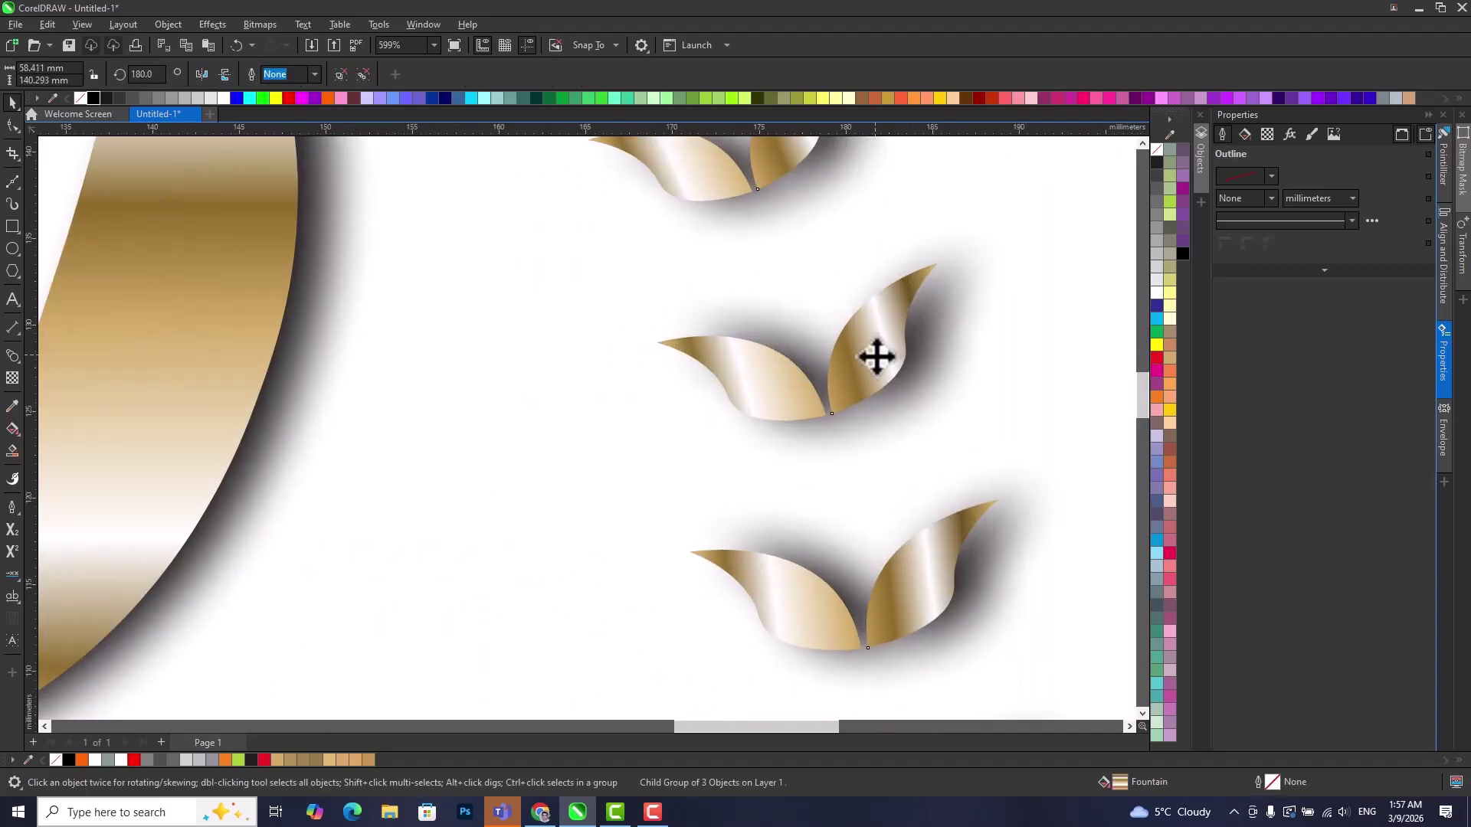
ctrl+click(875, 354)
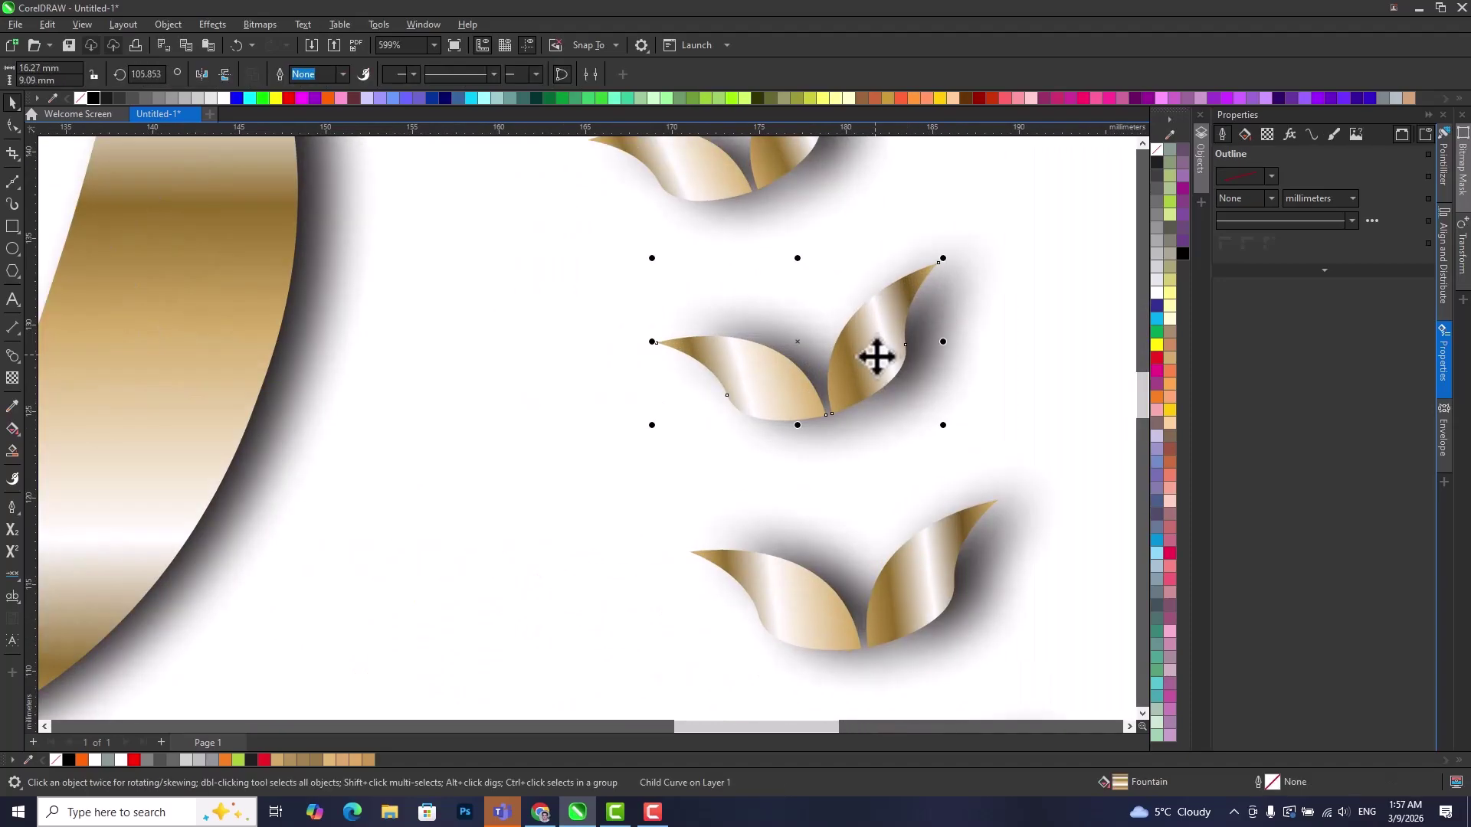
click(12, 429)
drag(743, 380, 817, 361)
click(856, 365)
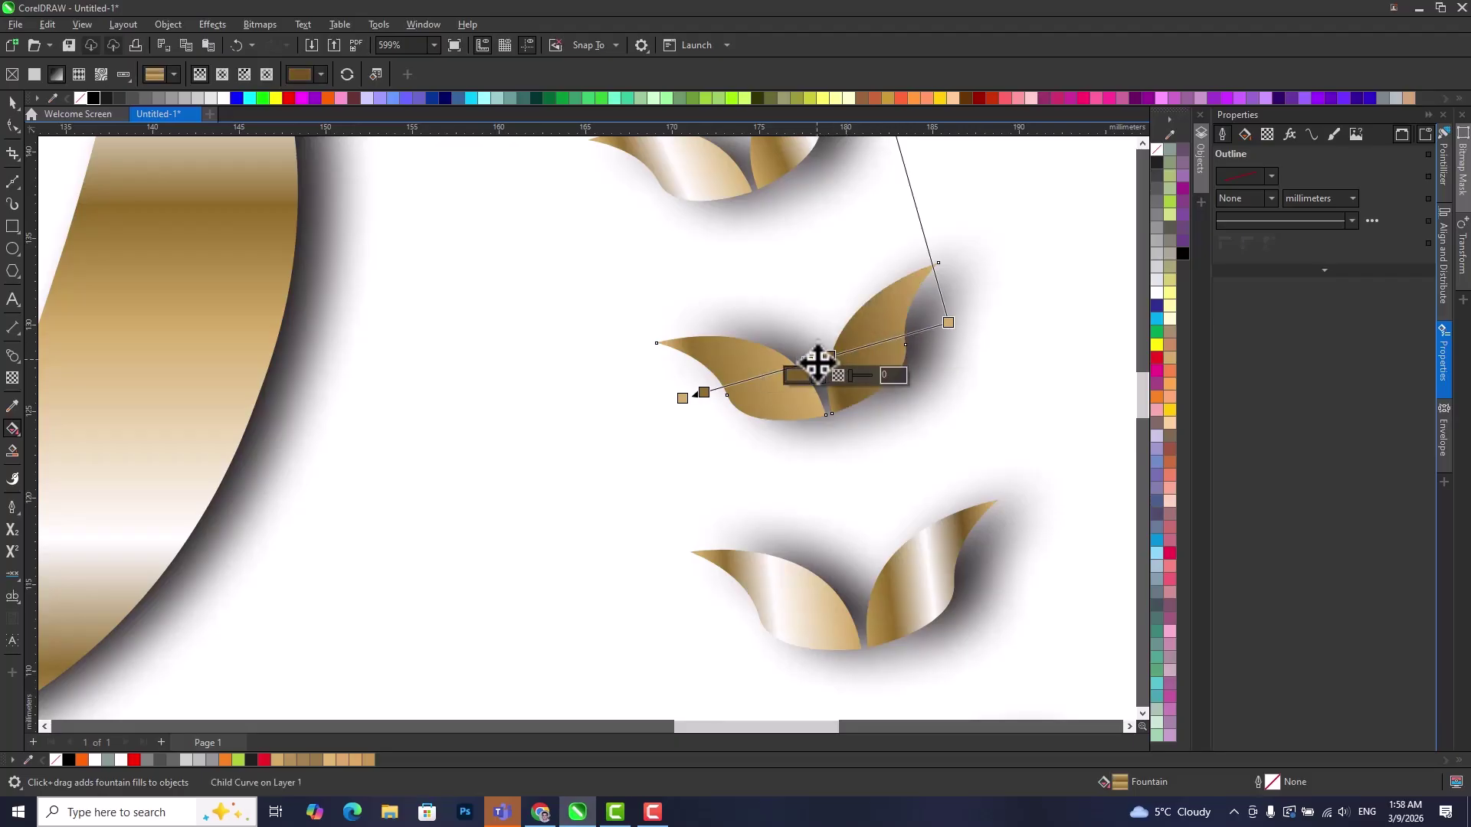
drag(949, 323, 916, 325)
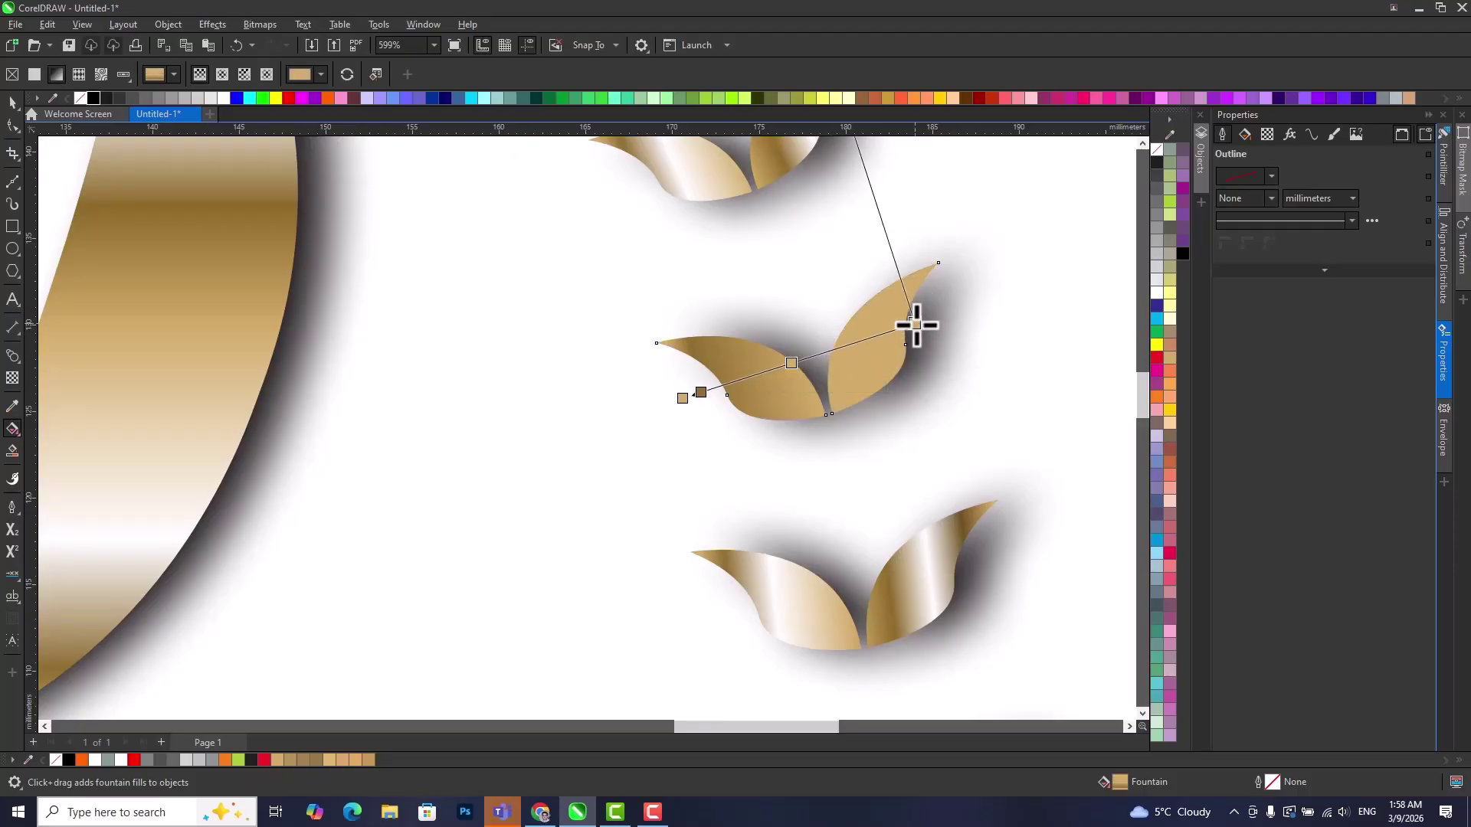
drag(792, 363, 857, 341)
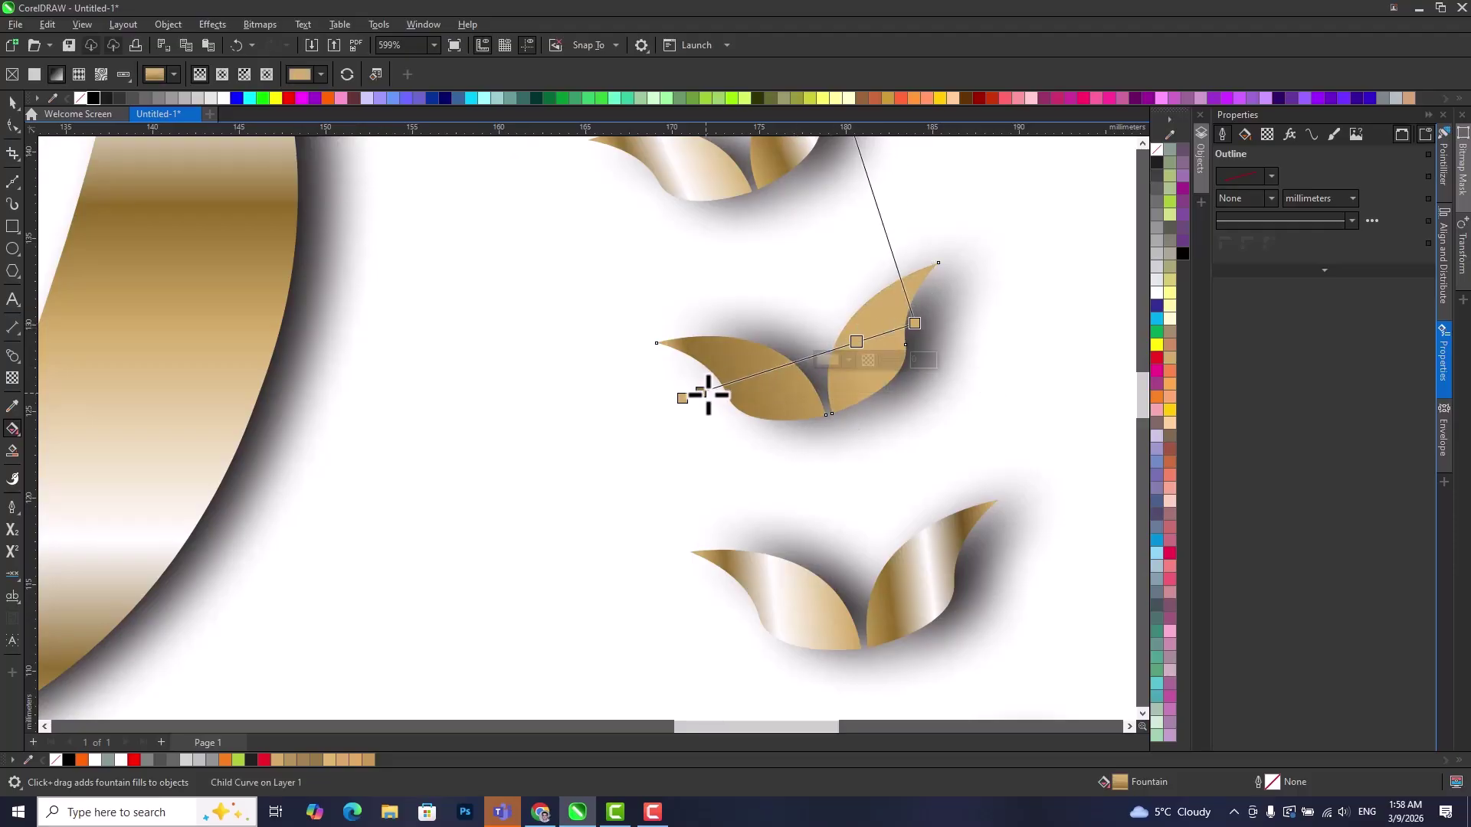
Place the brown stop mid-fill on the leaf pair, and set the stops on either side to pale gold CMYK 5/15/38/0 and 7/11/25/0.
double_click(797, 360)
drag(681, 398, 688, 390)
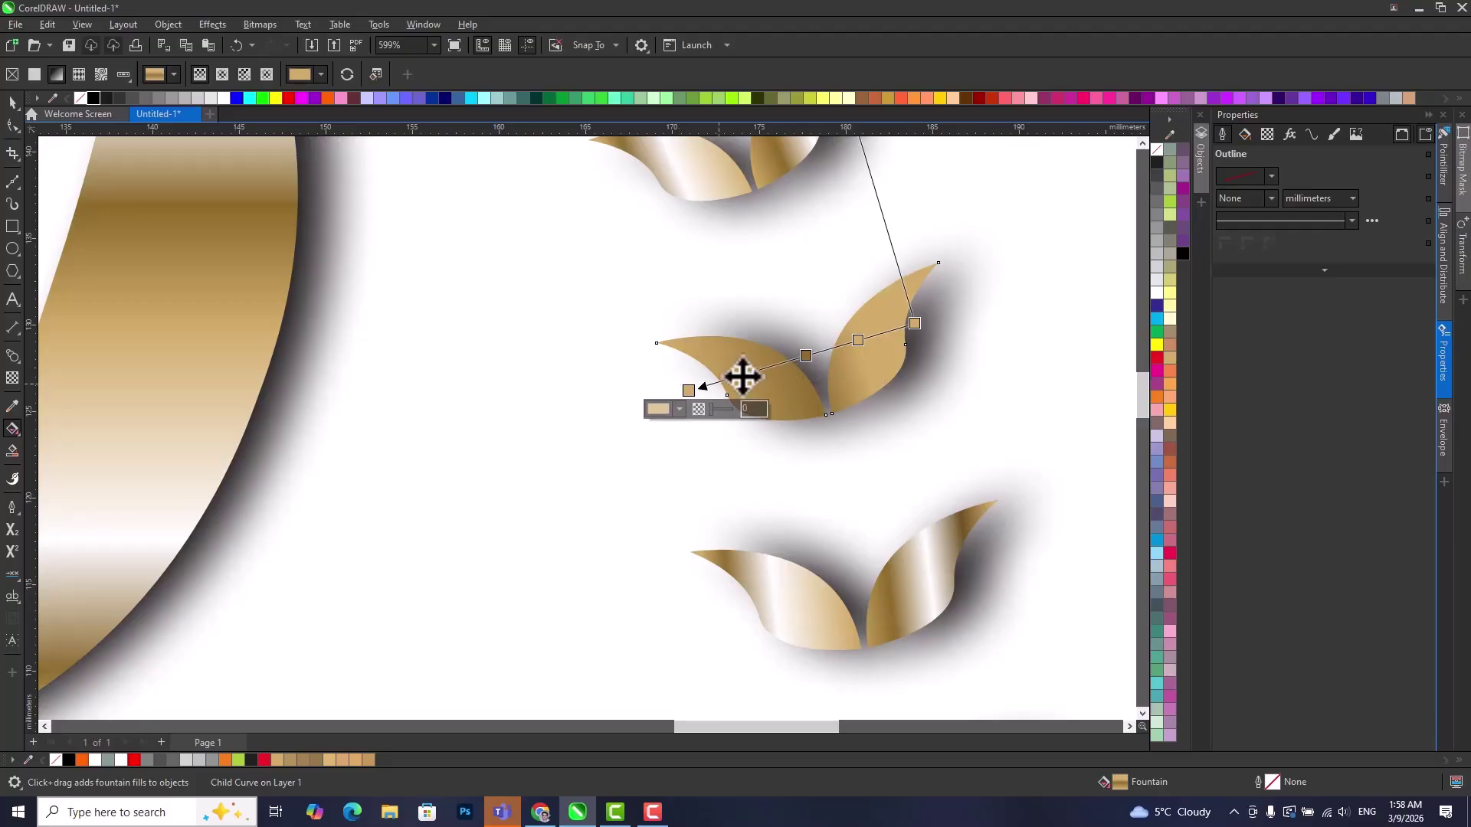
click(713, 391)
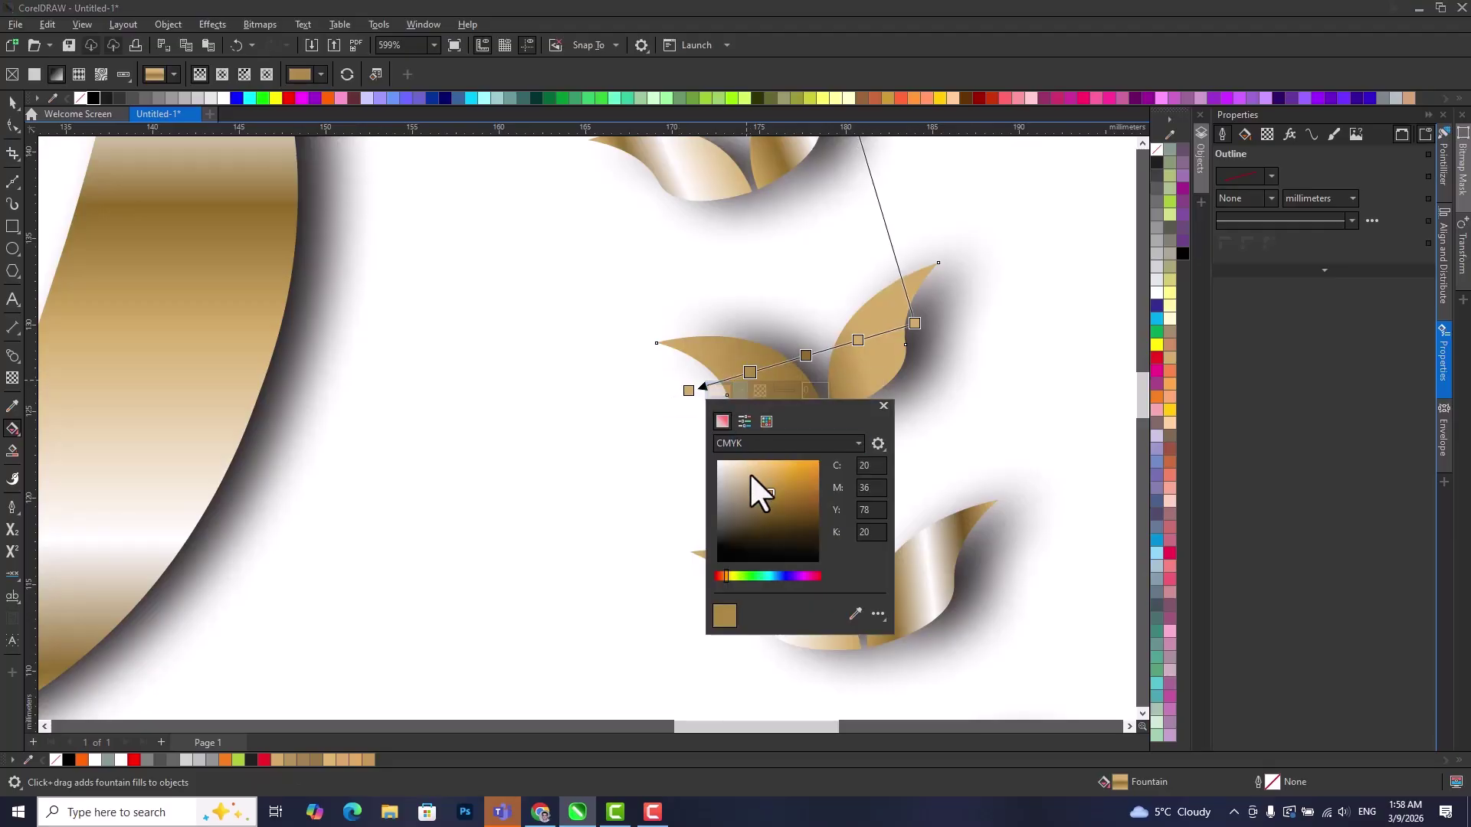
click(746, 467)
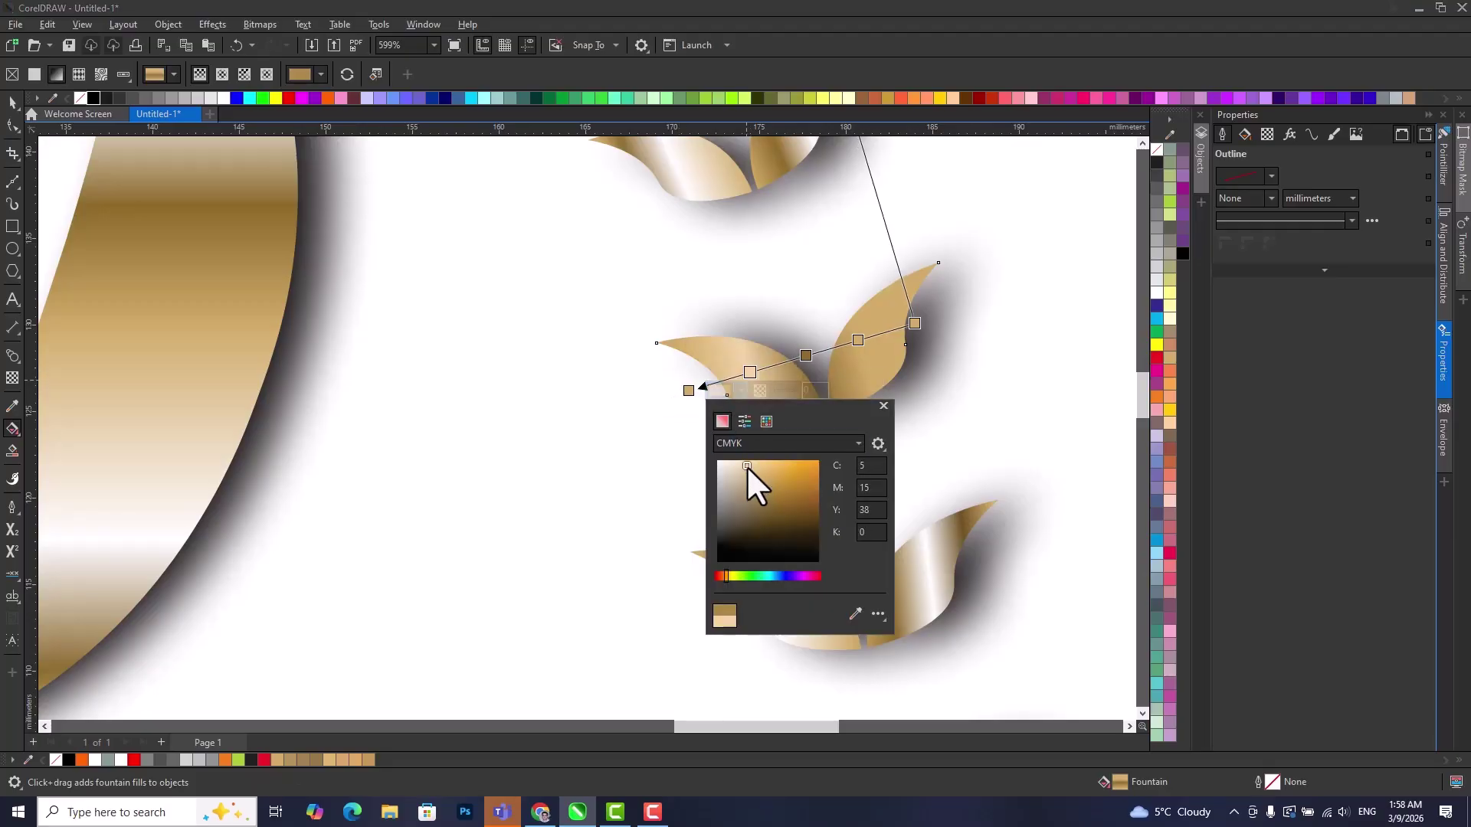
double_click(857, 337)
click(829, 359)
click(846, 440)
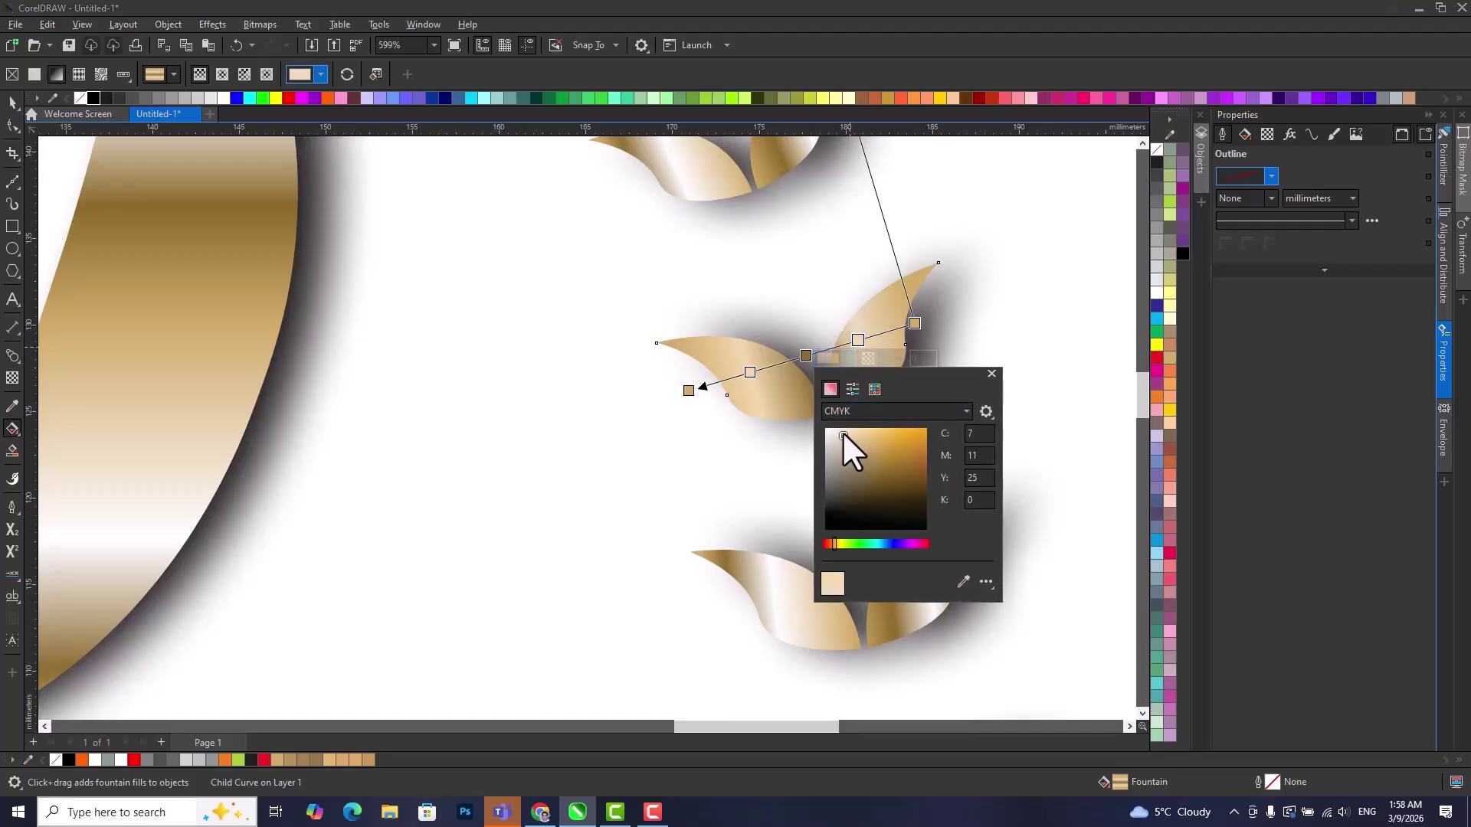
Copy the pale gold fountain fill to the next two leaf pairs down the wreath's right side.
click(12, 104)
scroll(814, 337, down, 2)
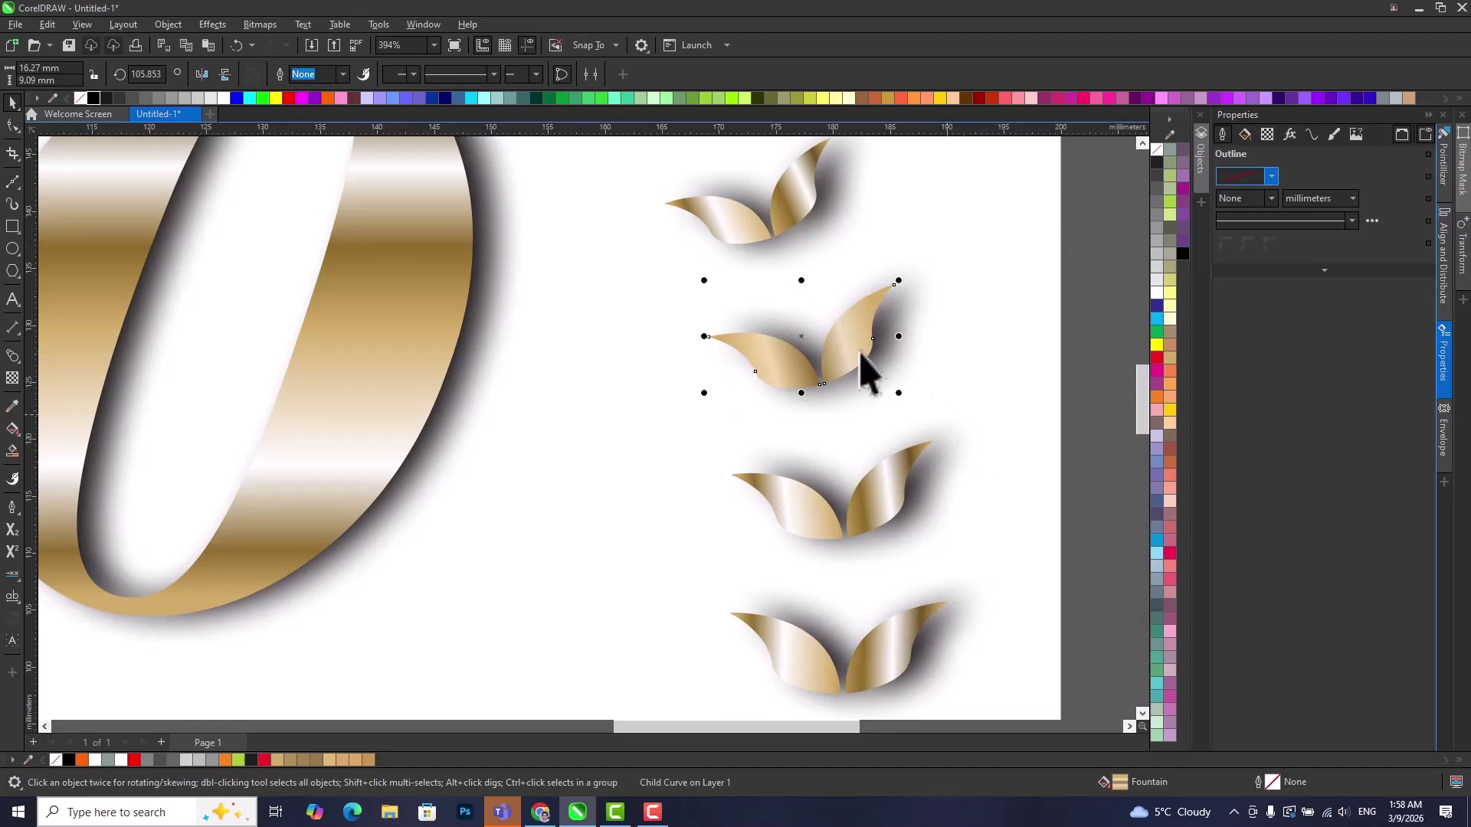
click(875, 494)
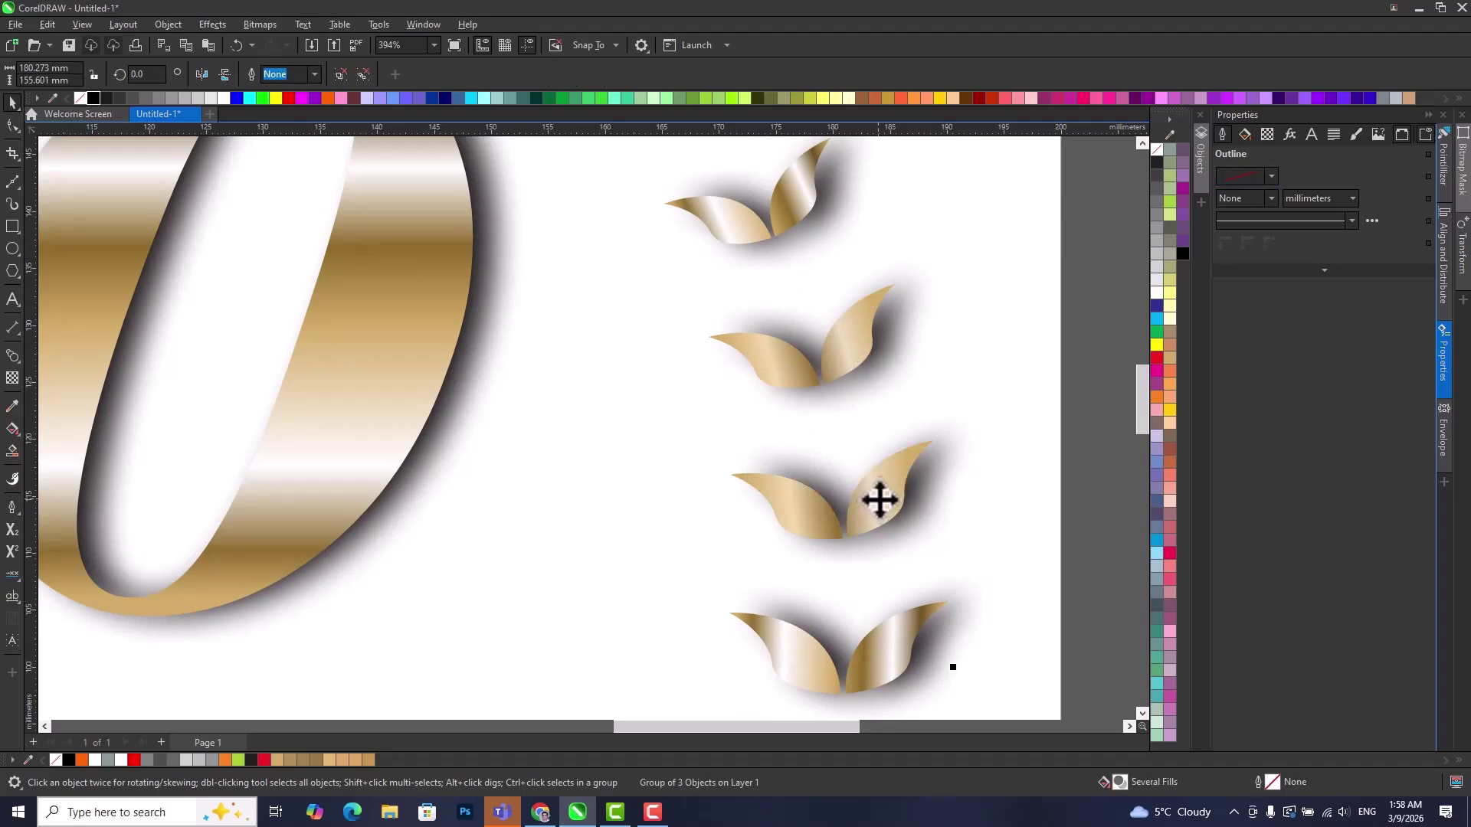
drag(879, 497, 863, 318)
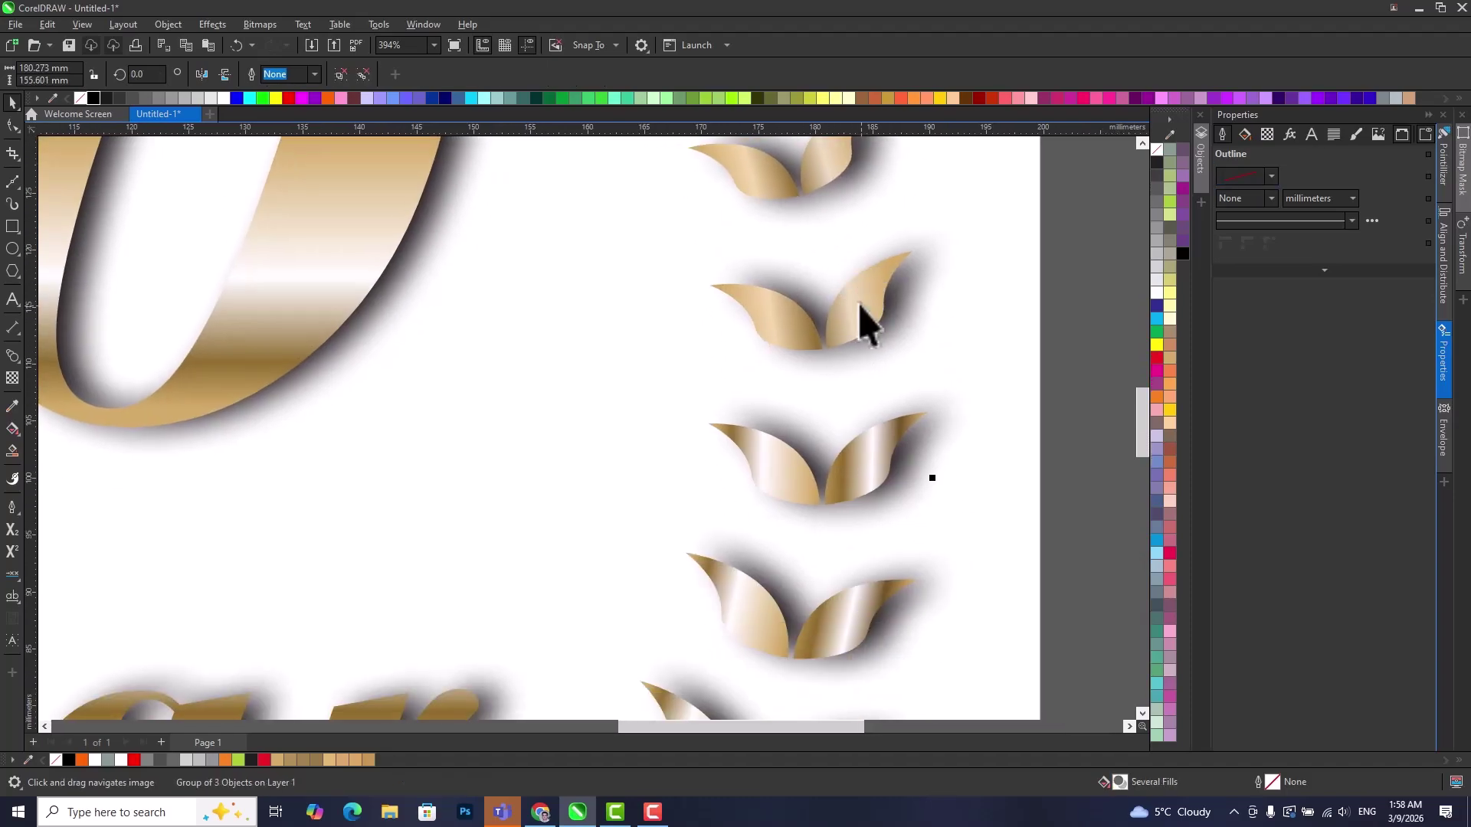
click(853, 473)
scroll(853, 473, down, 5)
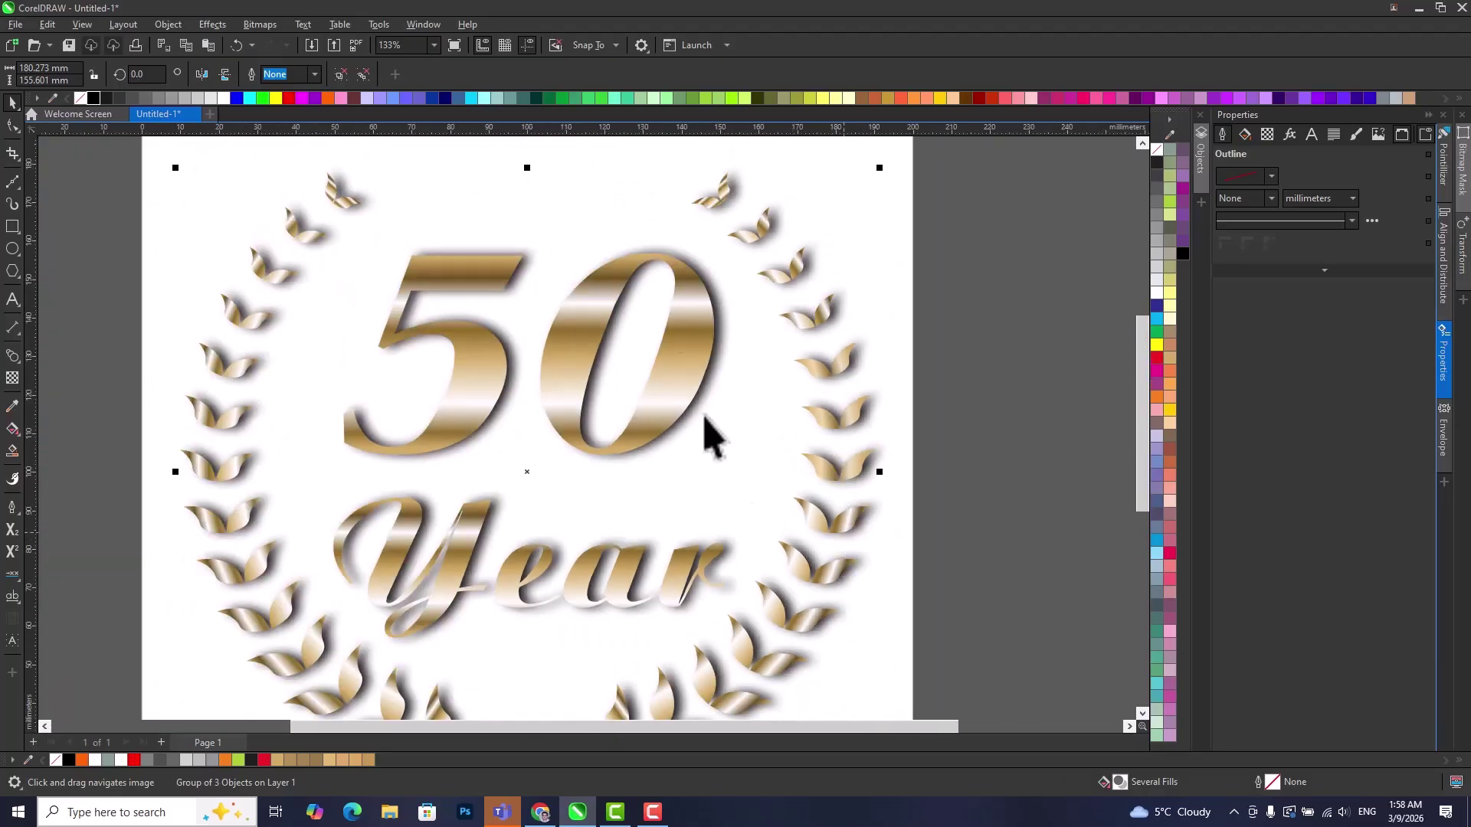
Ungroup the gold artwork to separate the "50" text from the wreath group.
click(339, 74)
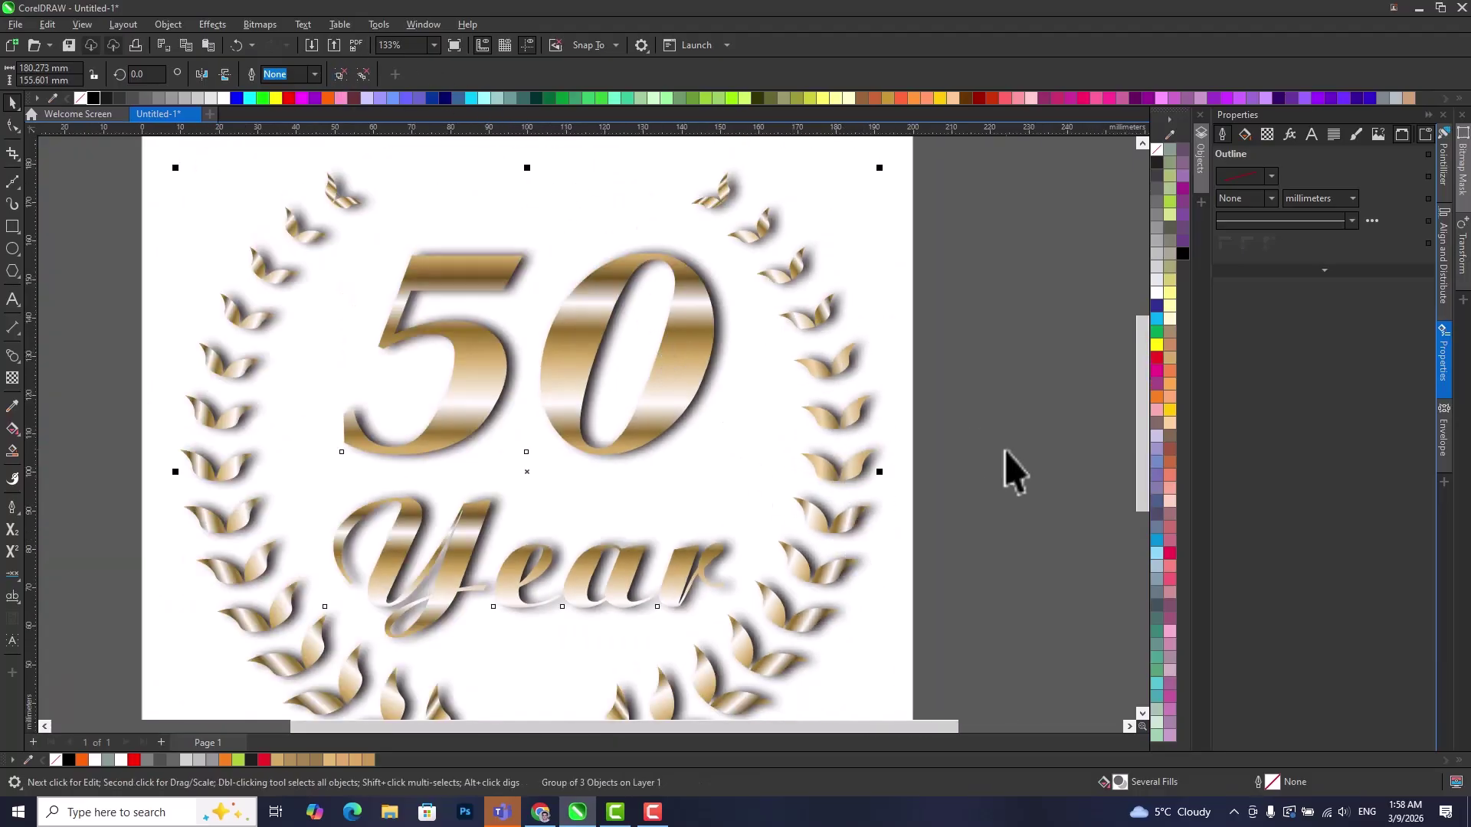
click(674, 360)
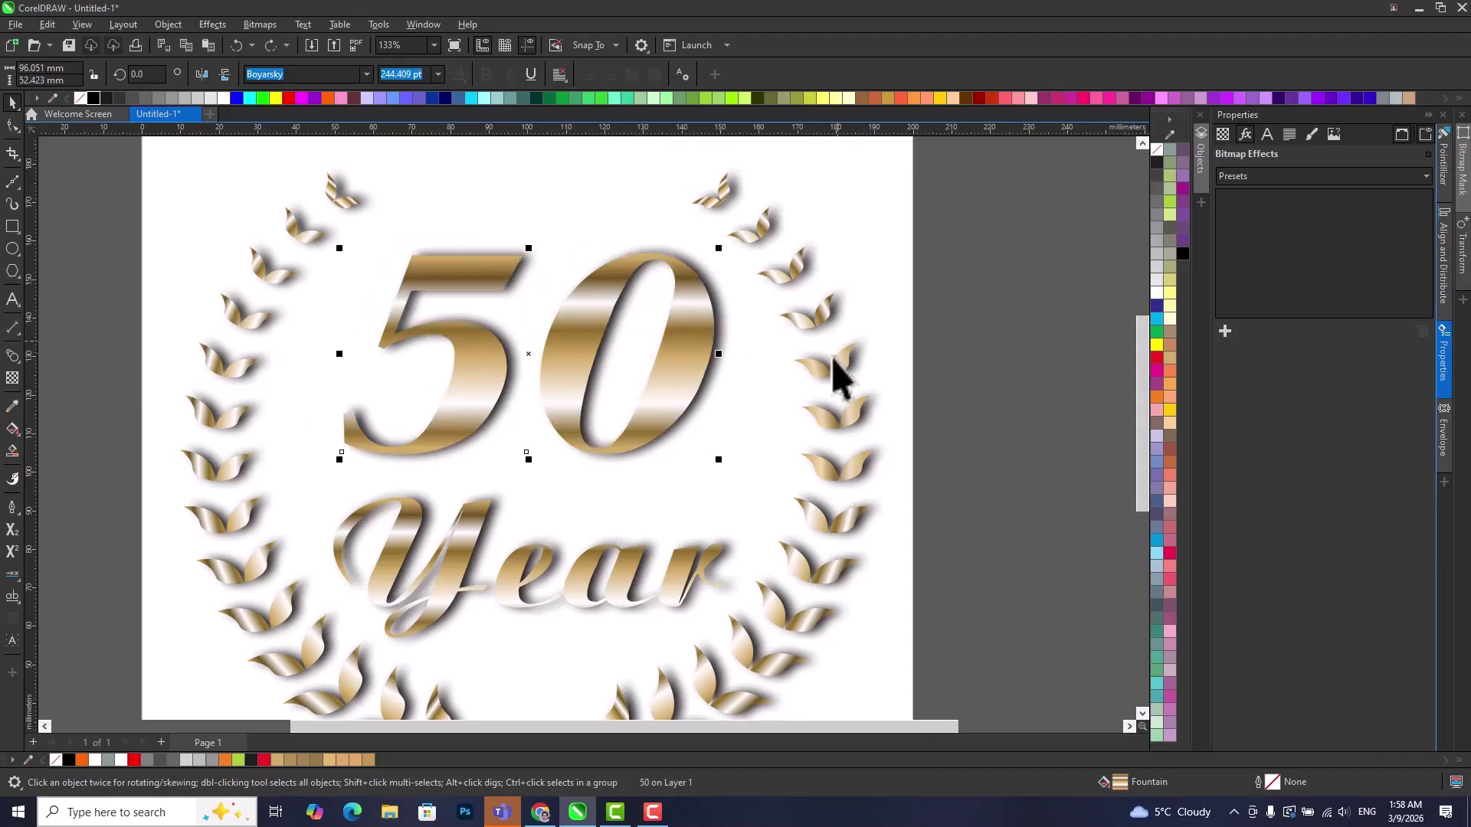
click(904, 342)
key(ctrl+z)
Apply the pale gold fountain fill to all leaves of the wreath group.
scroll(858, 390, up, 3)
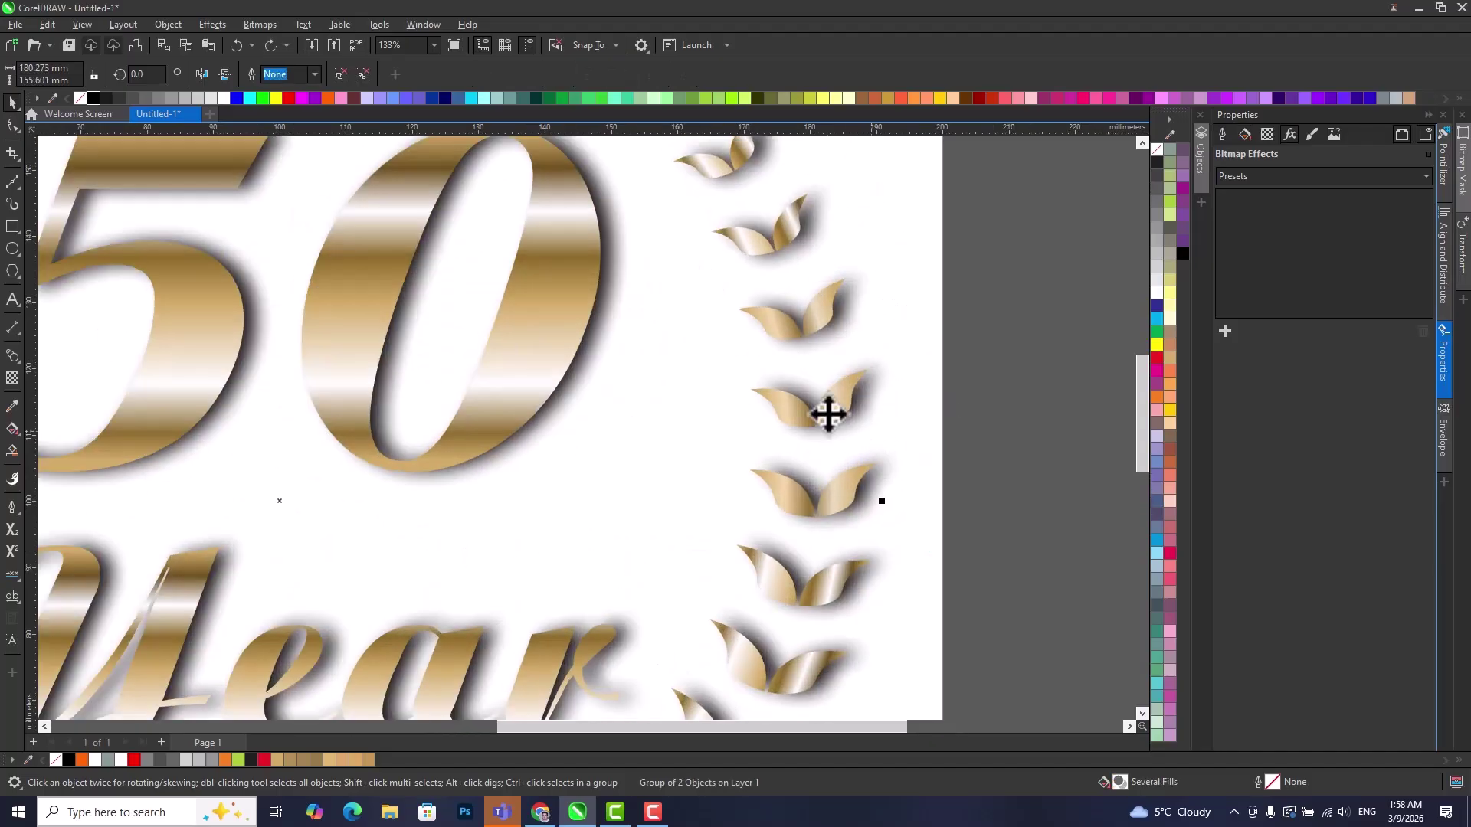
click(838, 503)
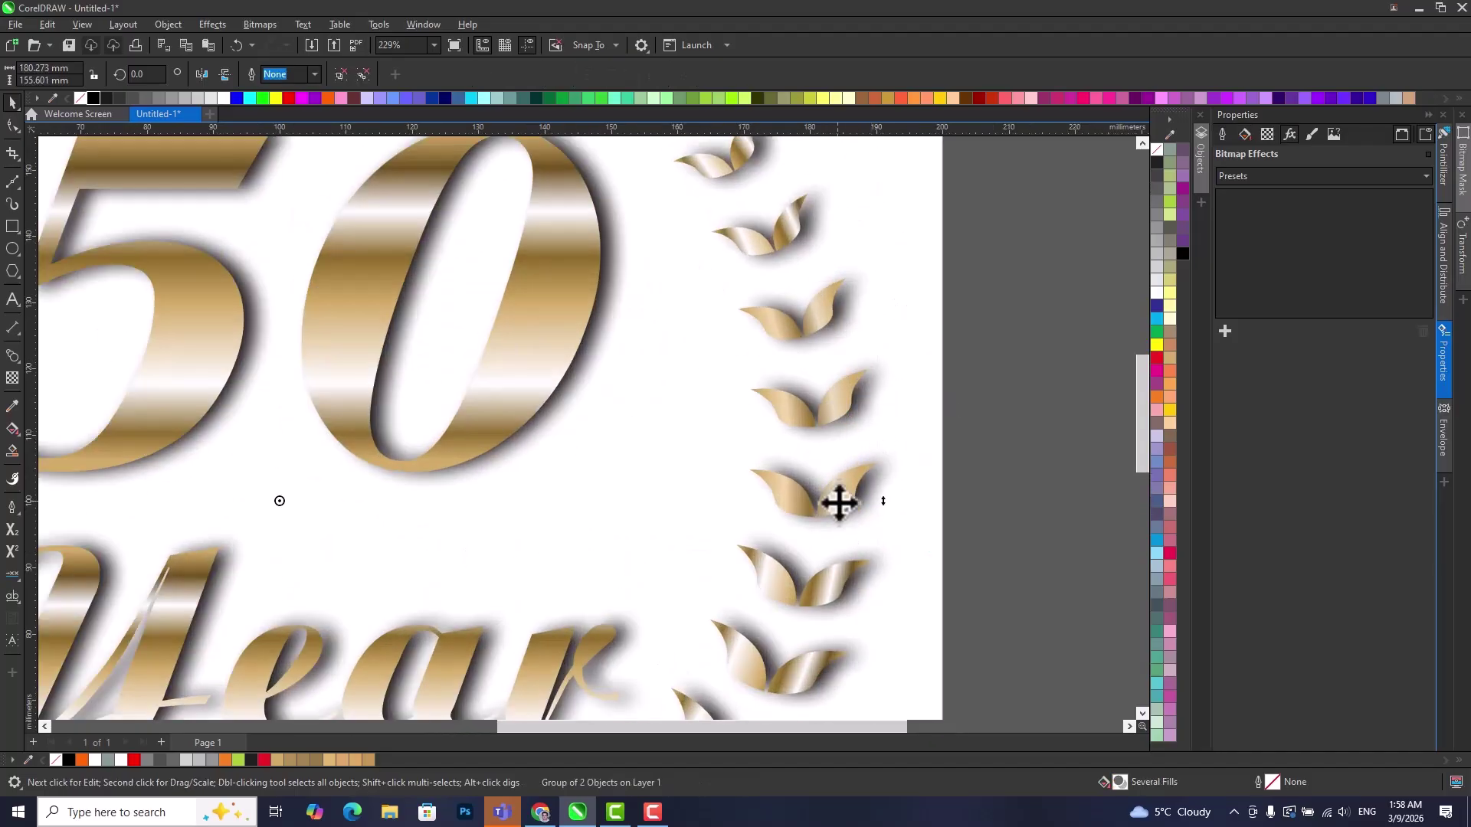
scroll(841, 504, down, 3)
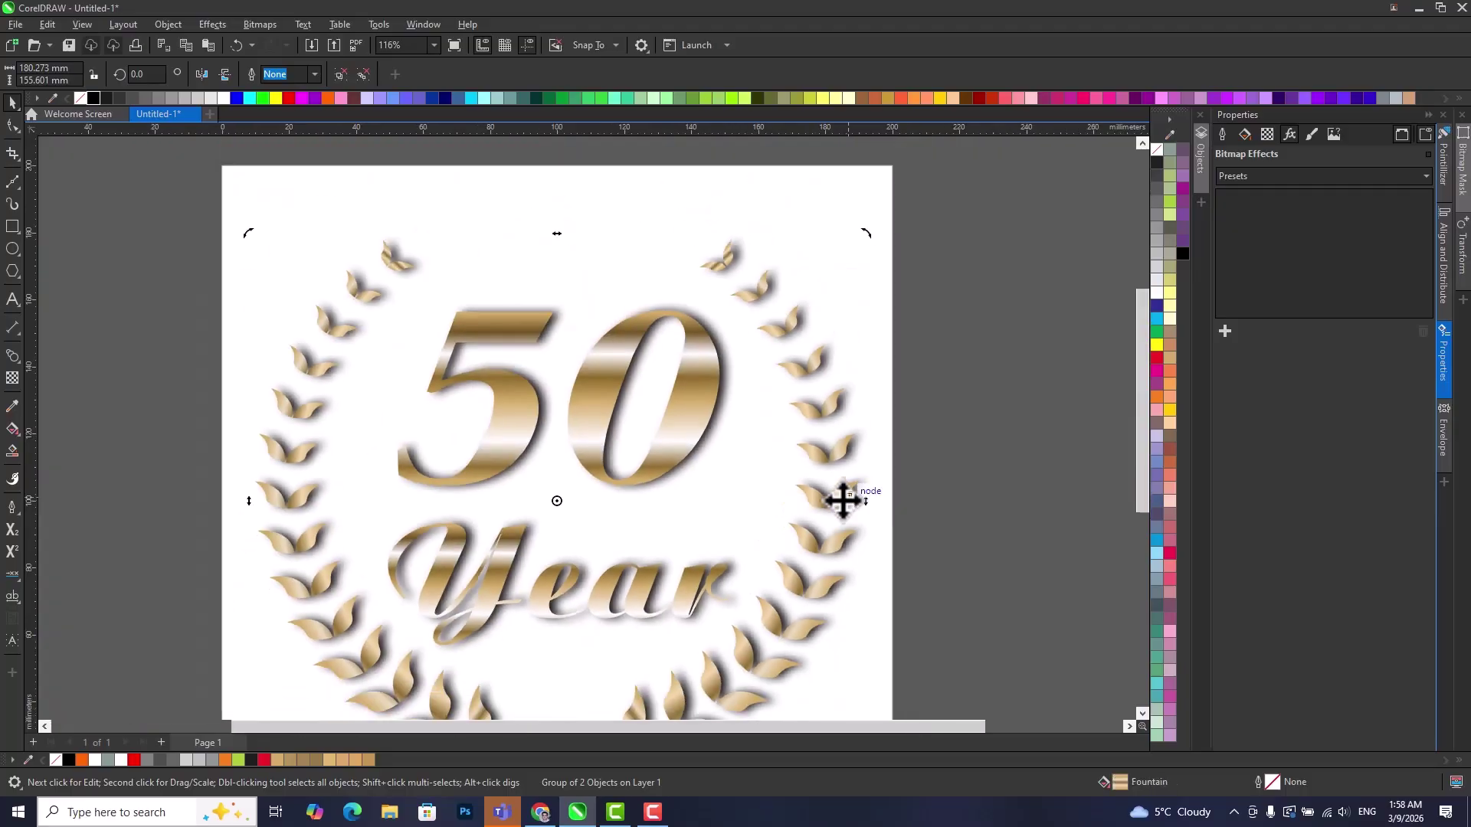
drag(586, 489, 613, 531)
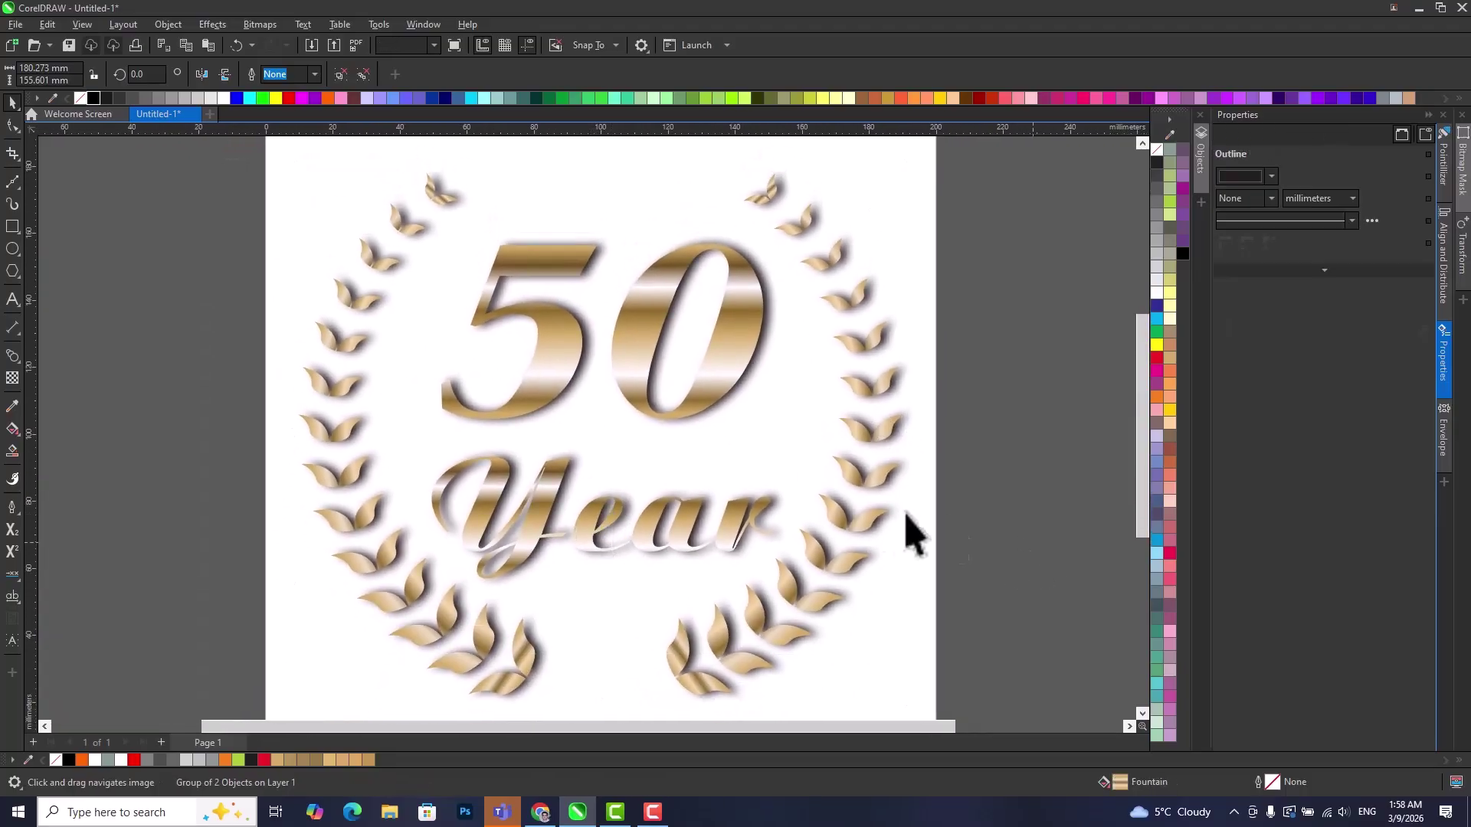
click(948, 535)
Examine the refilled wreath leaves up close and the finished emblem as a whole.
scroll(817, 616, up, 5)
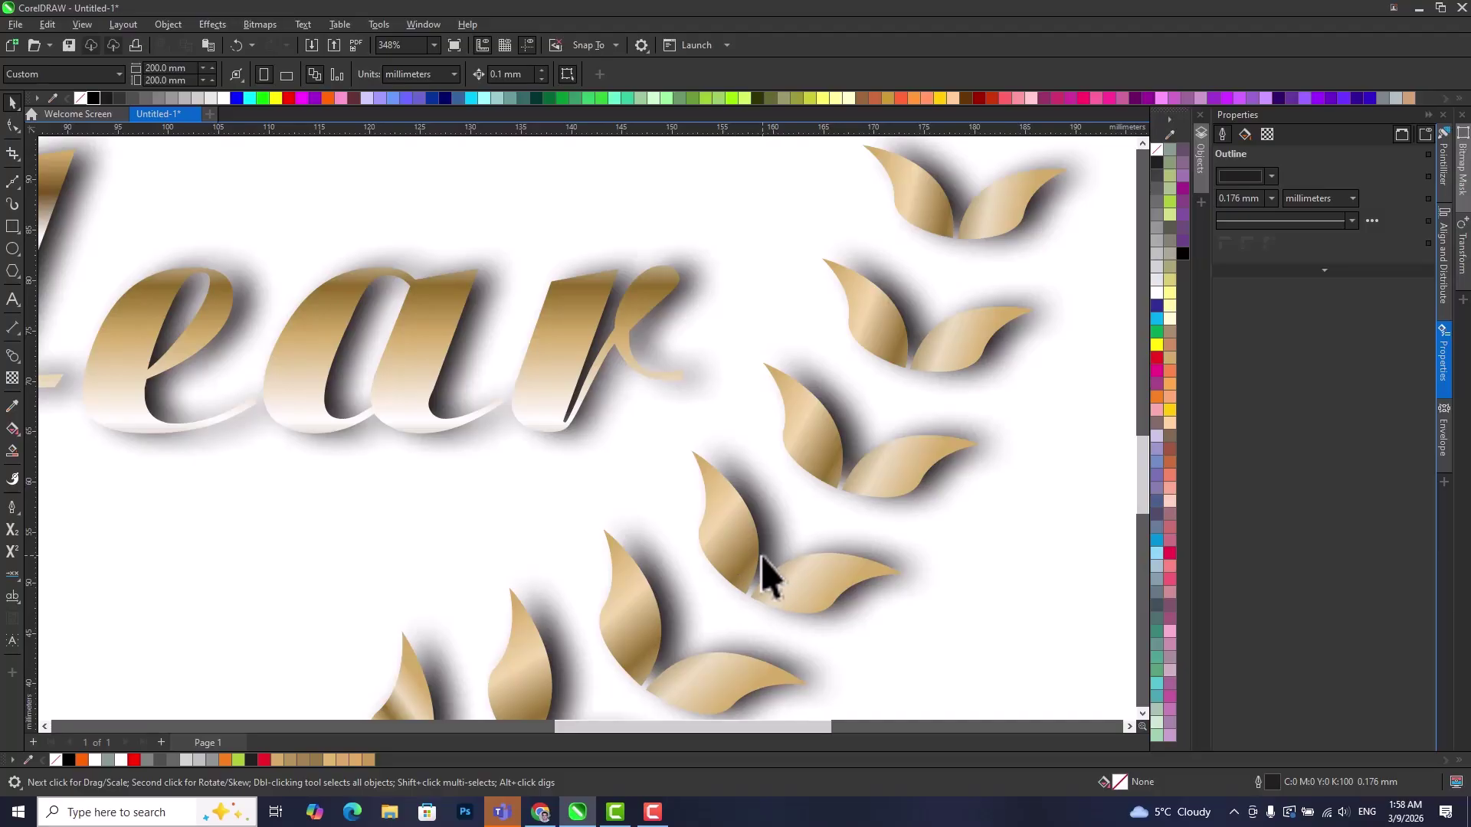
scroll(766, 578, down, 5)
drag(778, 577, 804, 577)
scroll(801, 574, up, 1)
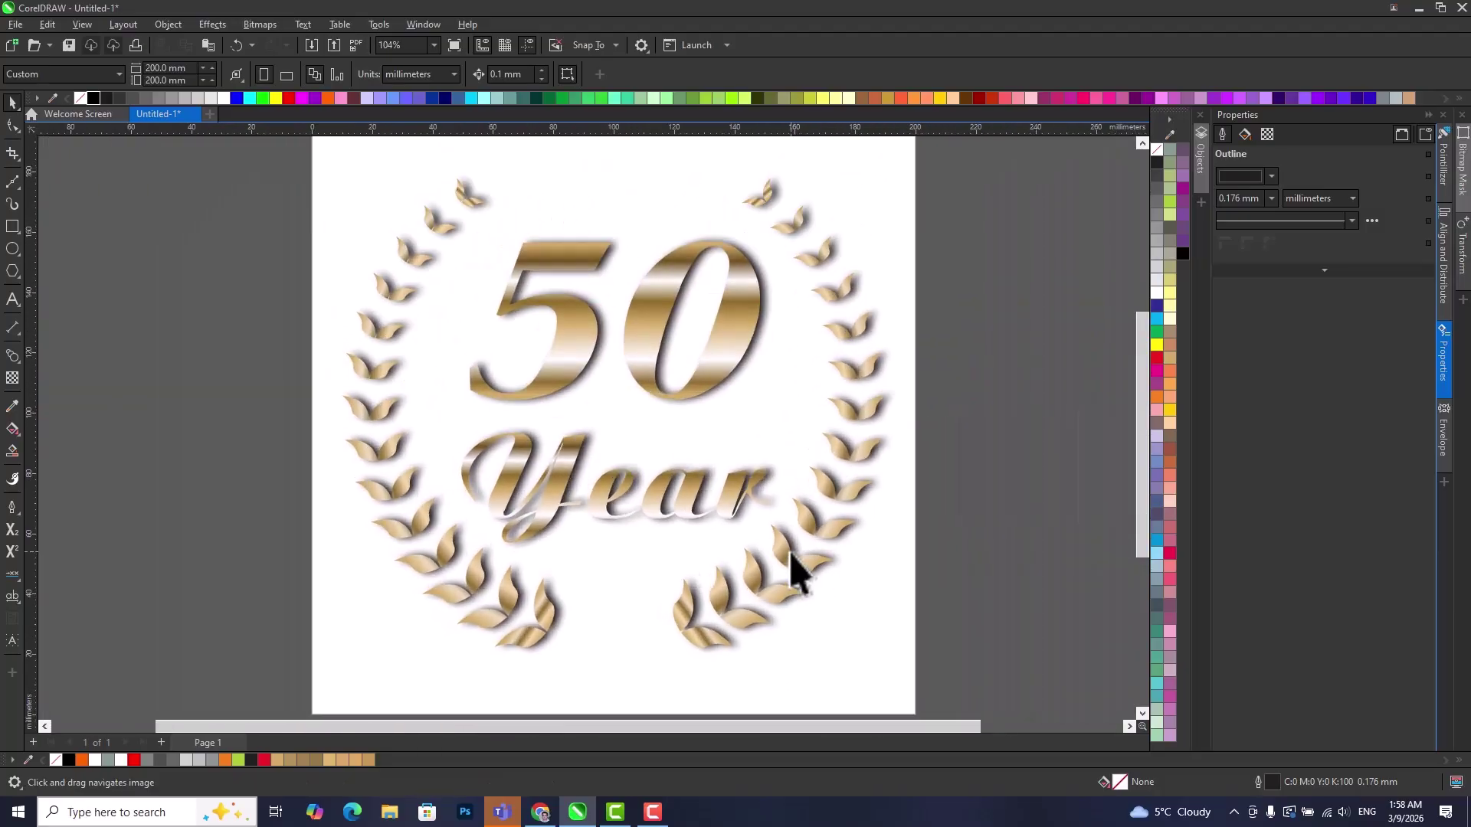
drag(936, 580, 929, 595)
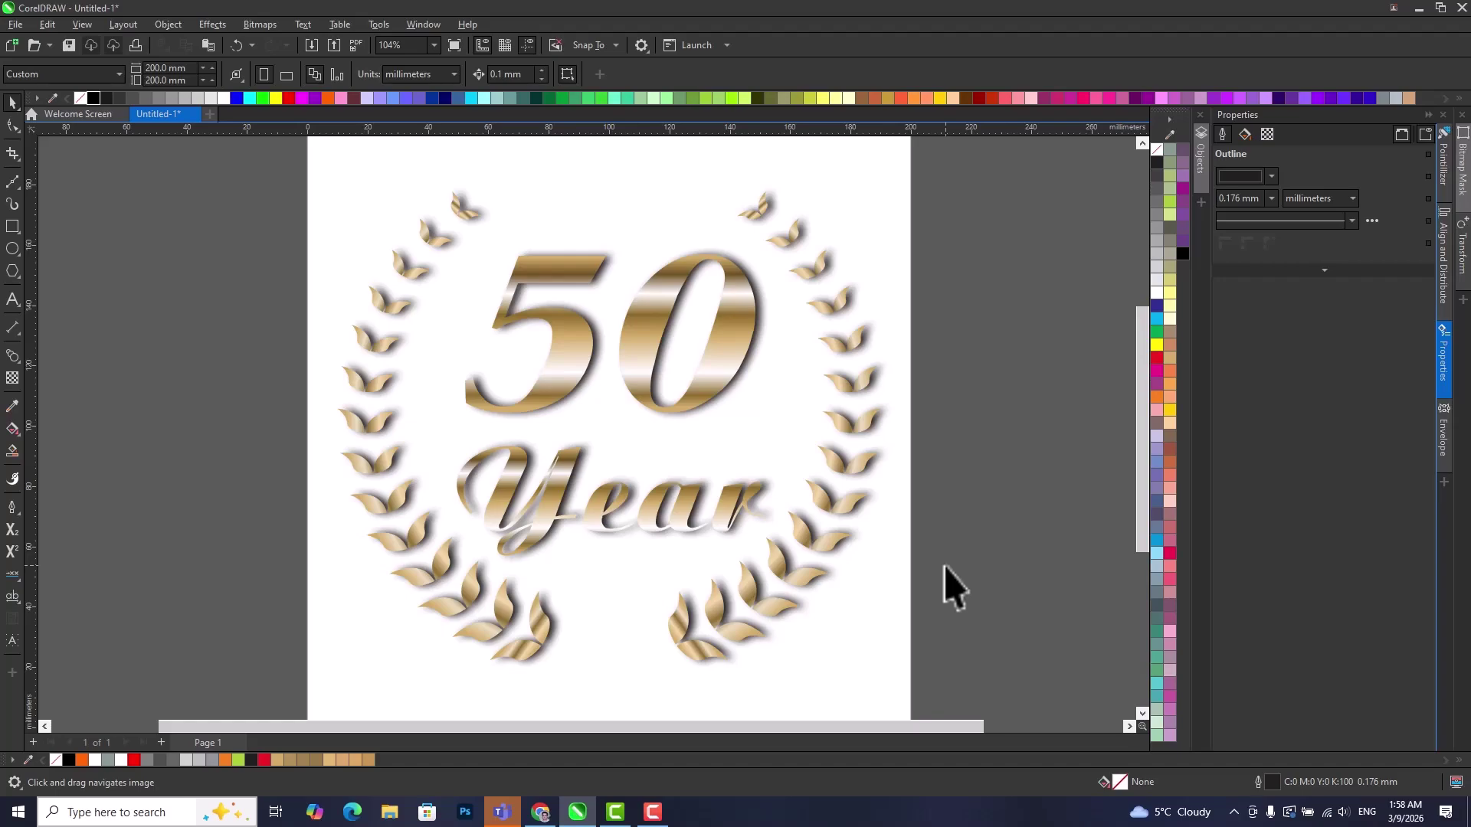
click(11, 354)
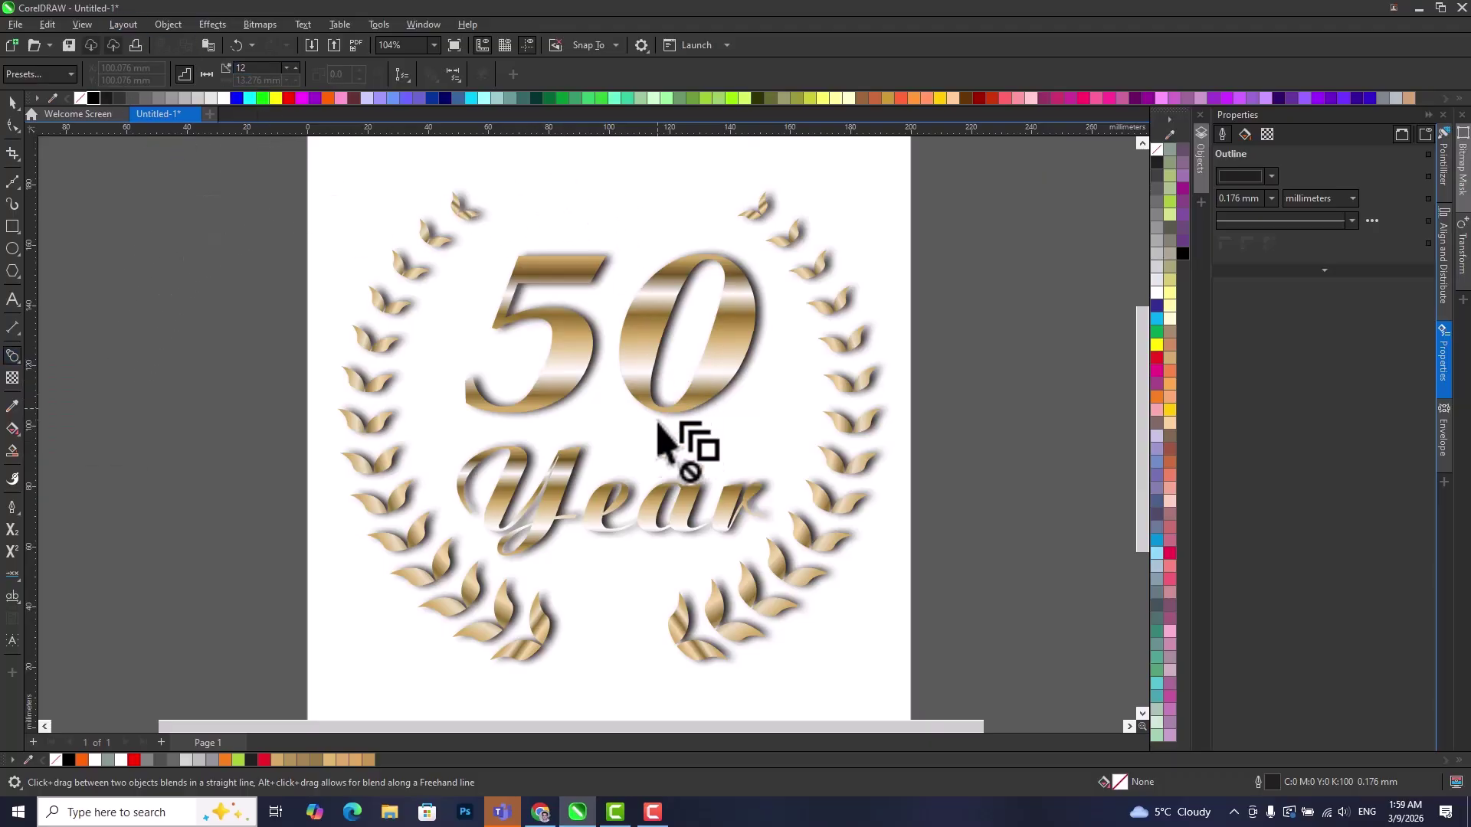
click(12, 102)
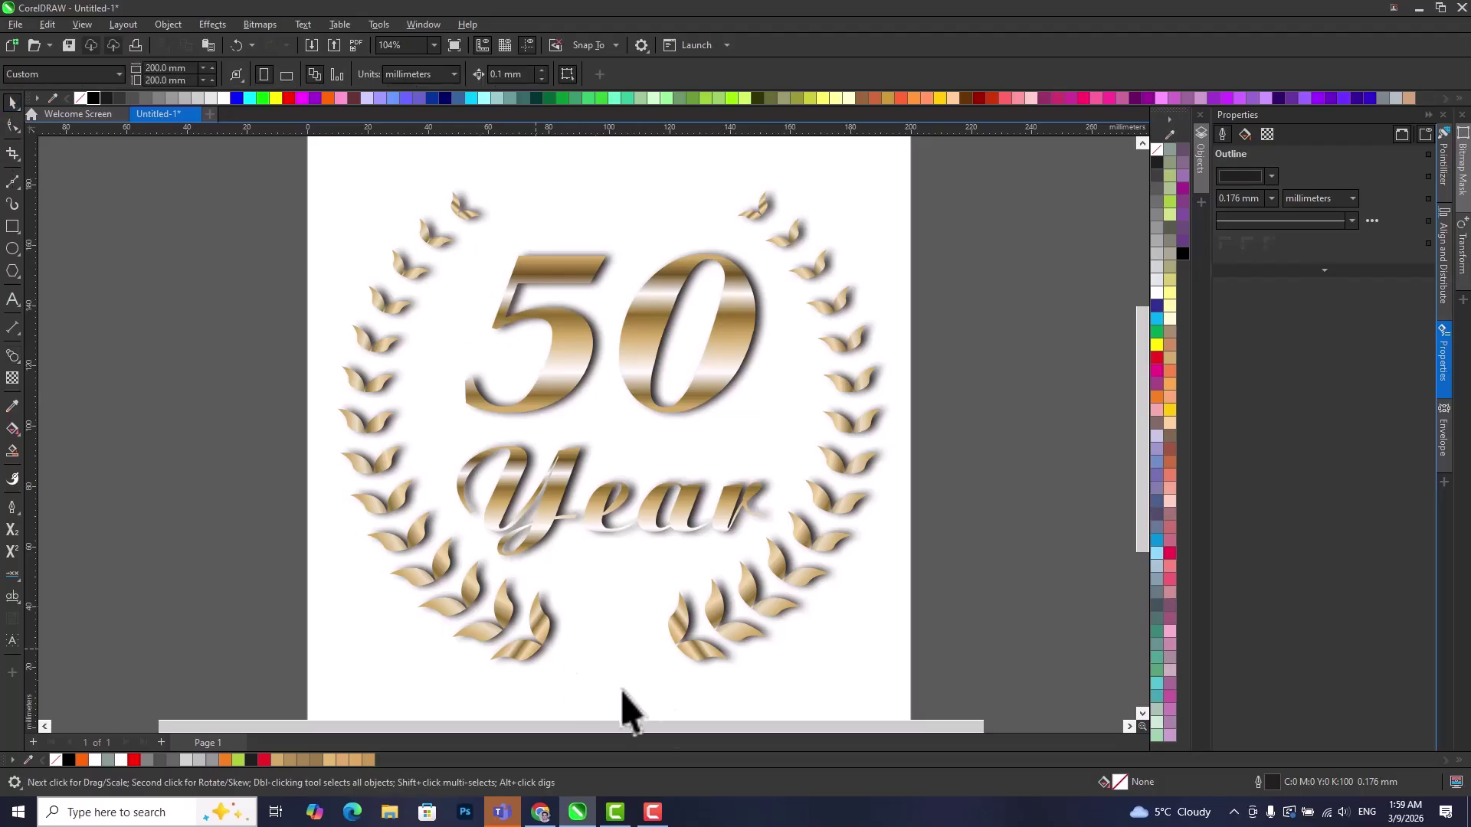
scroll(640, 452, down, 1)
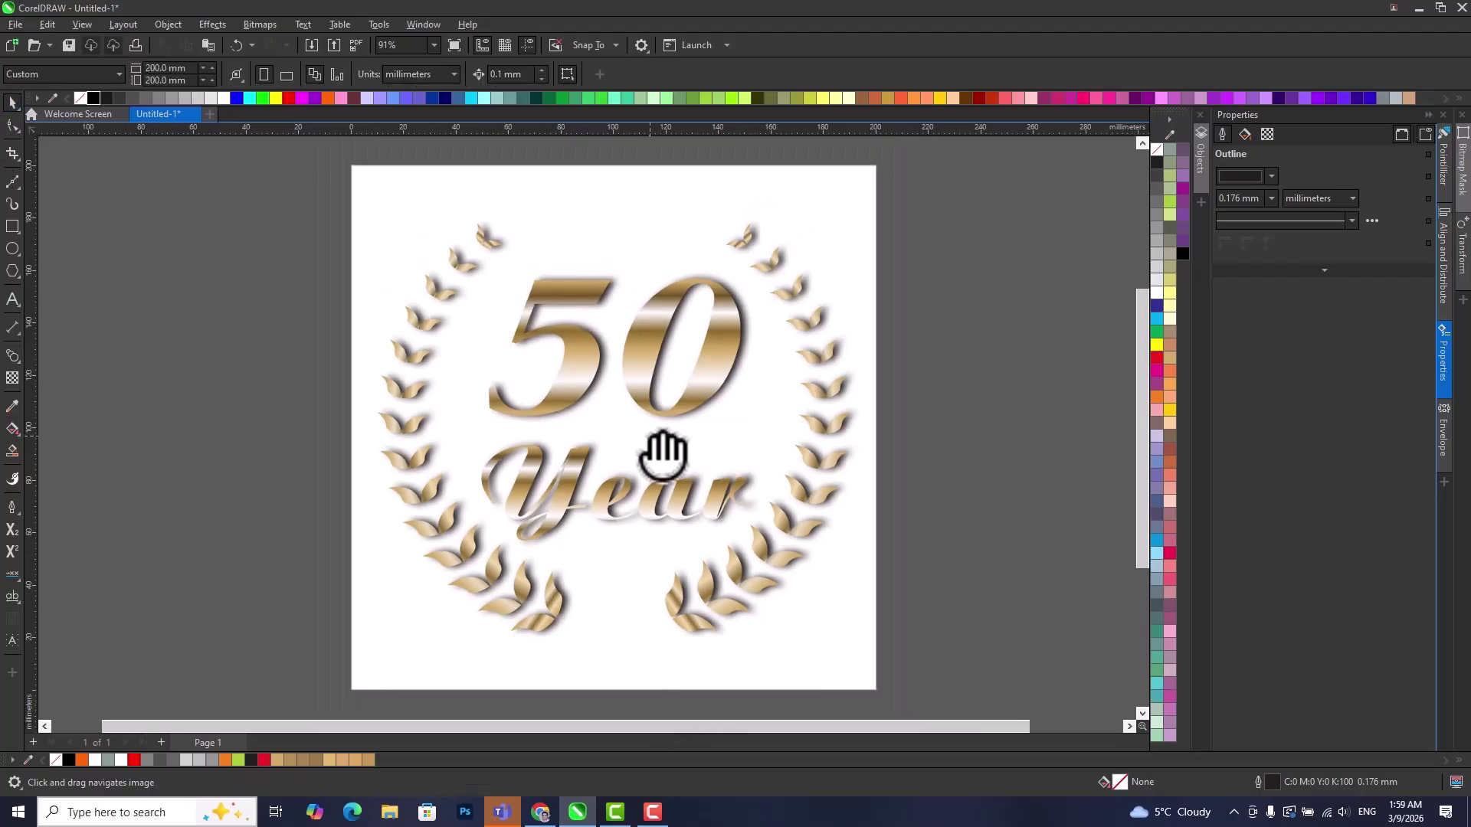
drag(660, 452, 671, 456)
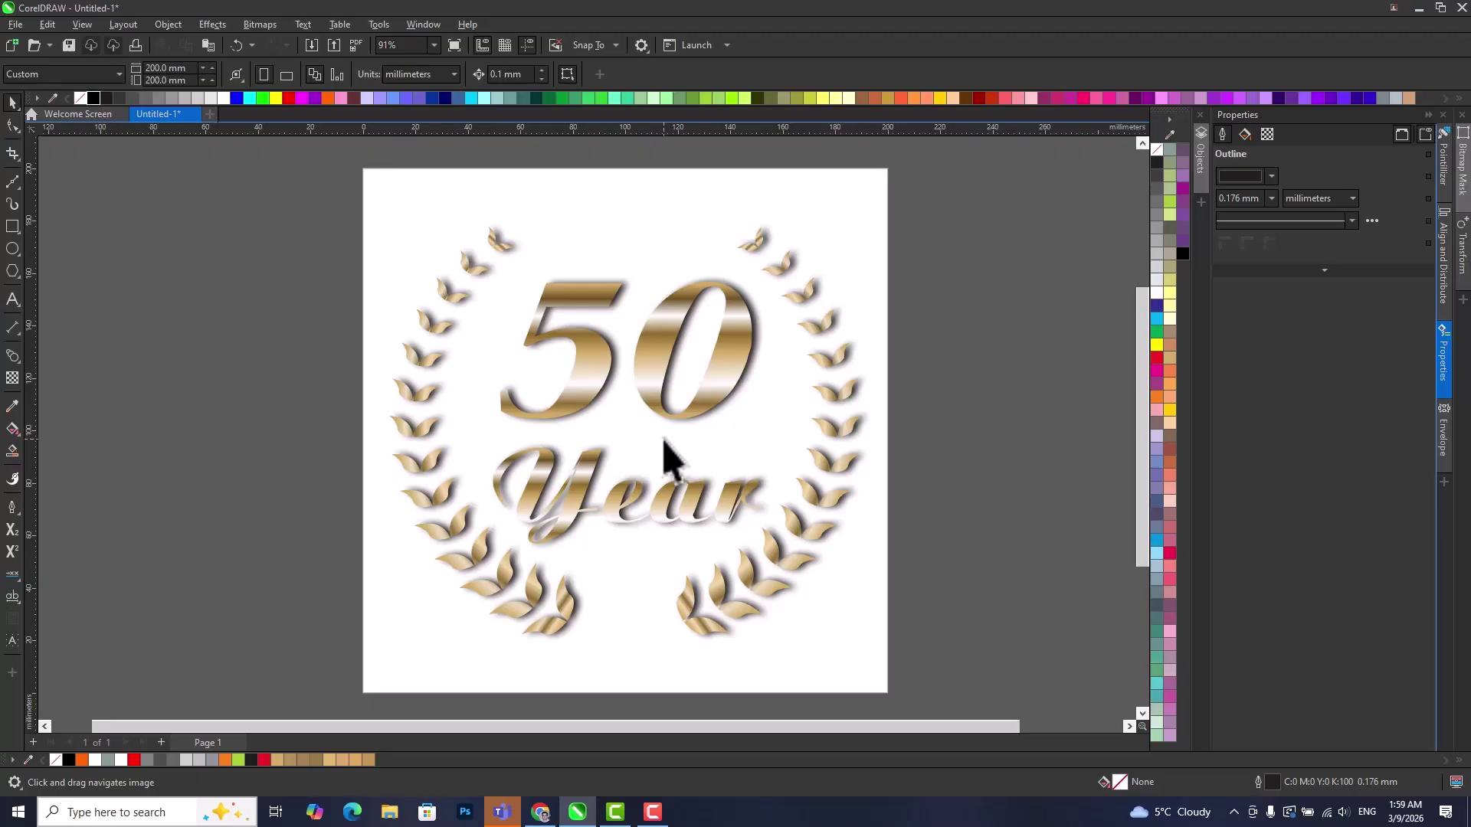